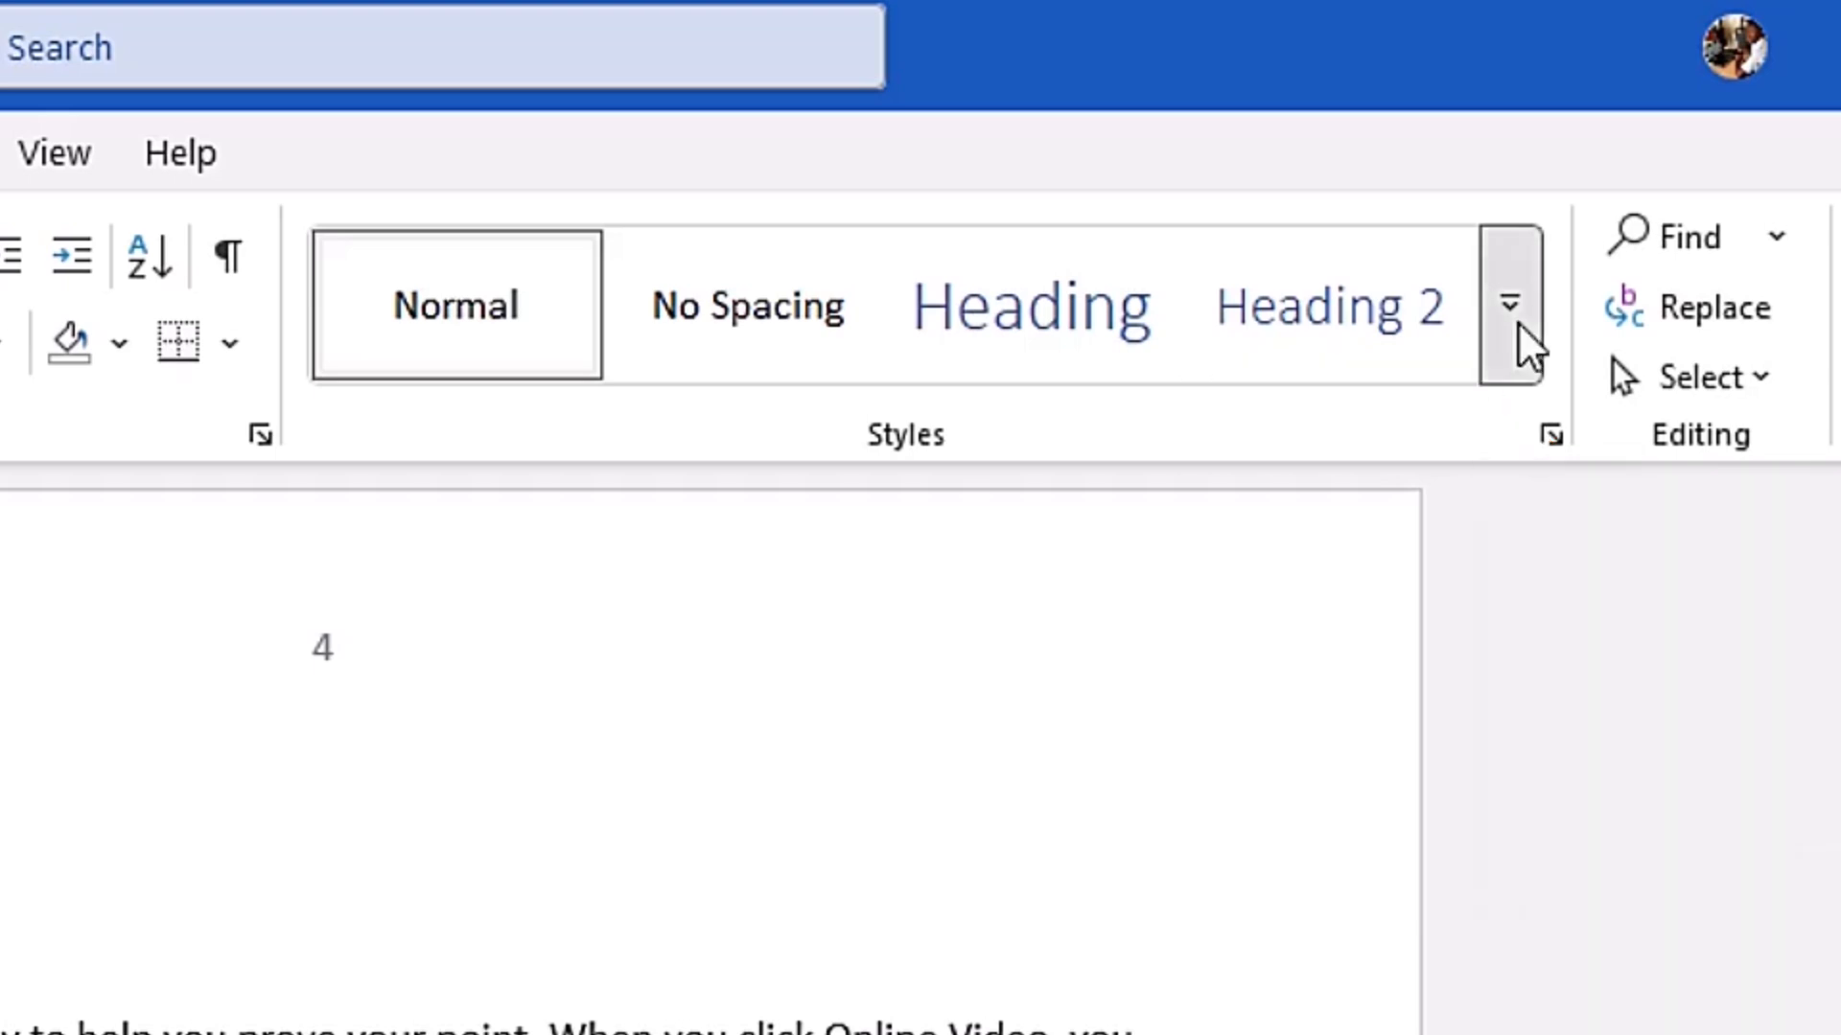
# - Examine the Styles gallery and the styles used by the "1.0 Microsoft Excel" line and the first body paragraph
pyautogui.click(1519, 327)
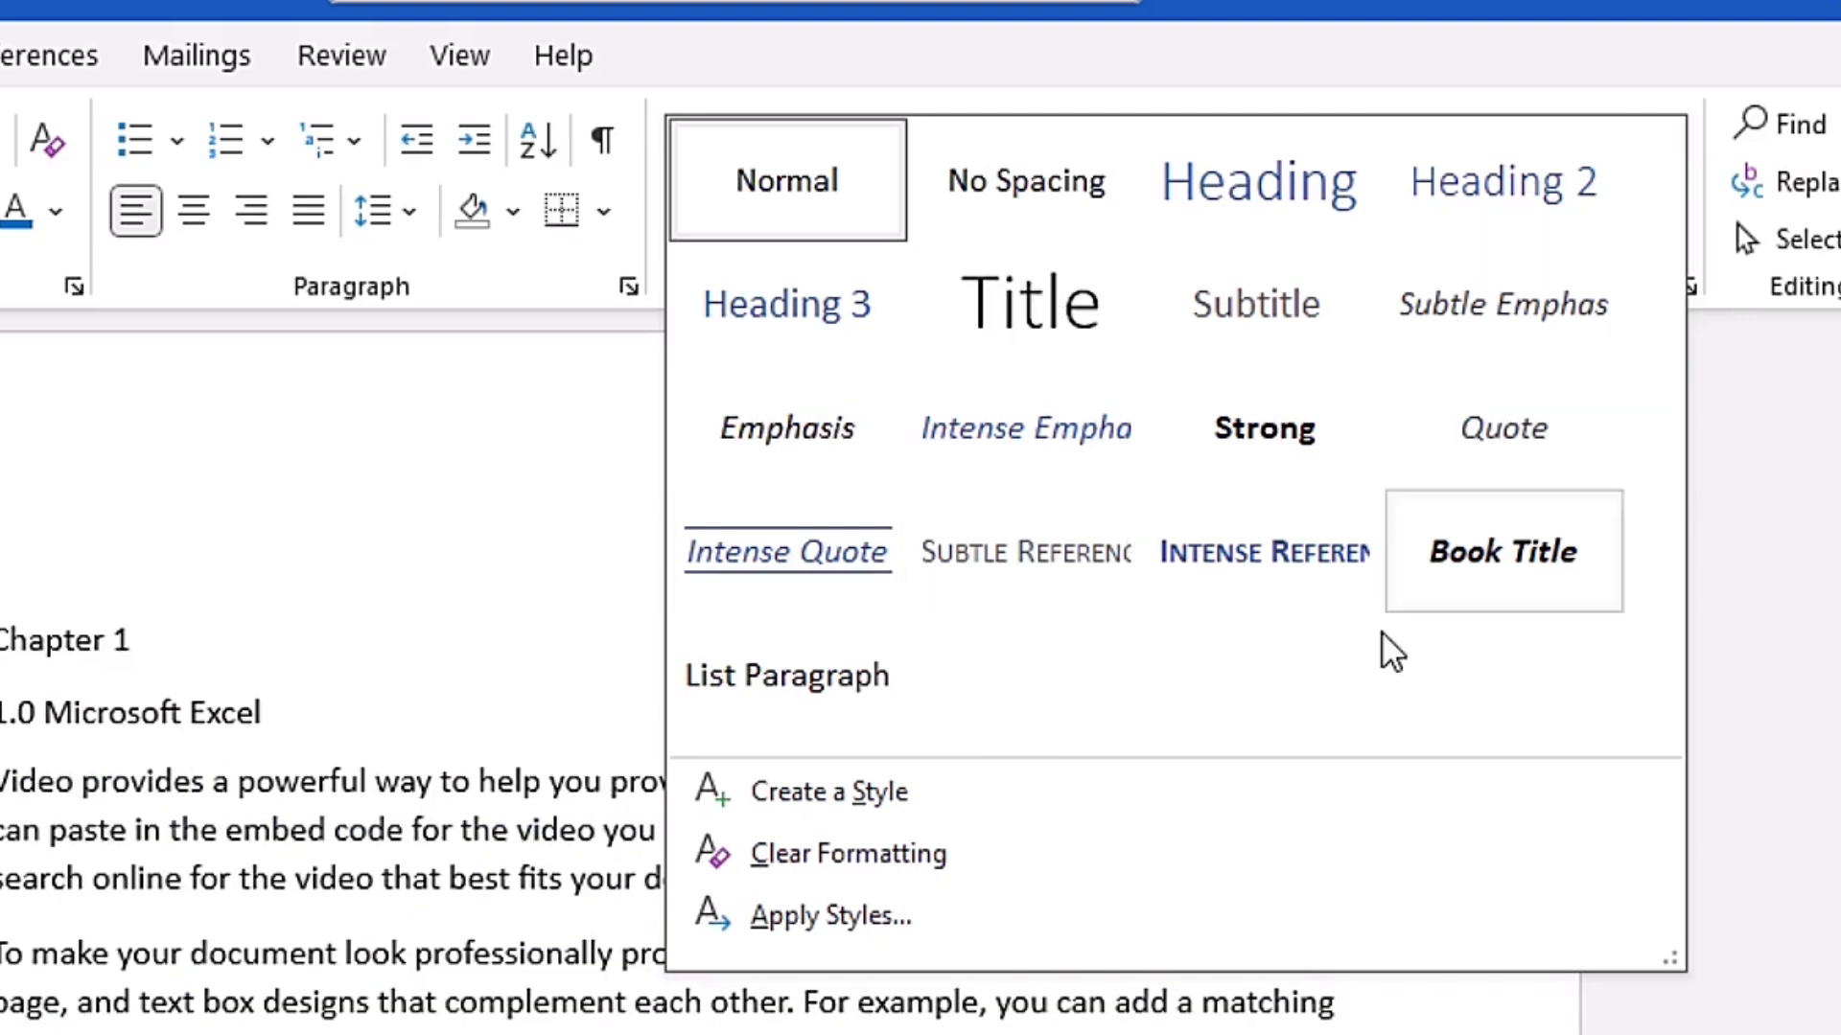
pyautogui.press('Escape')
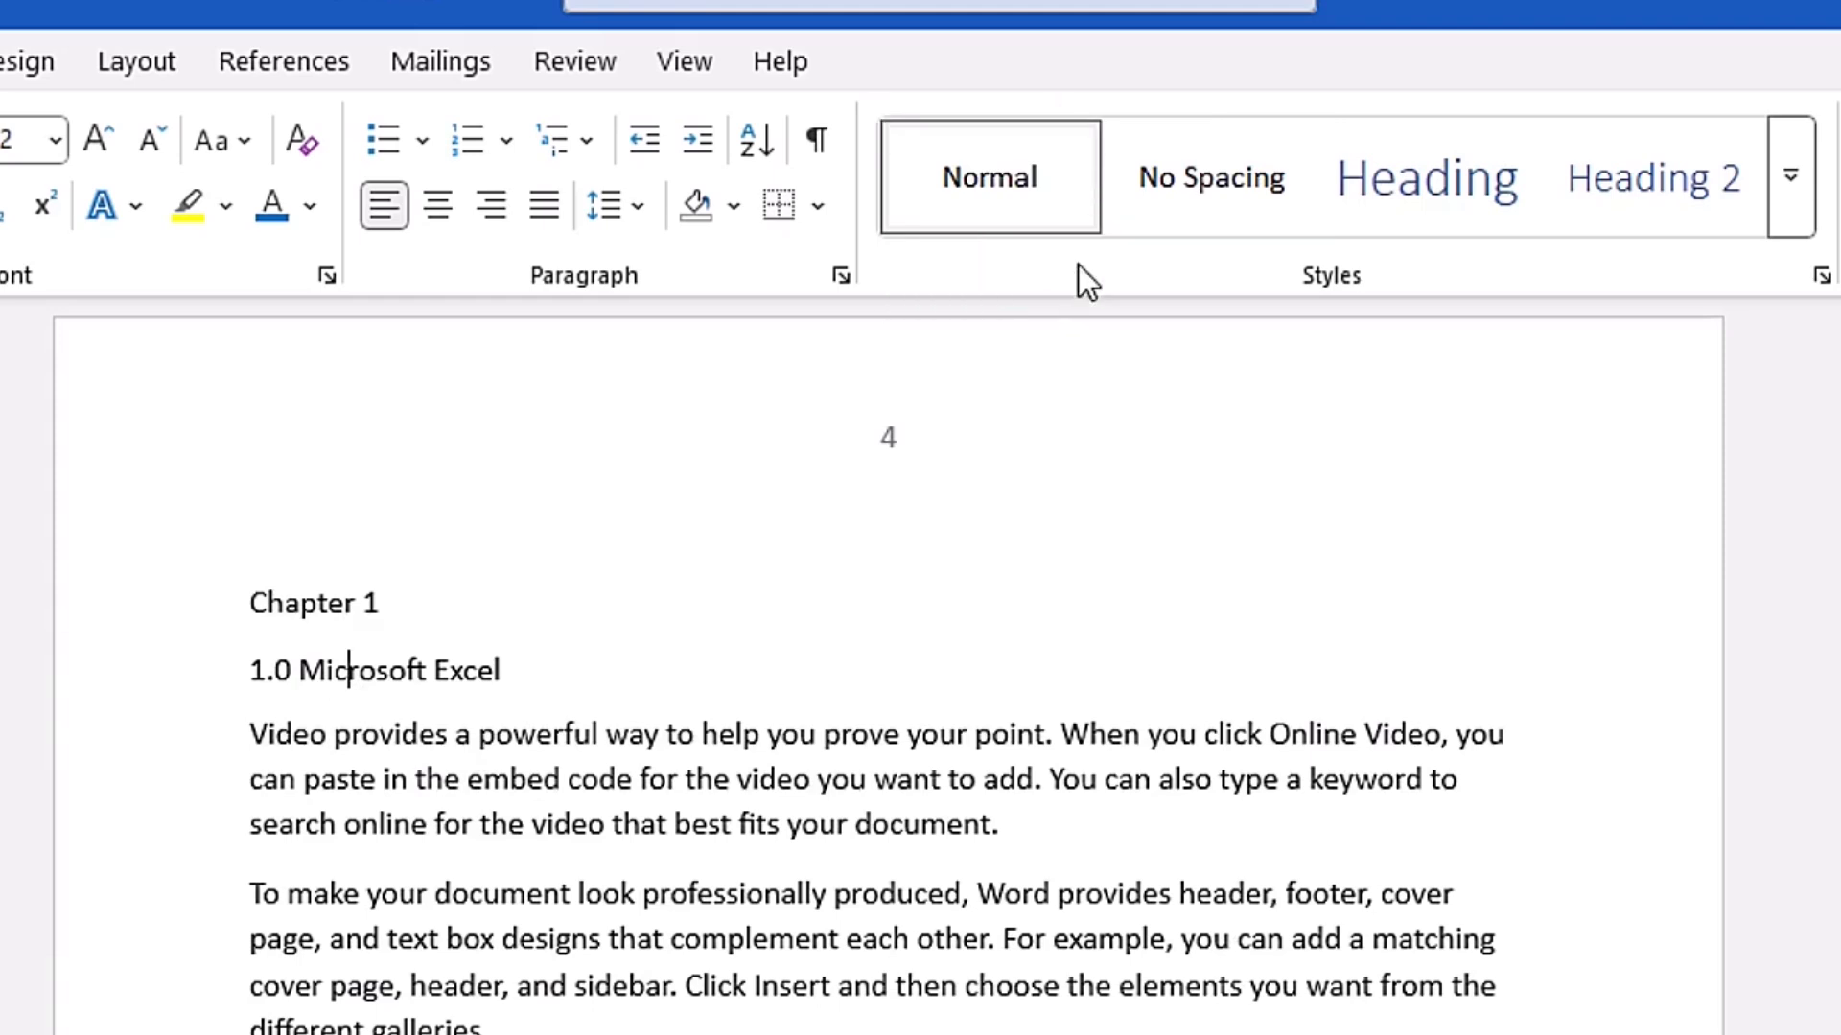
pyautogui.moveTo(336, 734); pyautogui.dragTo(851, 825)
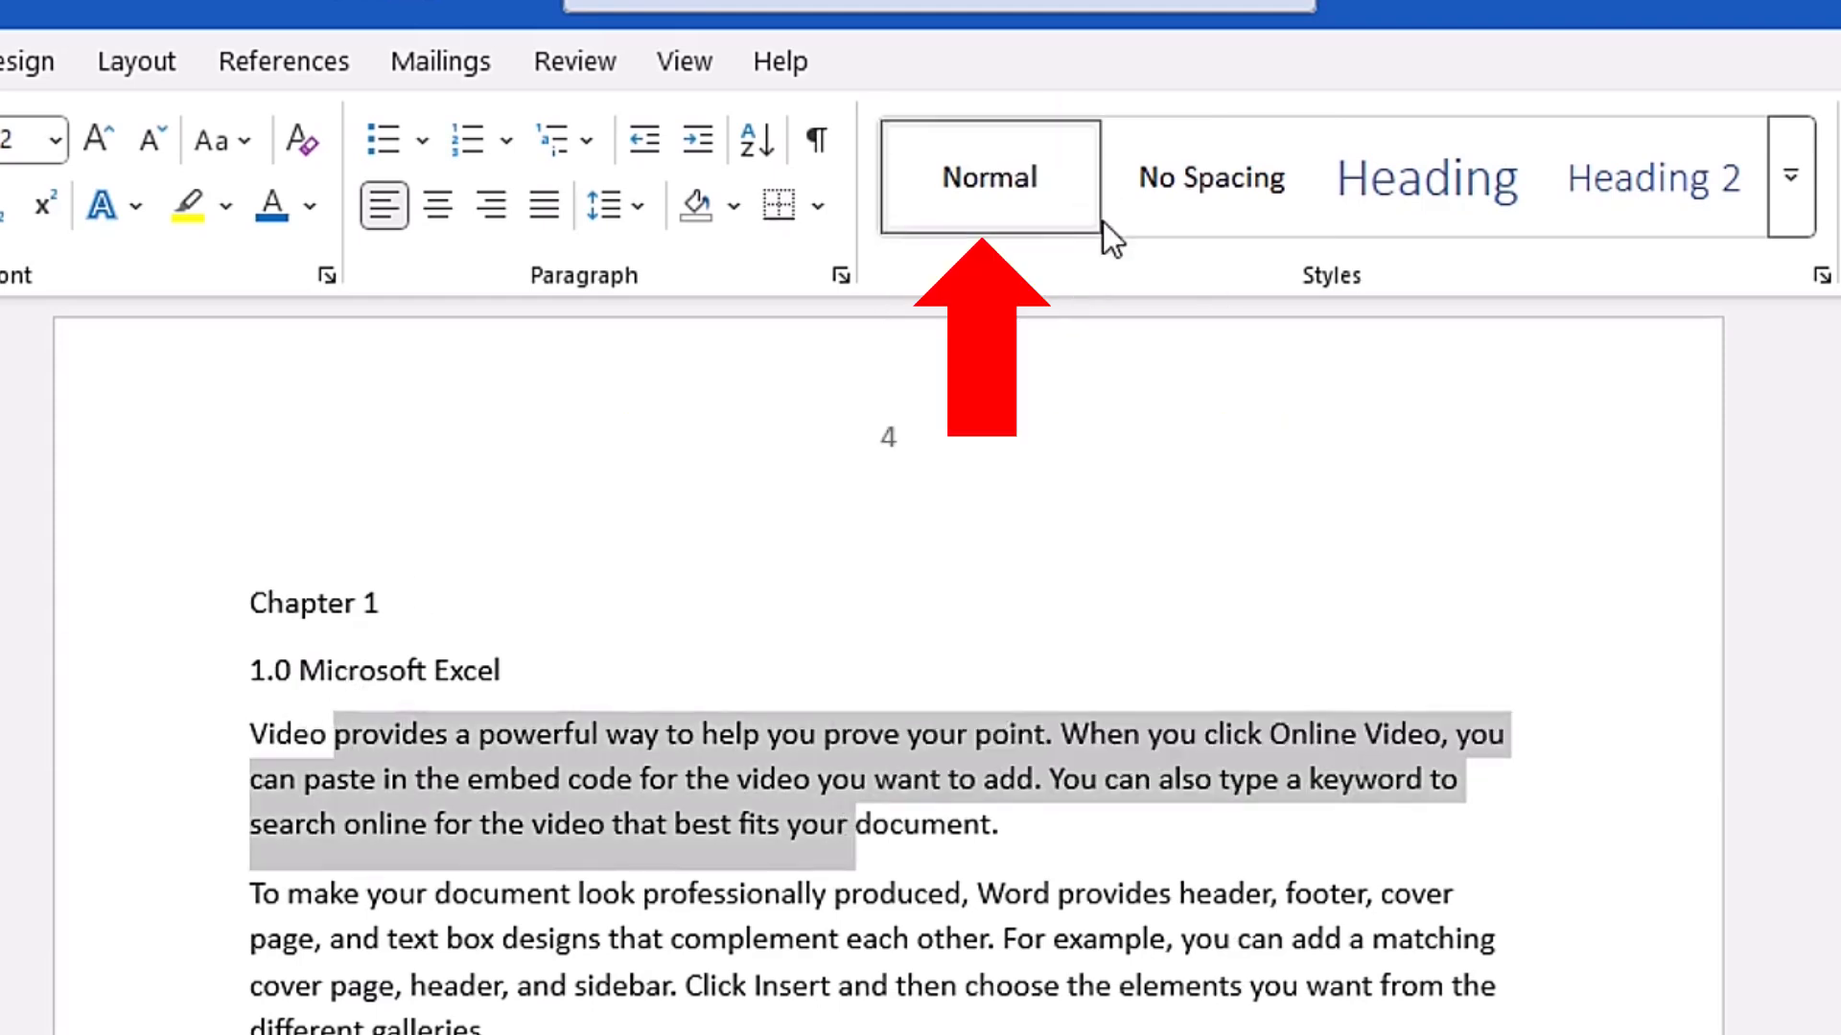
pyautogui.click(658, 824)
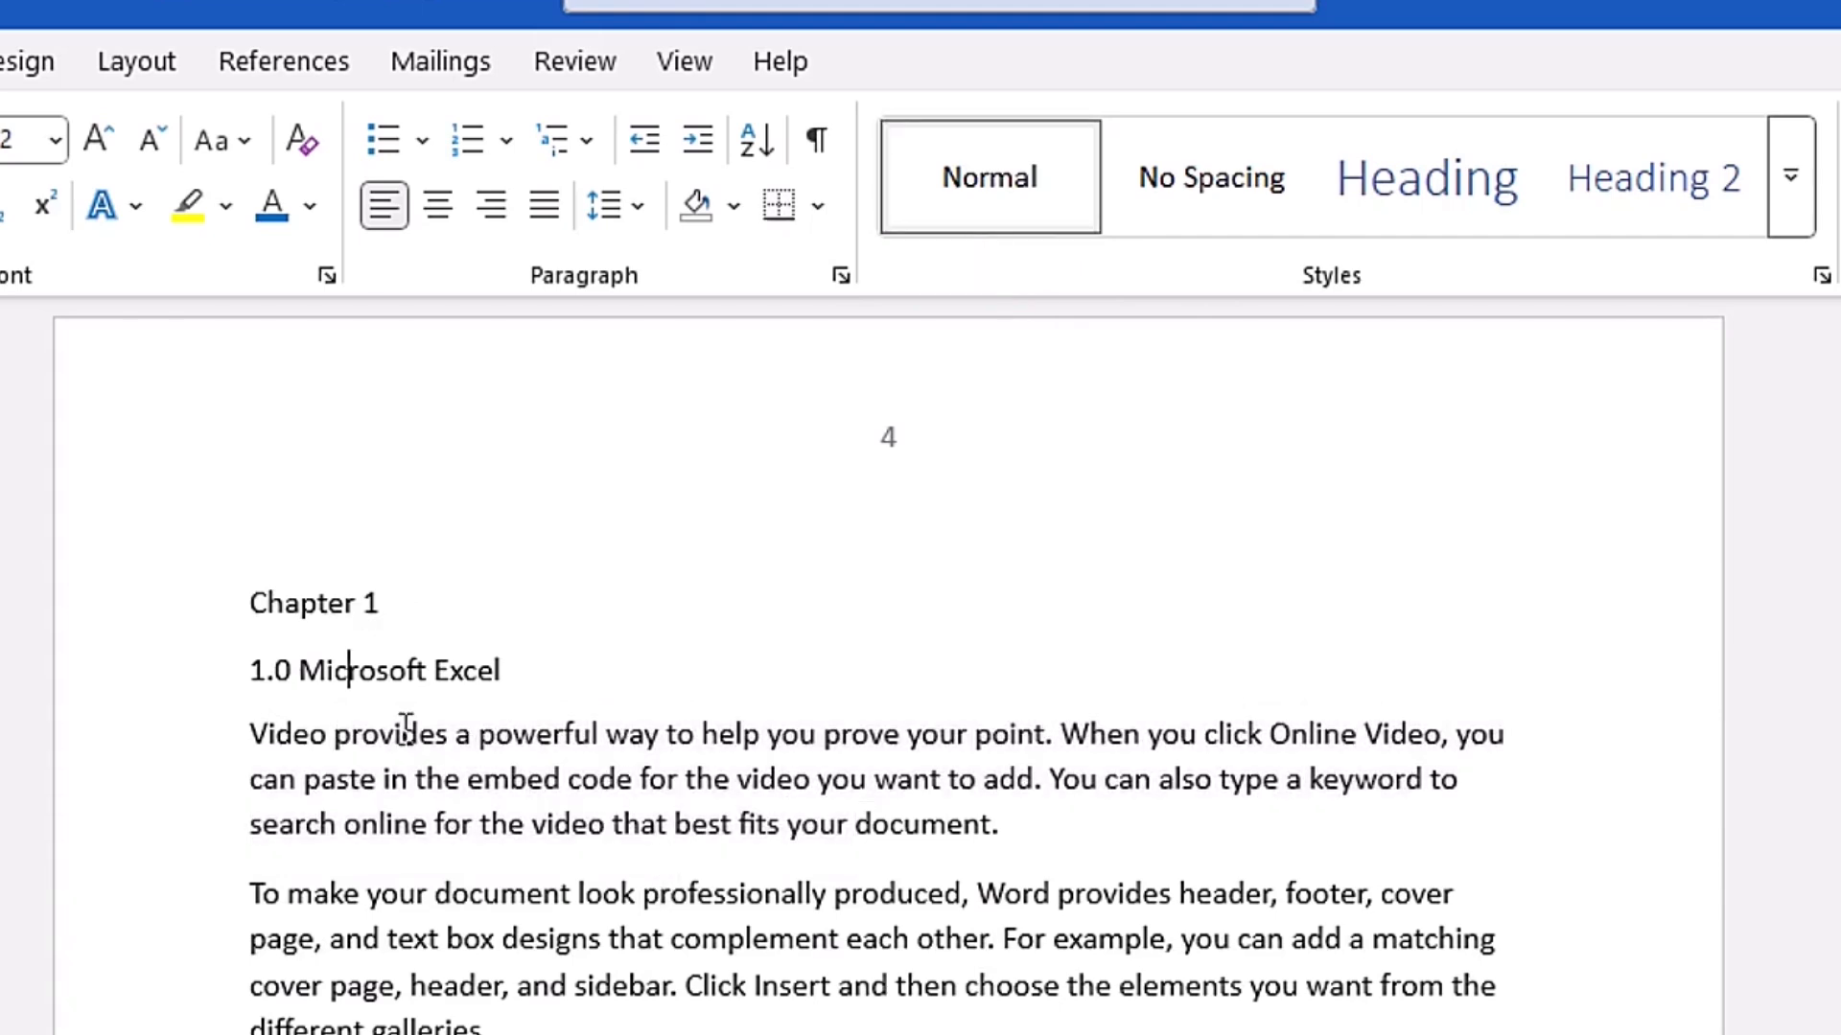
pyautogui.click(310, 672)
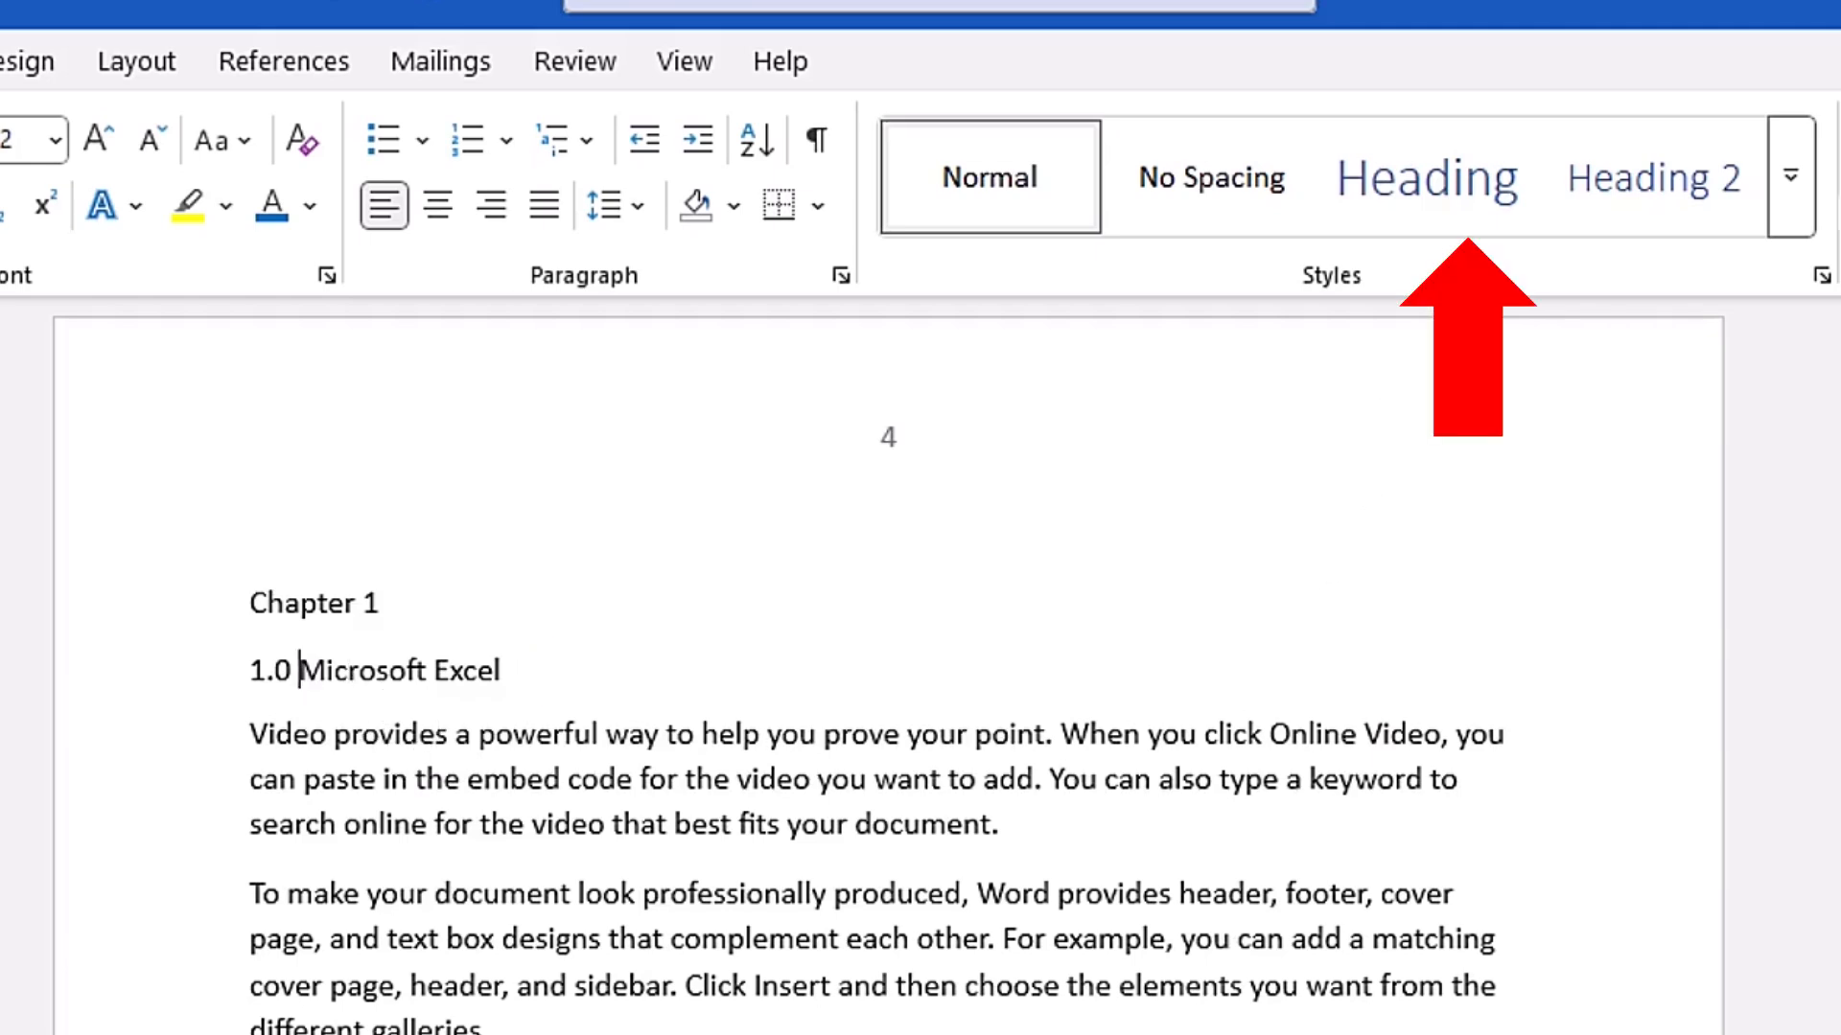
pyautogui.click(1790, 191)
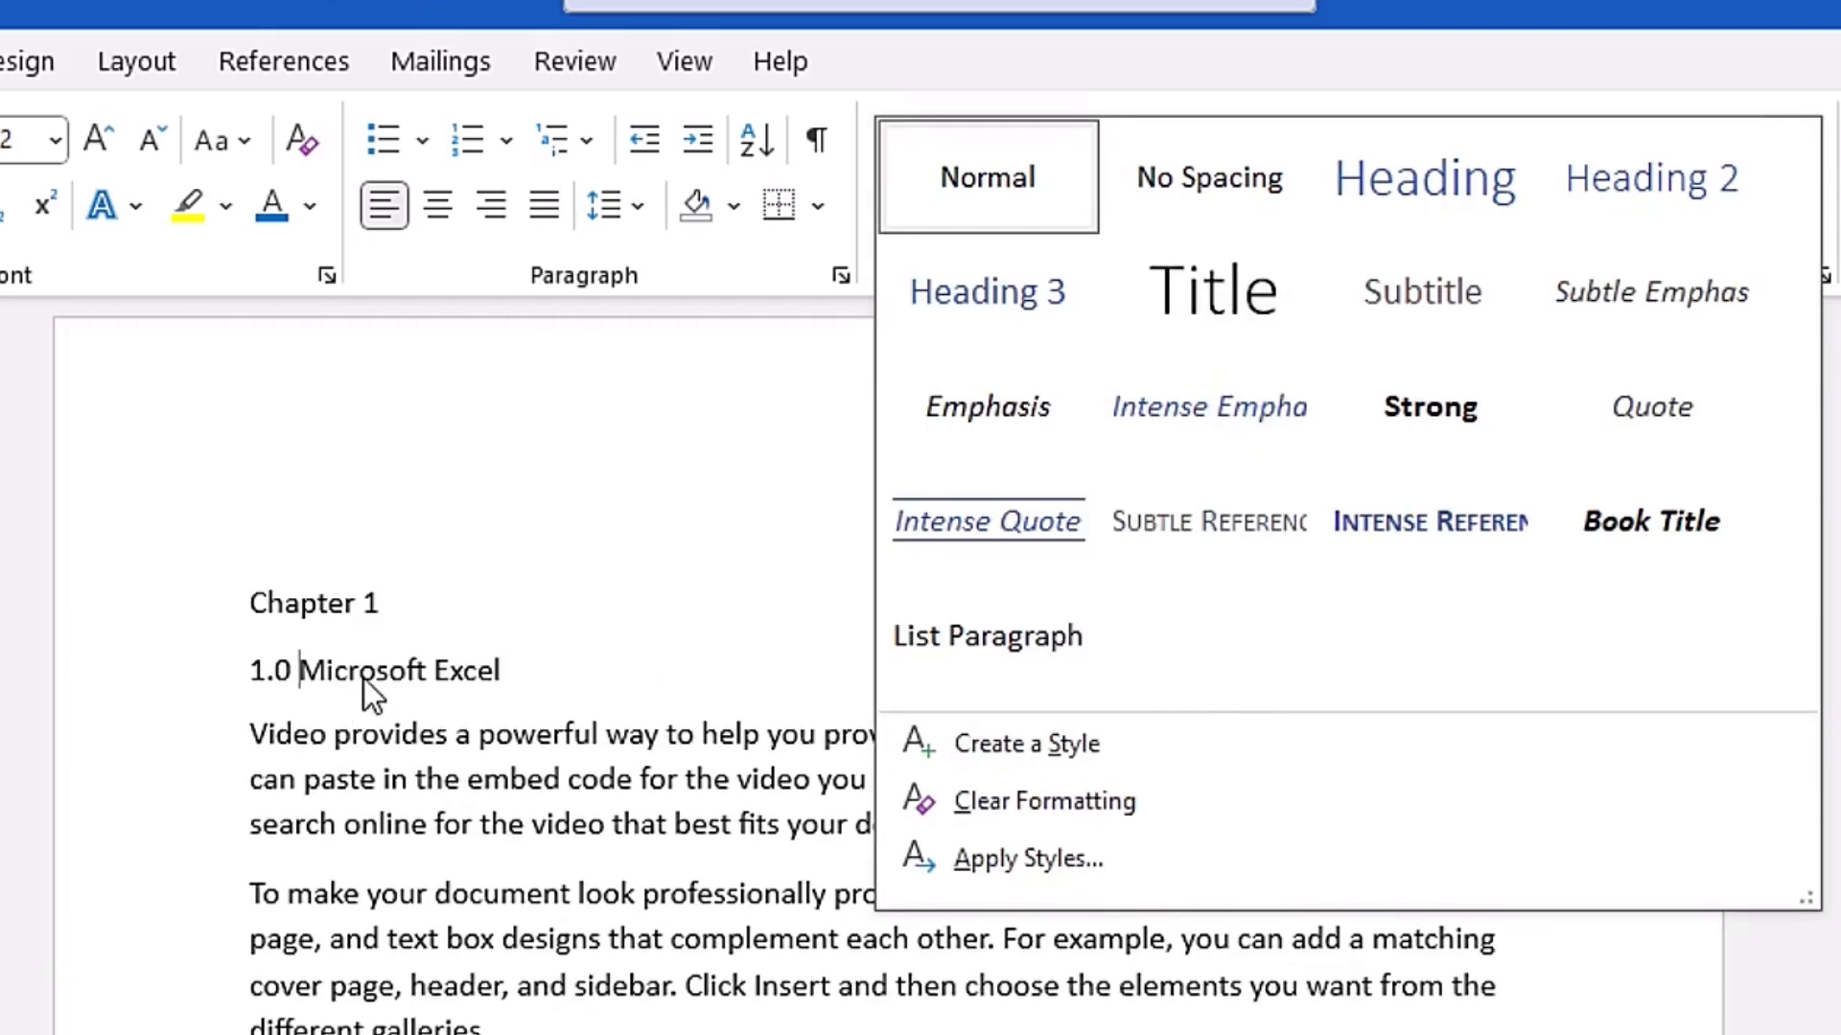
pyautogui.click(652, 568)
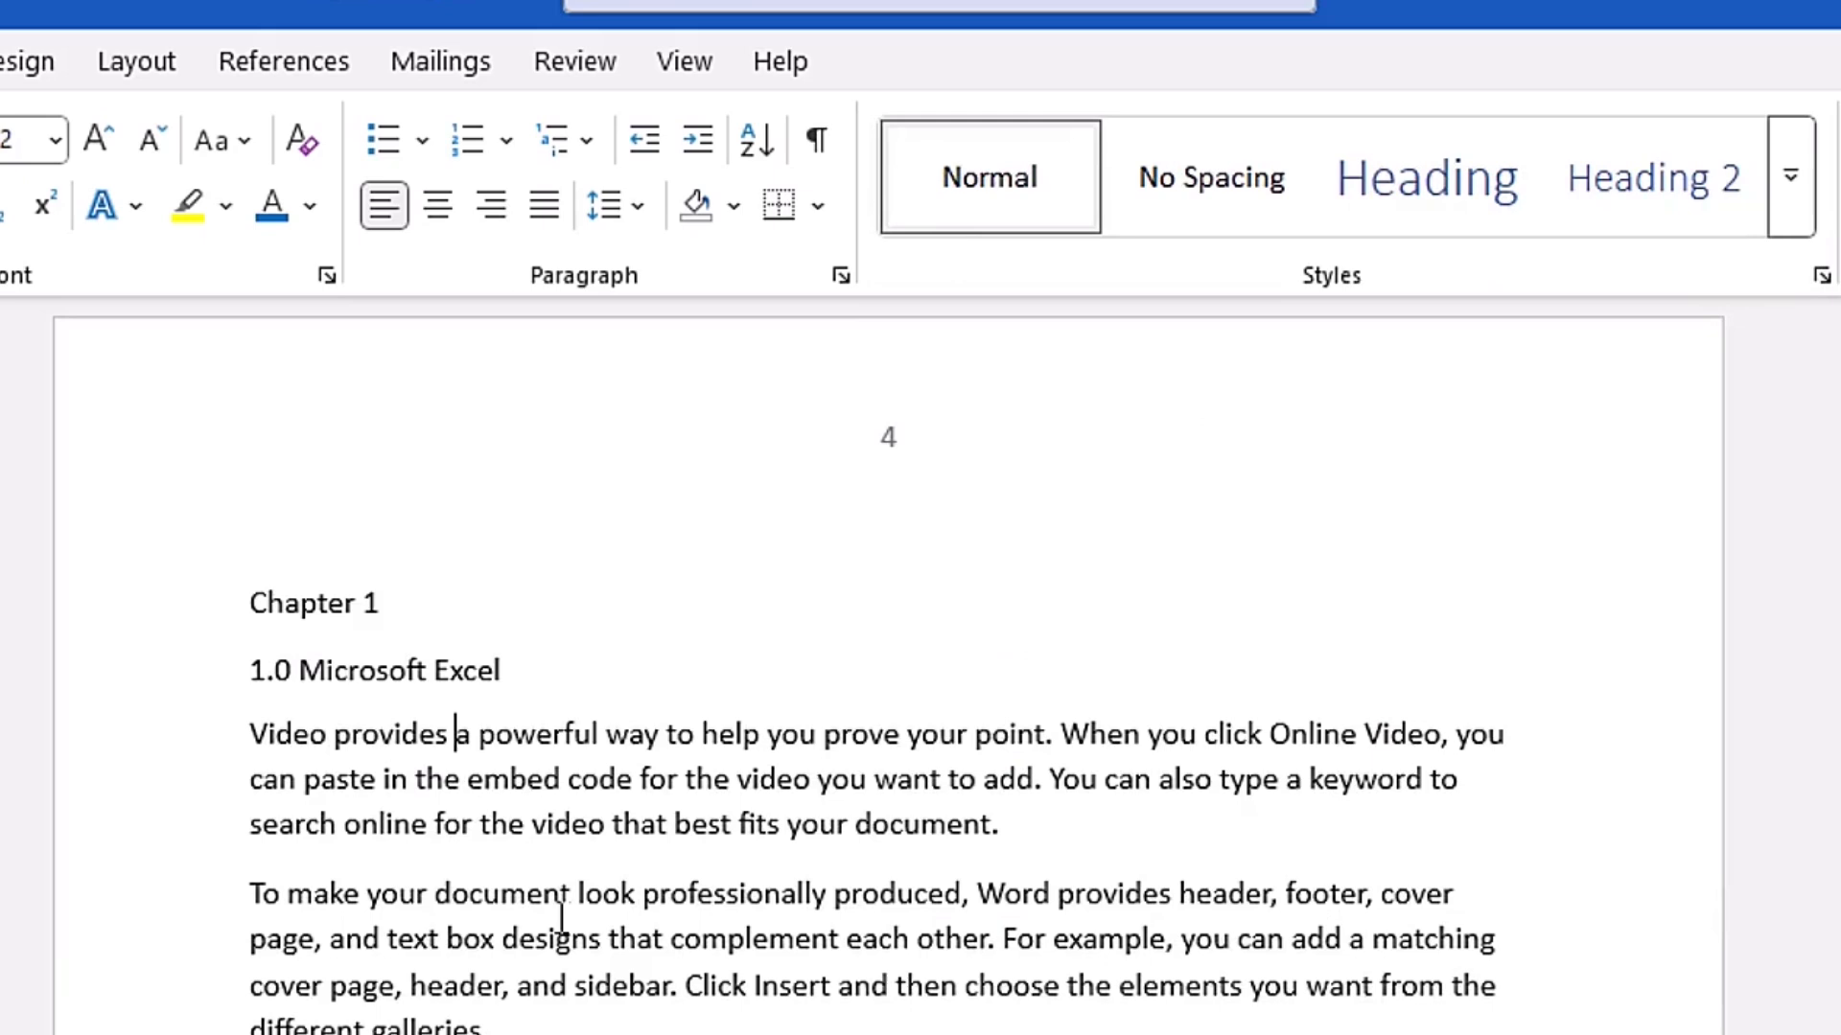
pyautogui.click(240, 676)
pyautogui.click(166, 684)
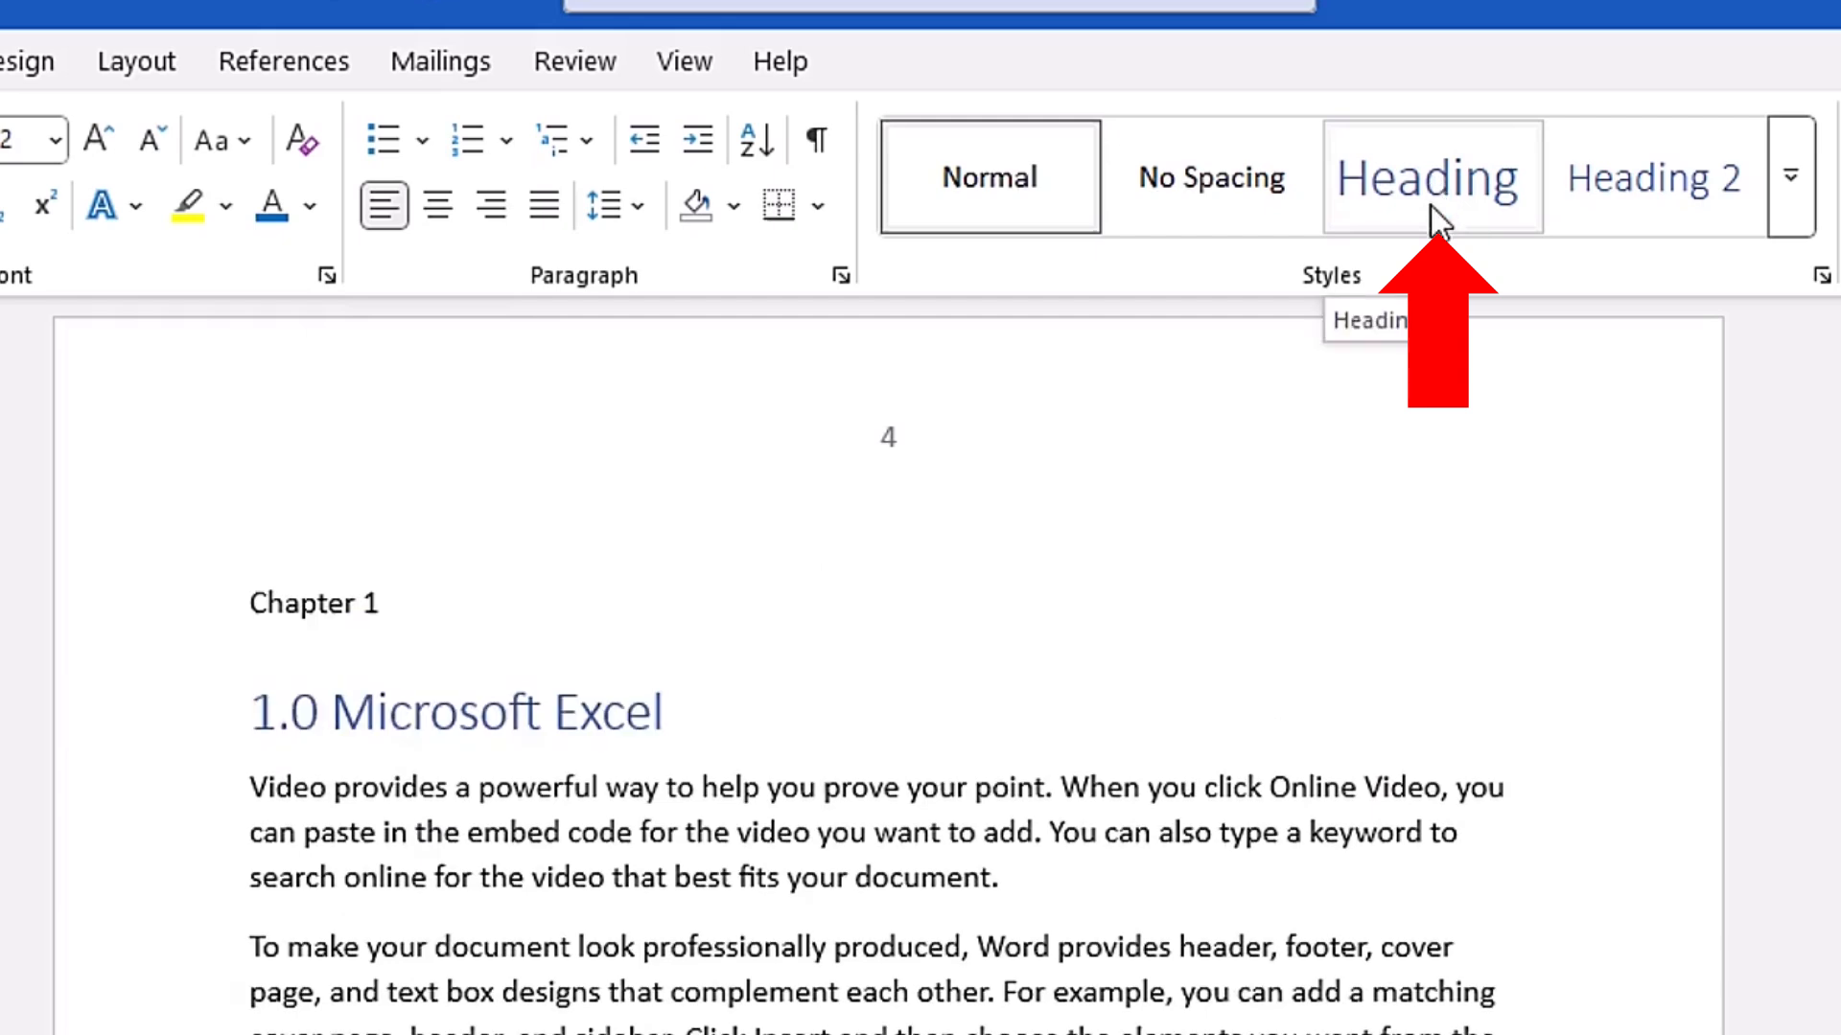
# - Try applying Heading 1 to the "1.0 Microsoft Excel" line with Apply Styles, and undo the style change
pyautogui.click(407, 705)
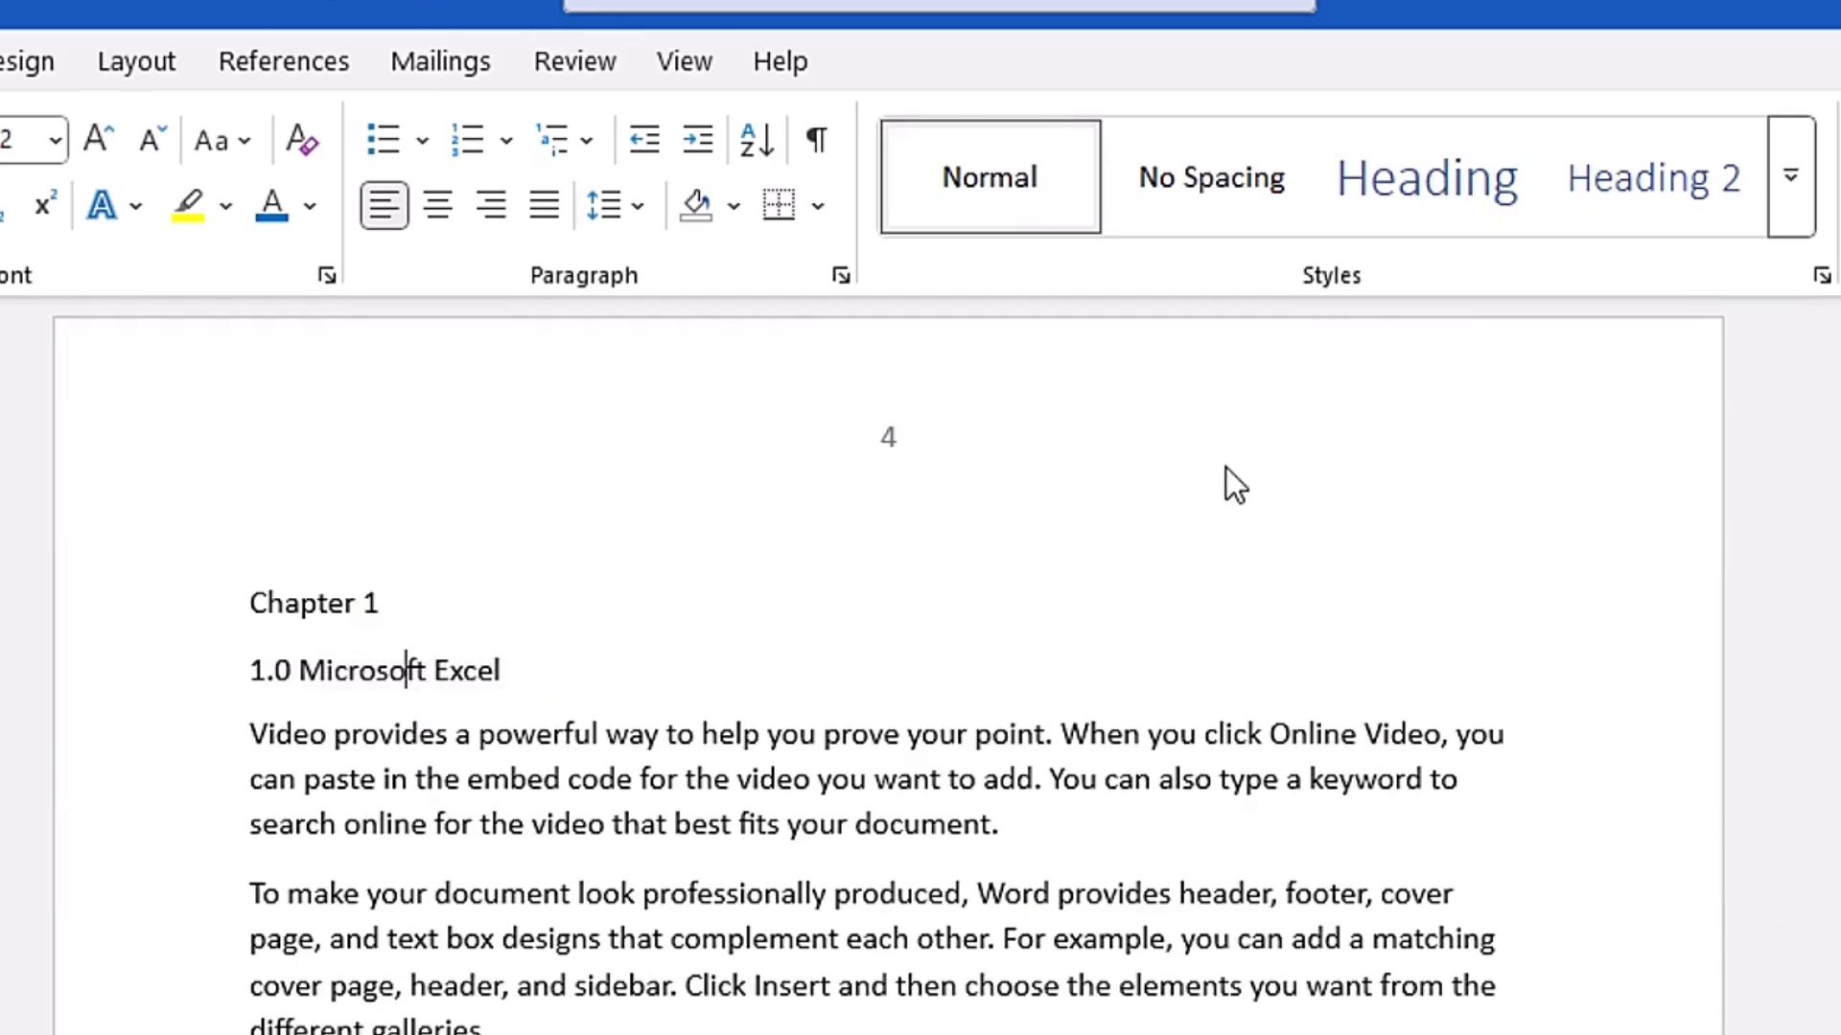
pyautogui.click(1807, 197)
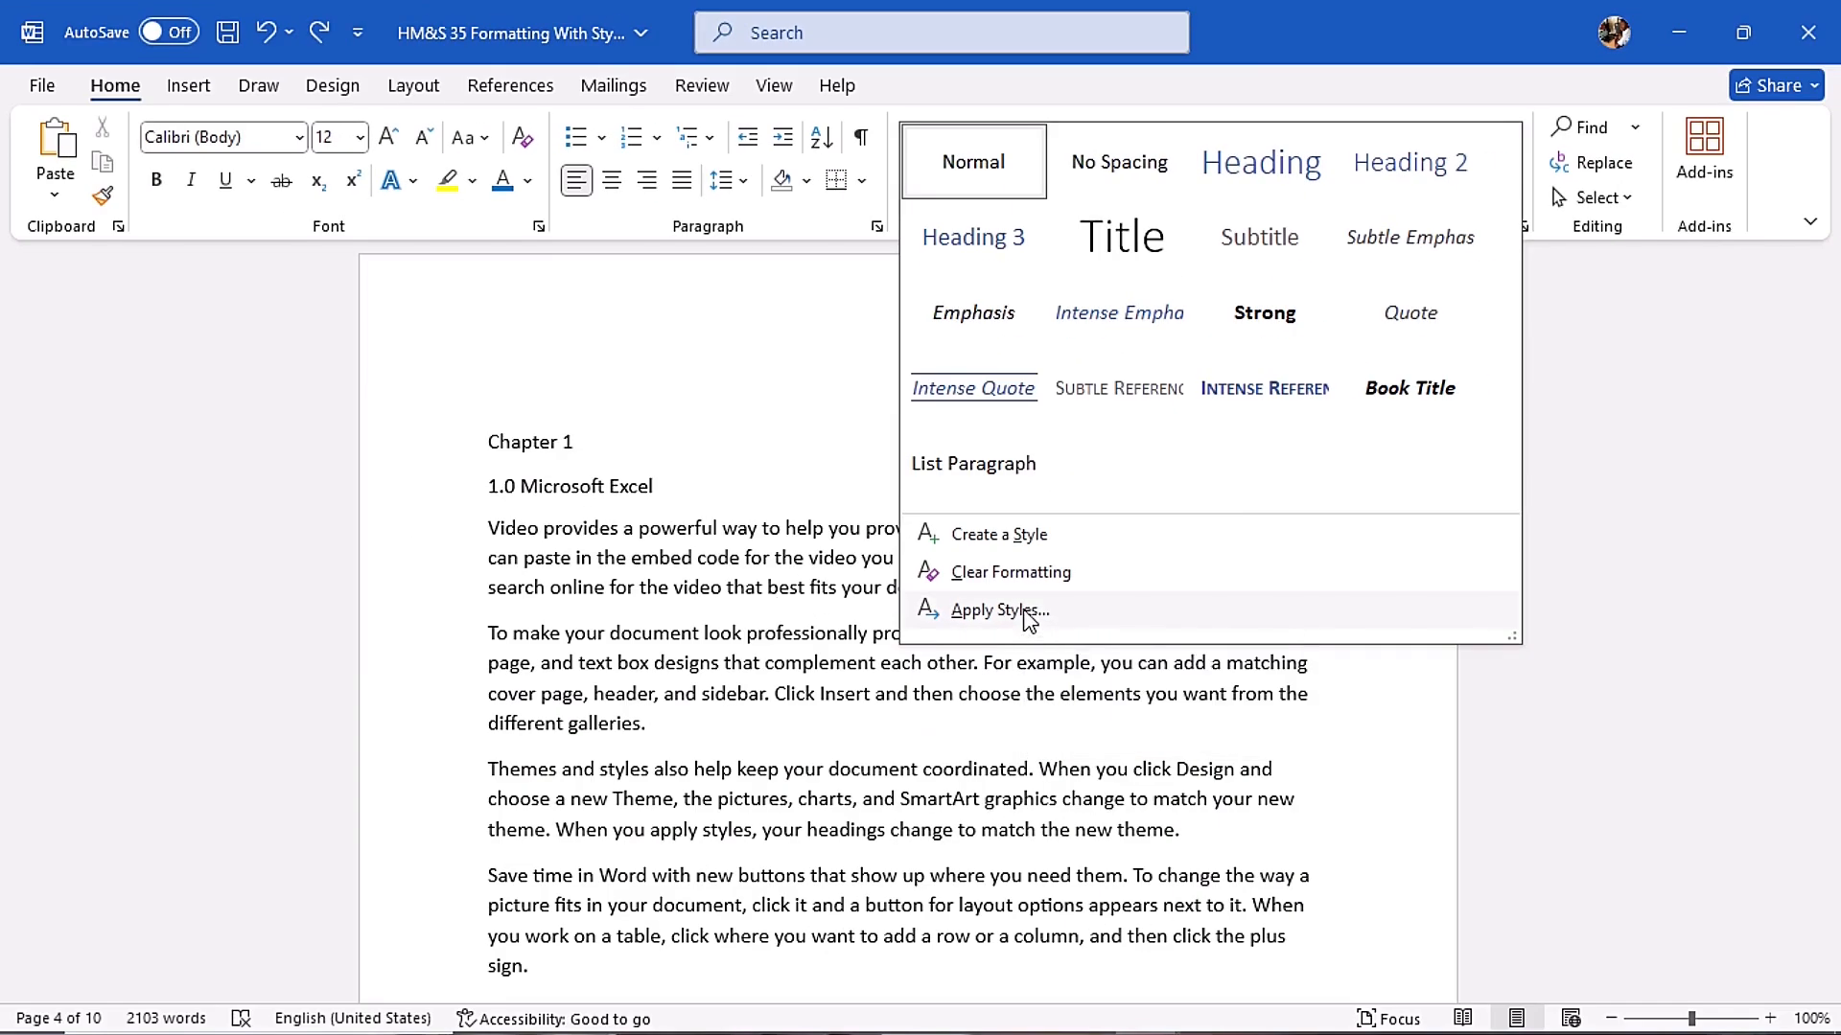
pyautogui.click(1026, 613)
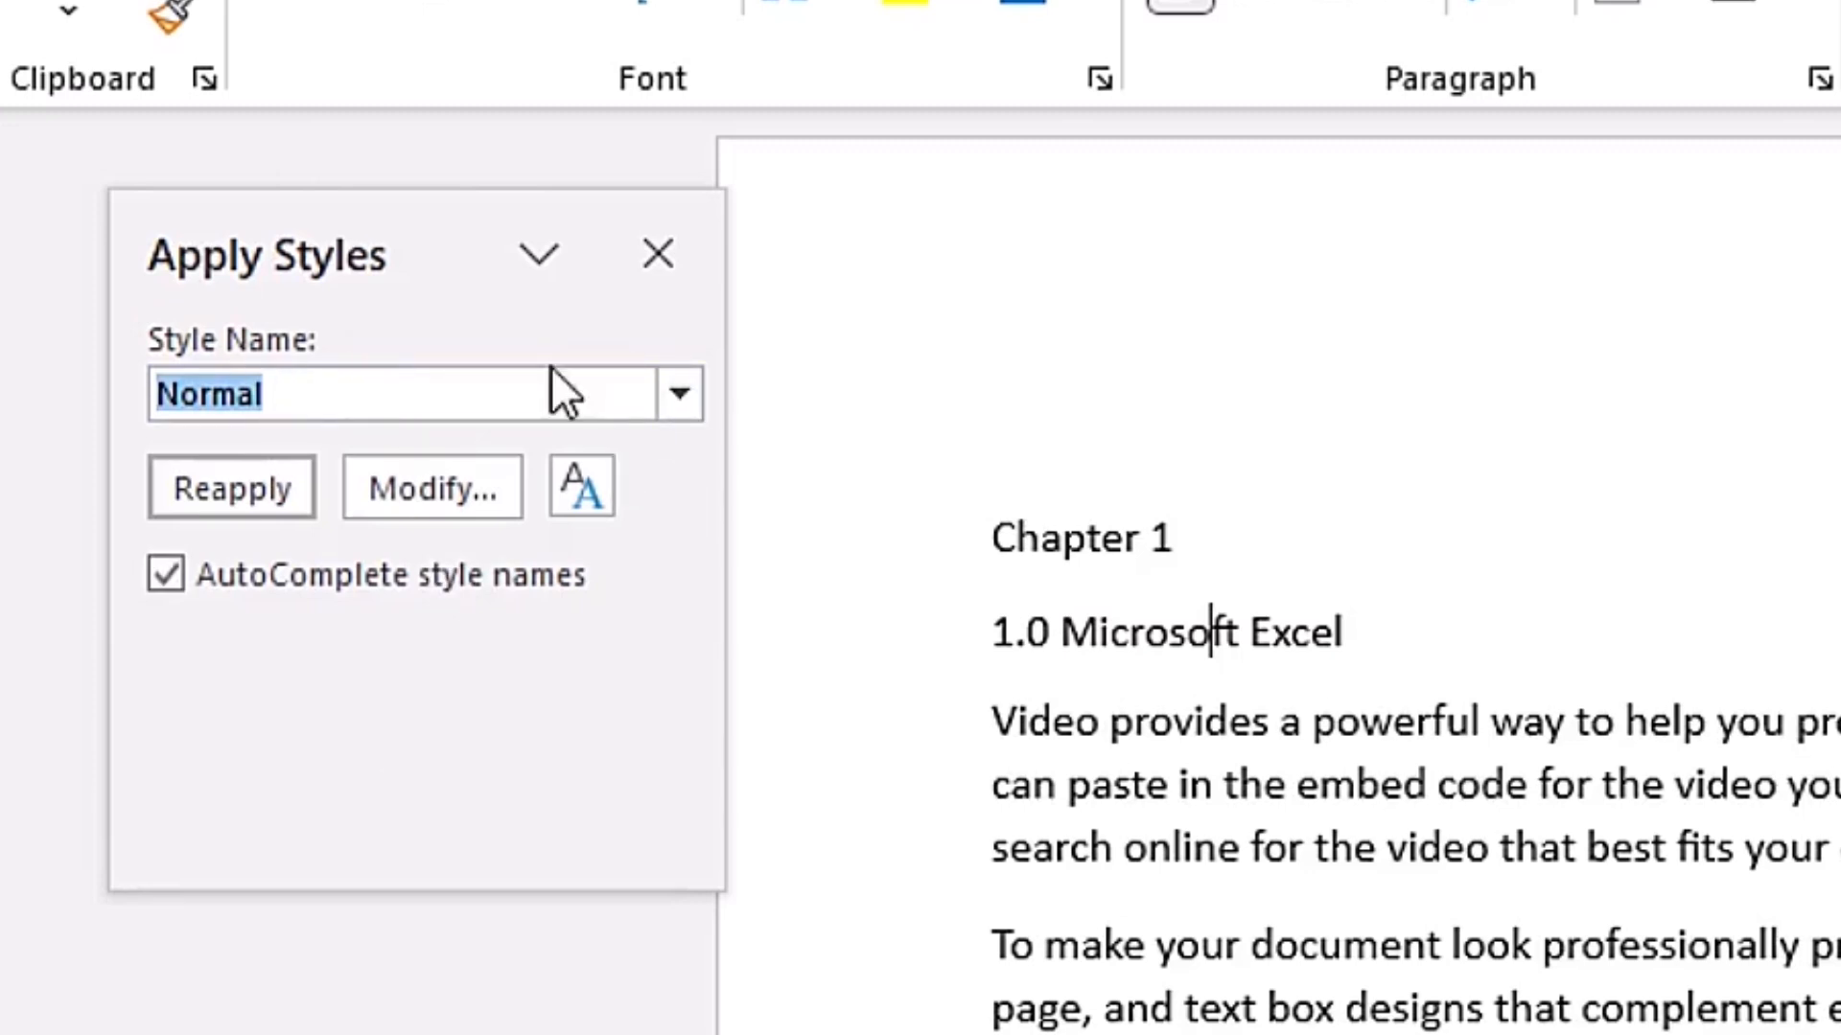
pyautogui.click(679, 405)
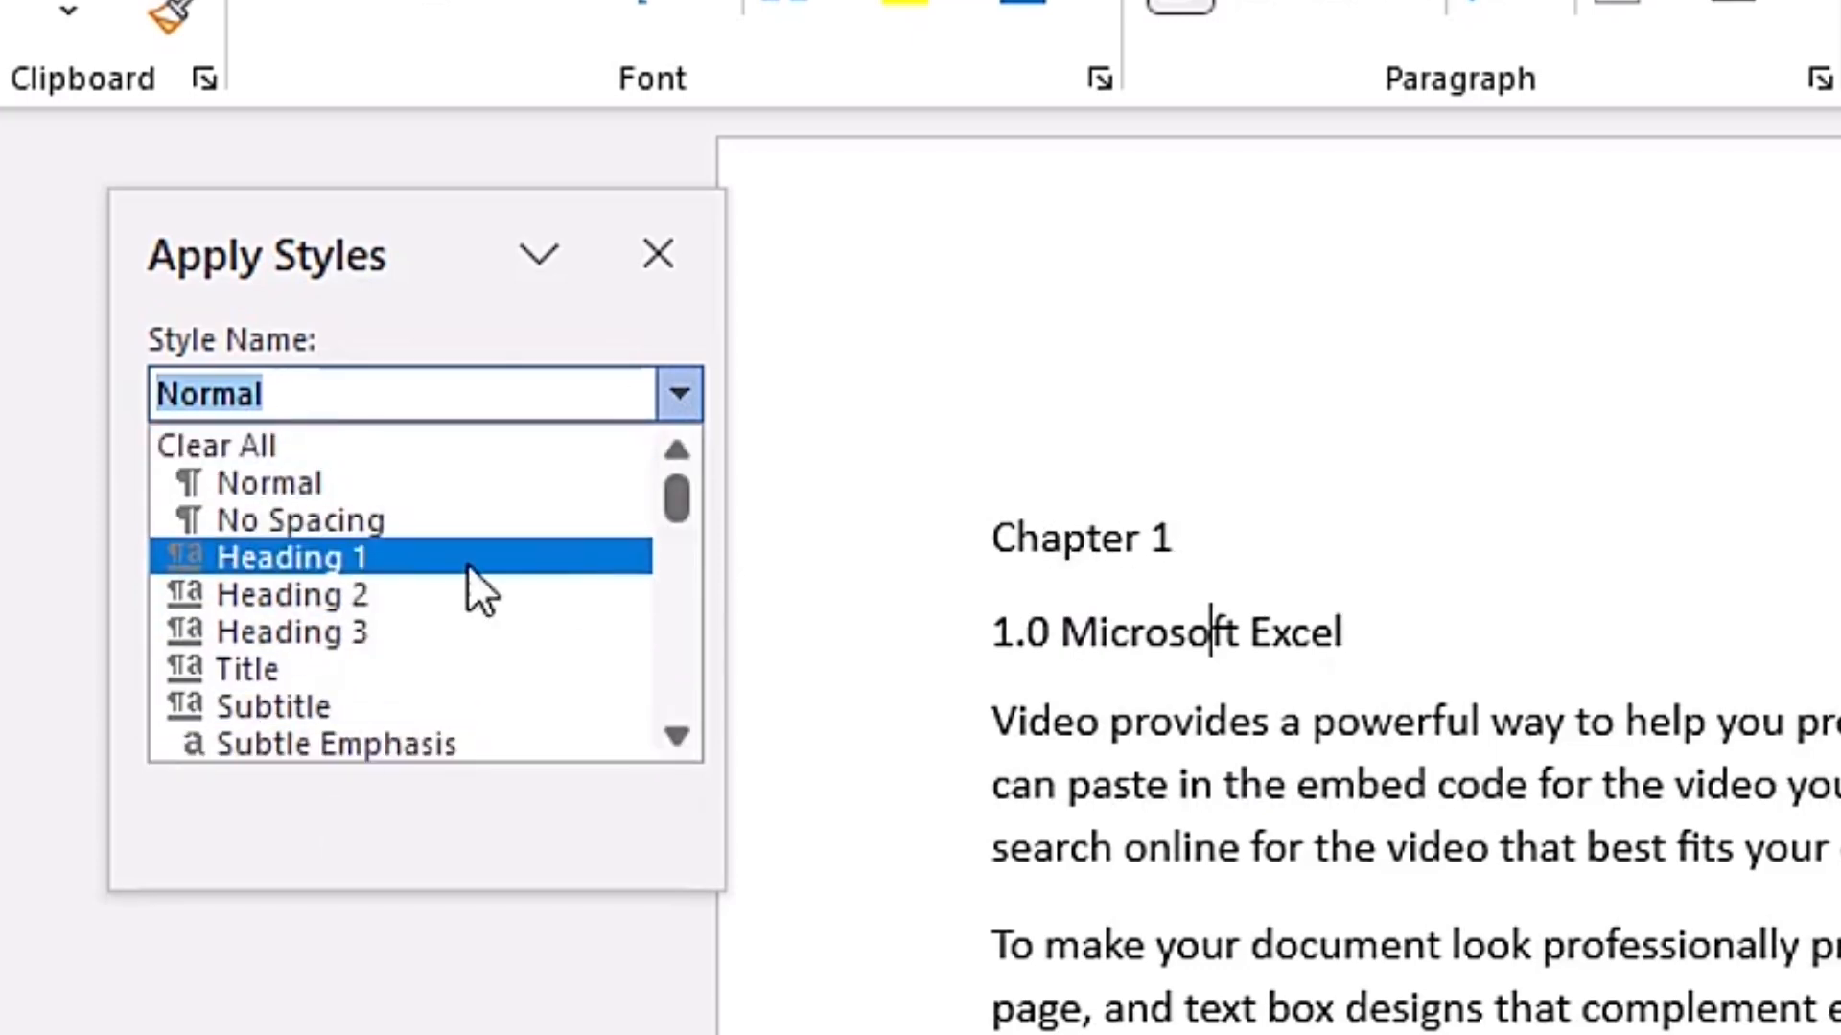
pyautogui.click(428, 565)
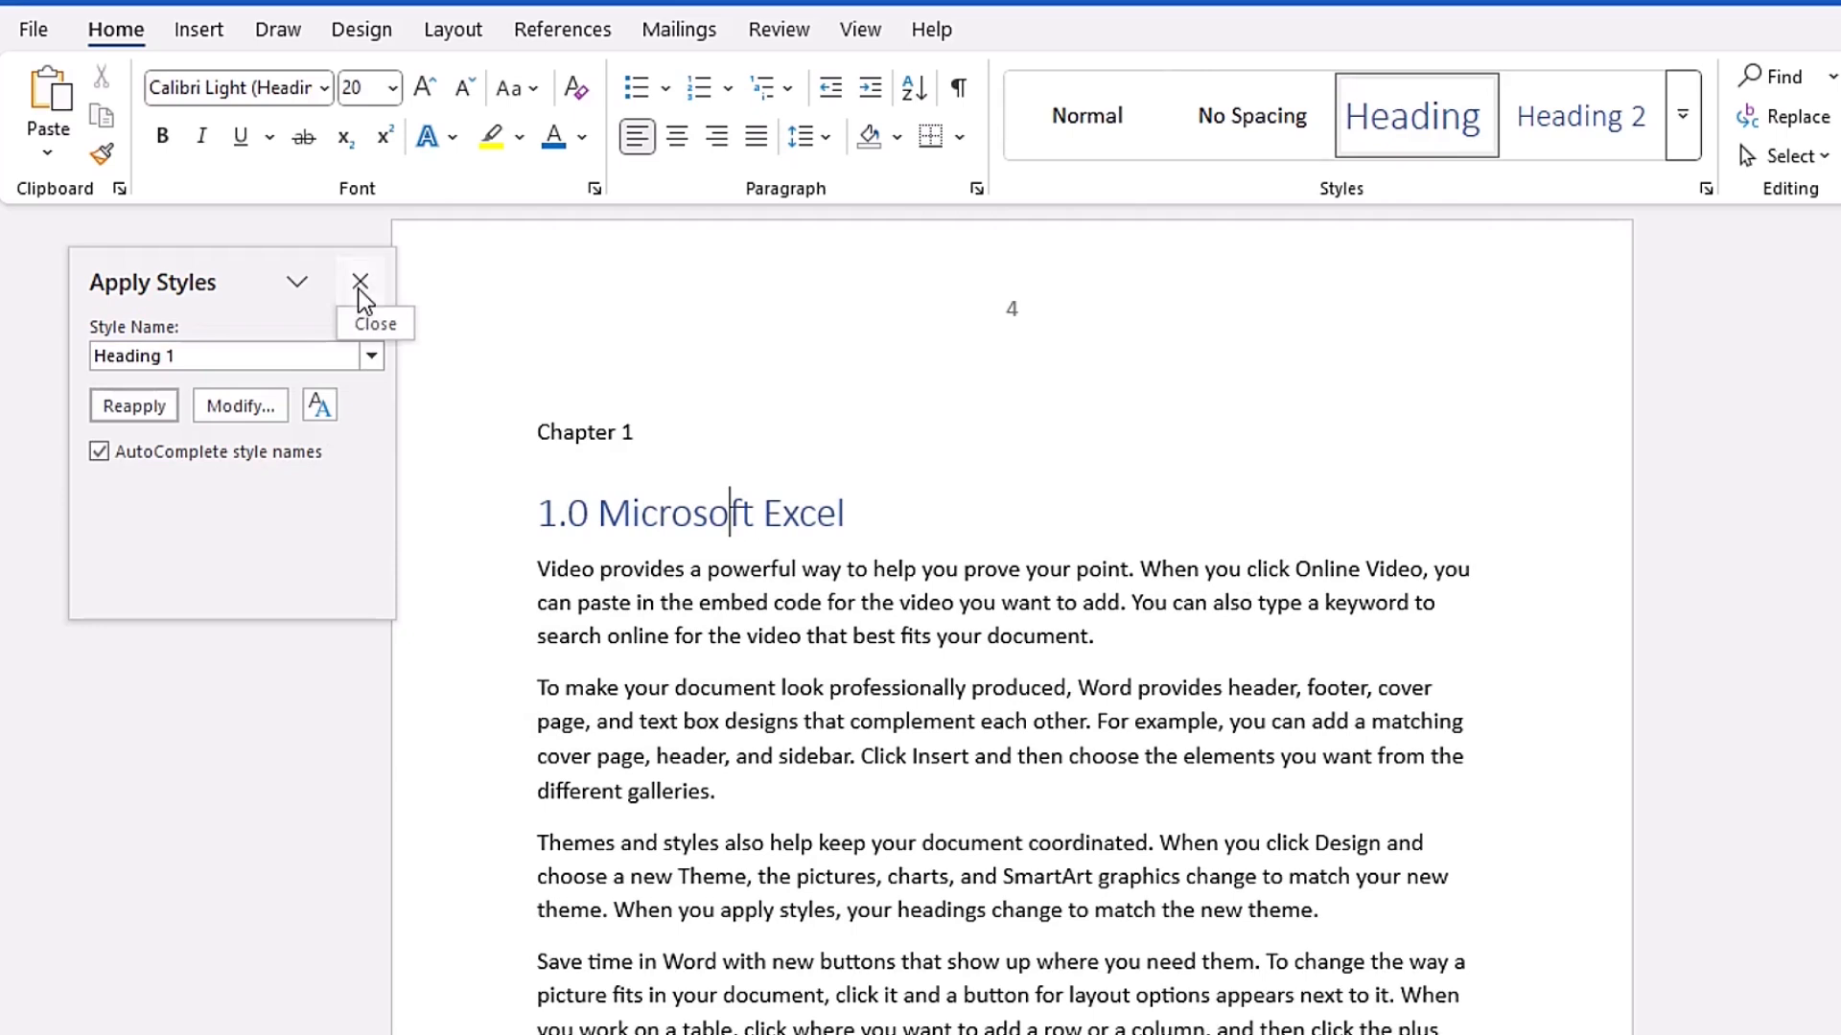
pyautogui.click(658, 254)
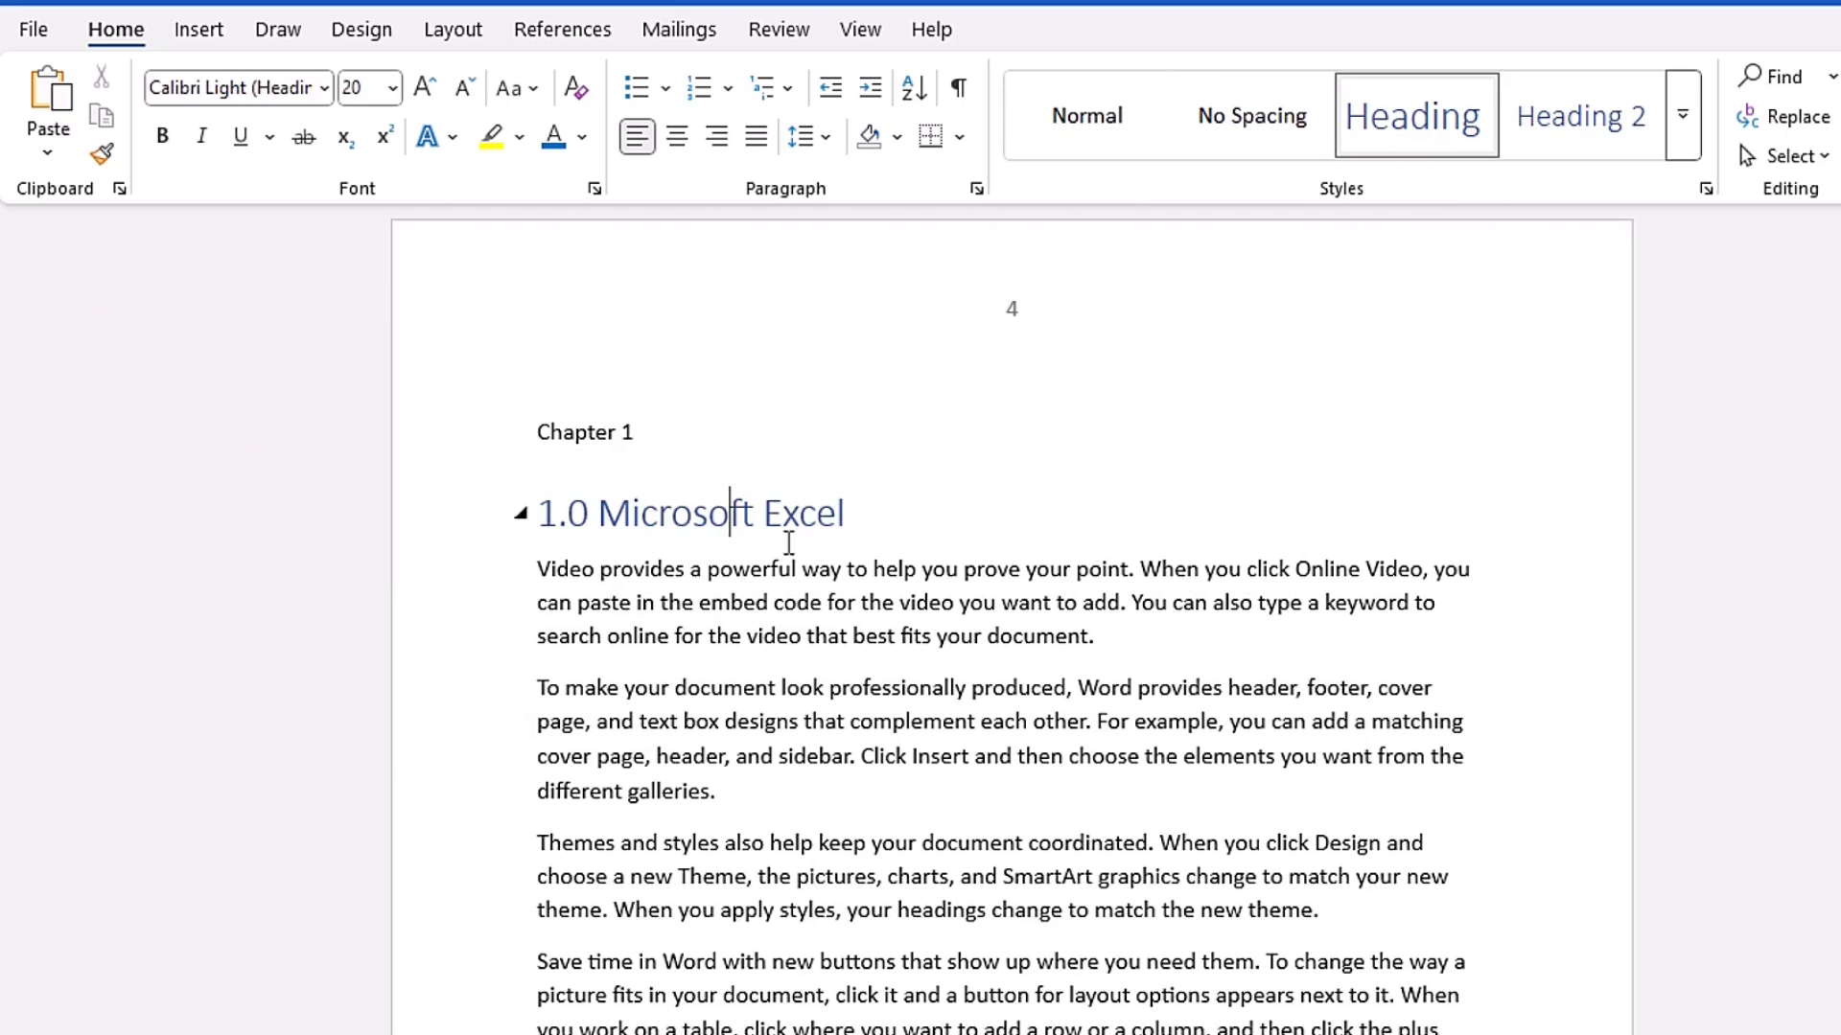
pyautogui.hotkey('ctrl', 'z')
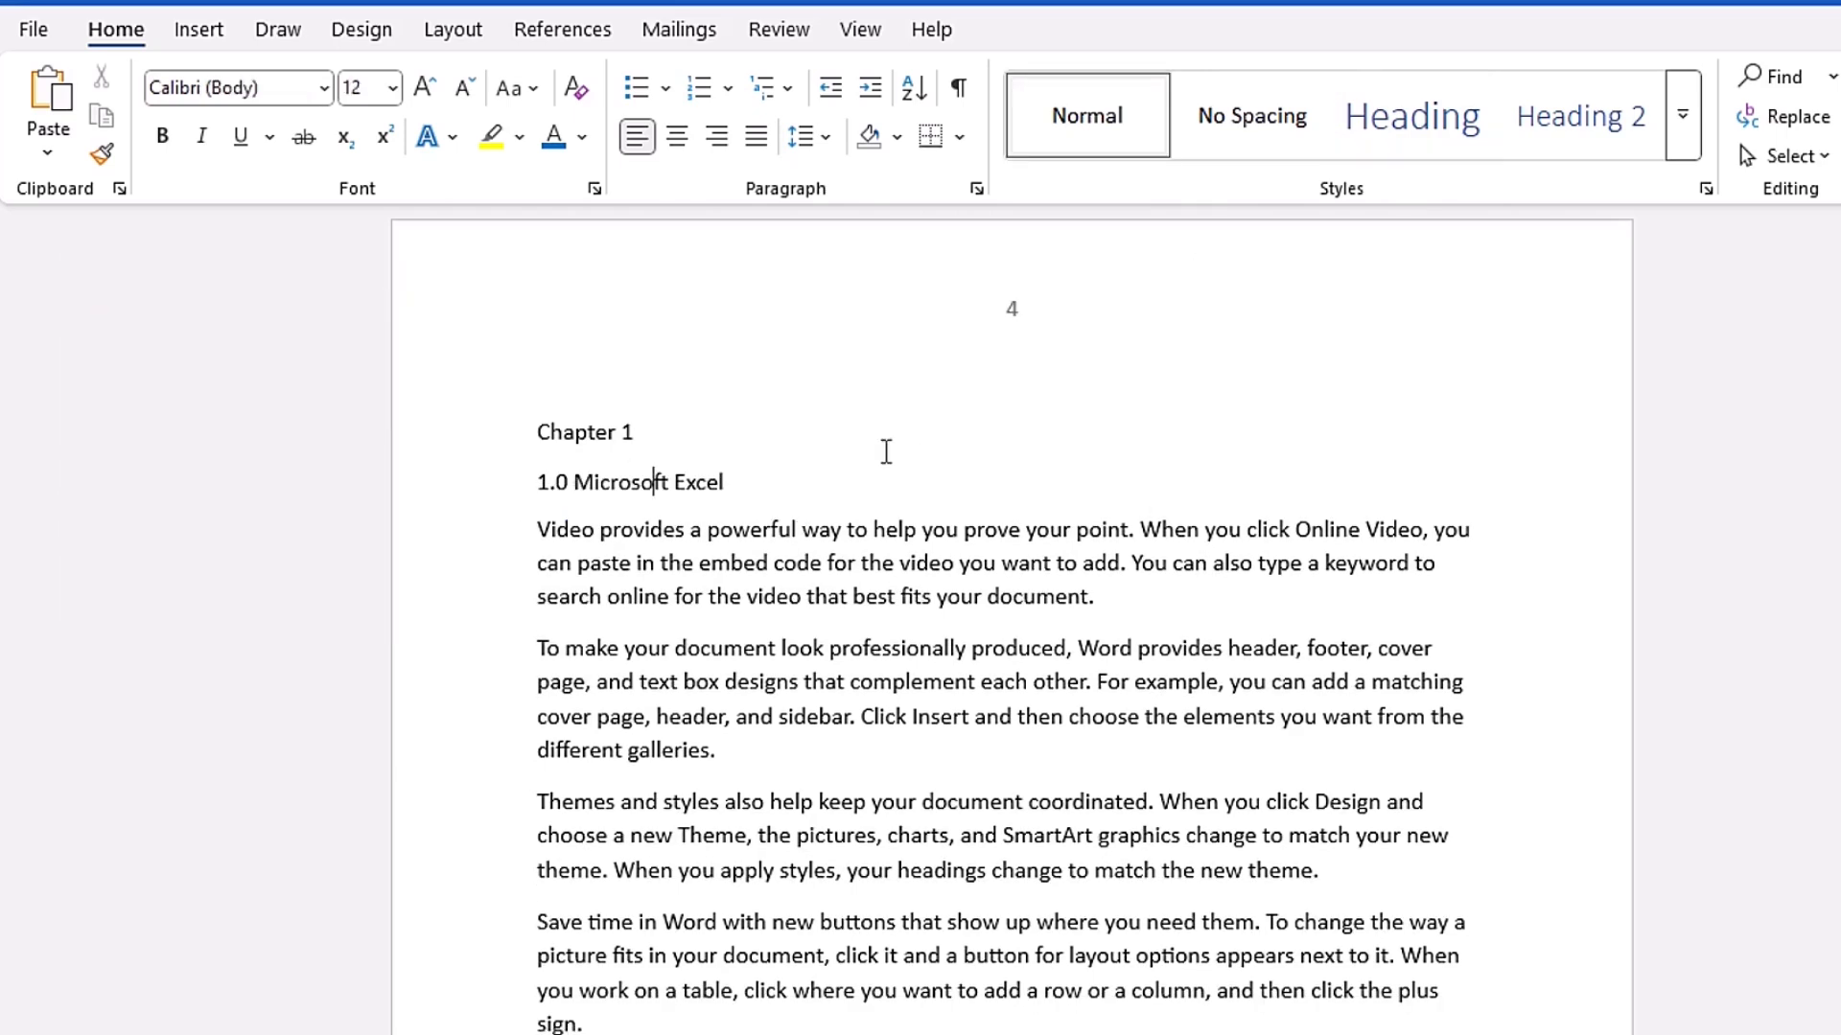
# - Apply the Heading 1 style directly to the "1.0 Microsoft Excel" line, without using Apply Styles
pyautogui.hotkey('ctrl', 'shift', 's')
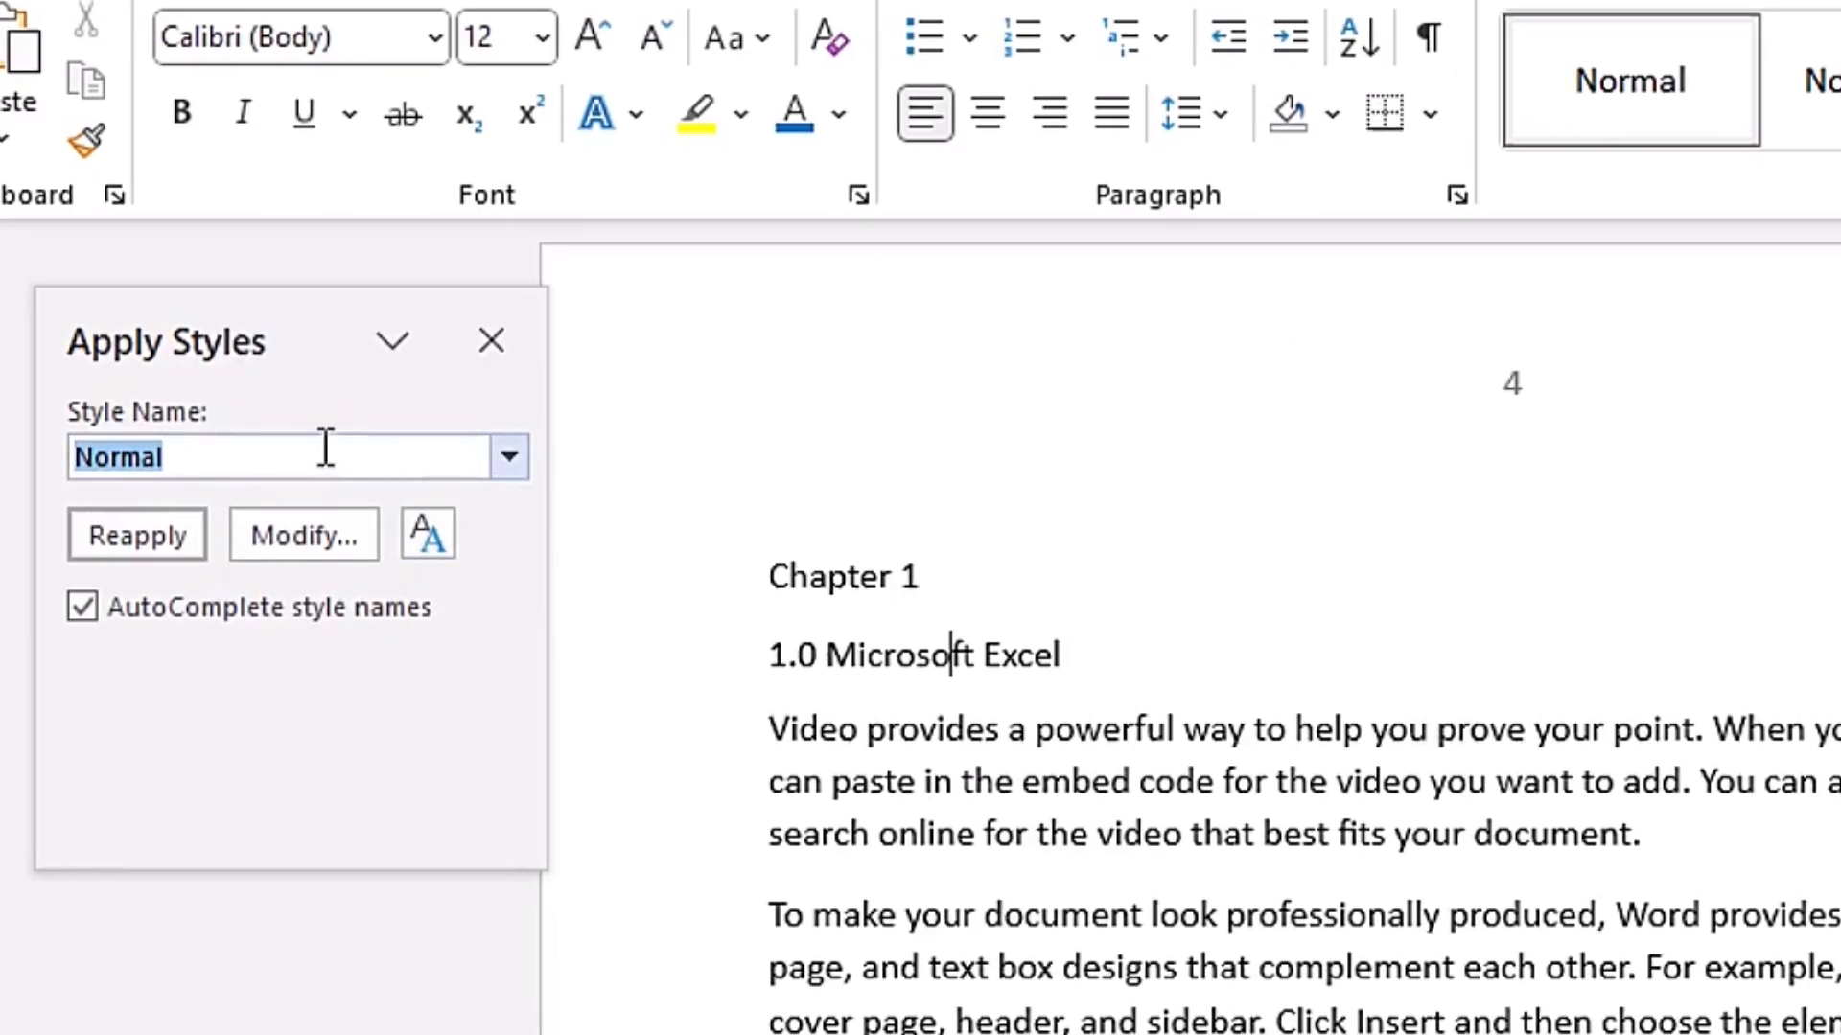
pyautogui.click(489, 343)
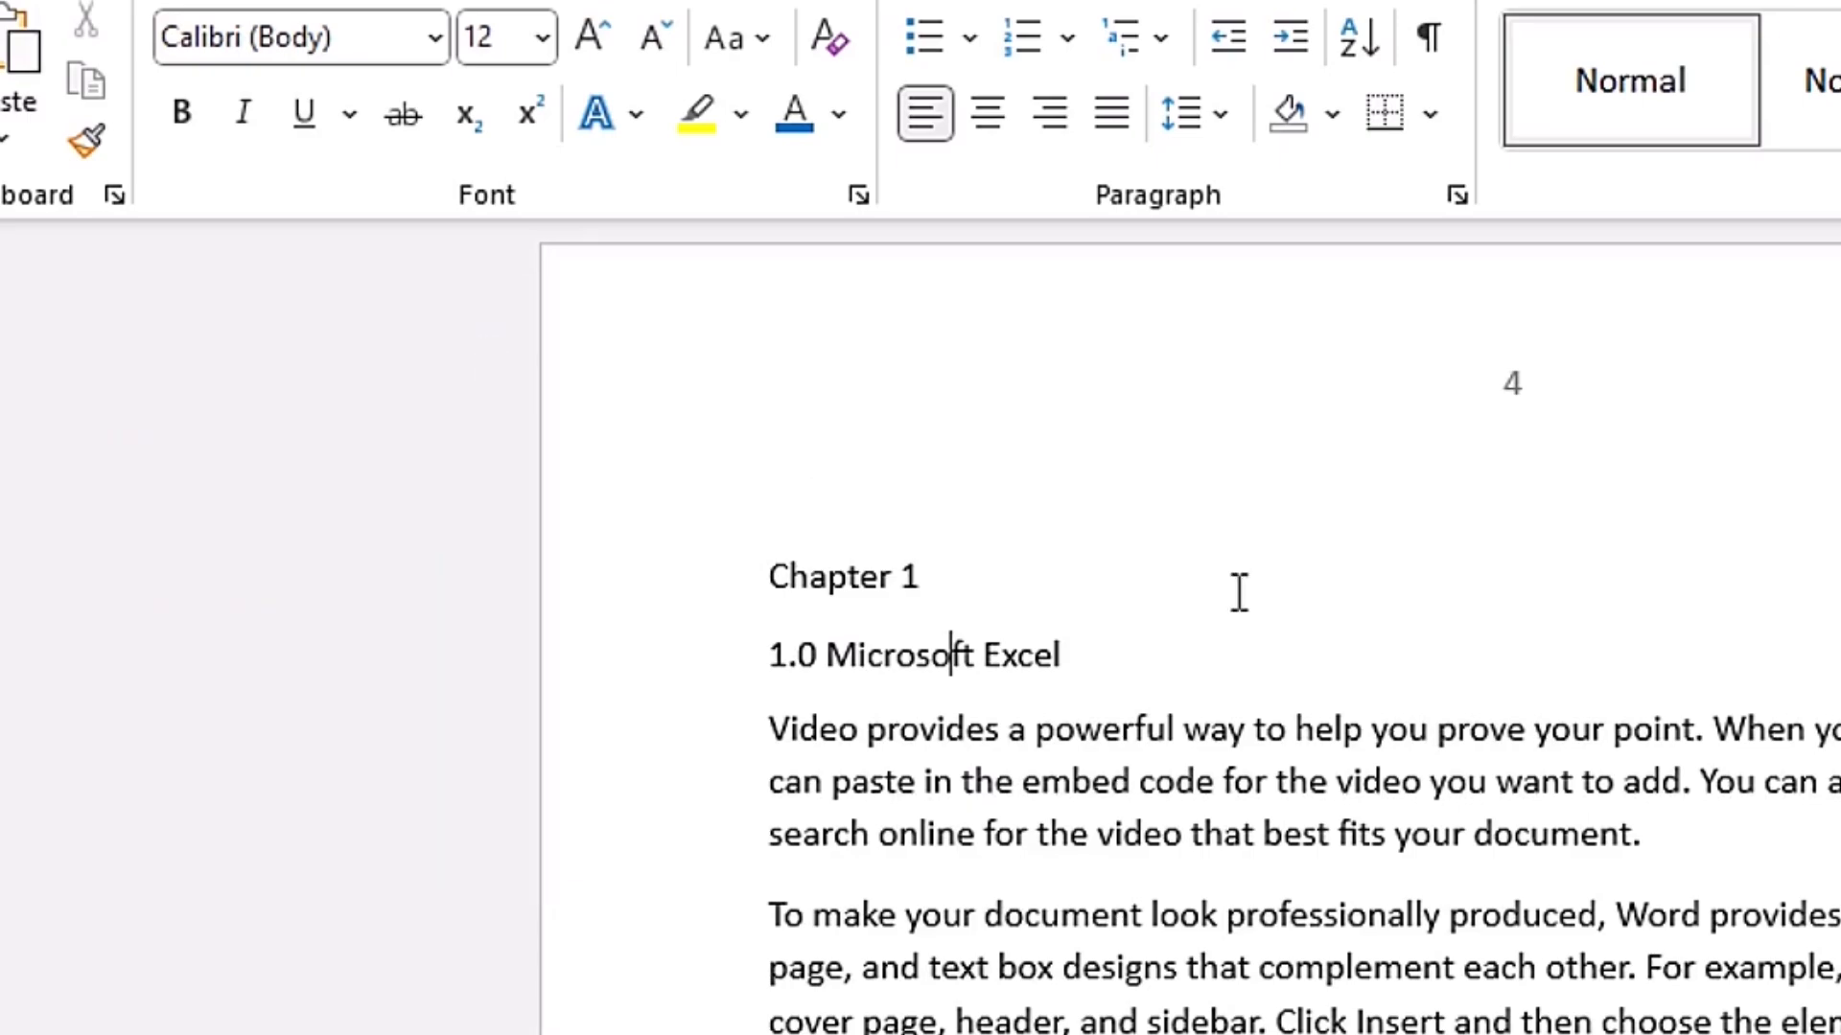
pyautogui.hotkey('ctrl', 'alt', '1')
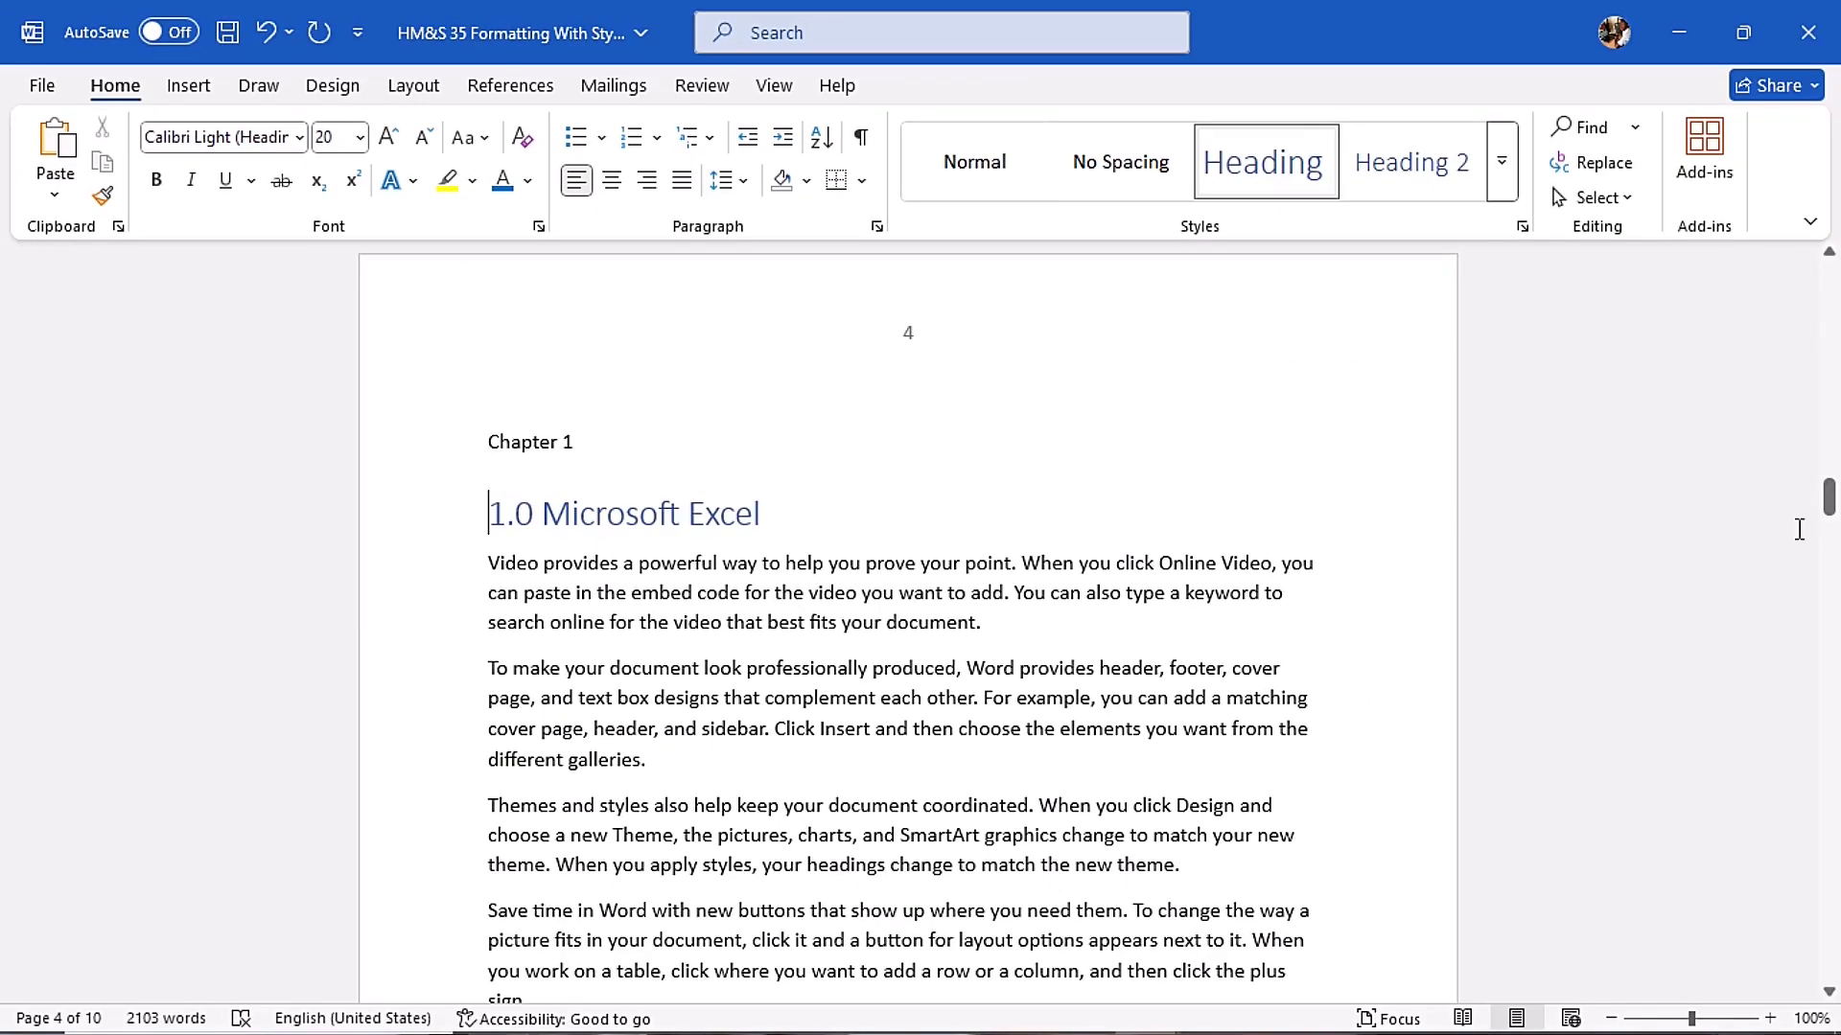
# - Apply the Heading 2 style to the "1.1 Excel Basics" line from the full styles list, and close the list
pyautogui.moveTo(1828, 499); pyautogui.dragTo(1829, 554)
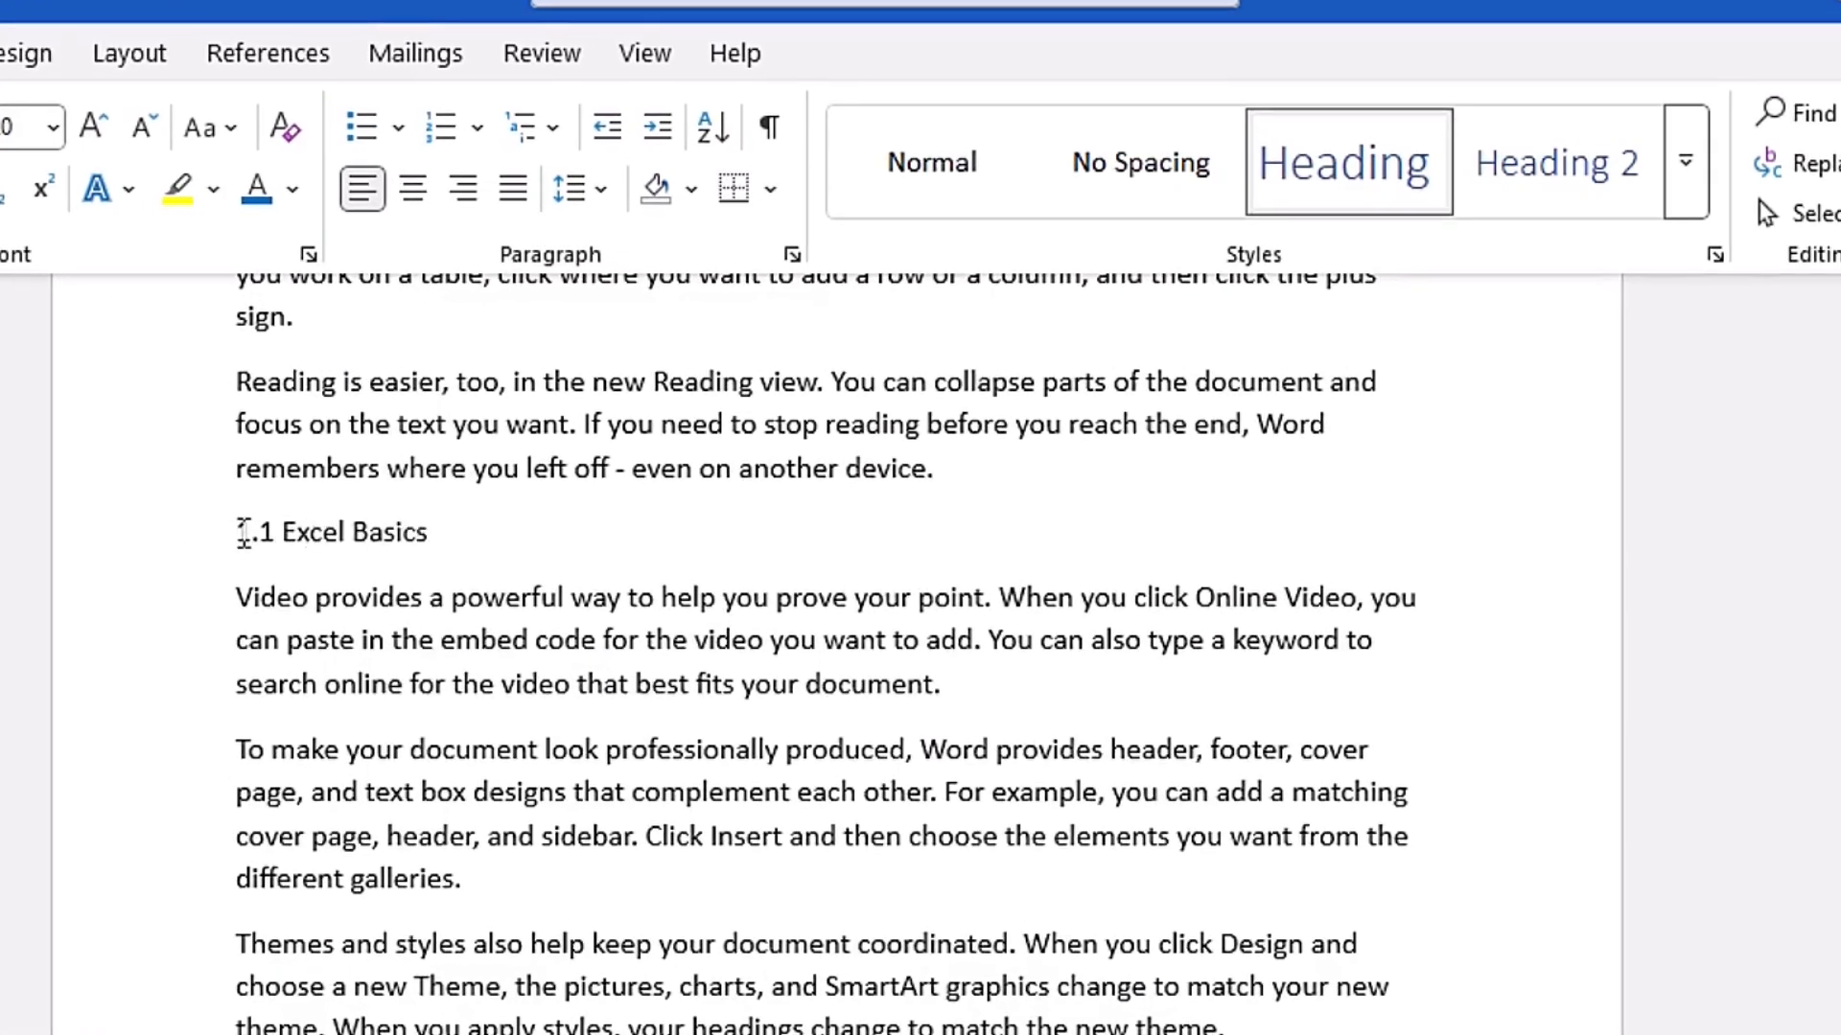
pyautogui.click(233, 534)
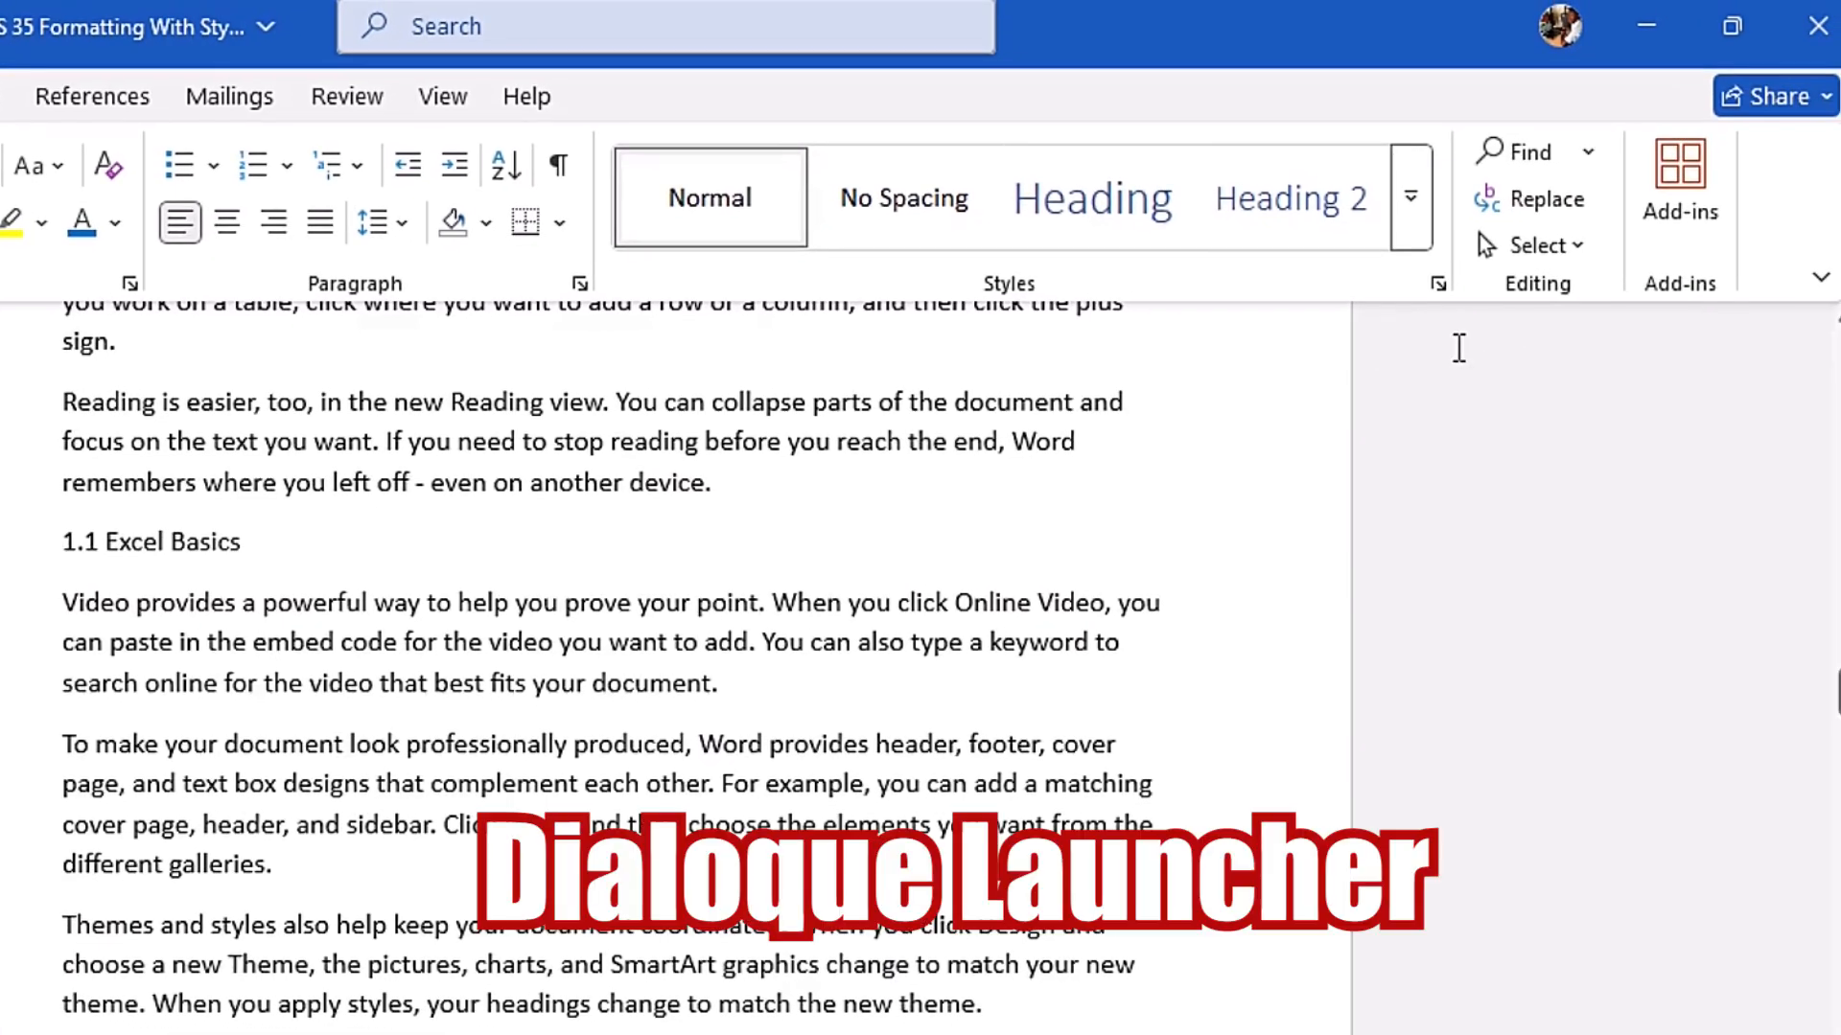
pyautogui.click(1438, 284)
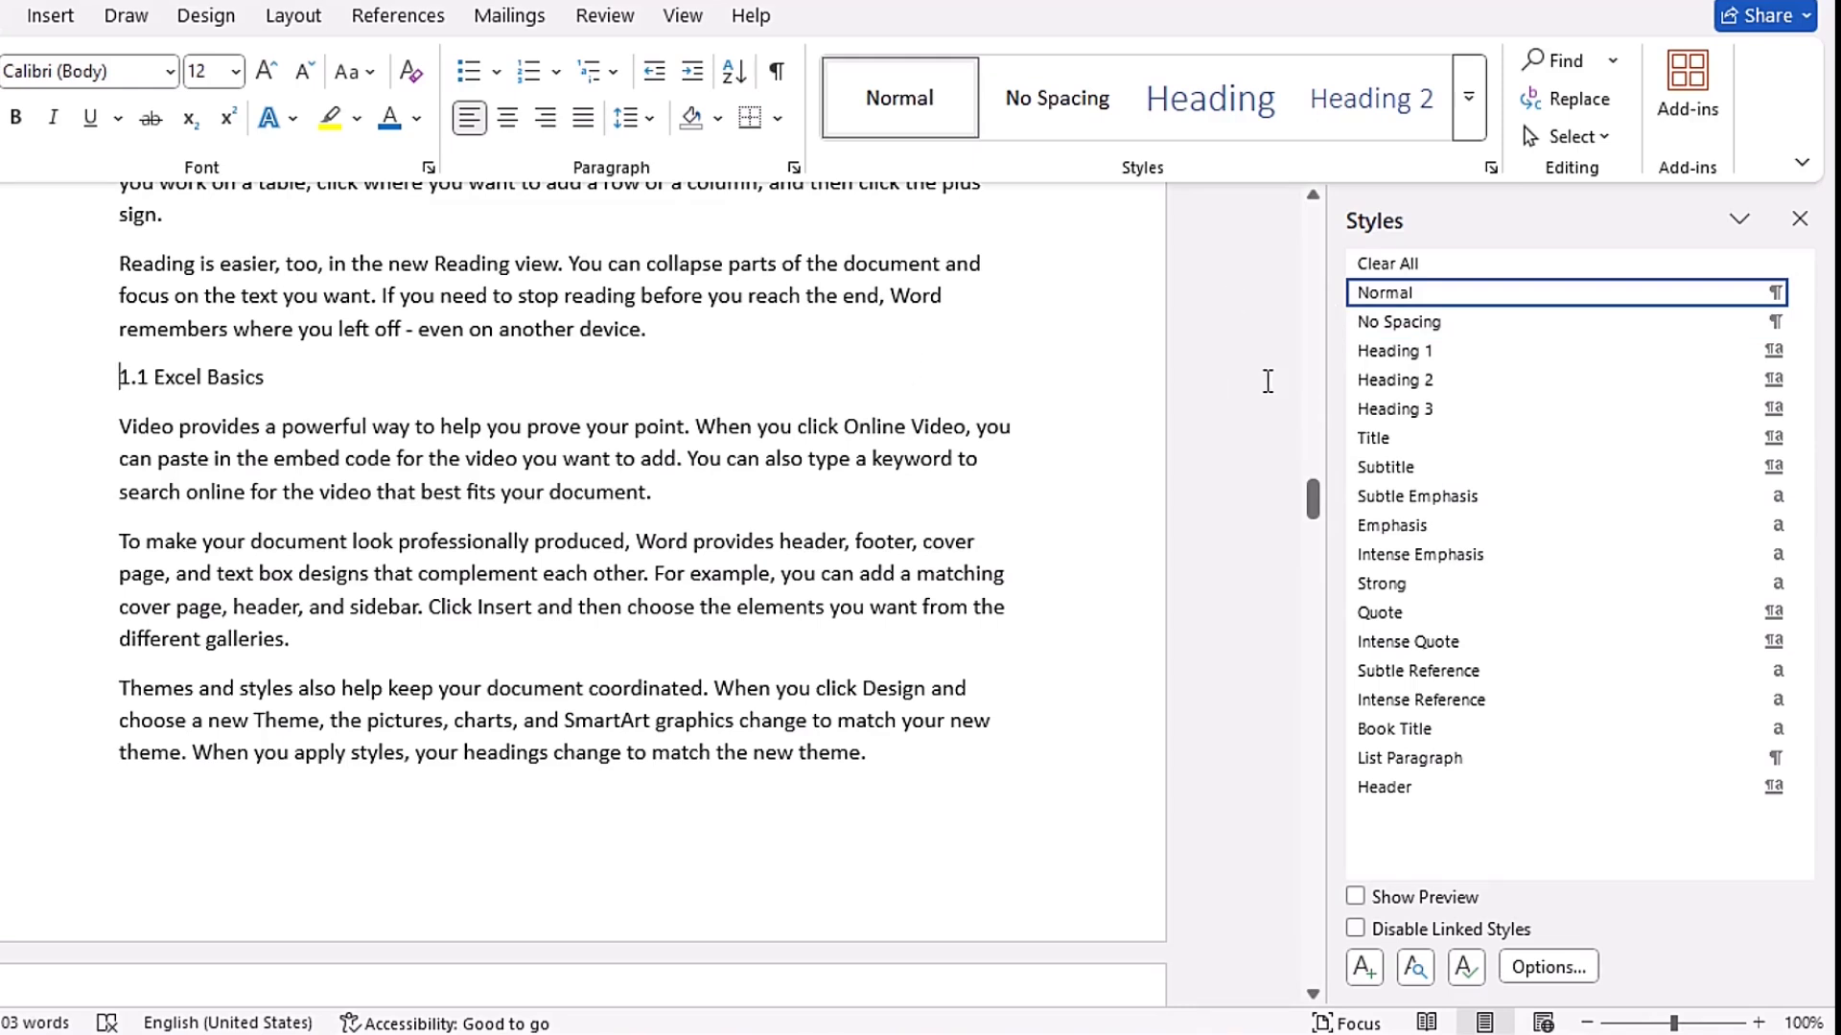
pyautogui.click(1434, 382)
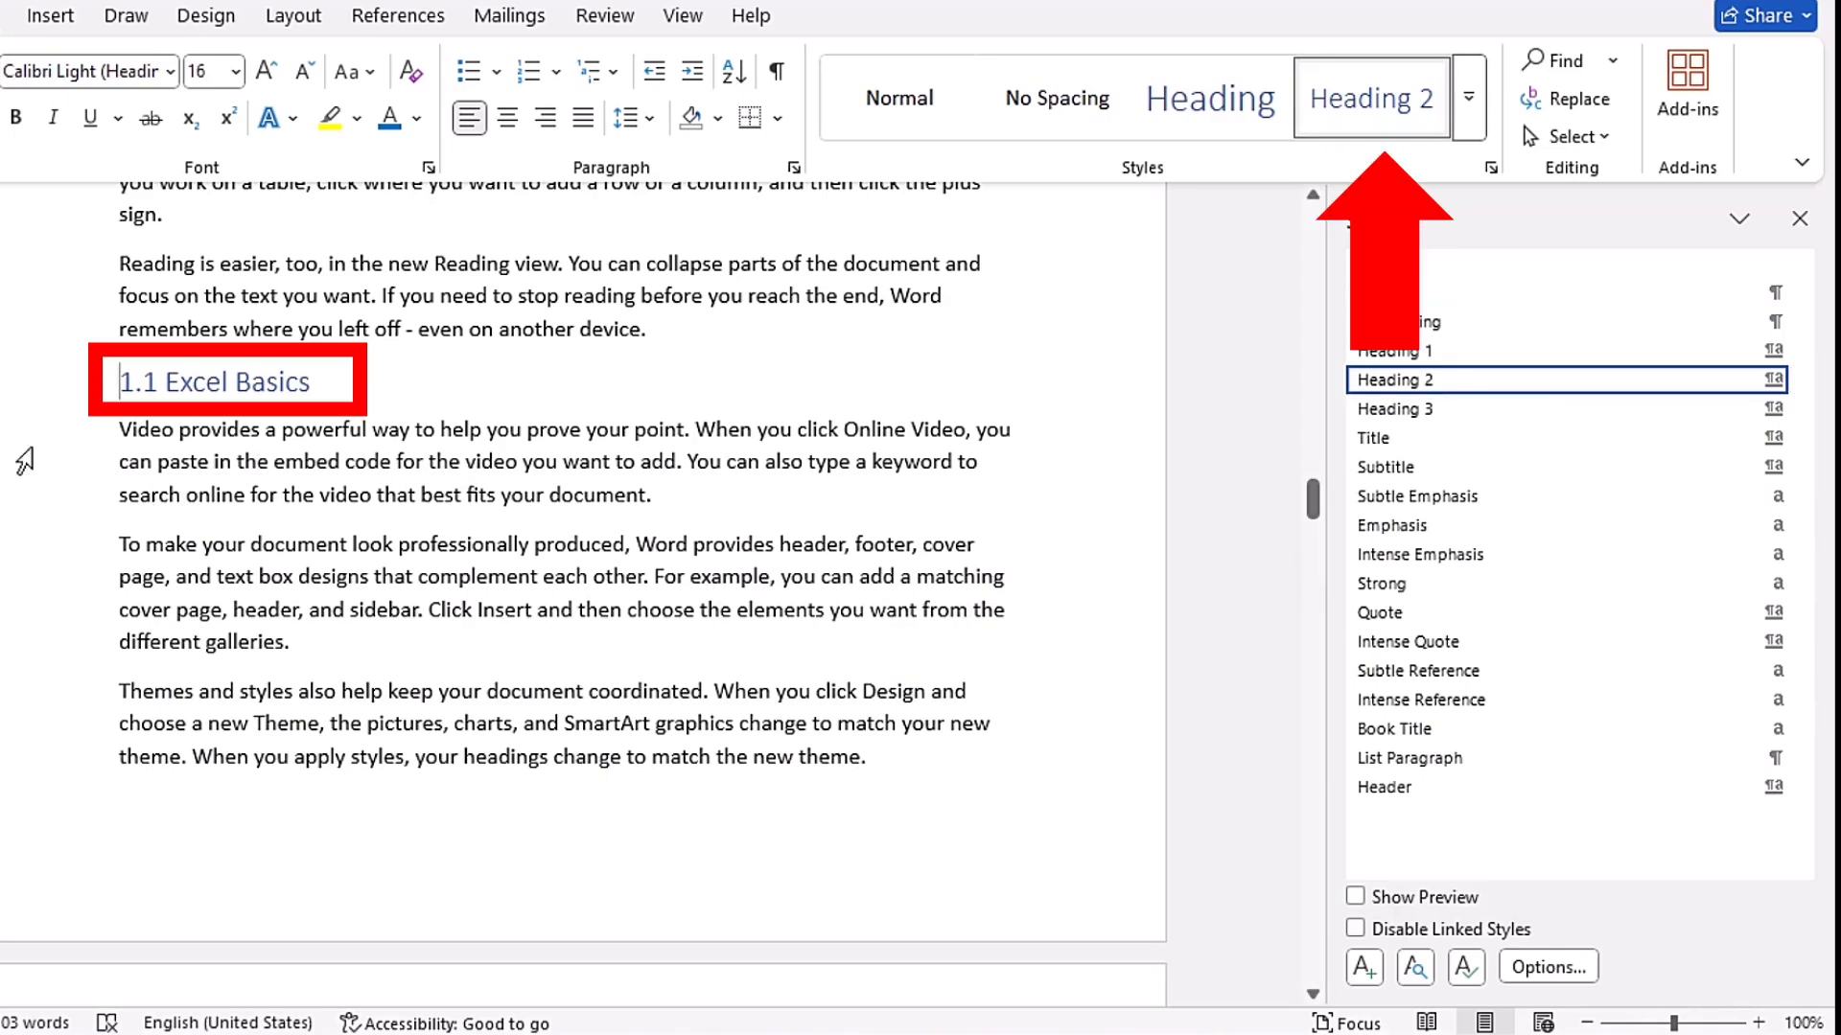
pyautogui.click(1799, 217)
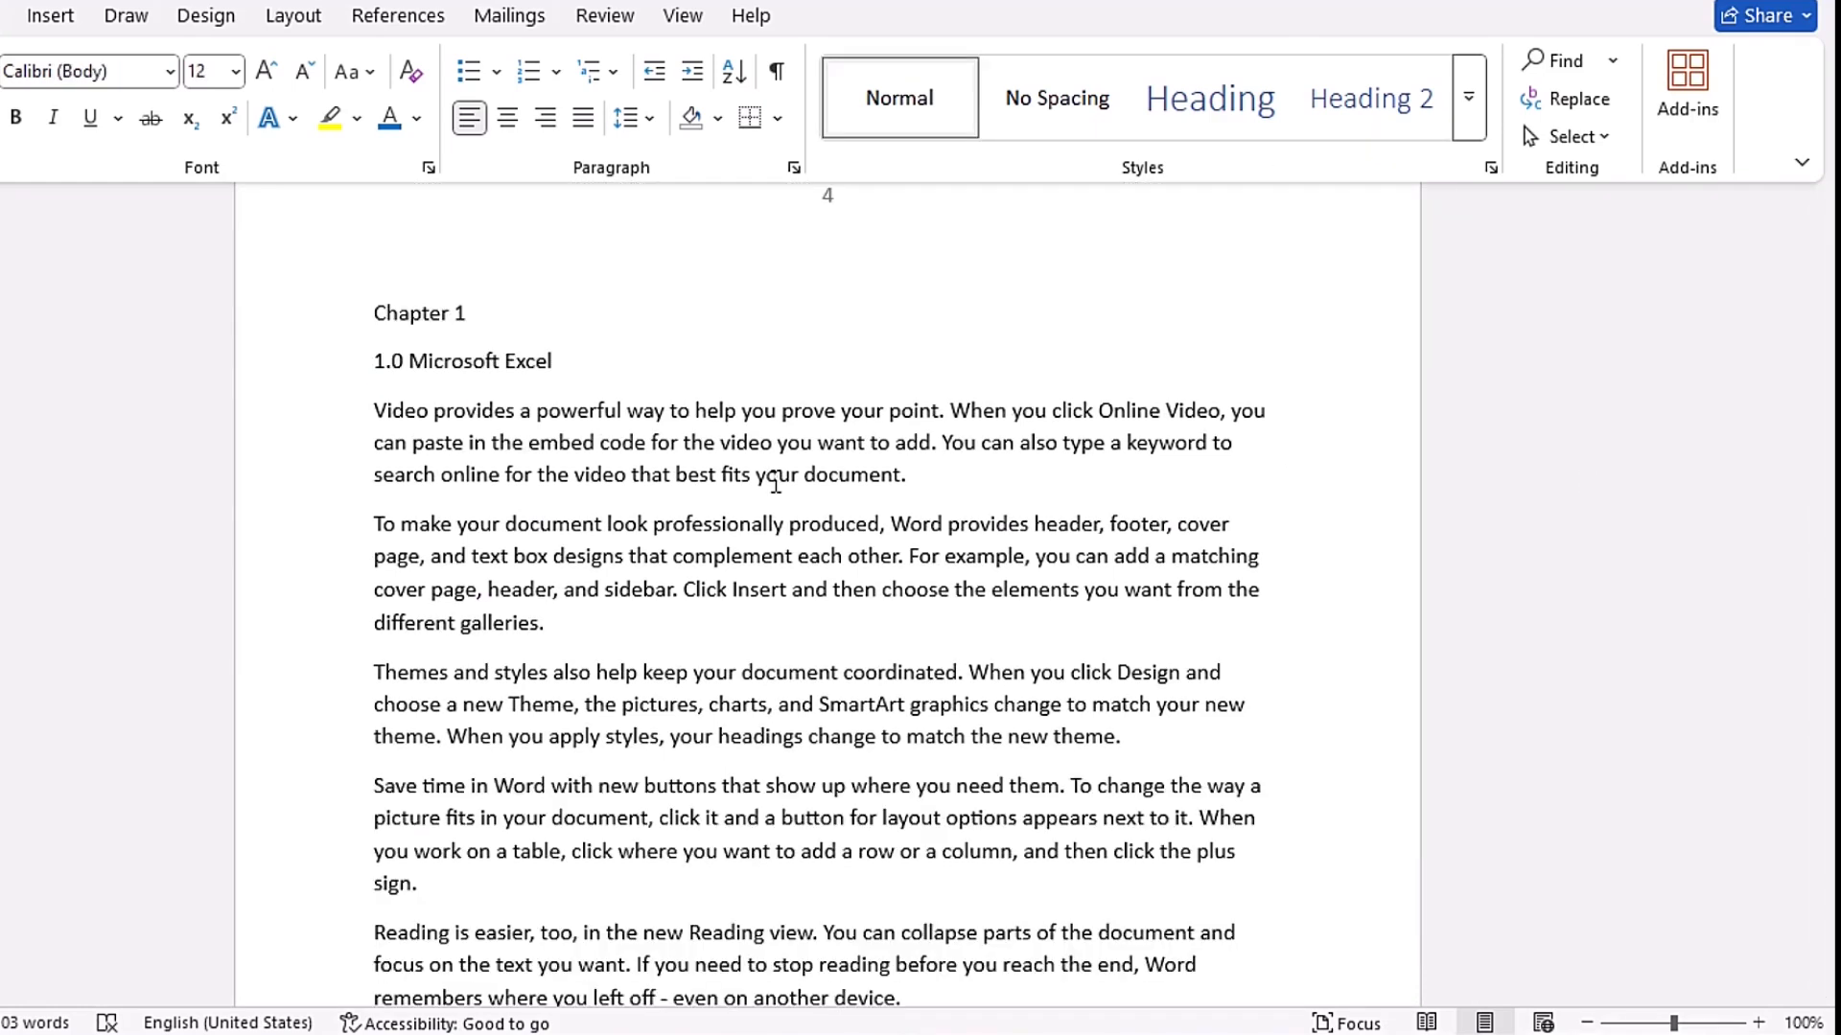
# - Inspect the formatting definitions of Heading 1, Heading 2 and Heading 3 in the full styles list, and close it
pyautogui.click(1490, 170)
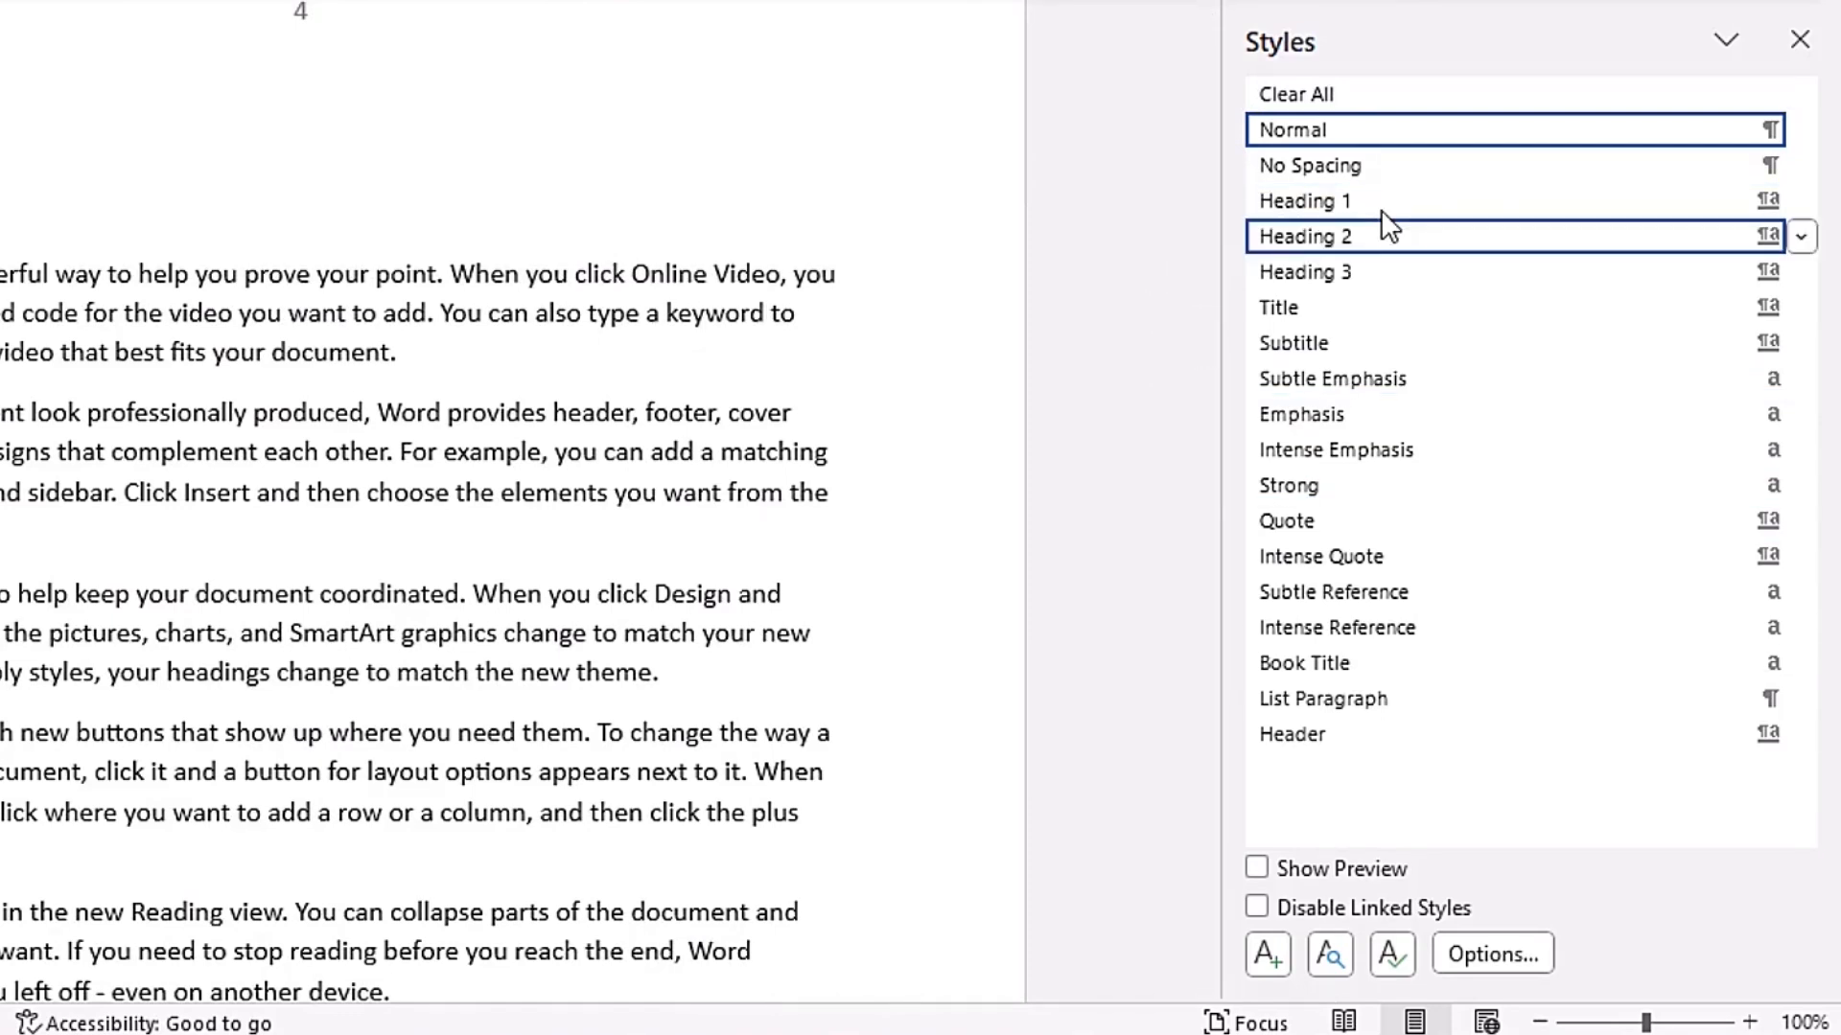
pyautogui.moveTo(1384, 204)
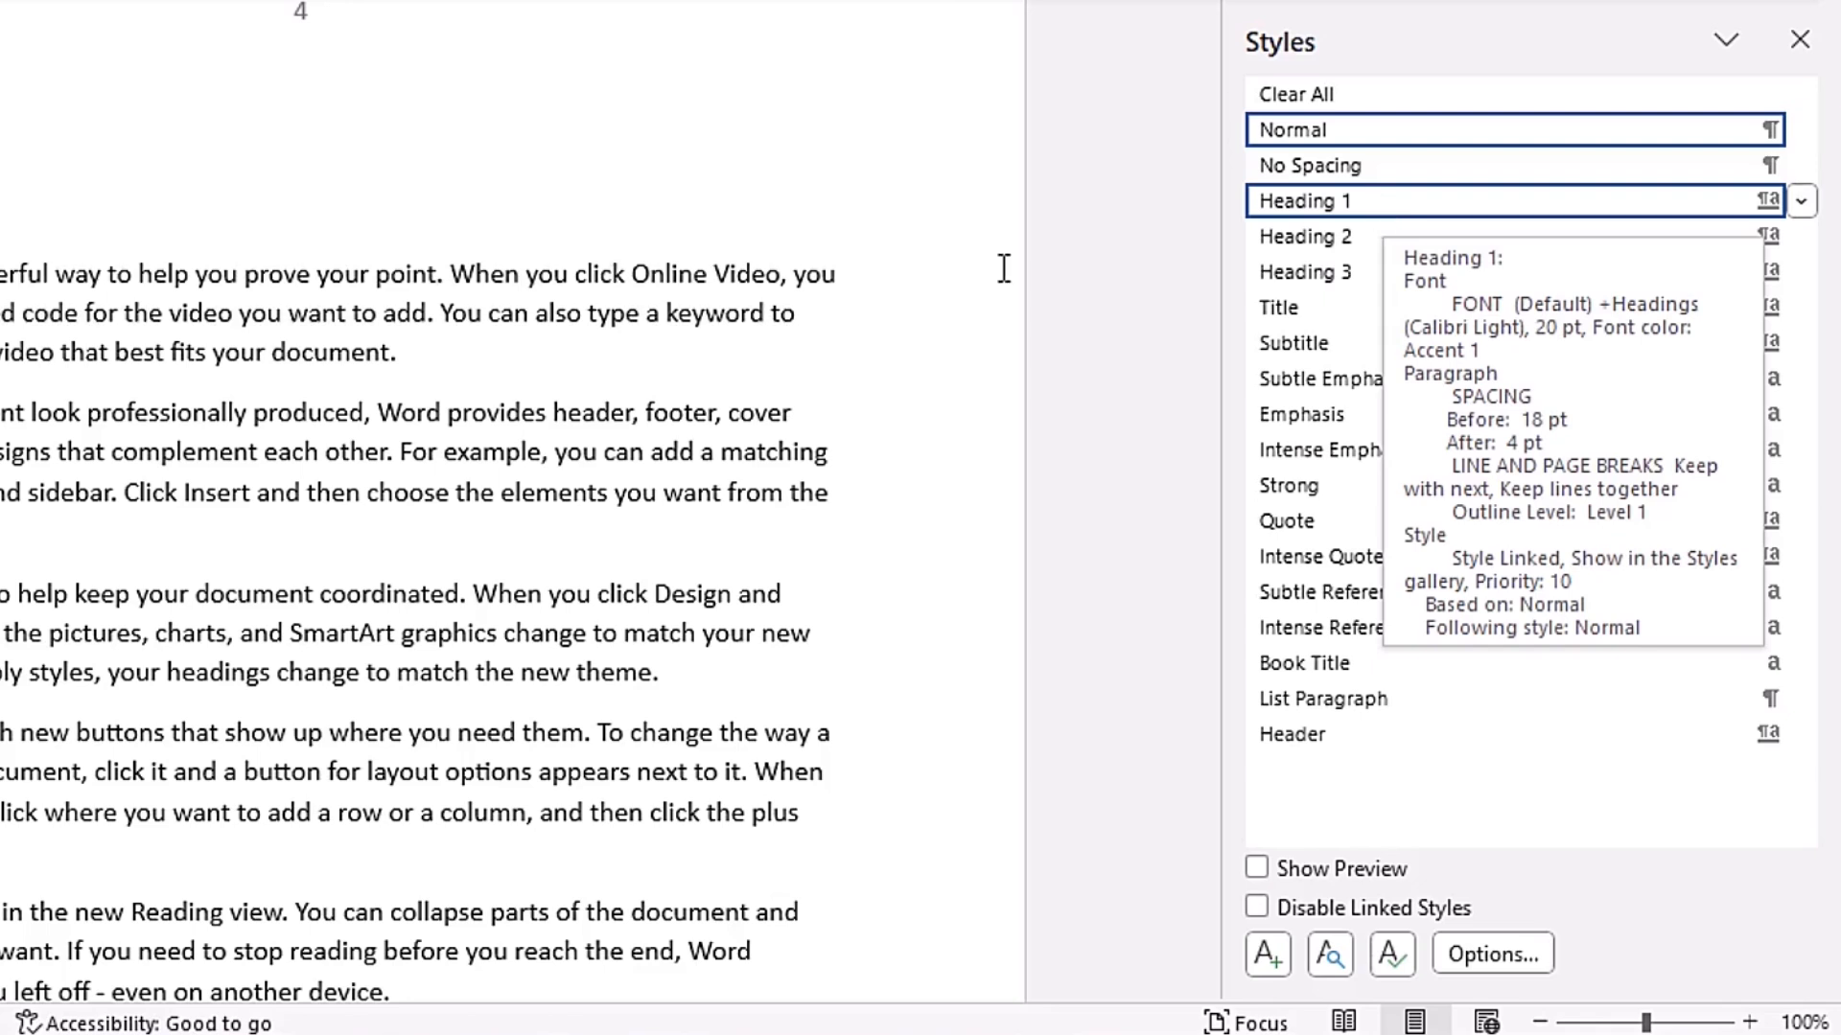
pyautogui.moveTo(1363, 232)
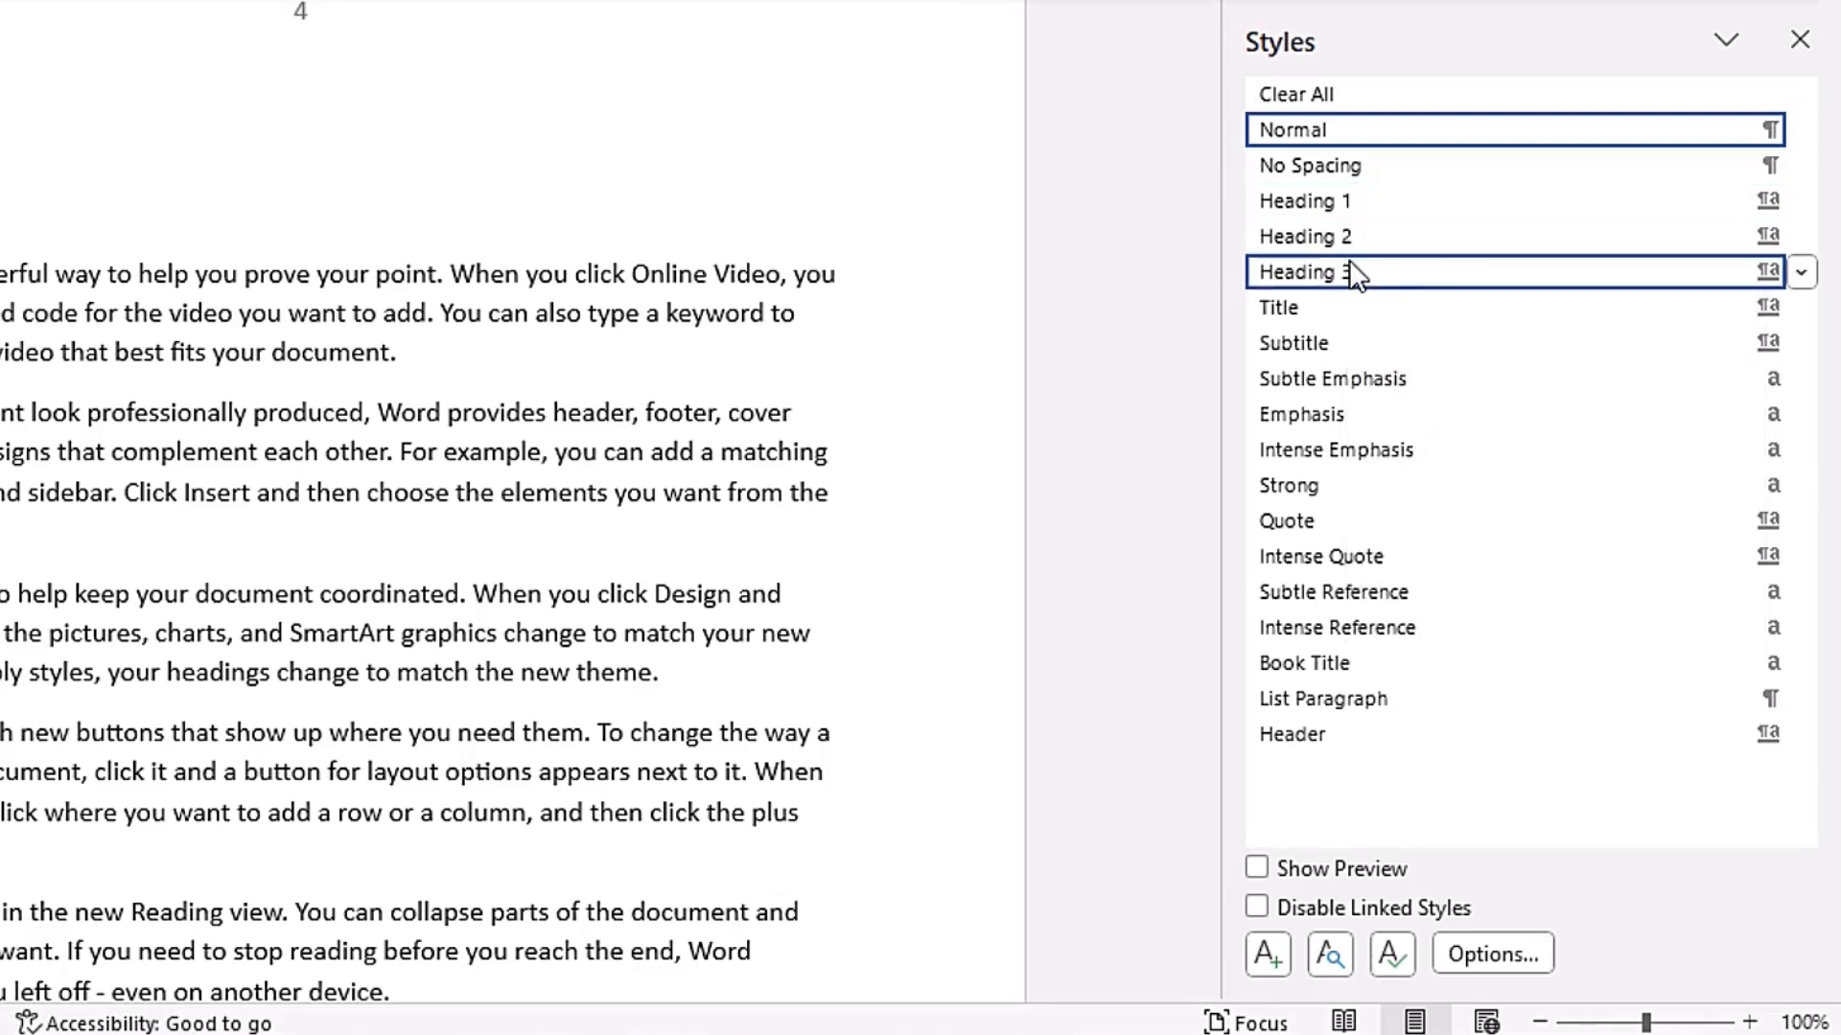
pyautogui.moveTo(1350, 266)
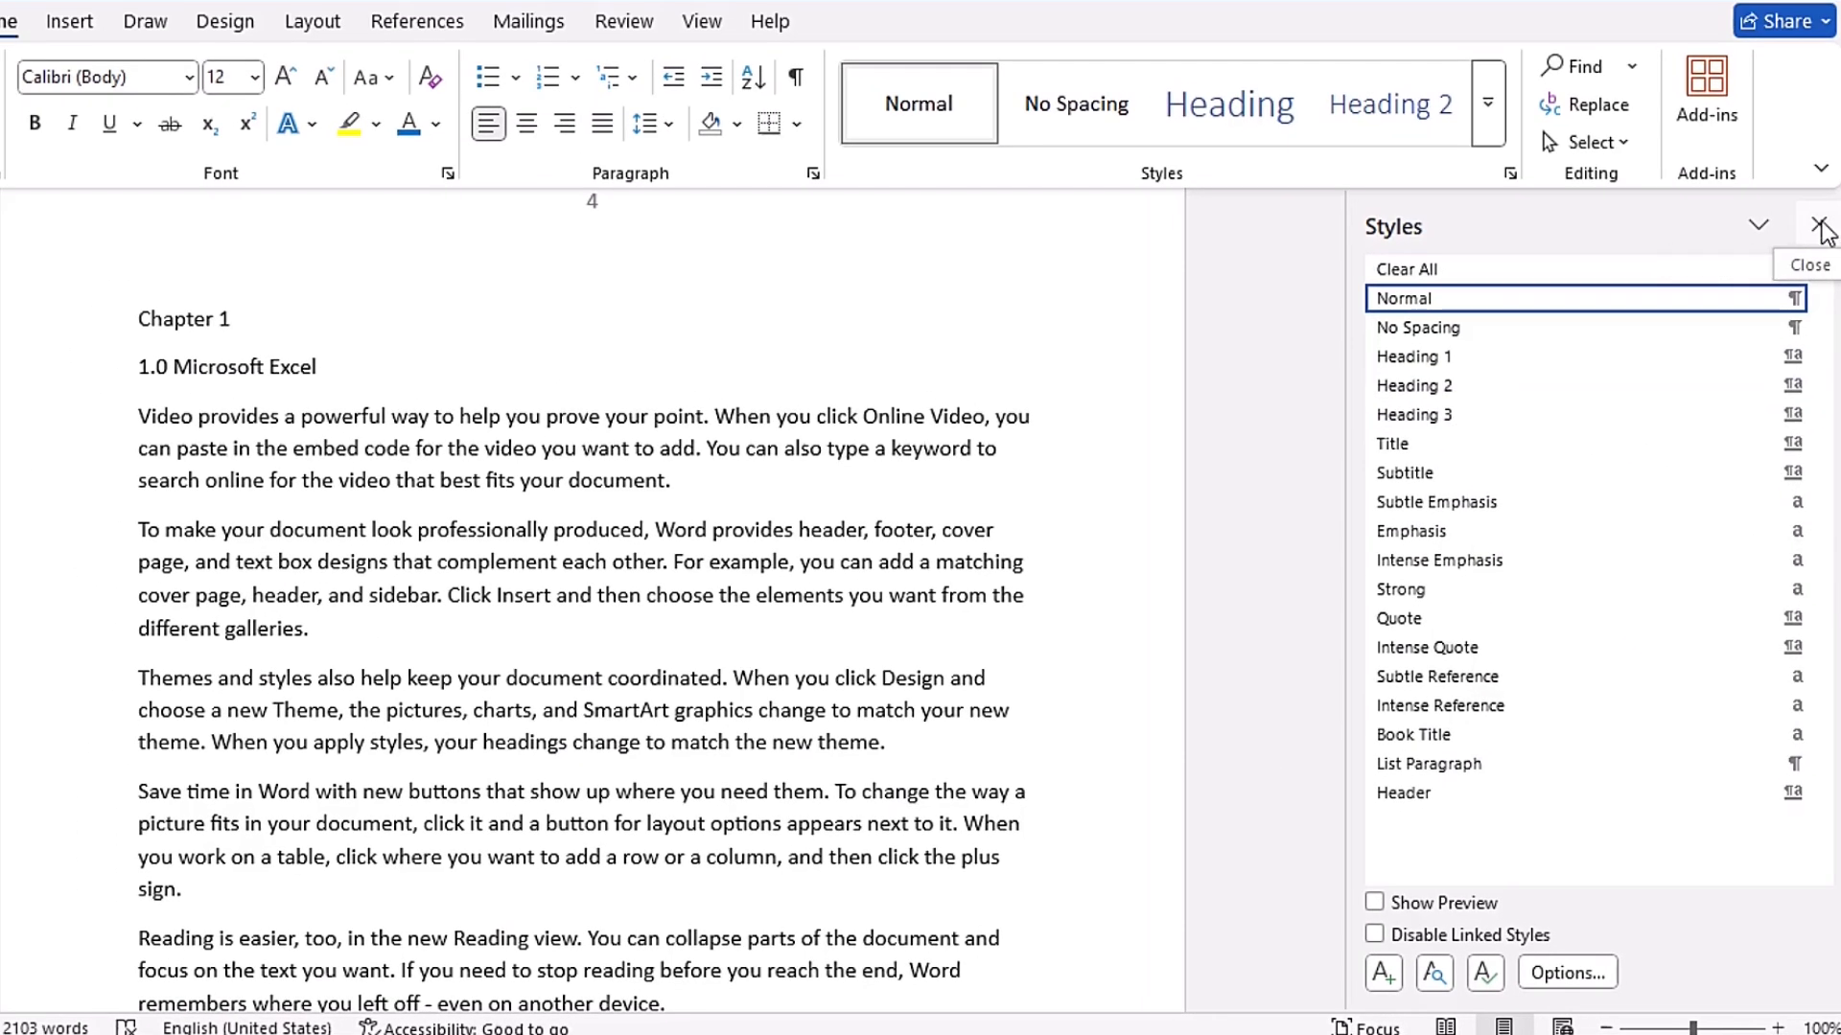
pyautogui.click(1800, 39)
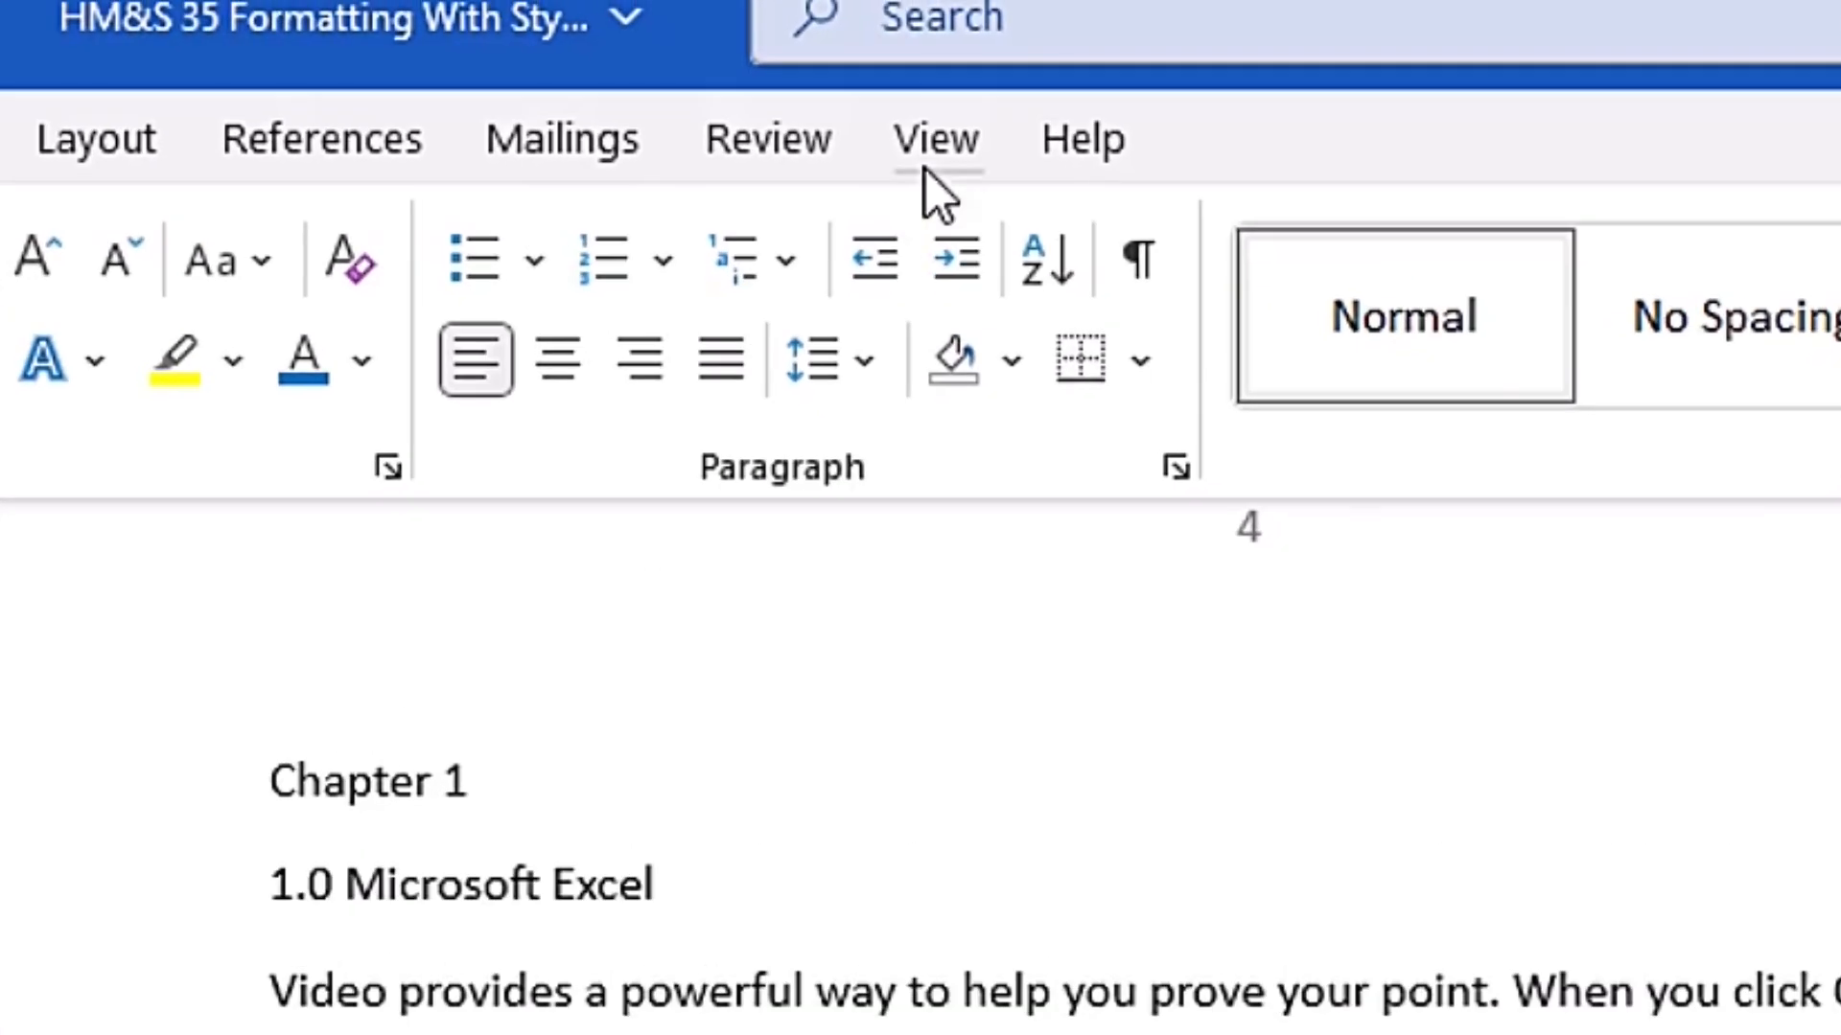
# - Switch the document to Draft view
pyautogui.click(925, 170)
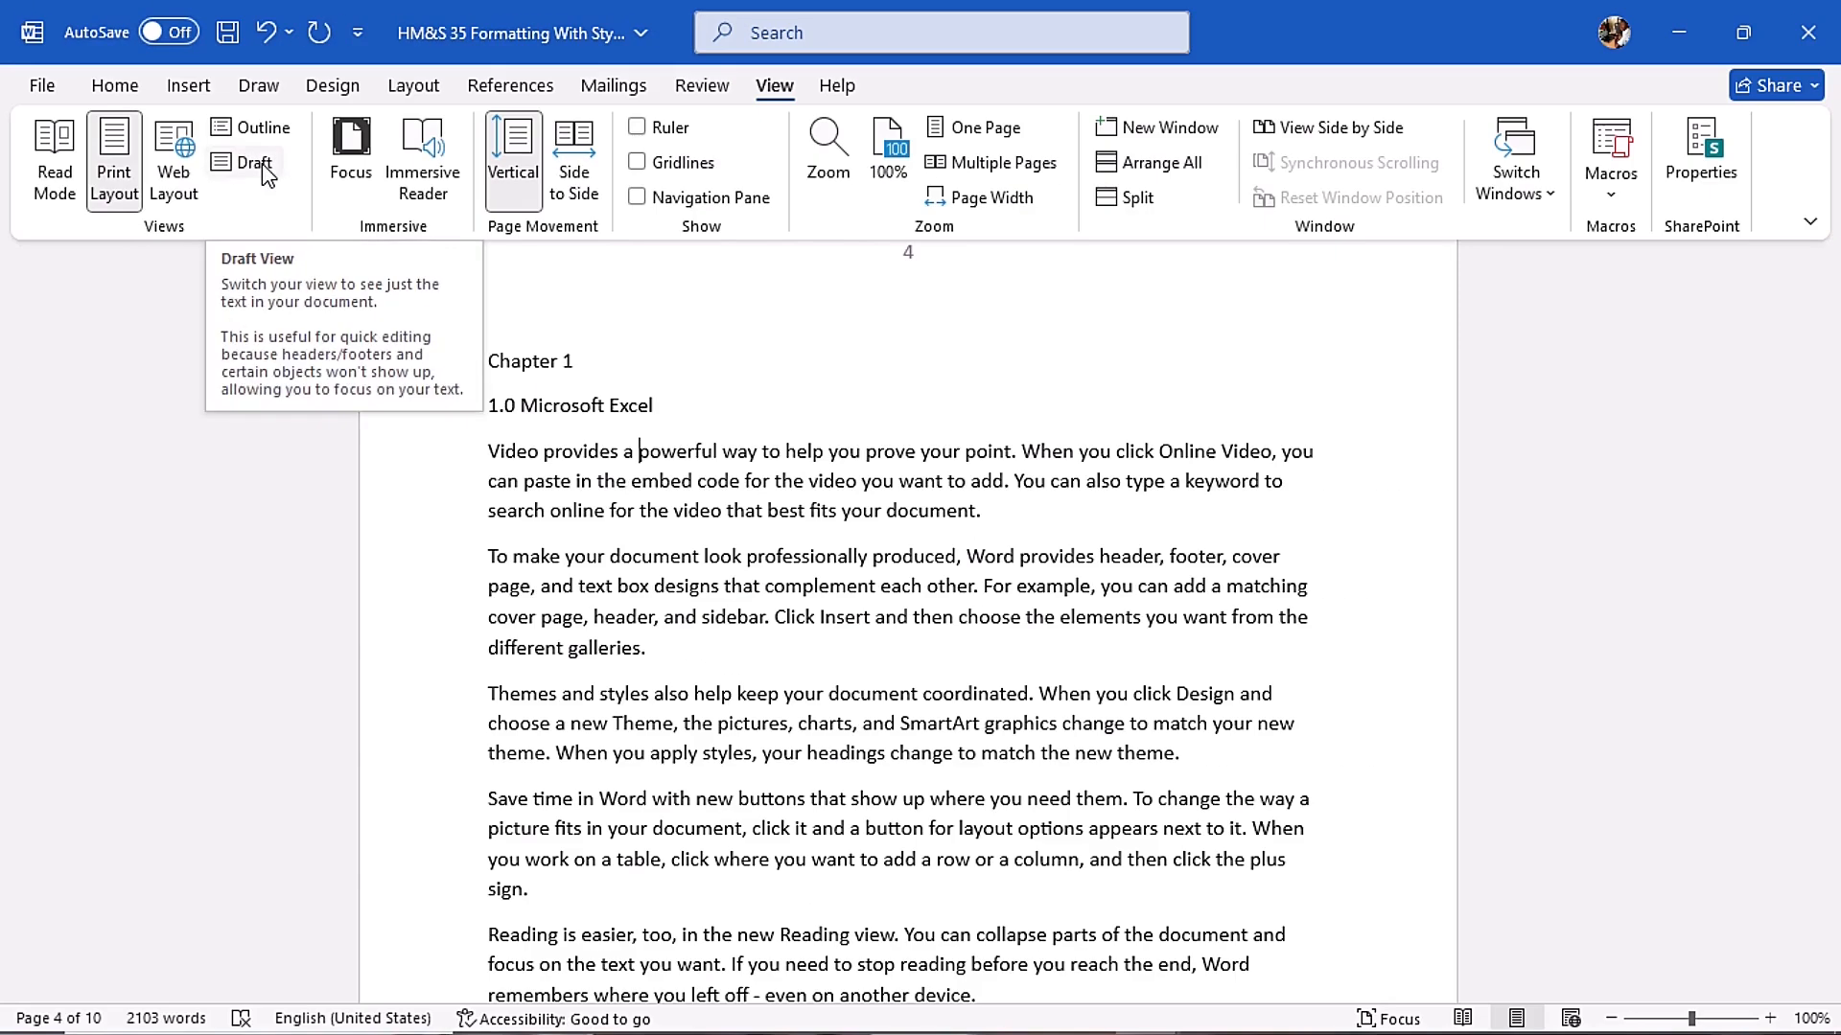
pyautogui.click(592, 324)
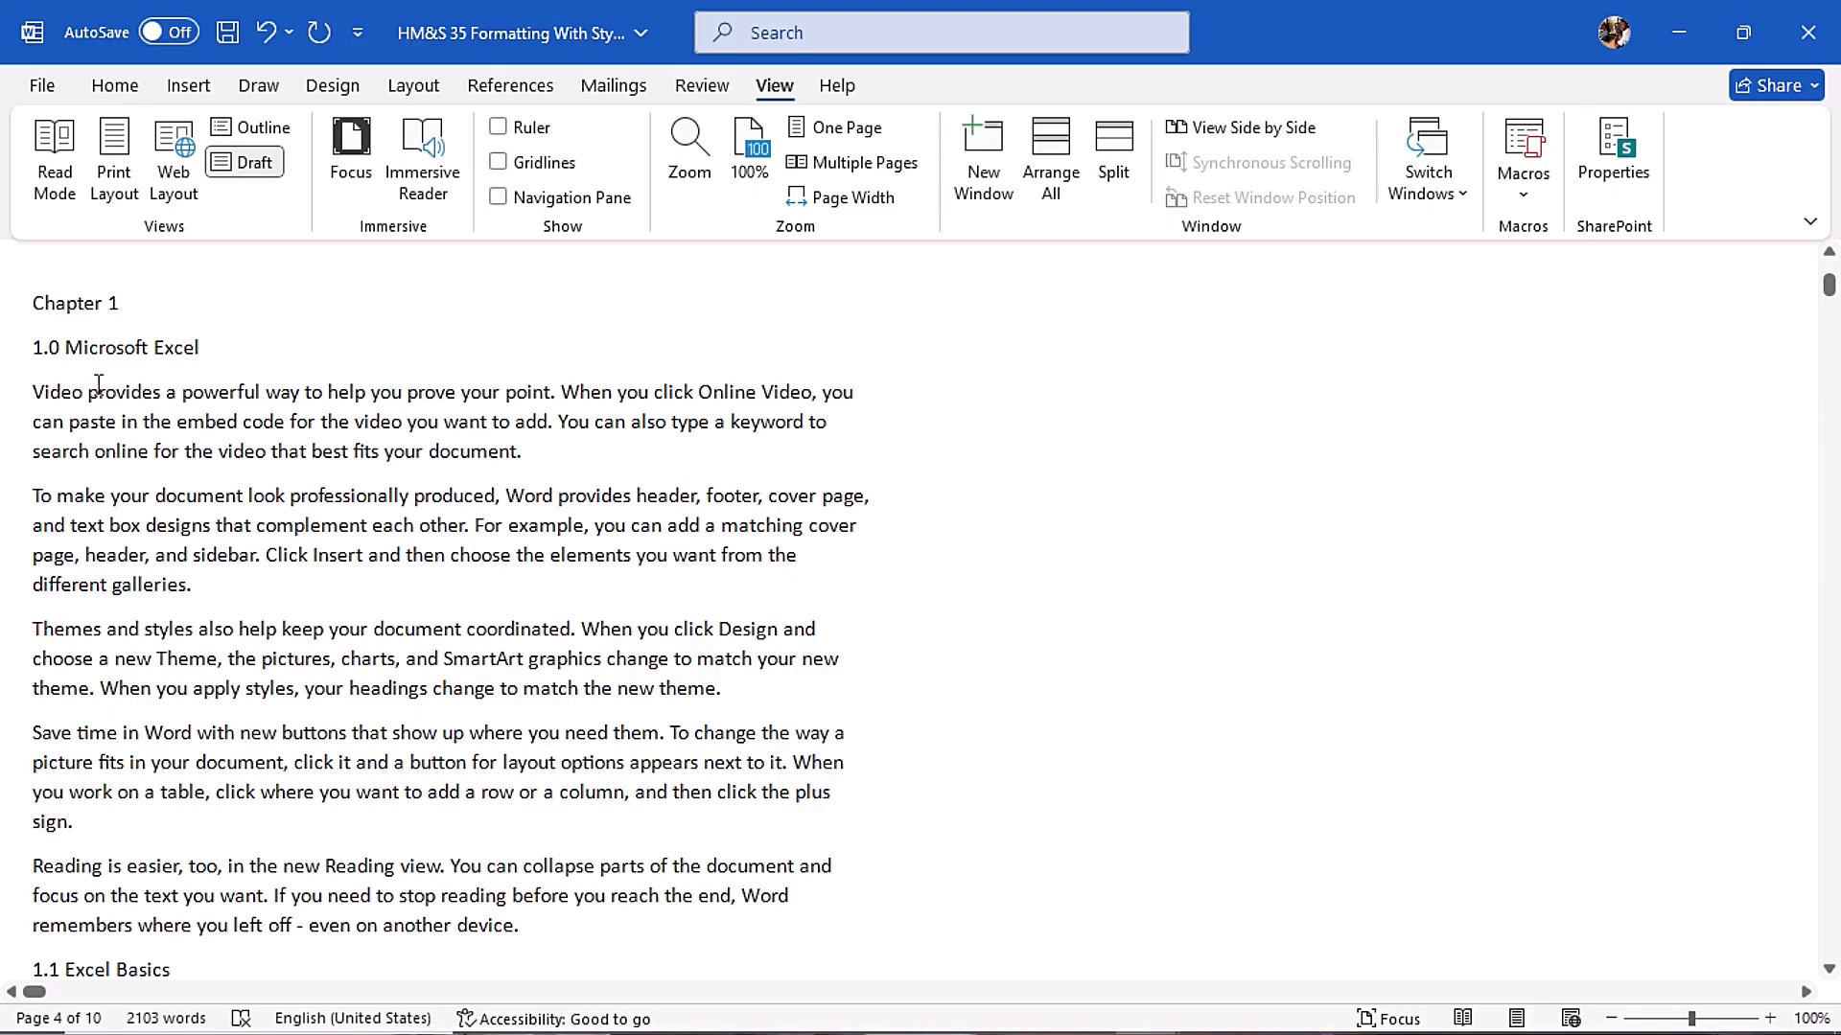
pyautogui.click(42, 88)
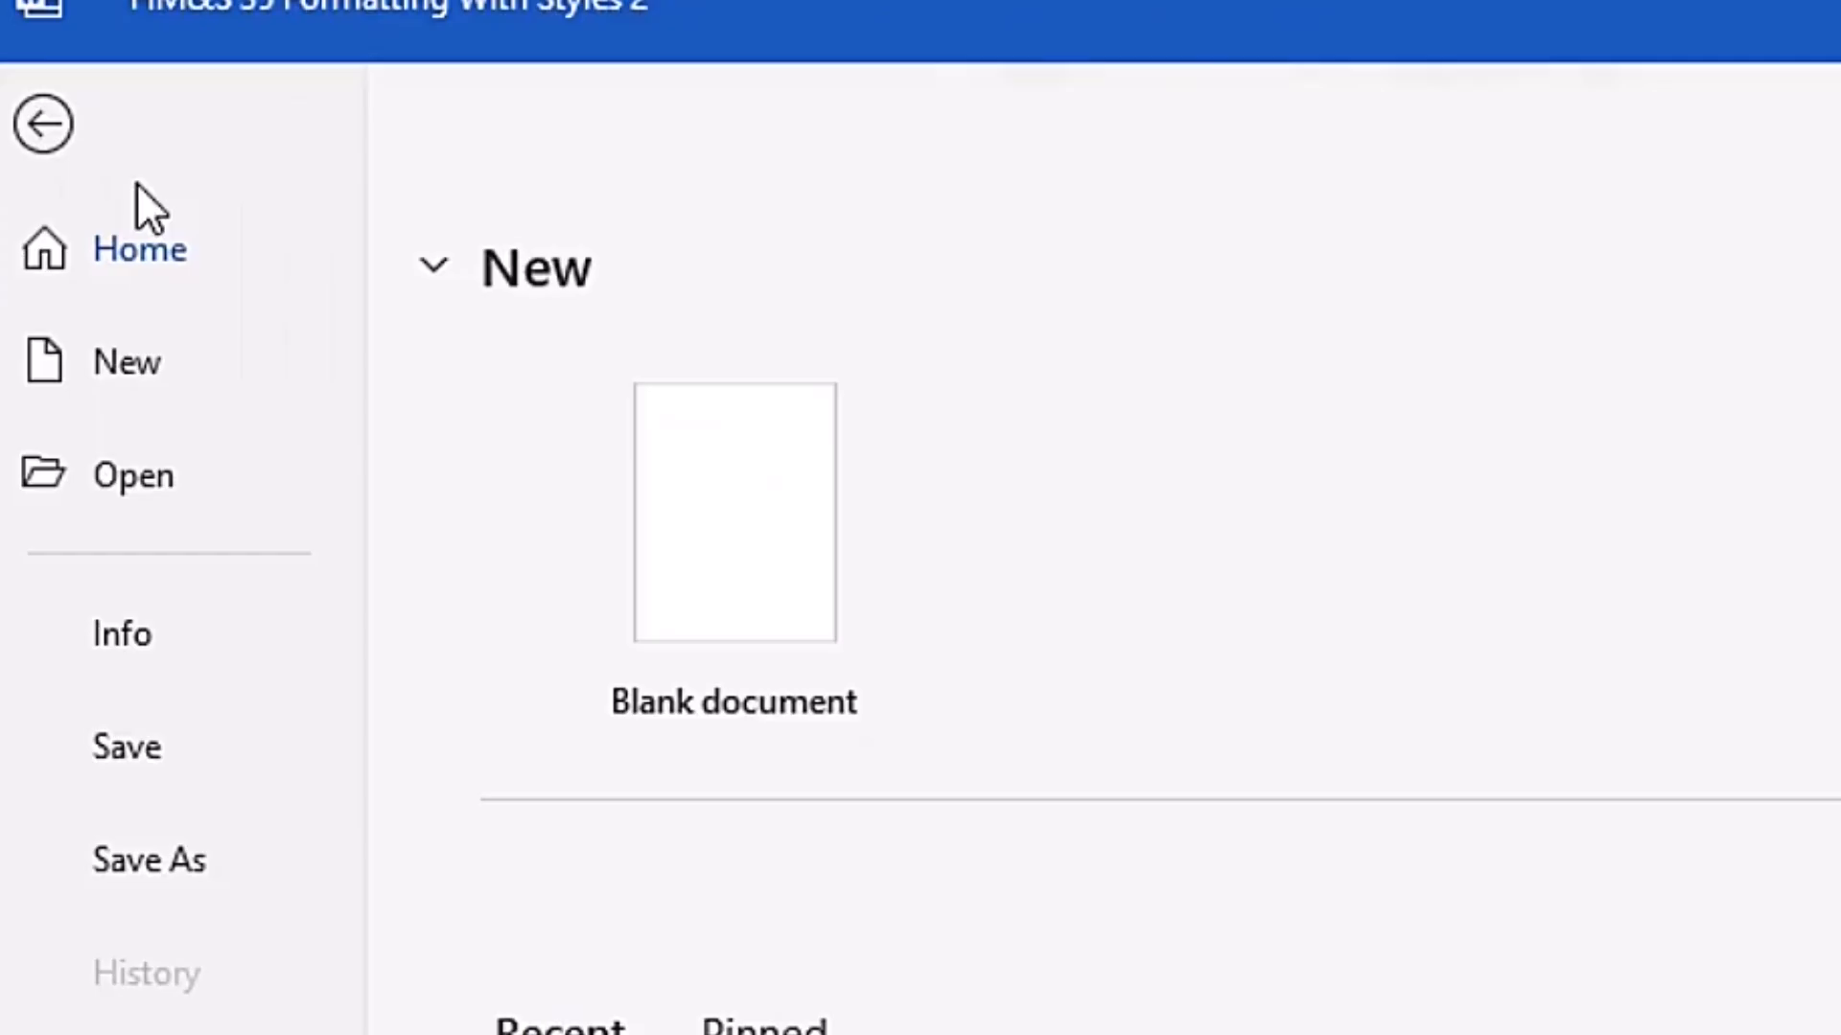
pyautogui.click(146, 969)
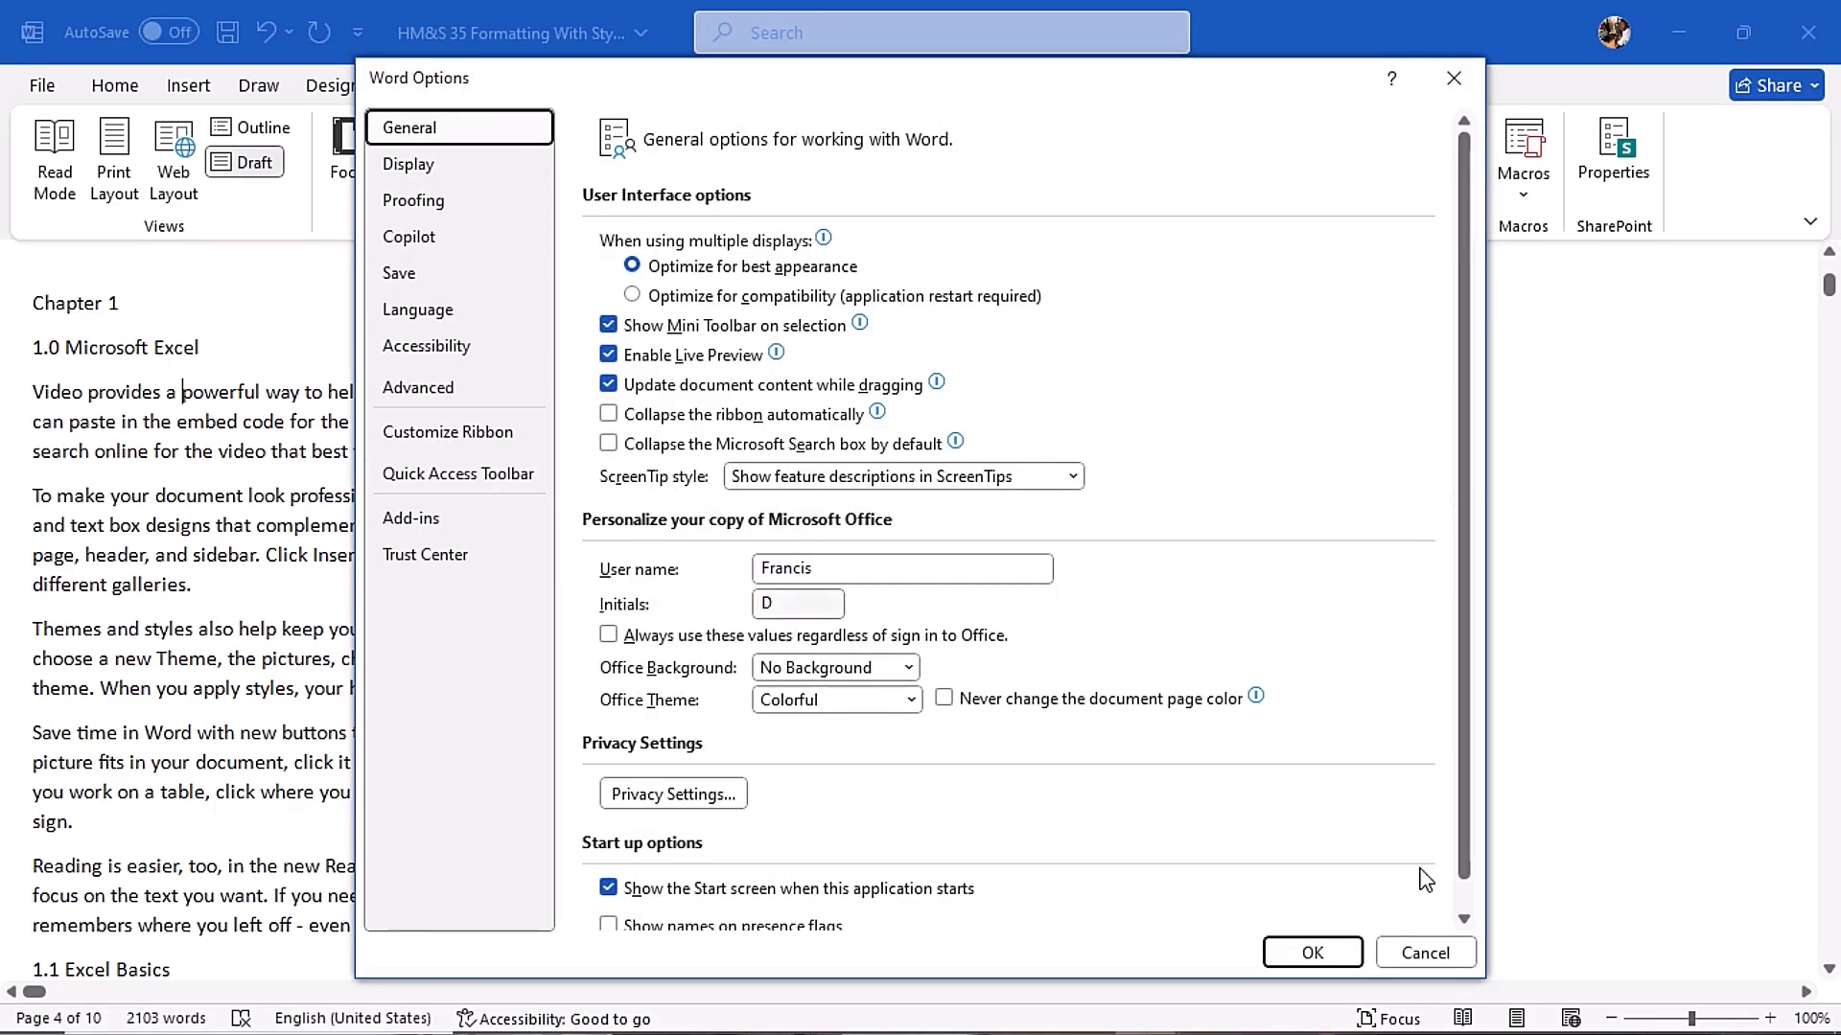
pyautogui.press('Escape')
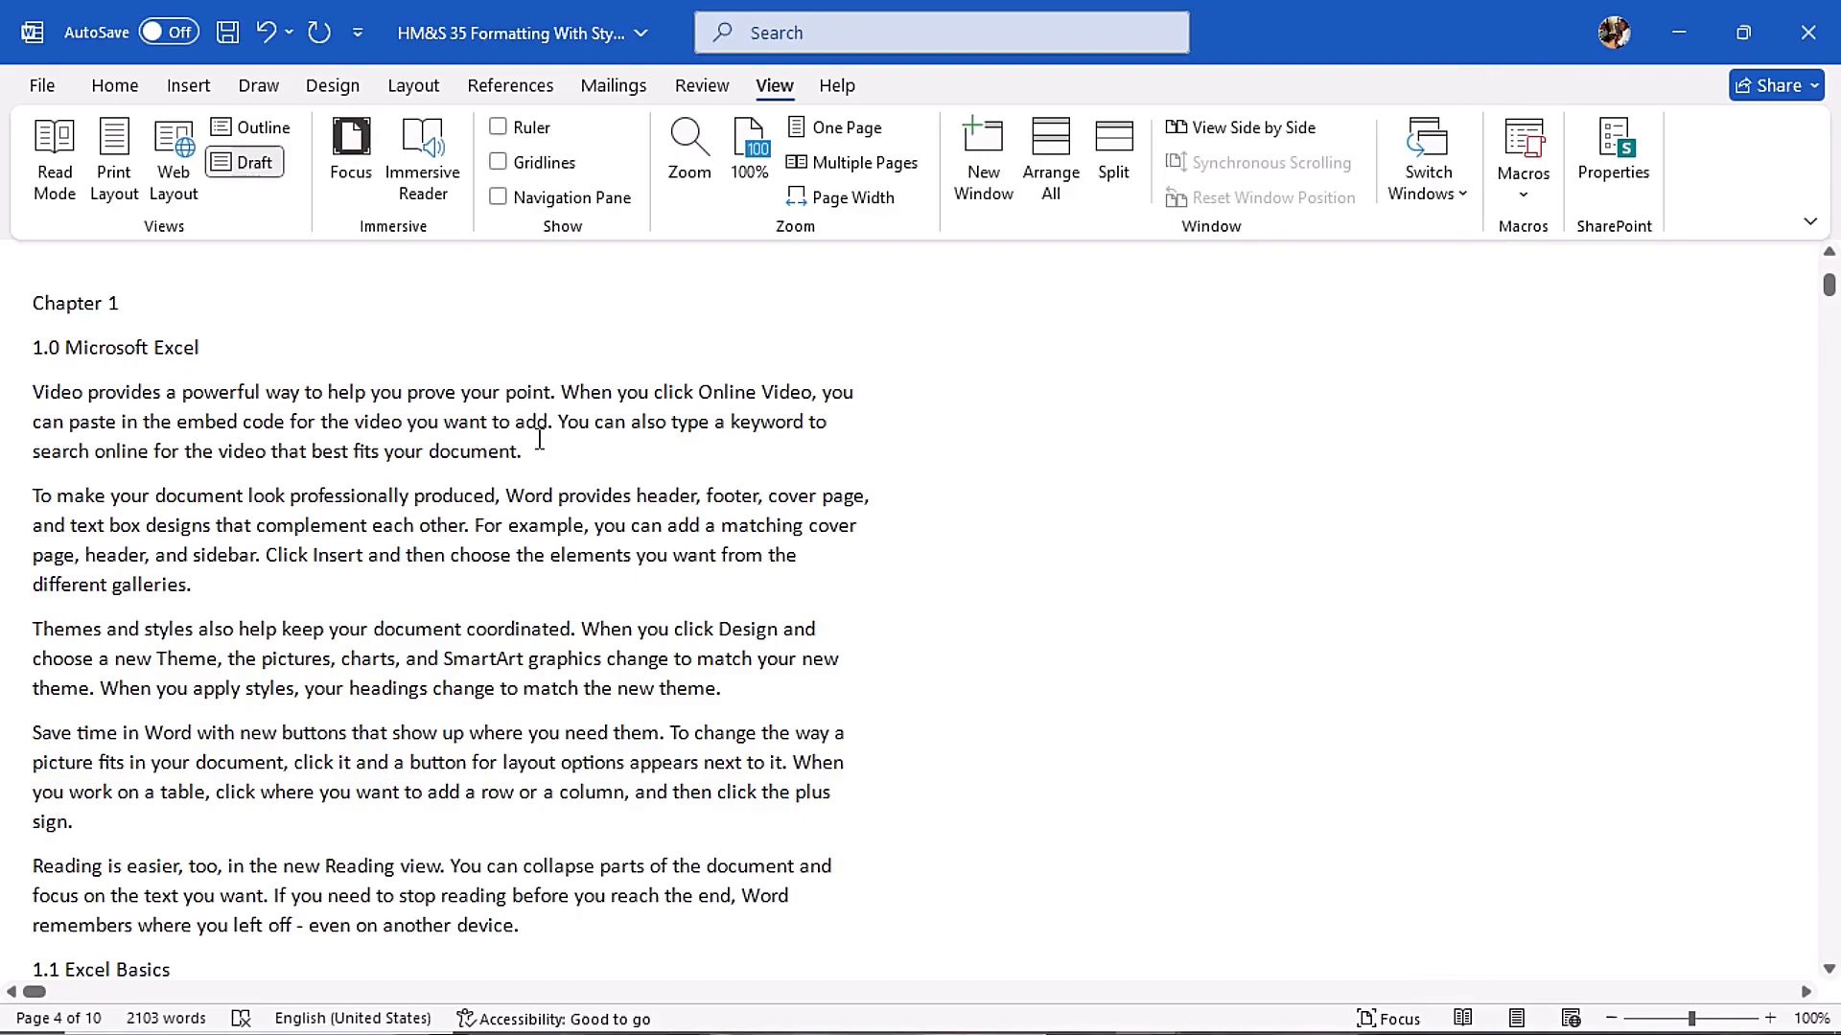
pyautogui.hotkey('alt', 'f', 't')
pyautogui.press('Escape')
# - Set the style area pane width in Draft and Outline views to 1.5 inches in the advanced Word options
pyautogui.hotkey('alt', 'f', 't')
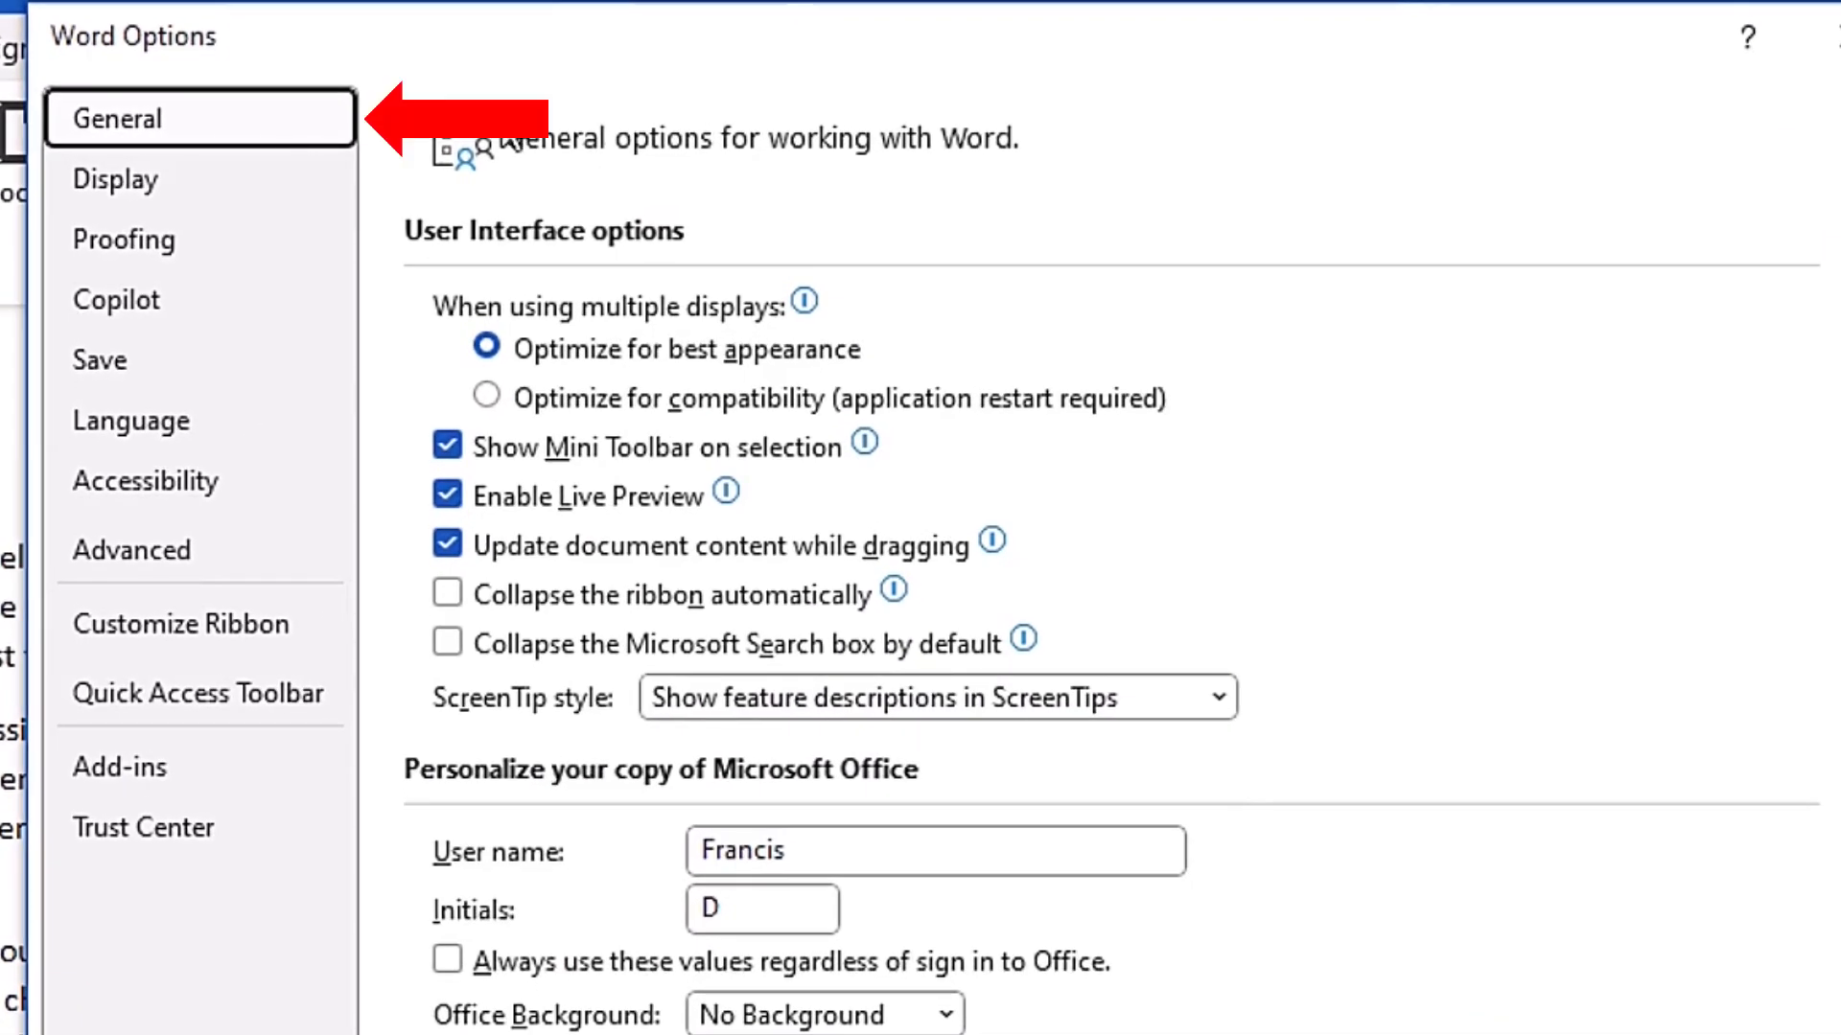
pyautogui.click(158, 562)
pyautogui.moveTo(1783, 274); pyautogui.dragTo(1787, 748)
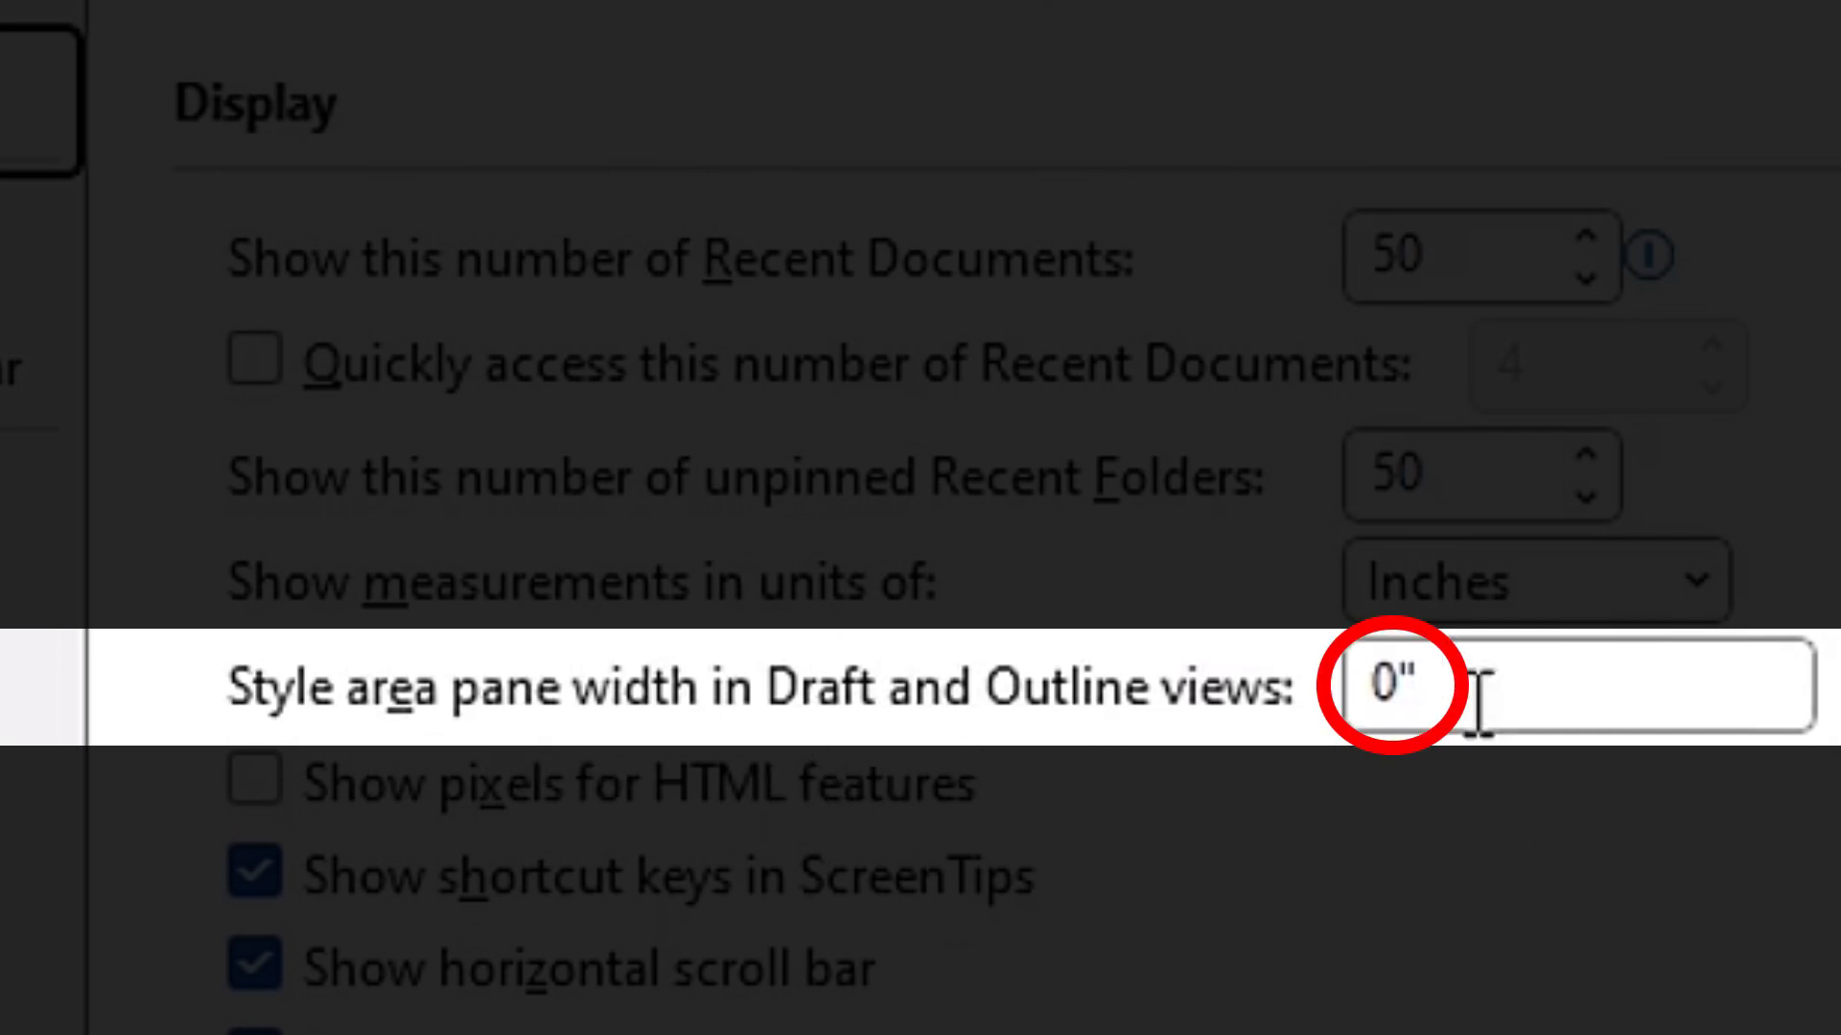
pyautogui.moveTo(1469, 695); pyautogui.dragTo(1007, 662)
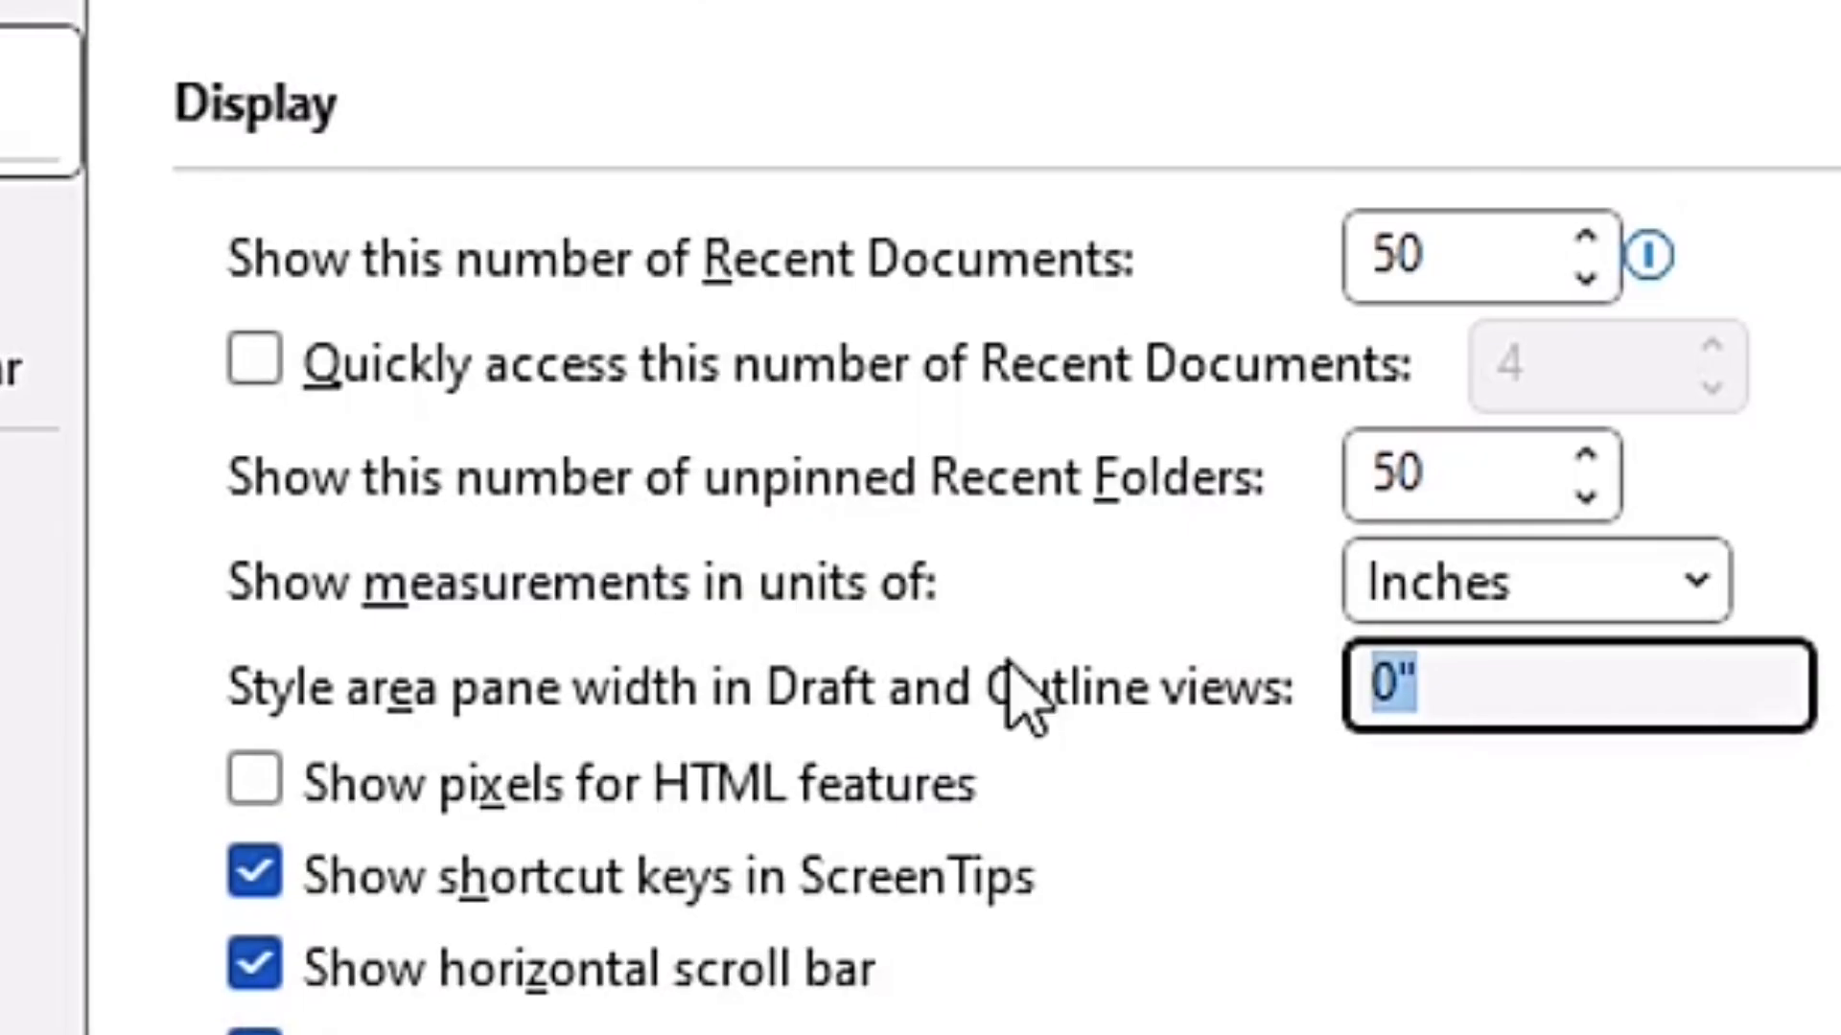
pyautogui.write('1.5')
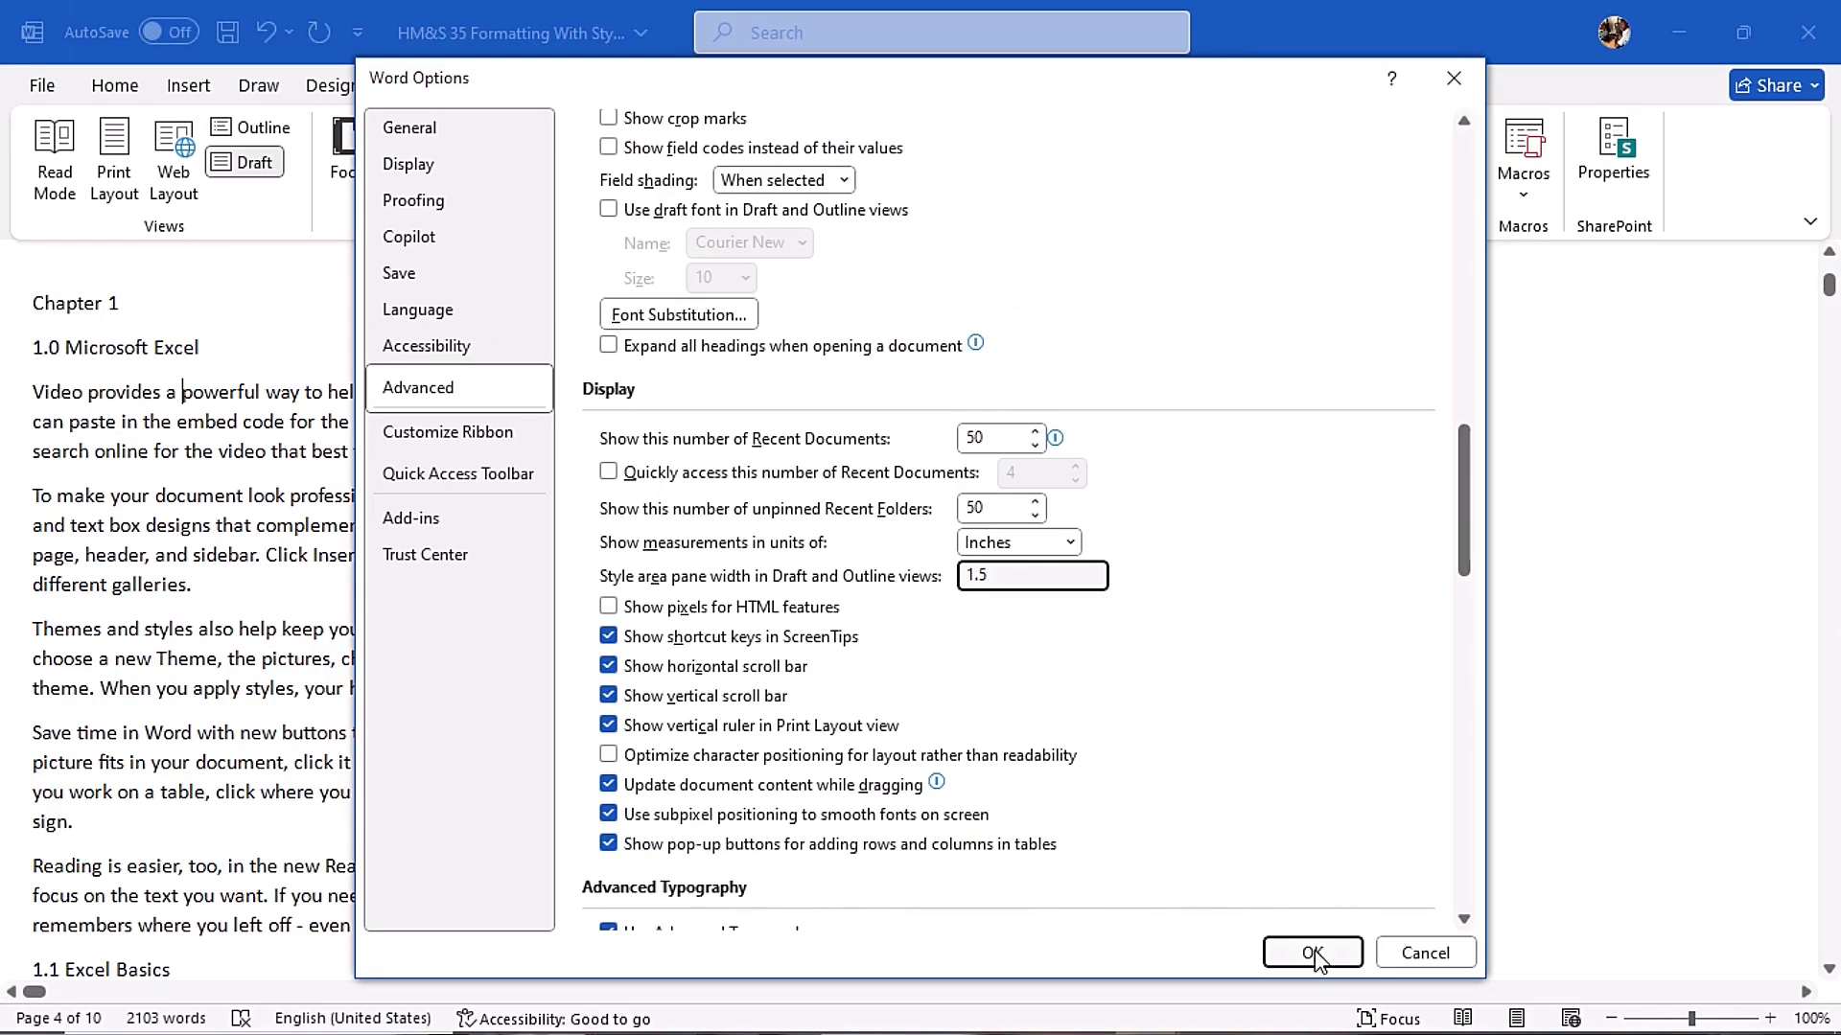
pyautogui.click(1311, 953)
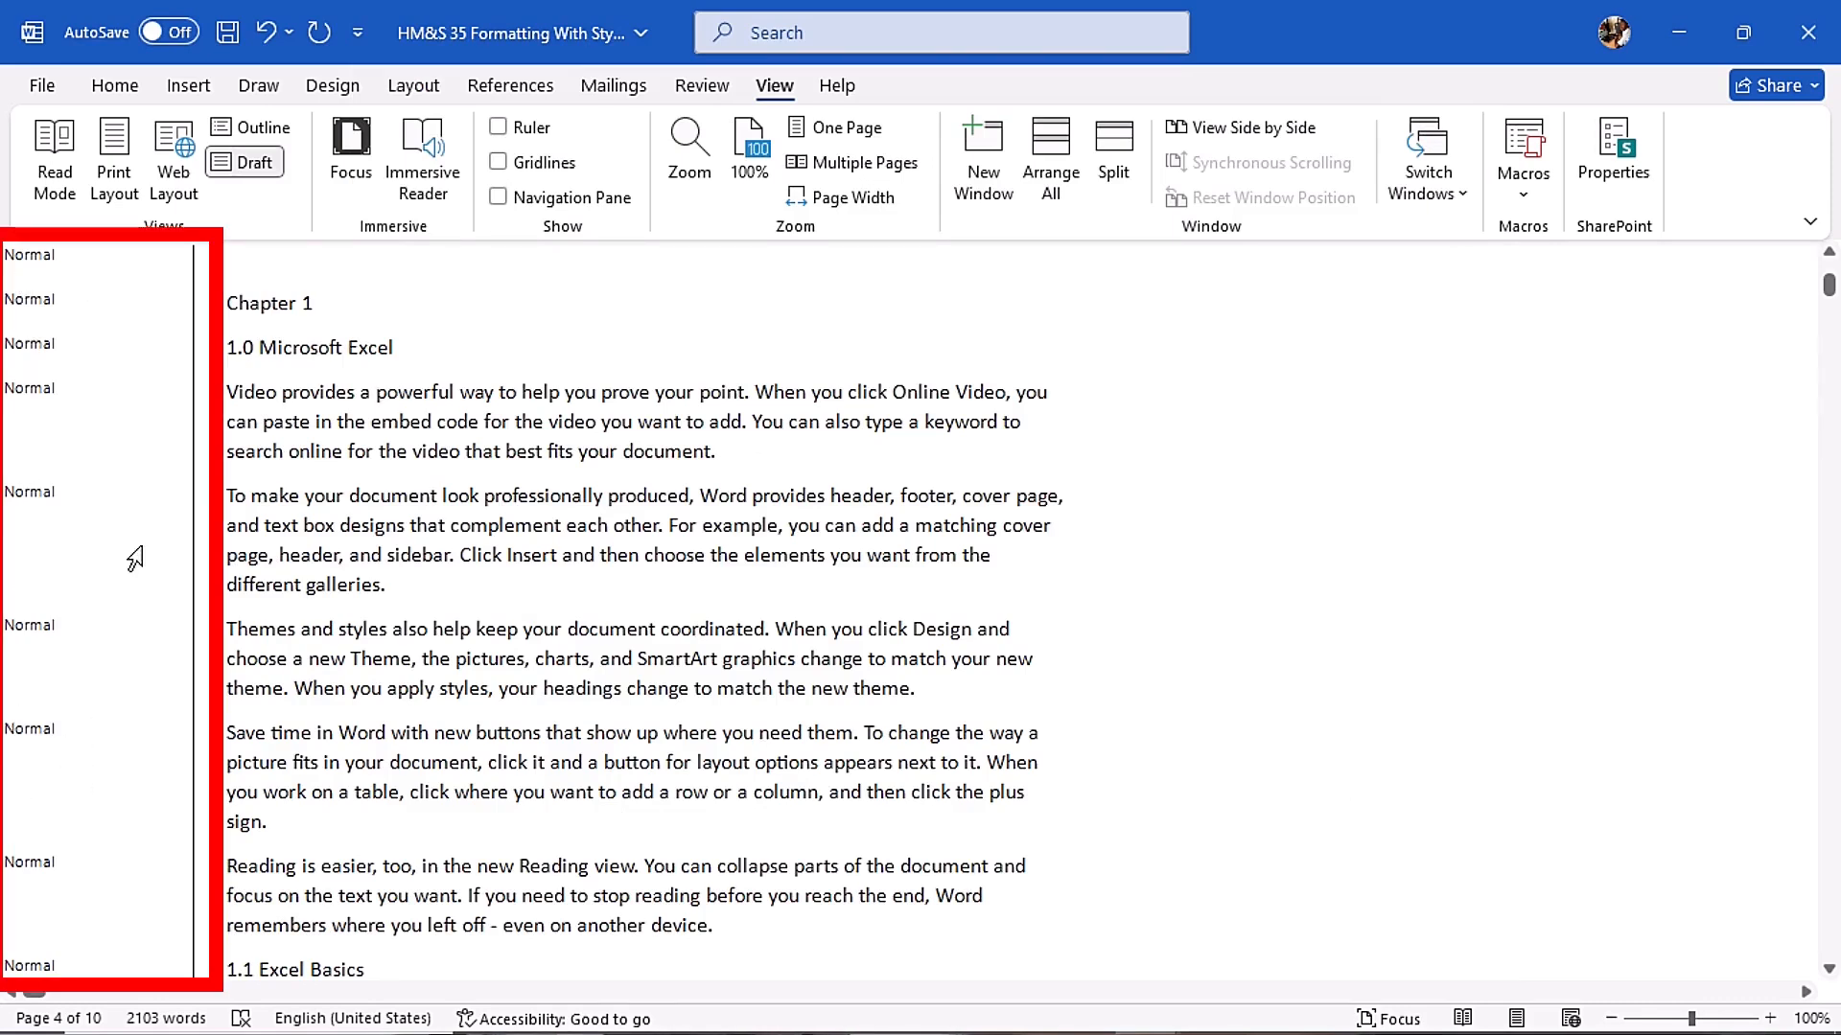
# - Apply the Heading 1 style to the "1.0 Microsoft Excel" line under Chapter 1
pyautogui.scroll(1, 319, 370)
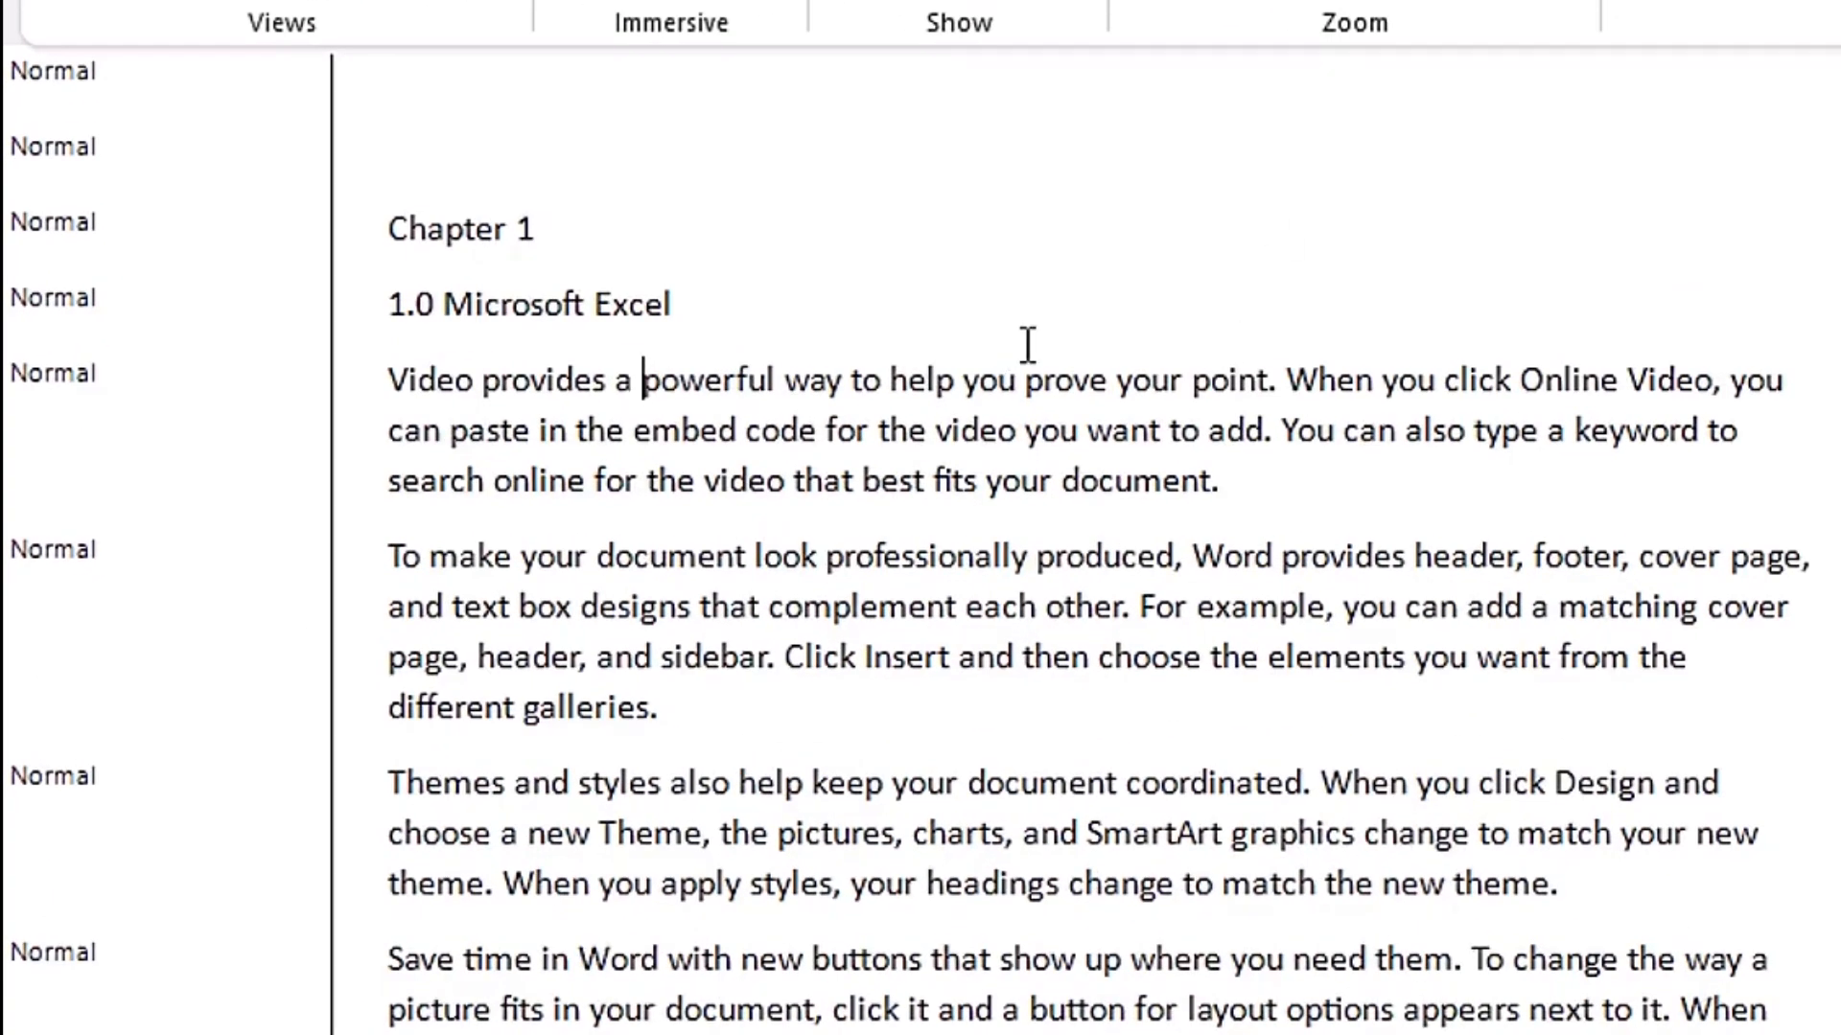
pyautogui.click(449, 230)
pyautogui.scroll(1, 910, 317)
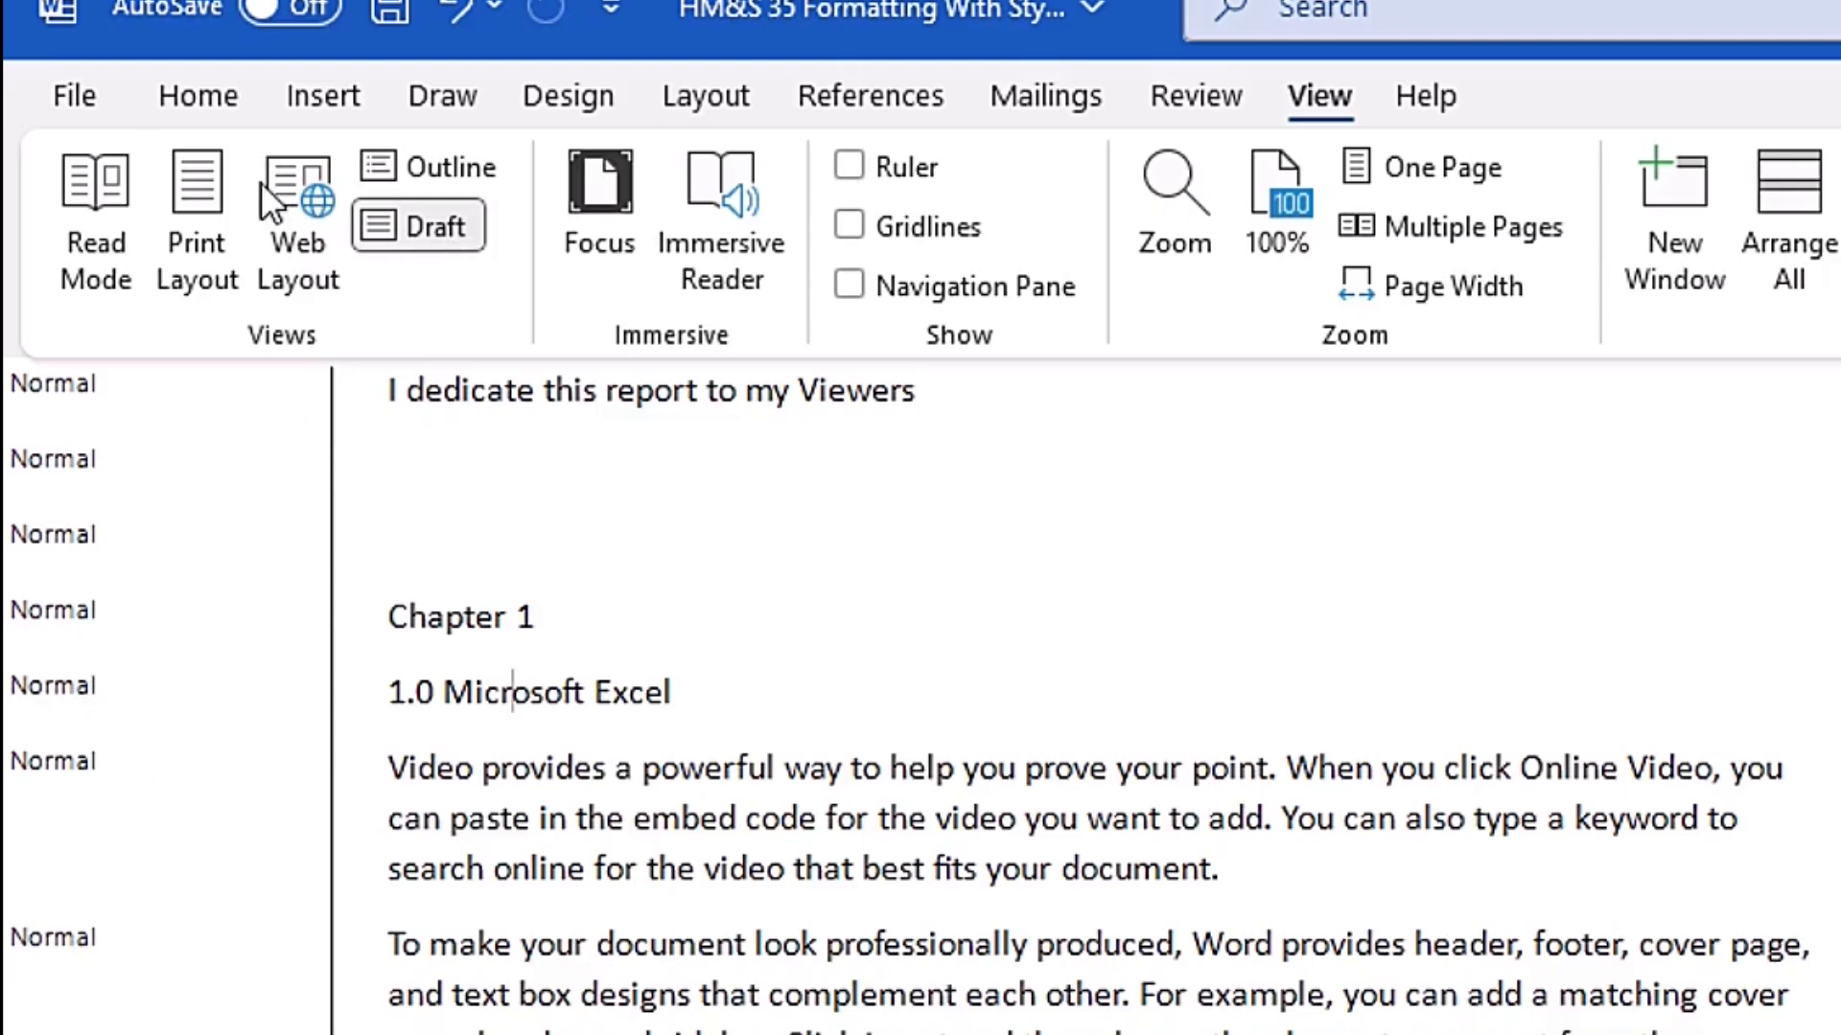
pyautogui.click(240, 96)
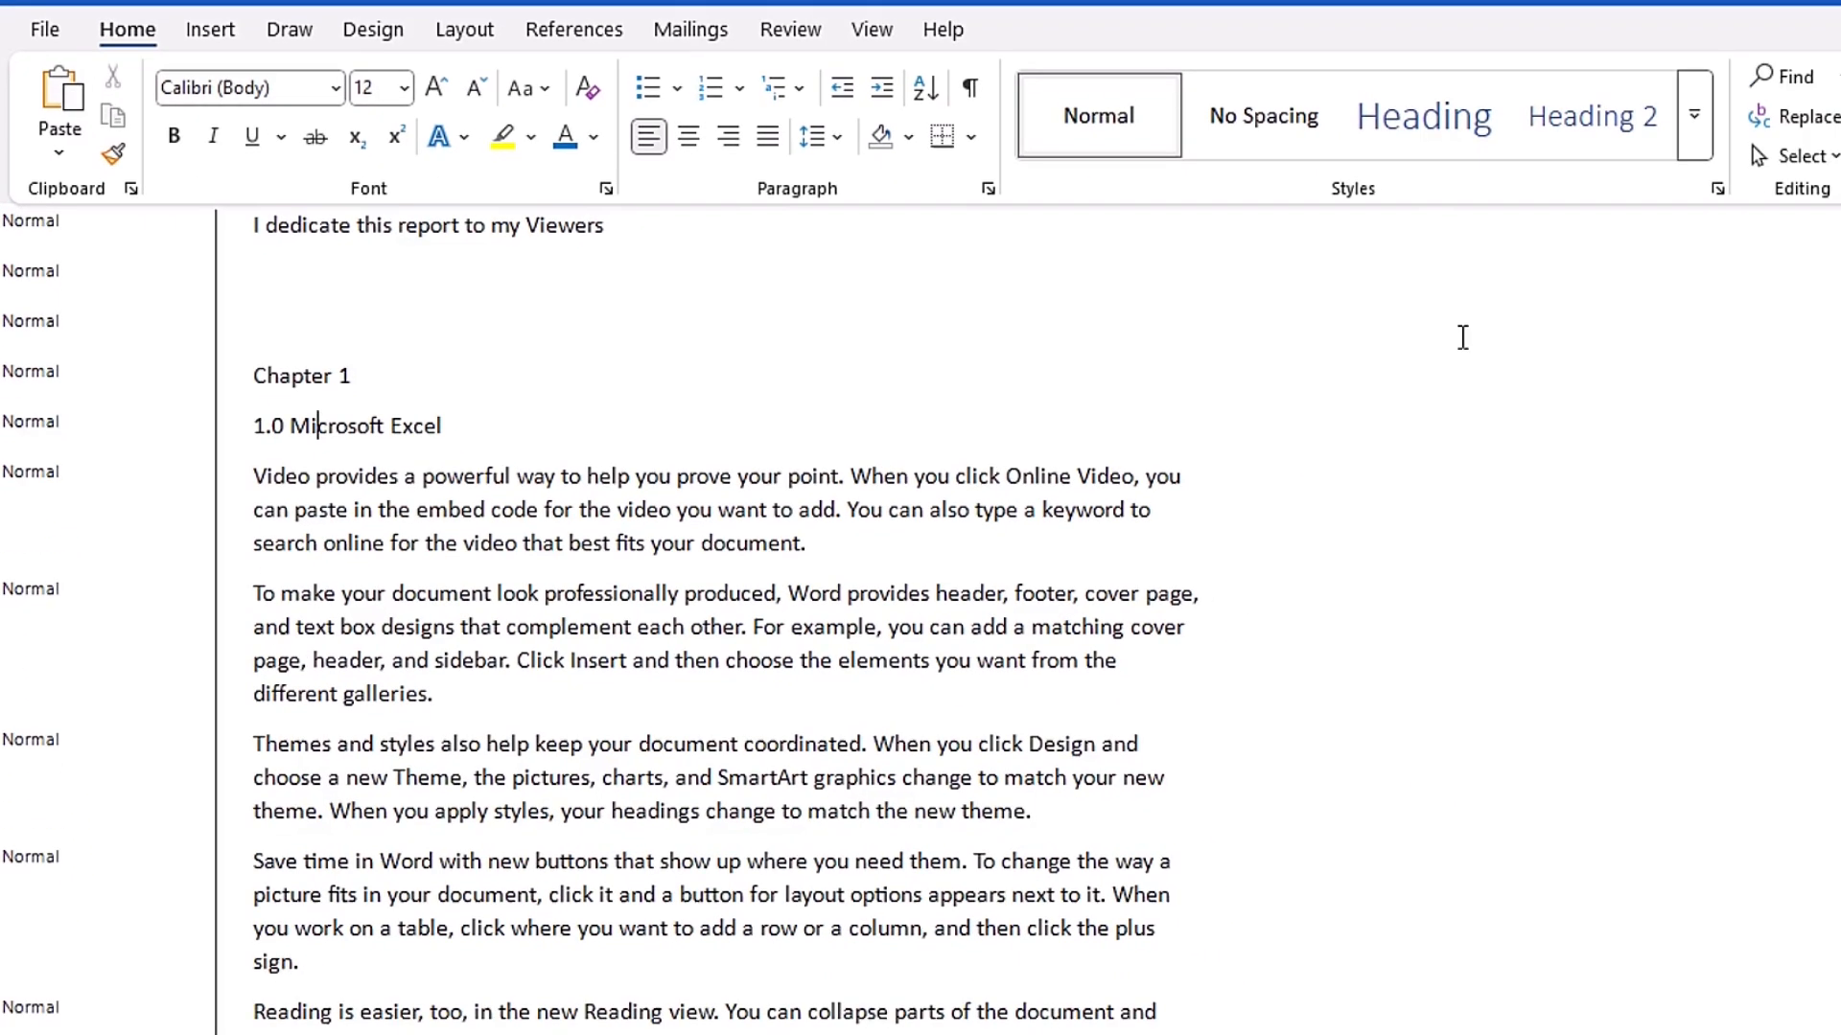
pyautogui.click(1421, 117)
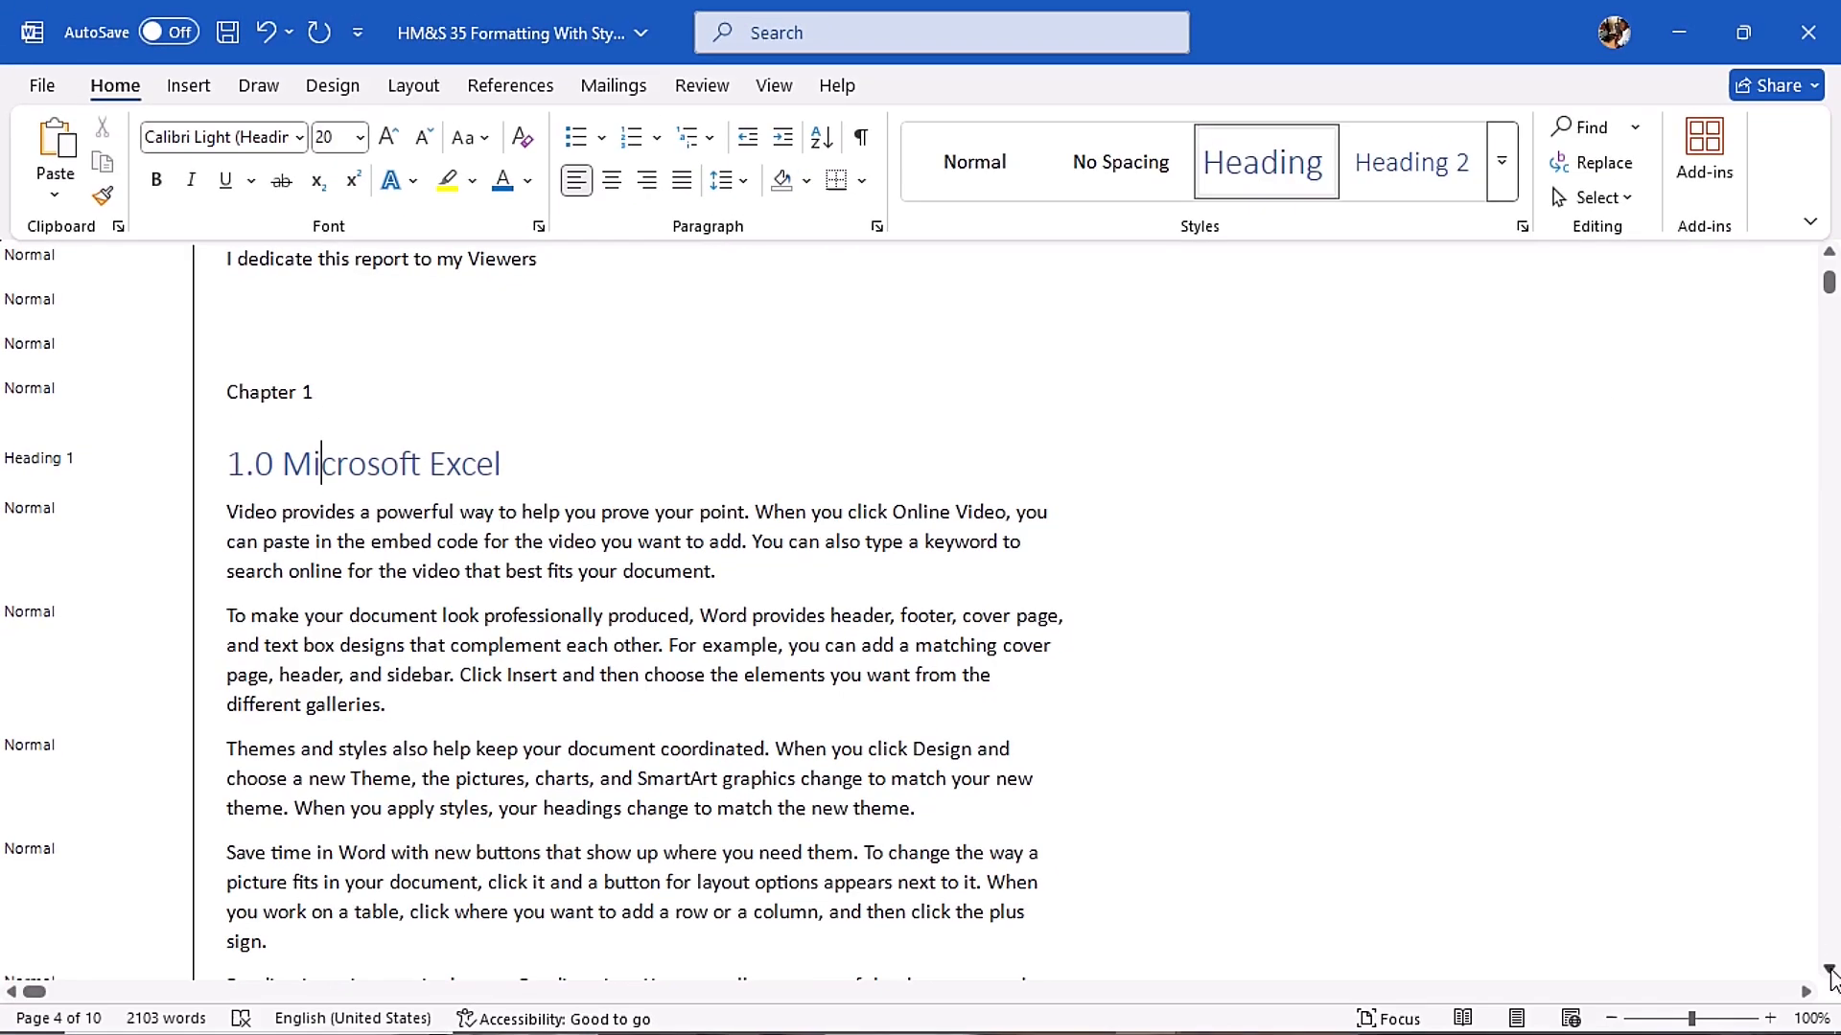
# - Apply the Heading 2 style to the "1.1 Excel Basics" line
pyautogui.scroll(-3, 403, 432)
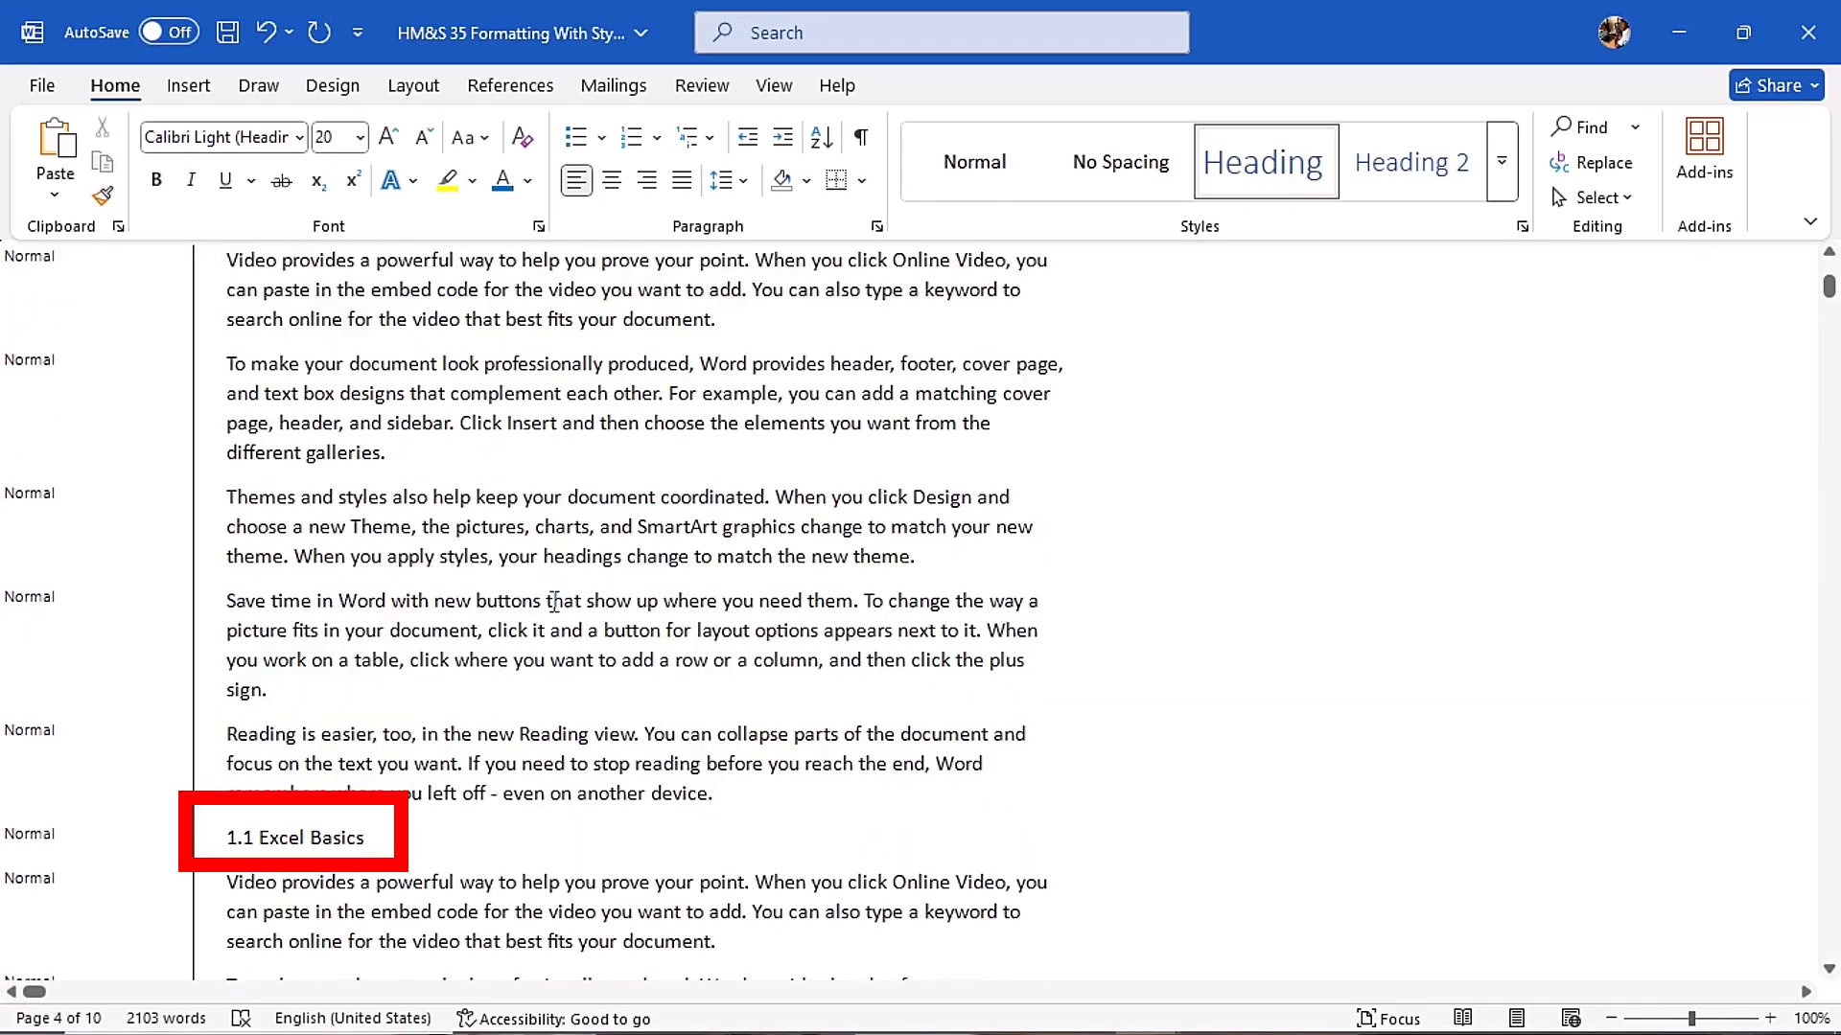
pyautogui.scroll(2, 826, 348)
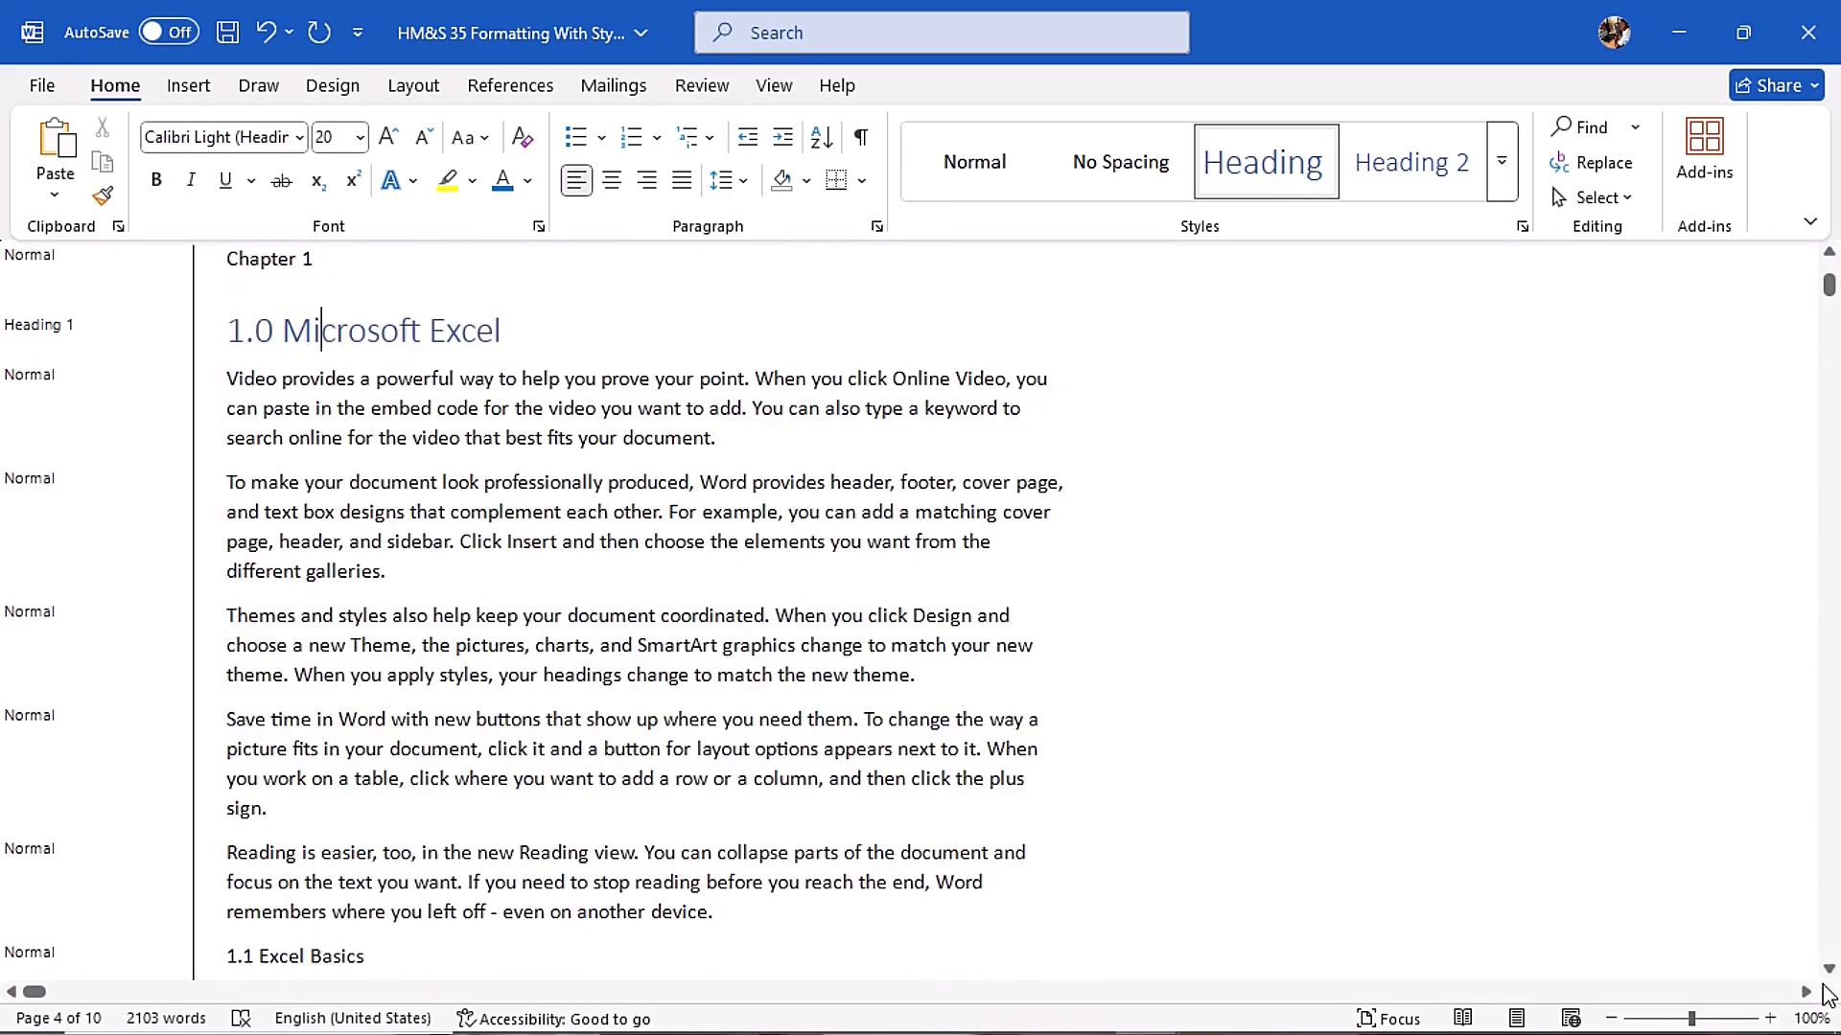
pyautogui.scroll(-2, 1831, 969)
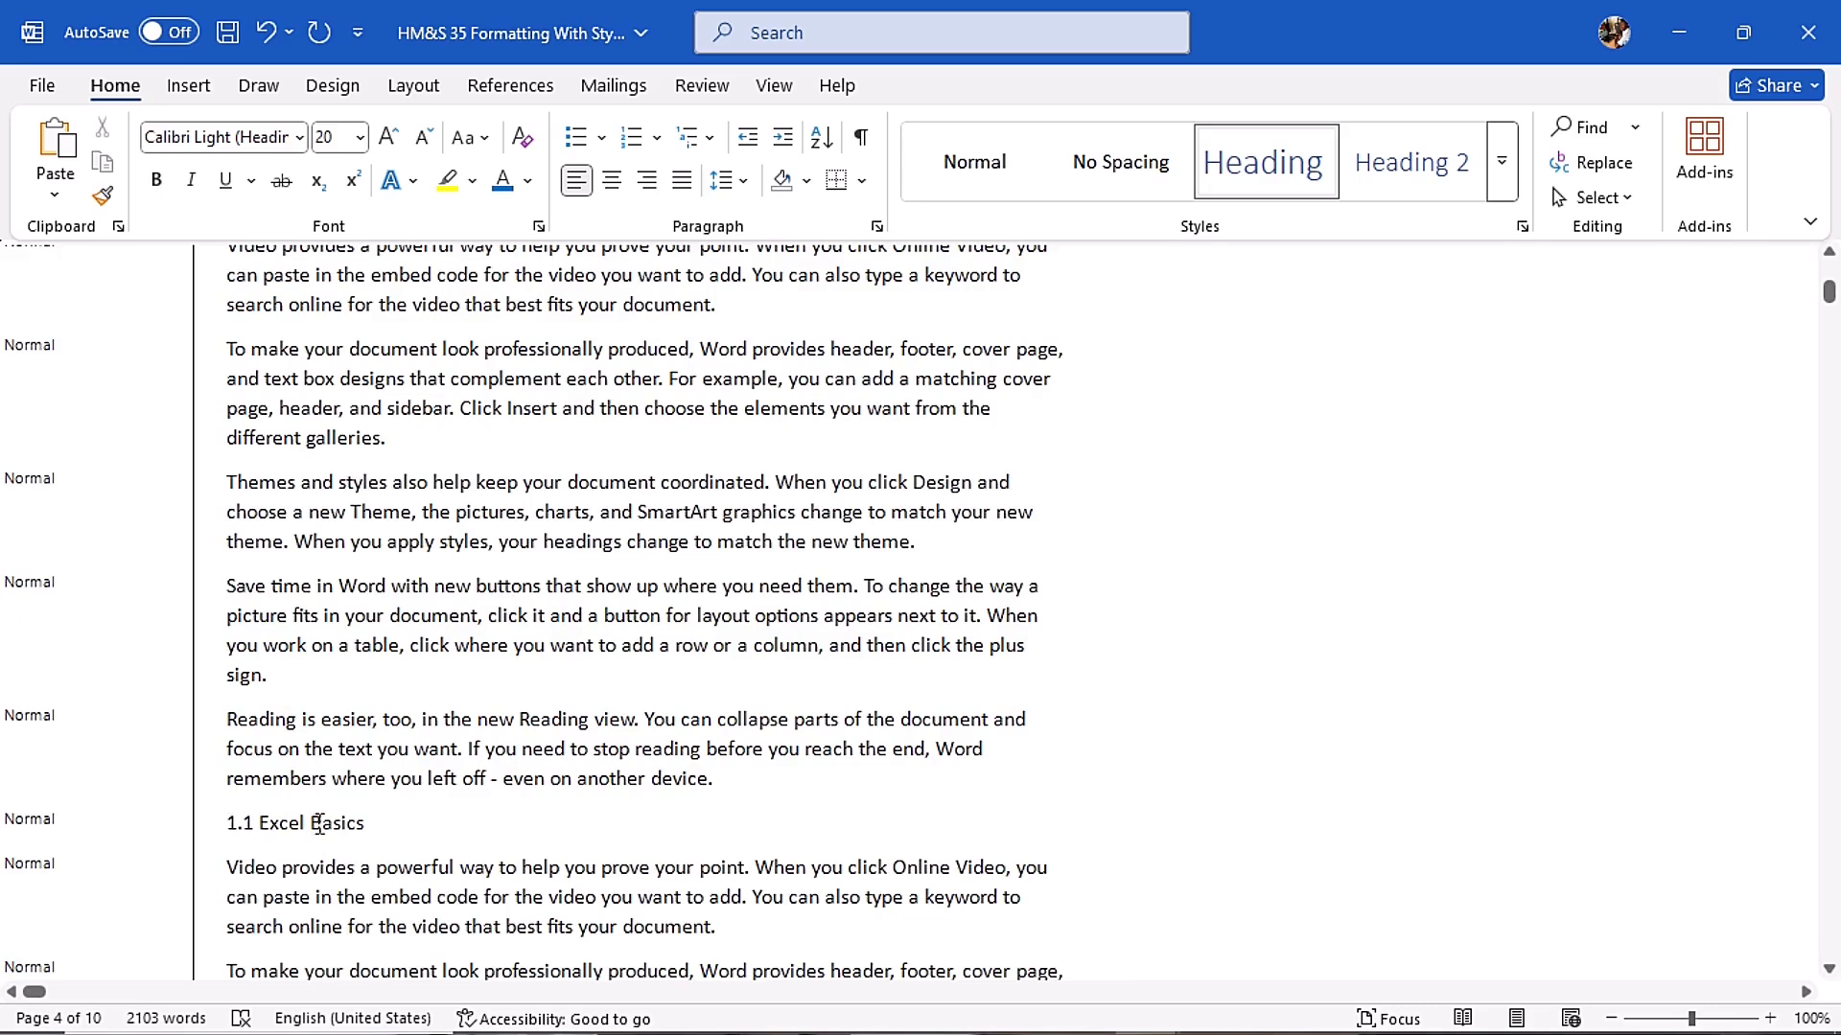
pyautogui.click(228, 825)
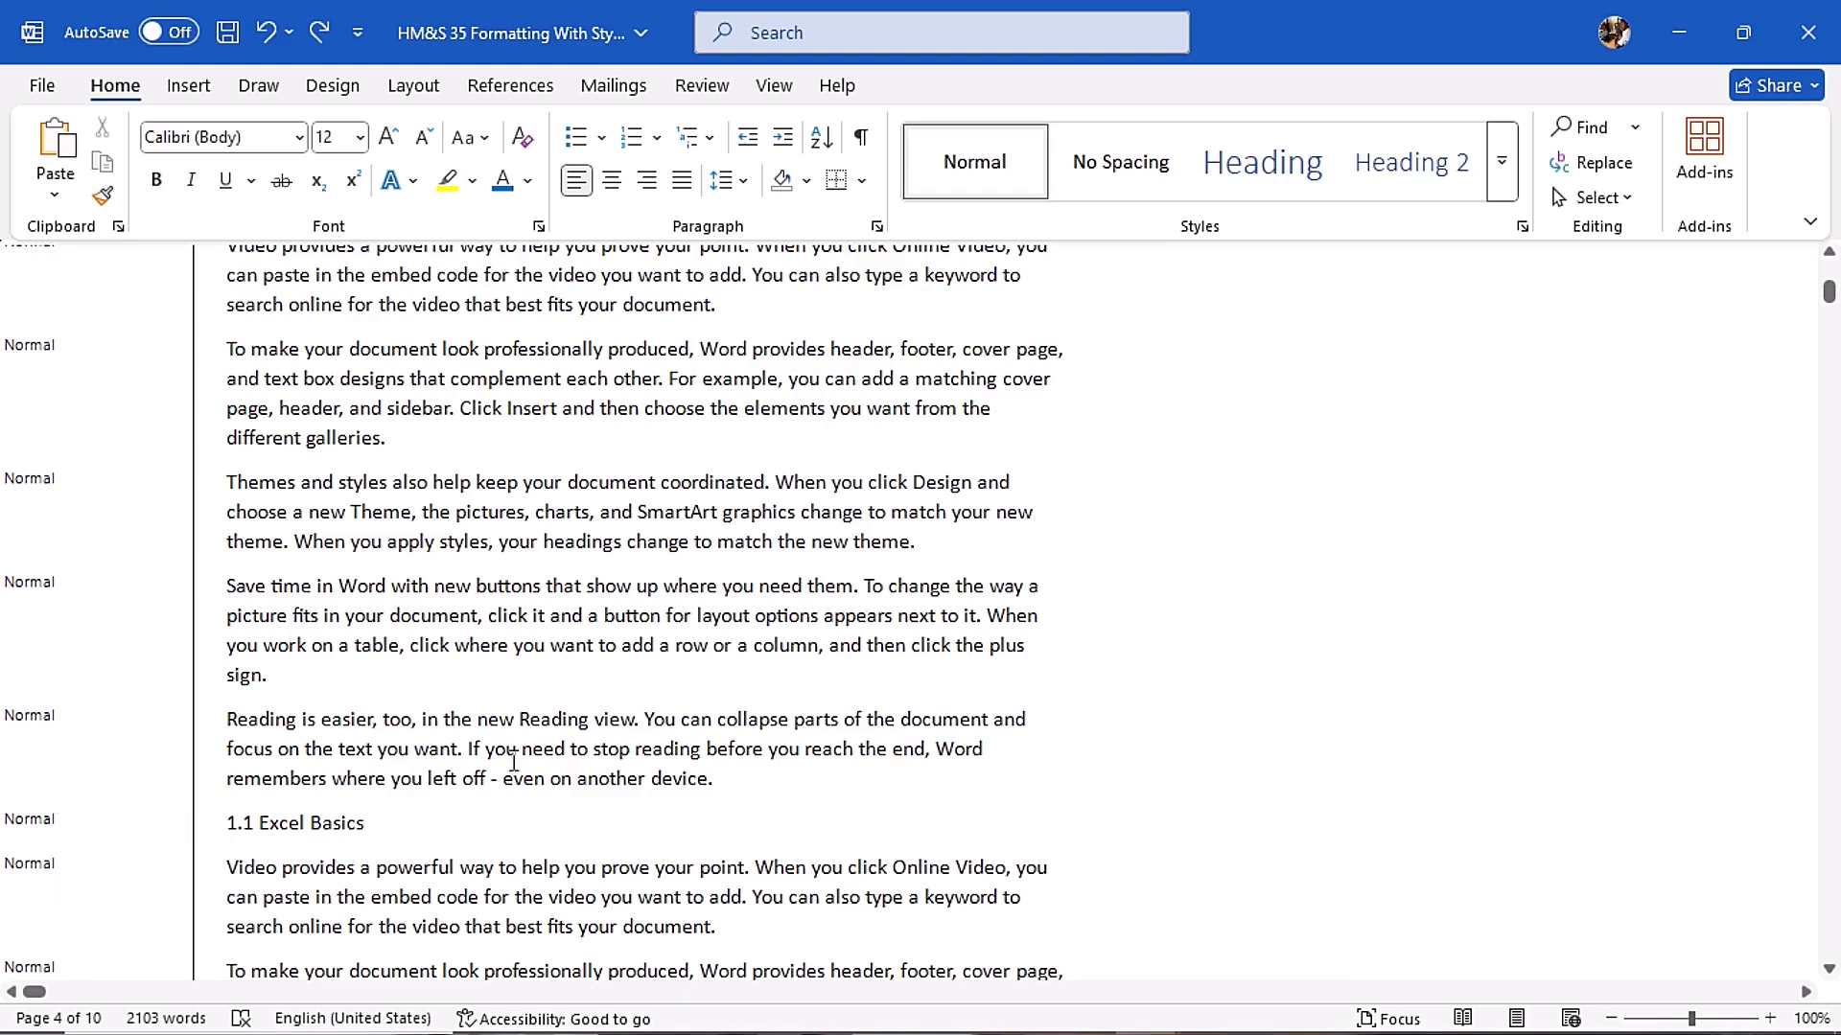
pyautogui.click(1411, 163)
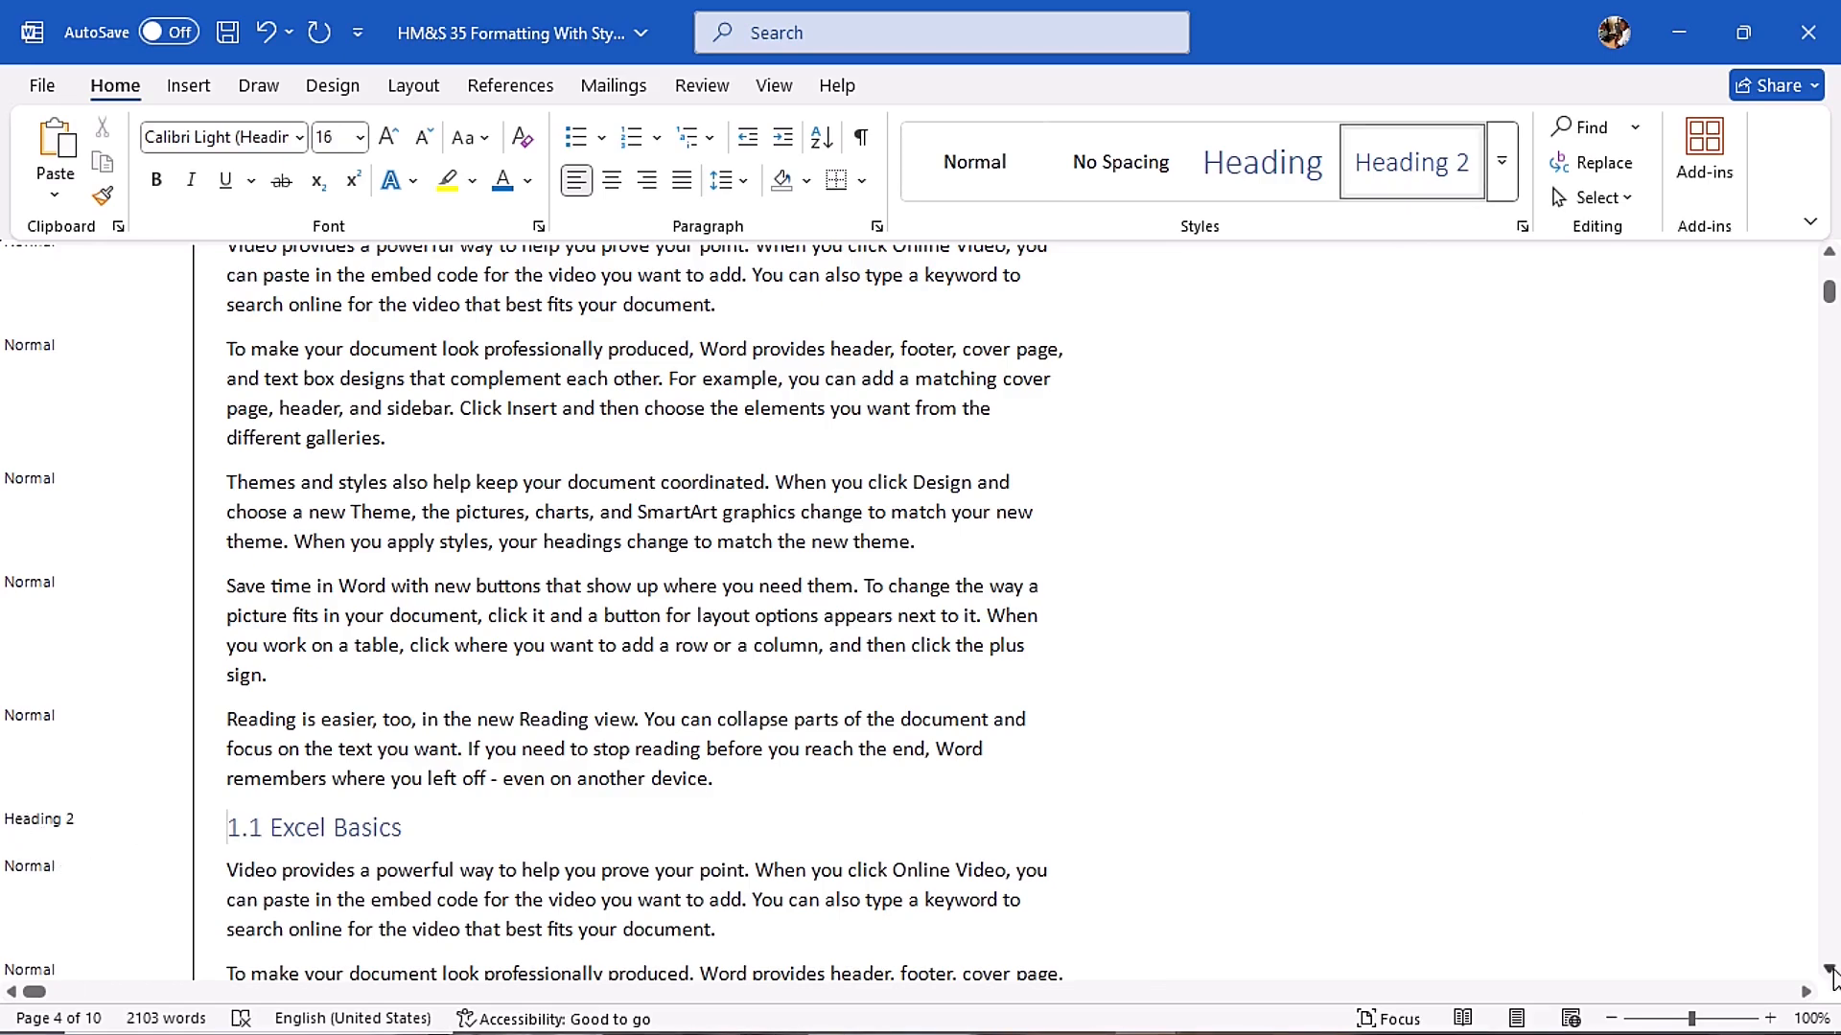
# - Apply the Heading 3 style to the "1.1.1 Excel Ribbon" line
pyautogui.click(1830, 971)
pyautogui.click(1829, 972)
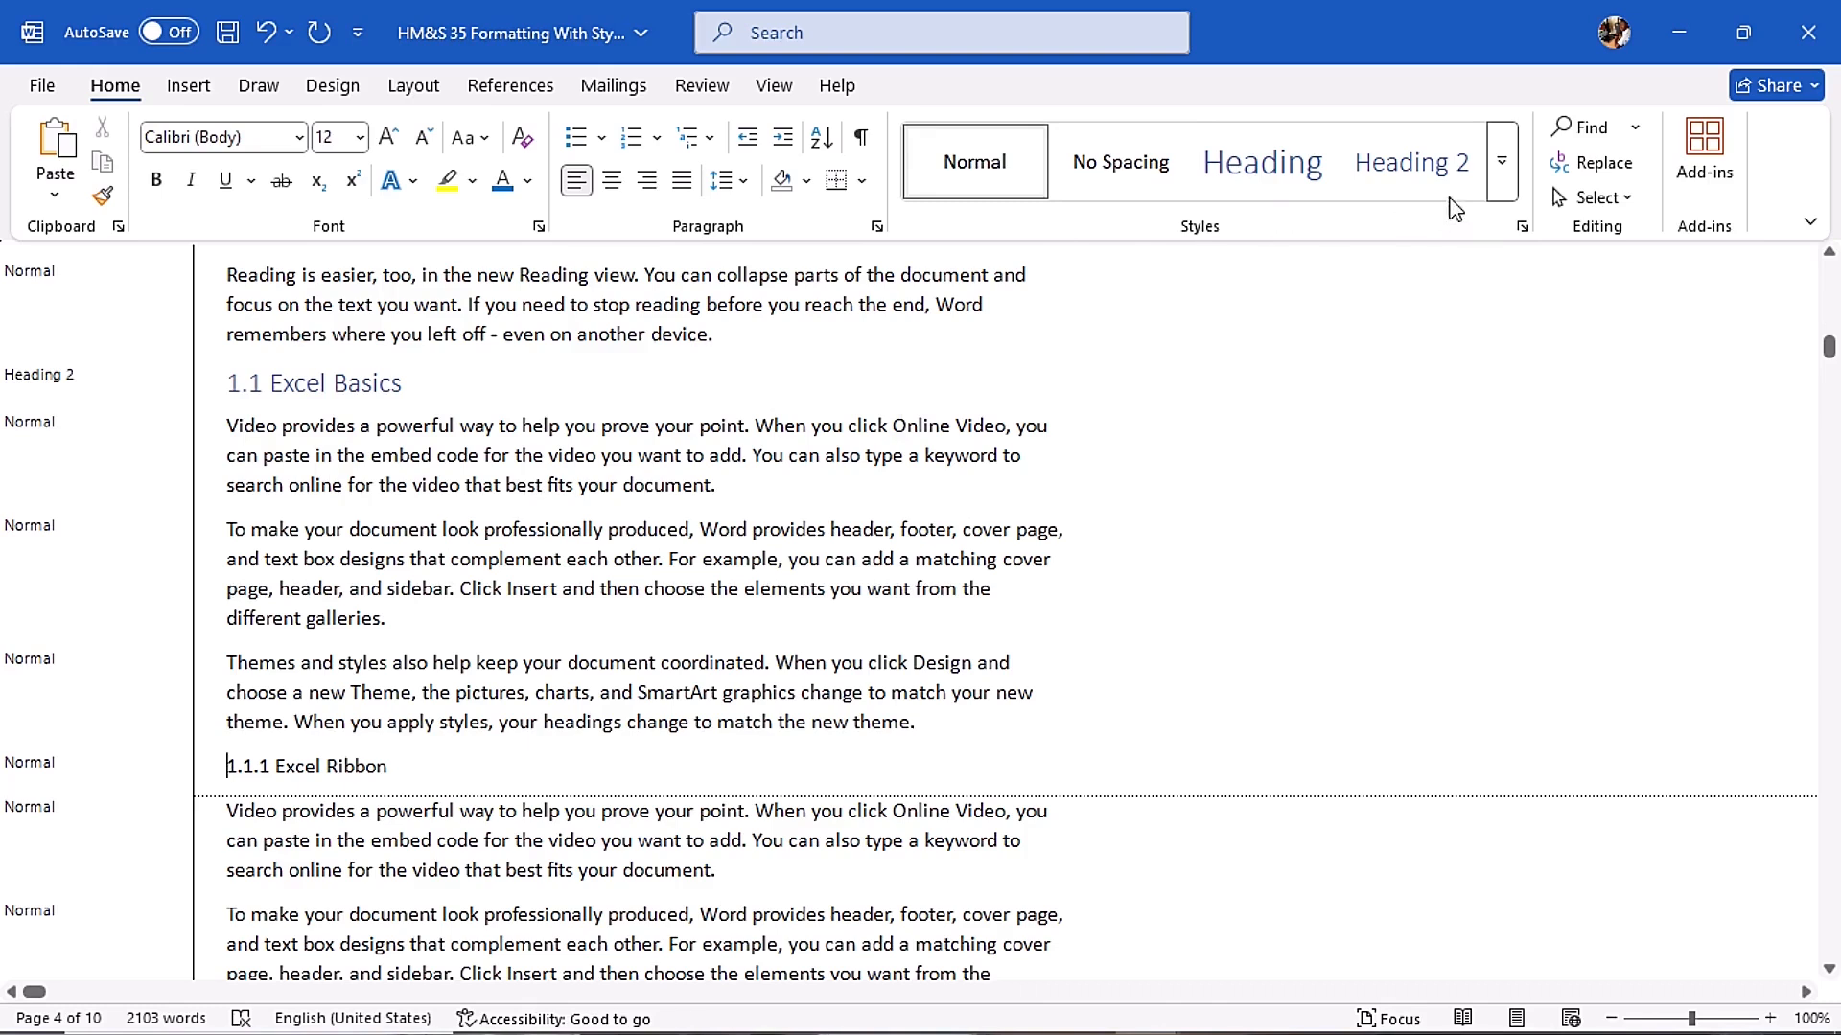
pyautogui.click(1502, 159)
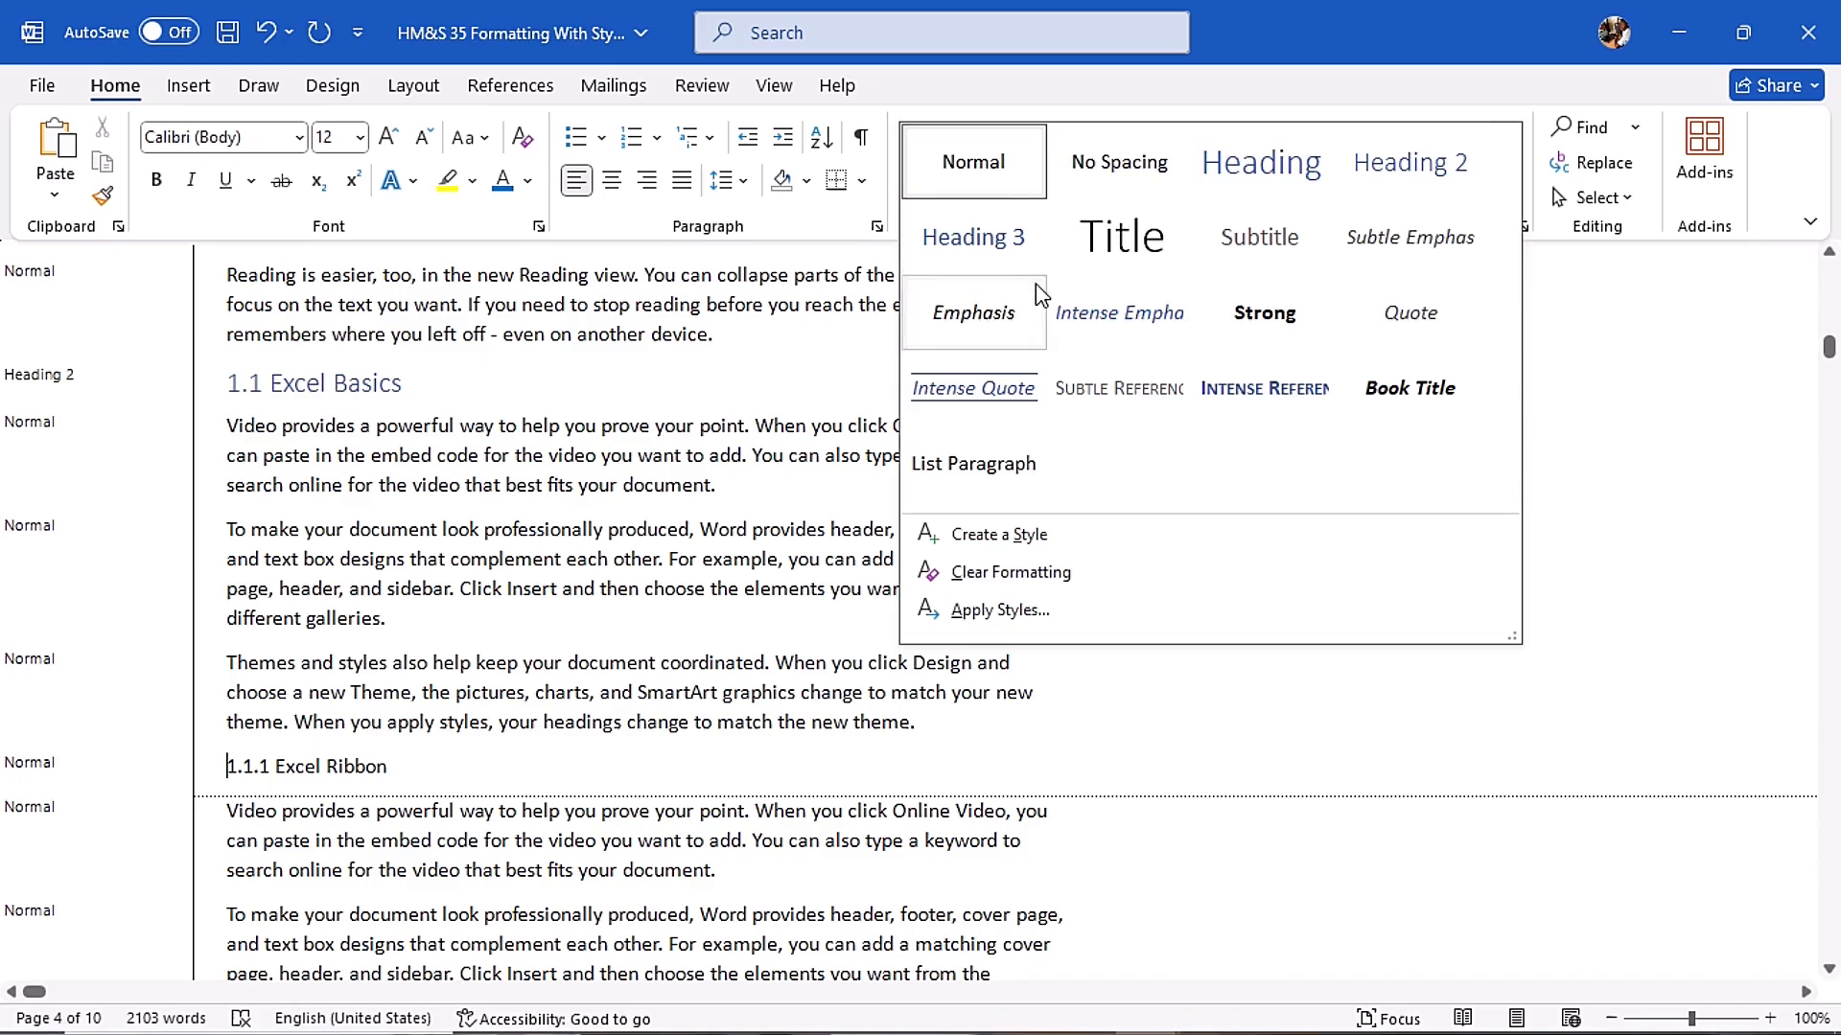
pyautogui.click(994, 249)
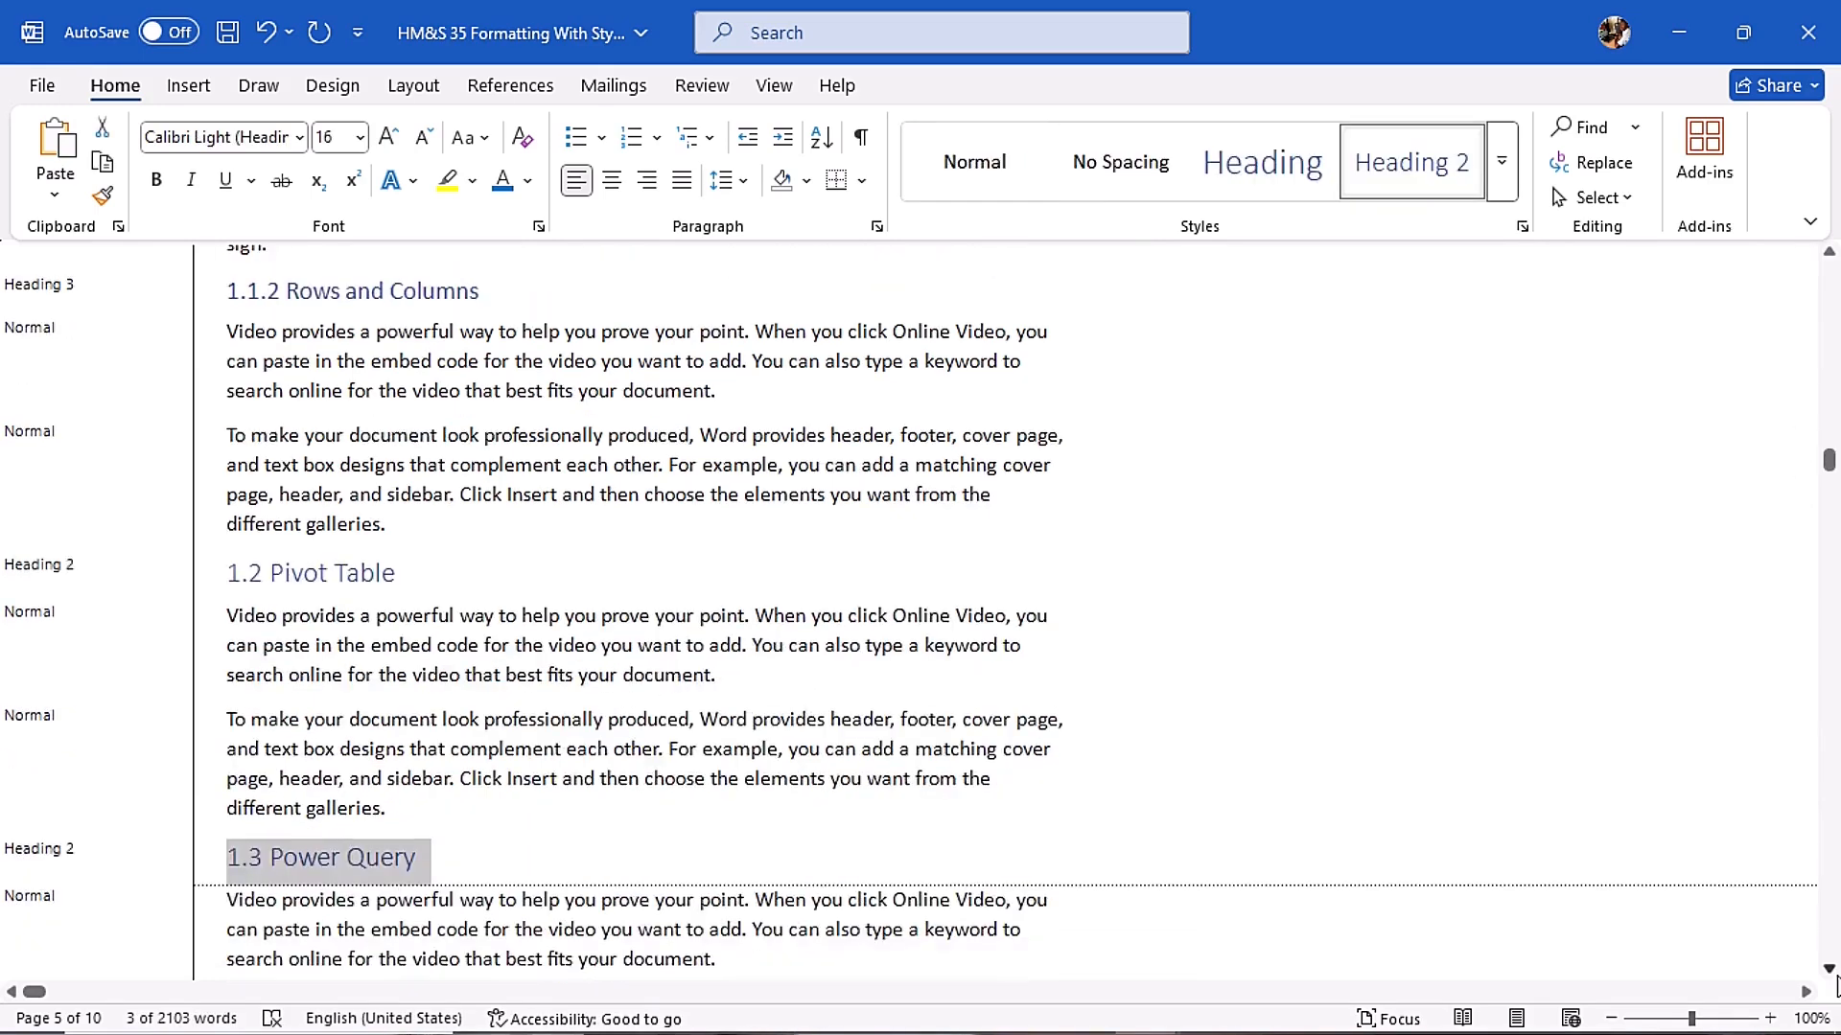
# - Apply the Heading 1 style to the "2.0 MS Word" line under Chapter 2
pyautogui.click(1830, 970)
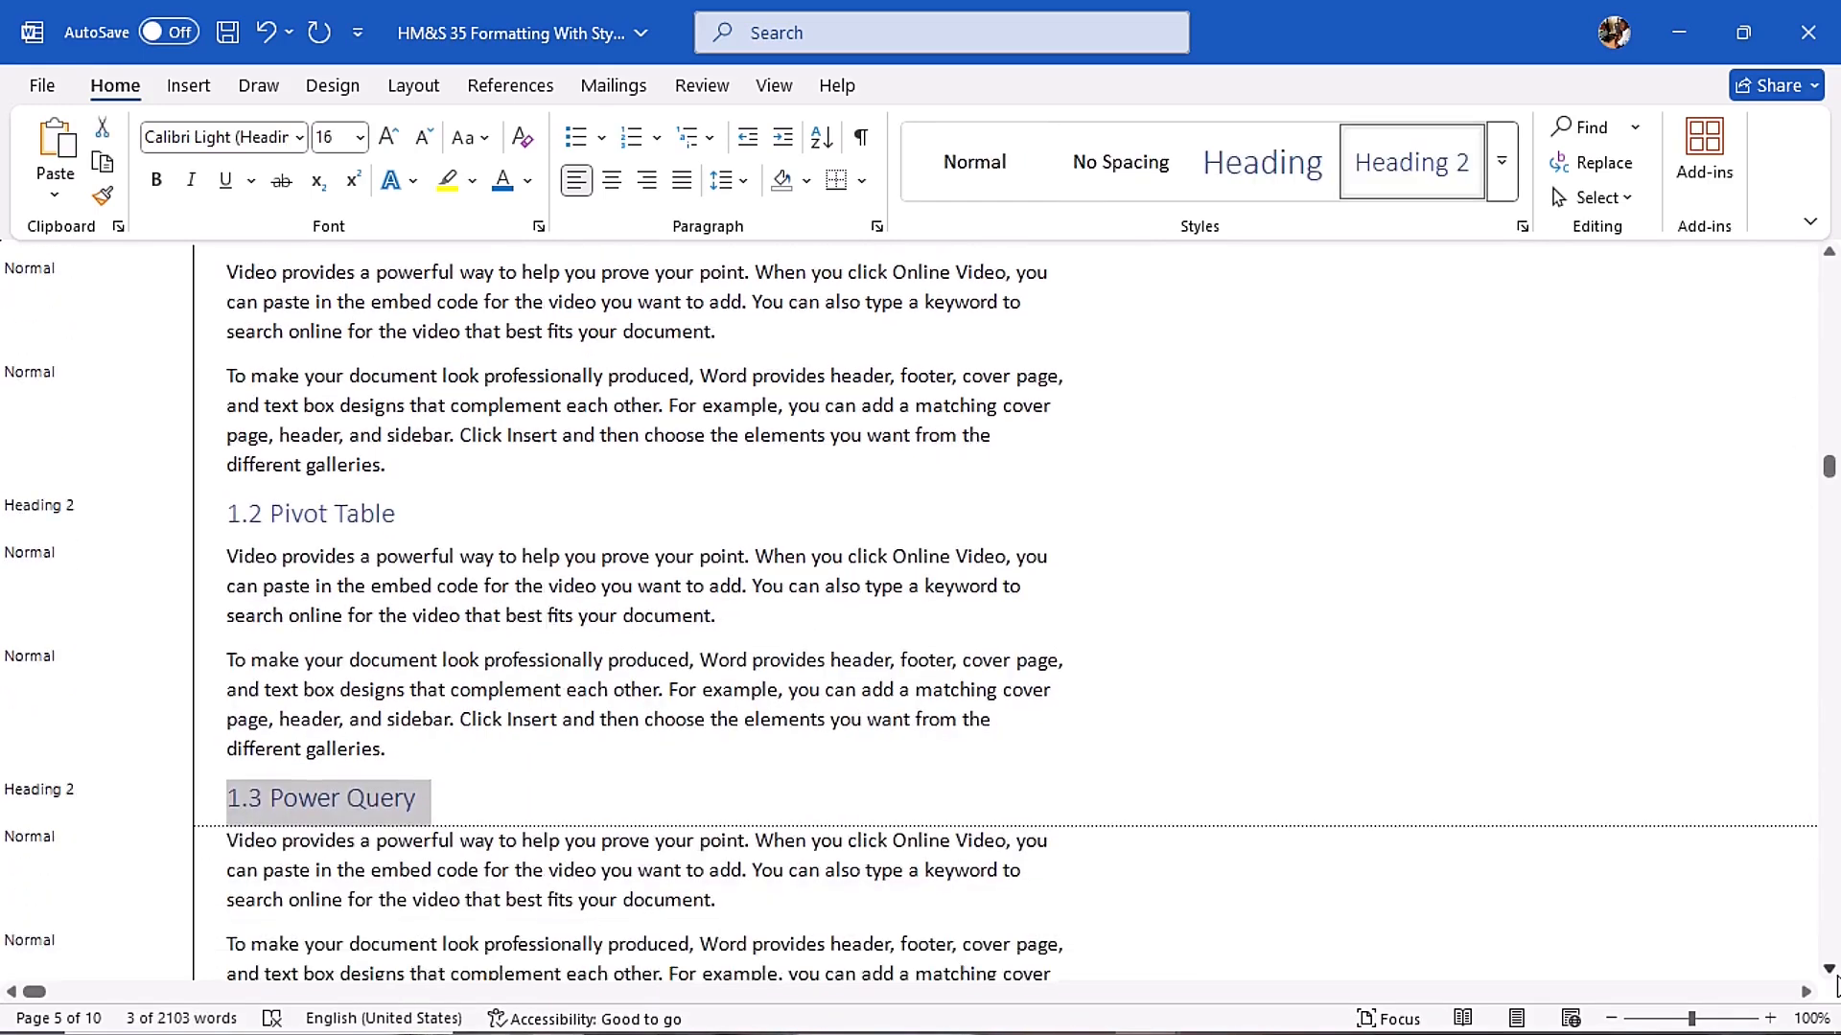
pyautogui.scroll(-3, 249, 652)
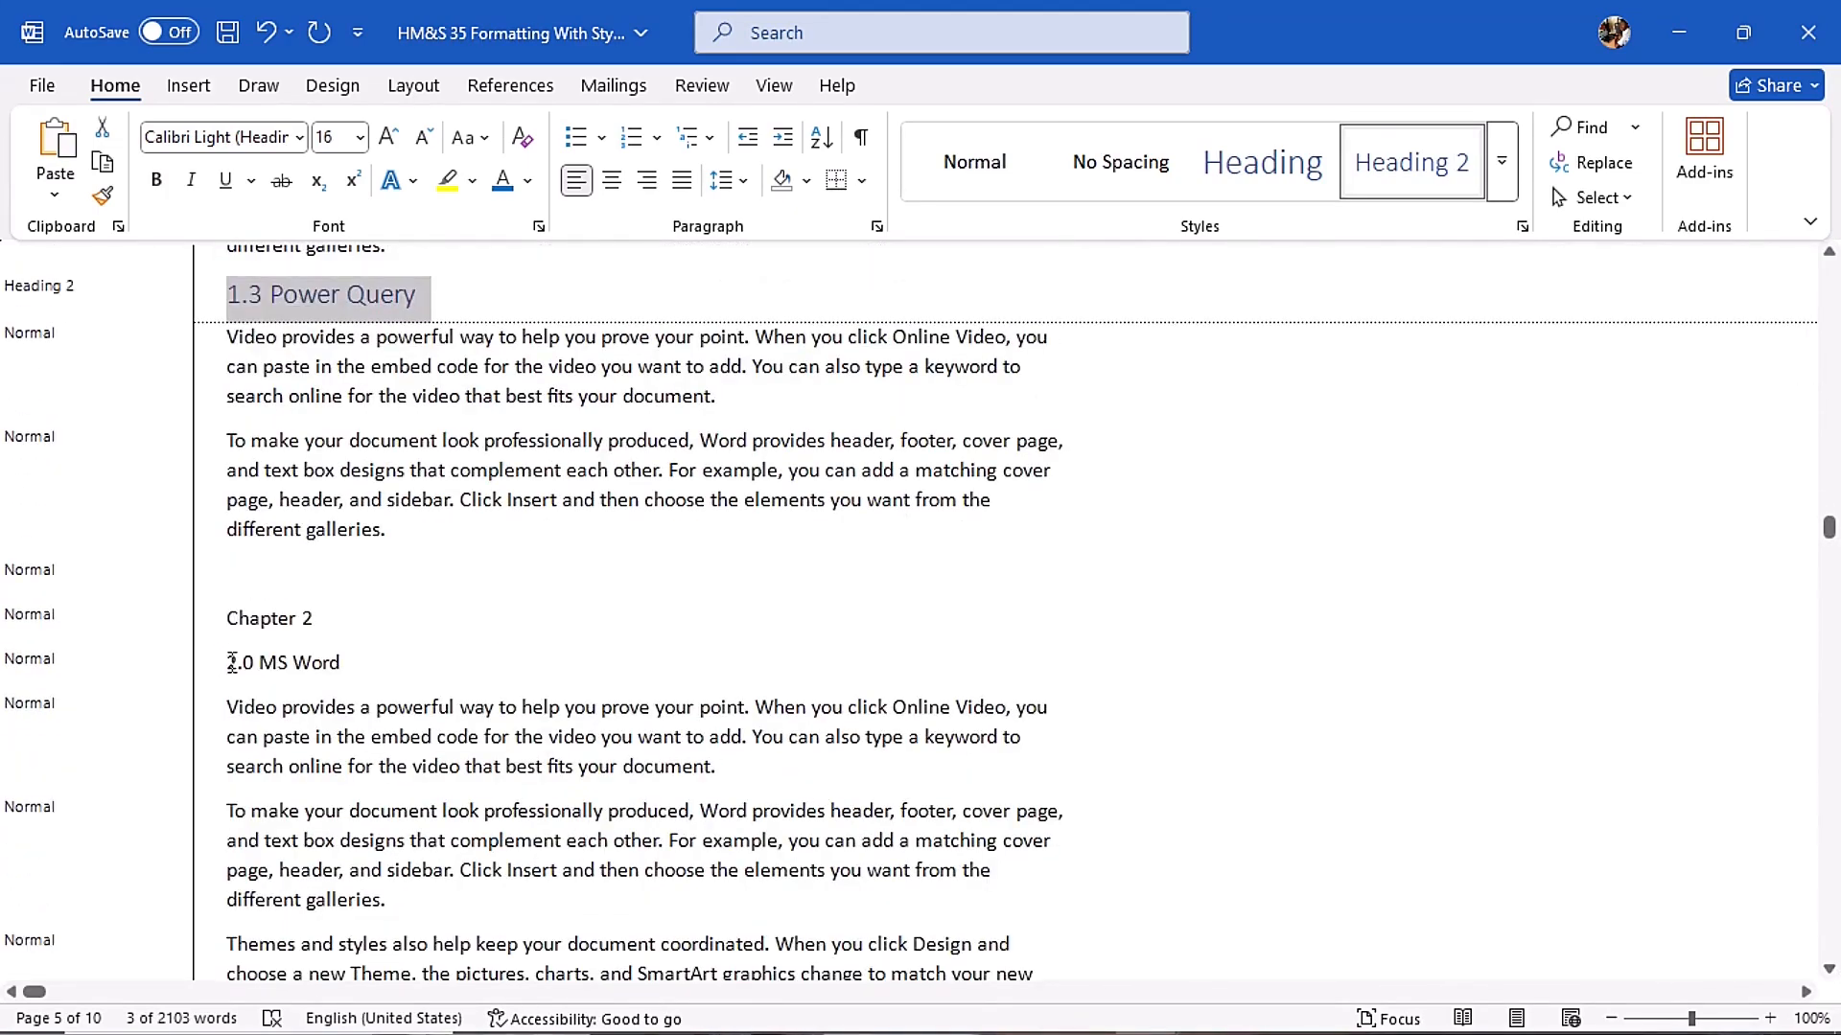
pyautogui.click(230, 662)
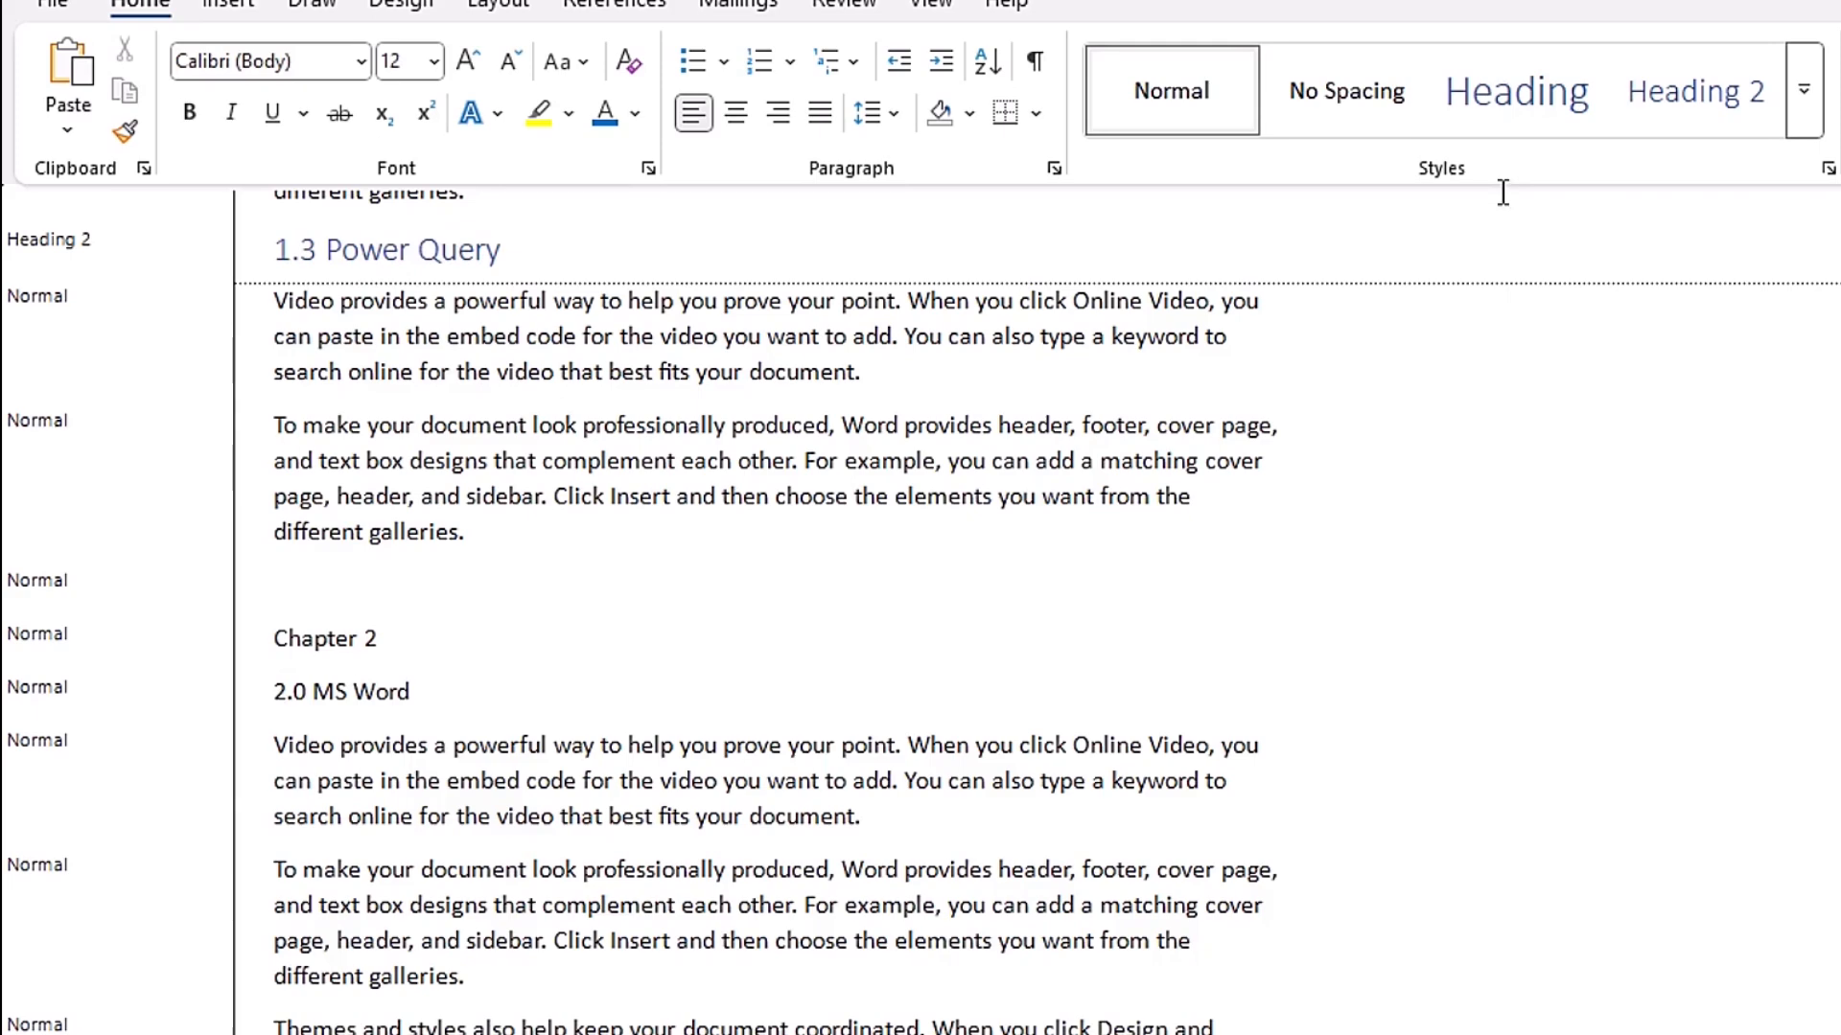
pyautogui.click(1522, 102)
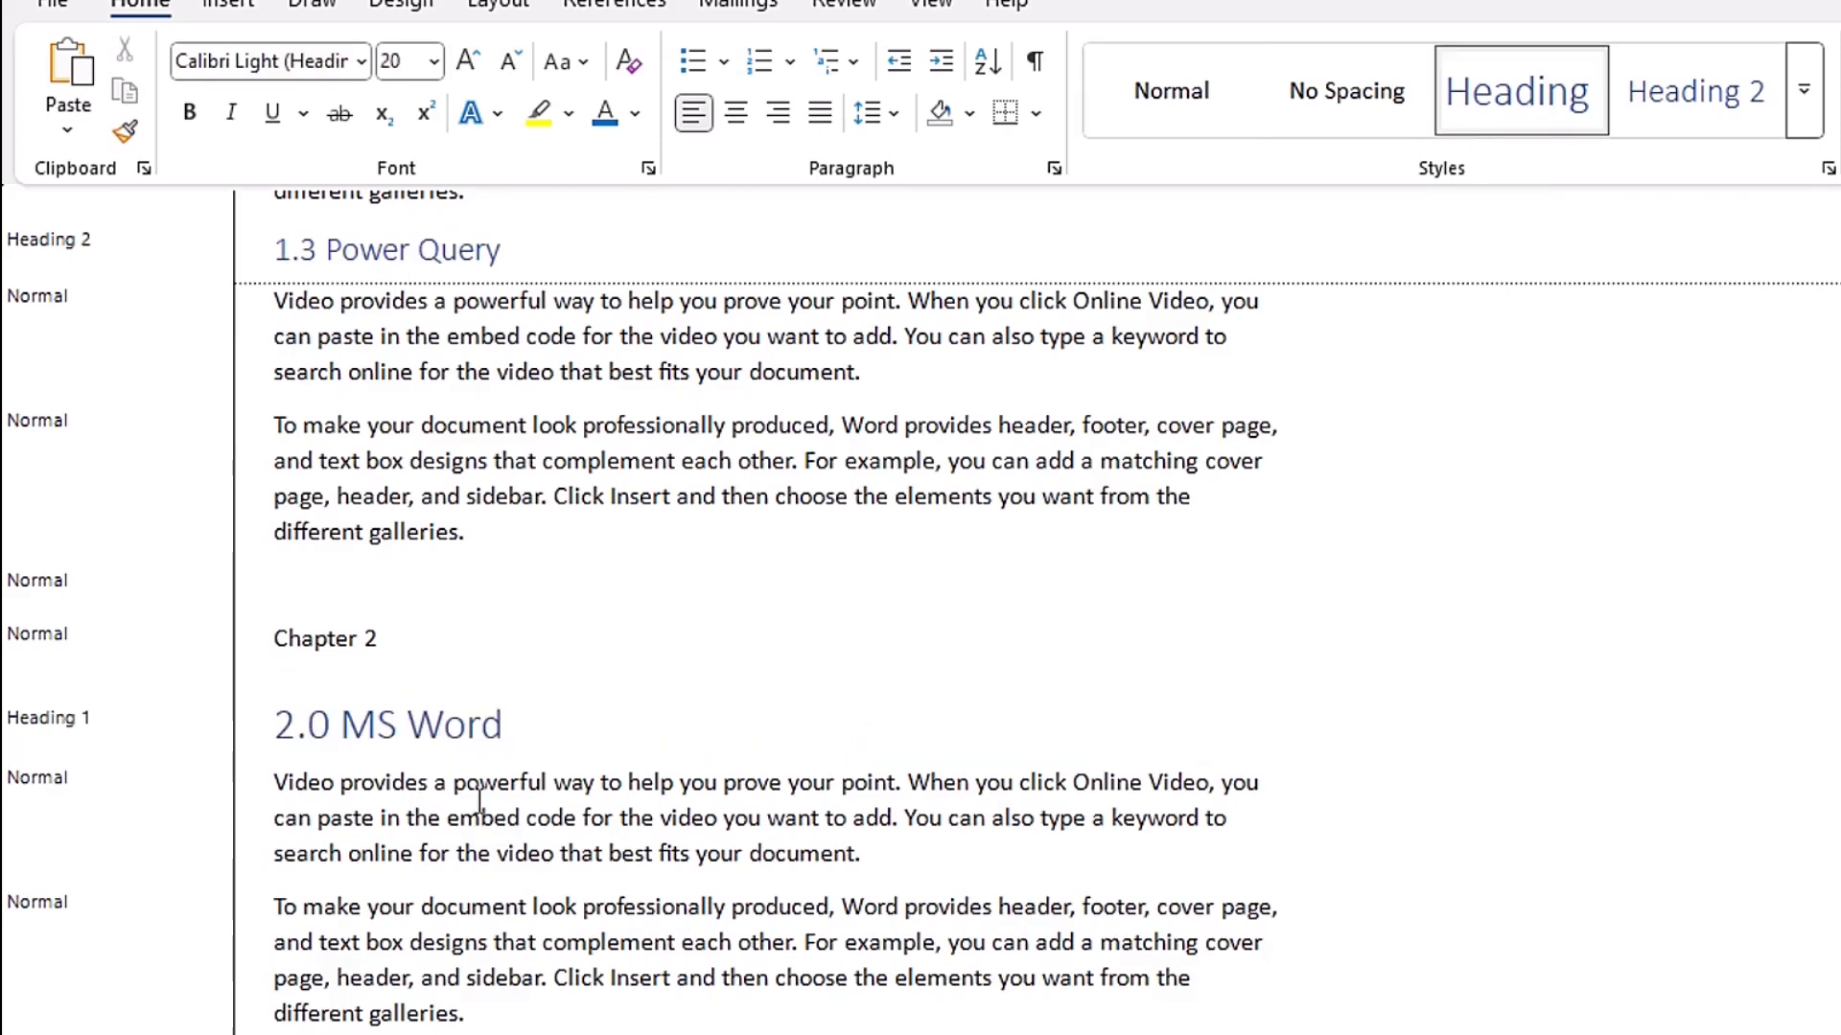
# - Return to Chapter 1, view the Heading 1 settings in Modify Style directly from the style gallery, and close the dialog without changes
pyautogui.scroll(2, 1544, 700)
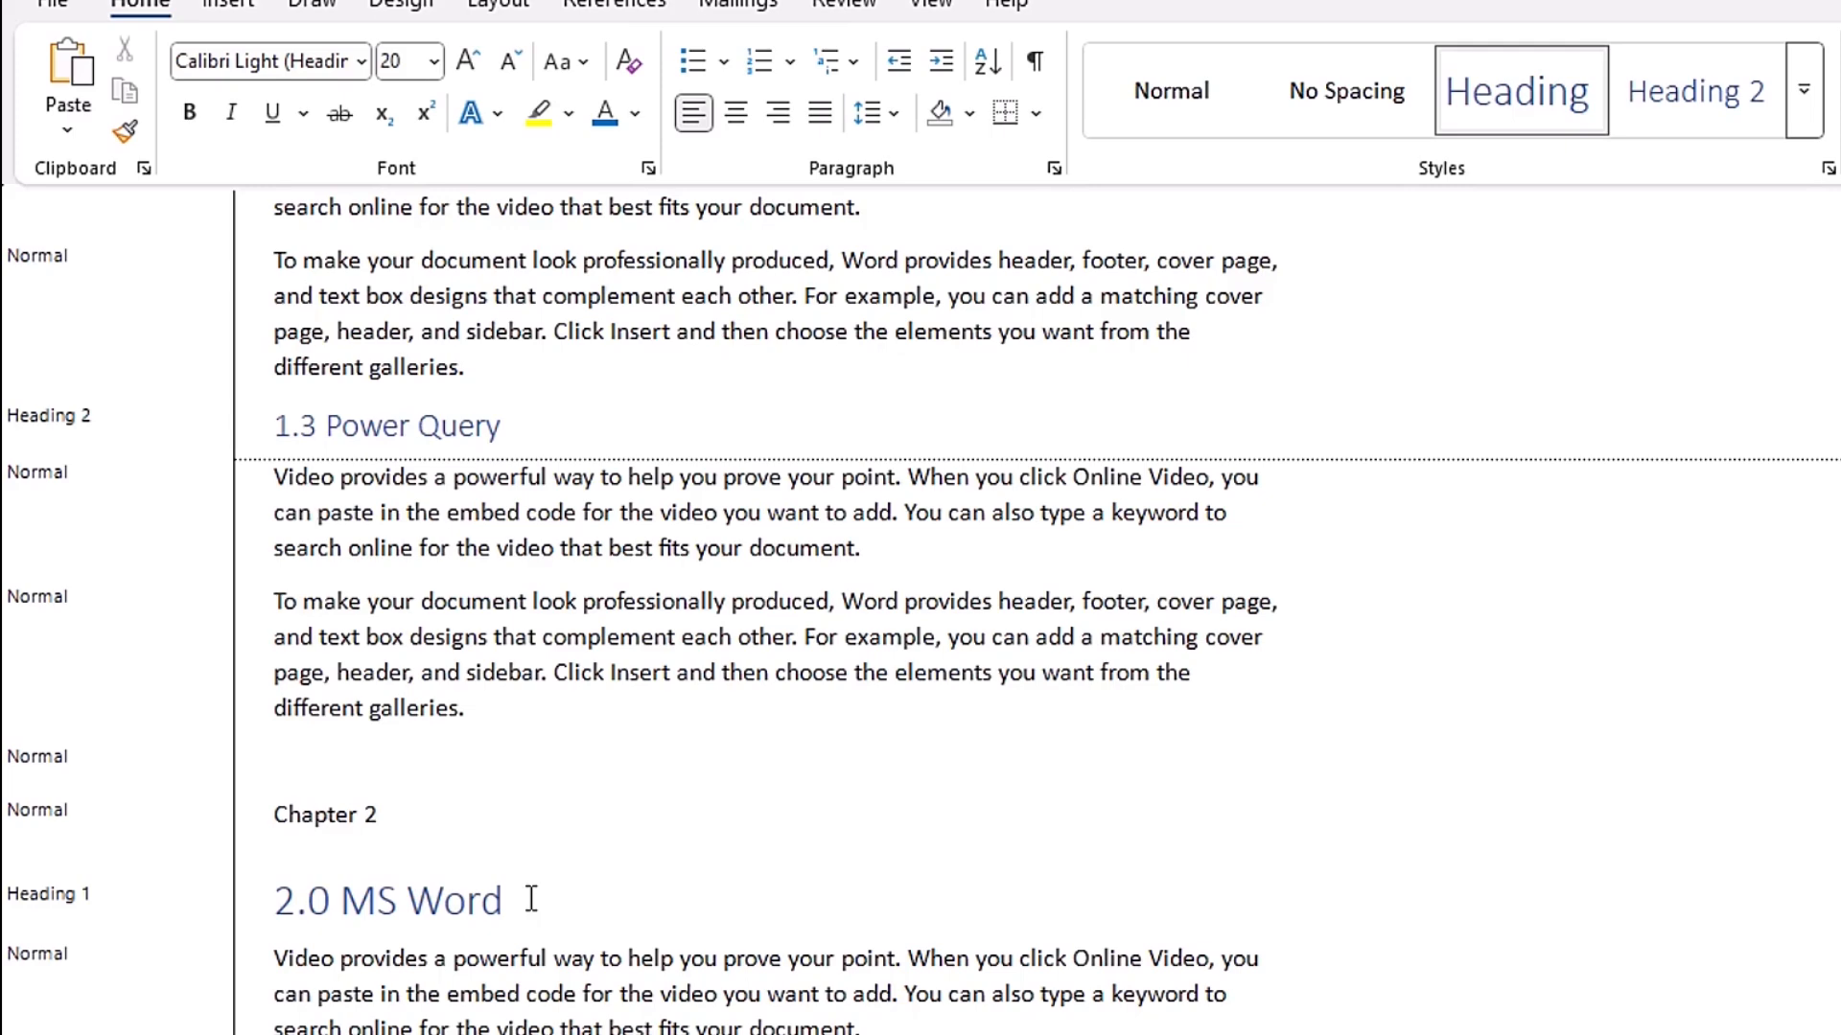
pyautogui.scroll(1, 921, 613)
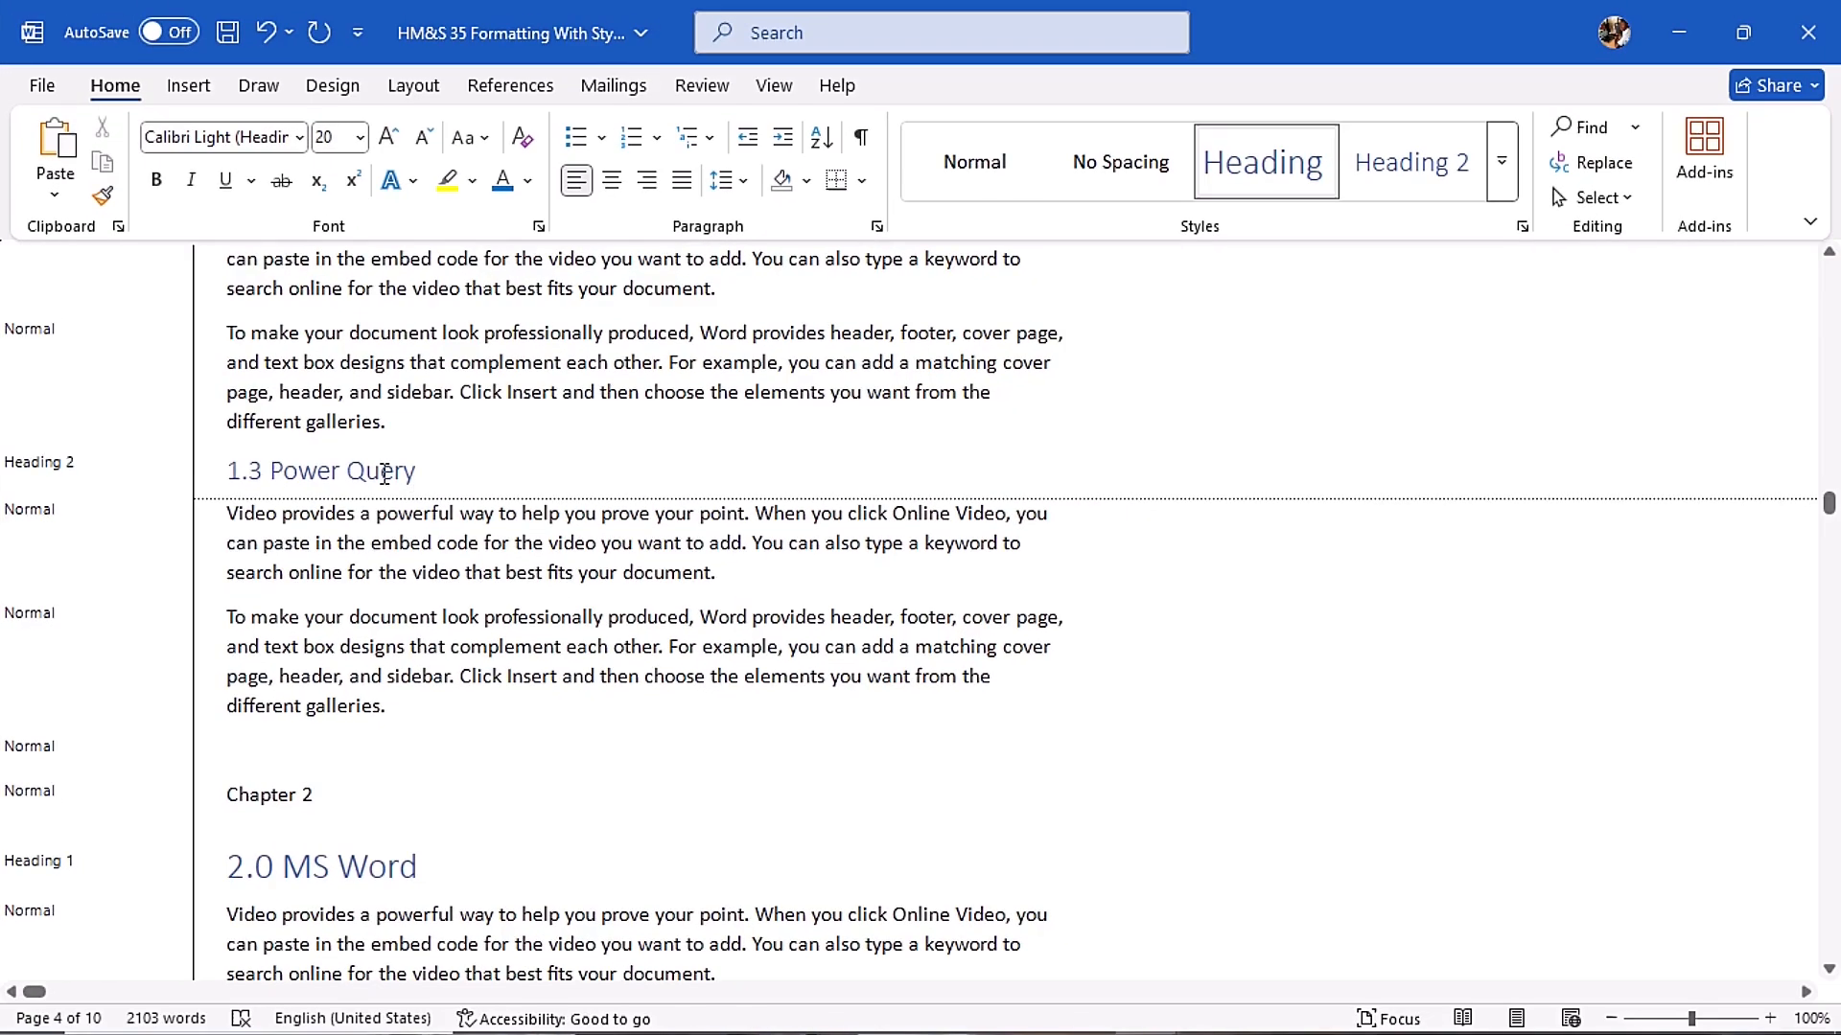
pyautogui.moveTo(1828, 503); pyautogui.dragTo(1837, 317)
pyautogui.scroll(5, 1438, 422)
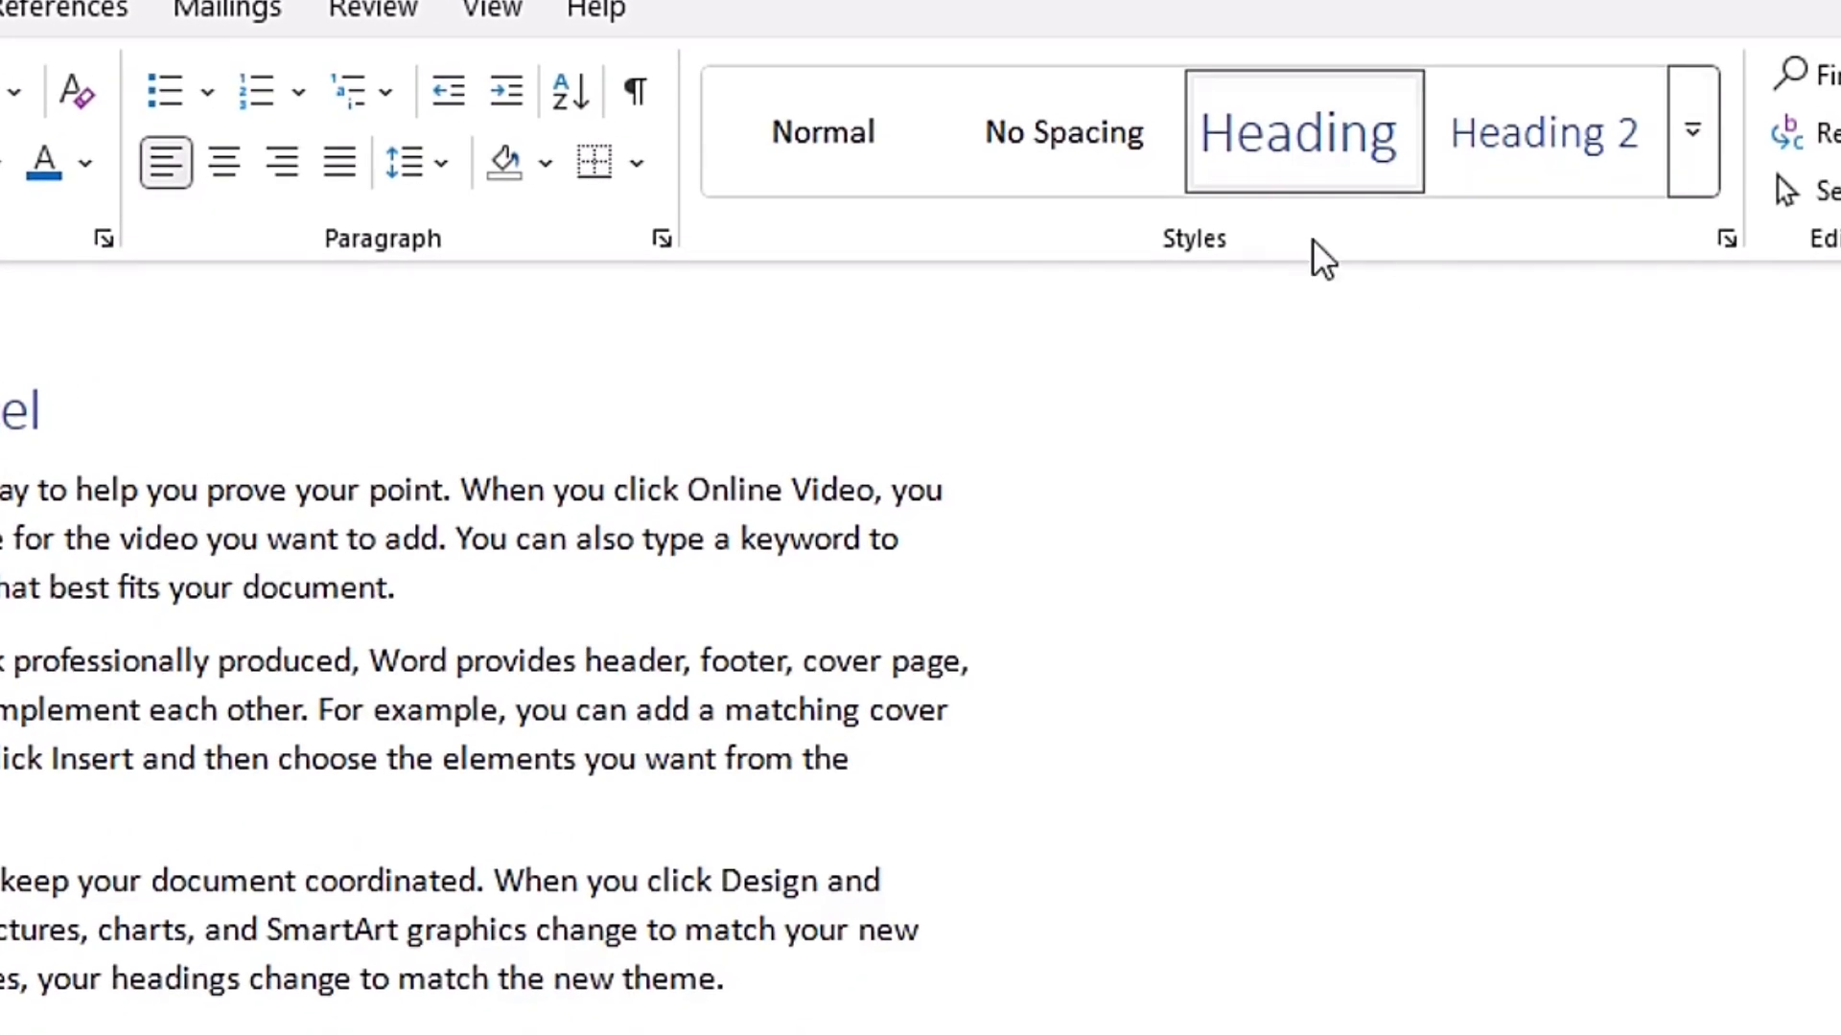
pyautogui.rightClick(1311, 139)
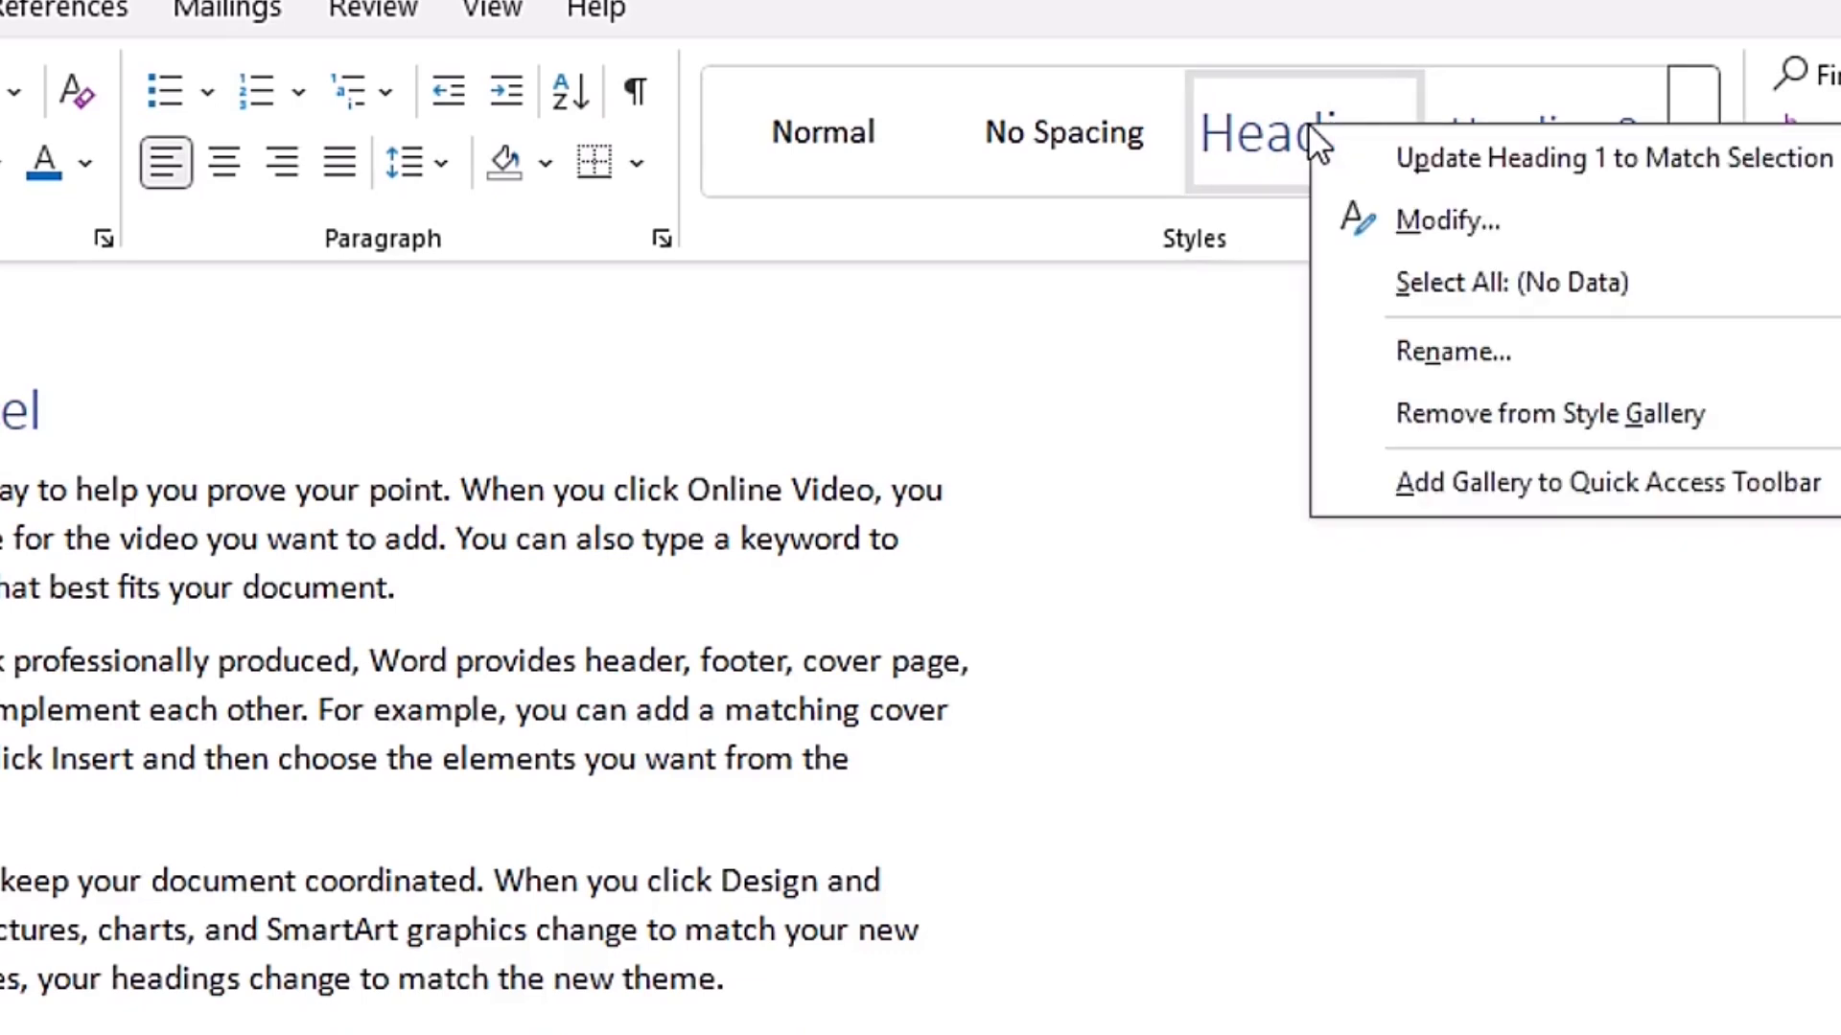
pyautogui.click(1431, 224)
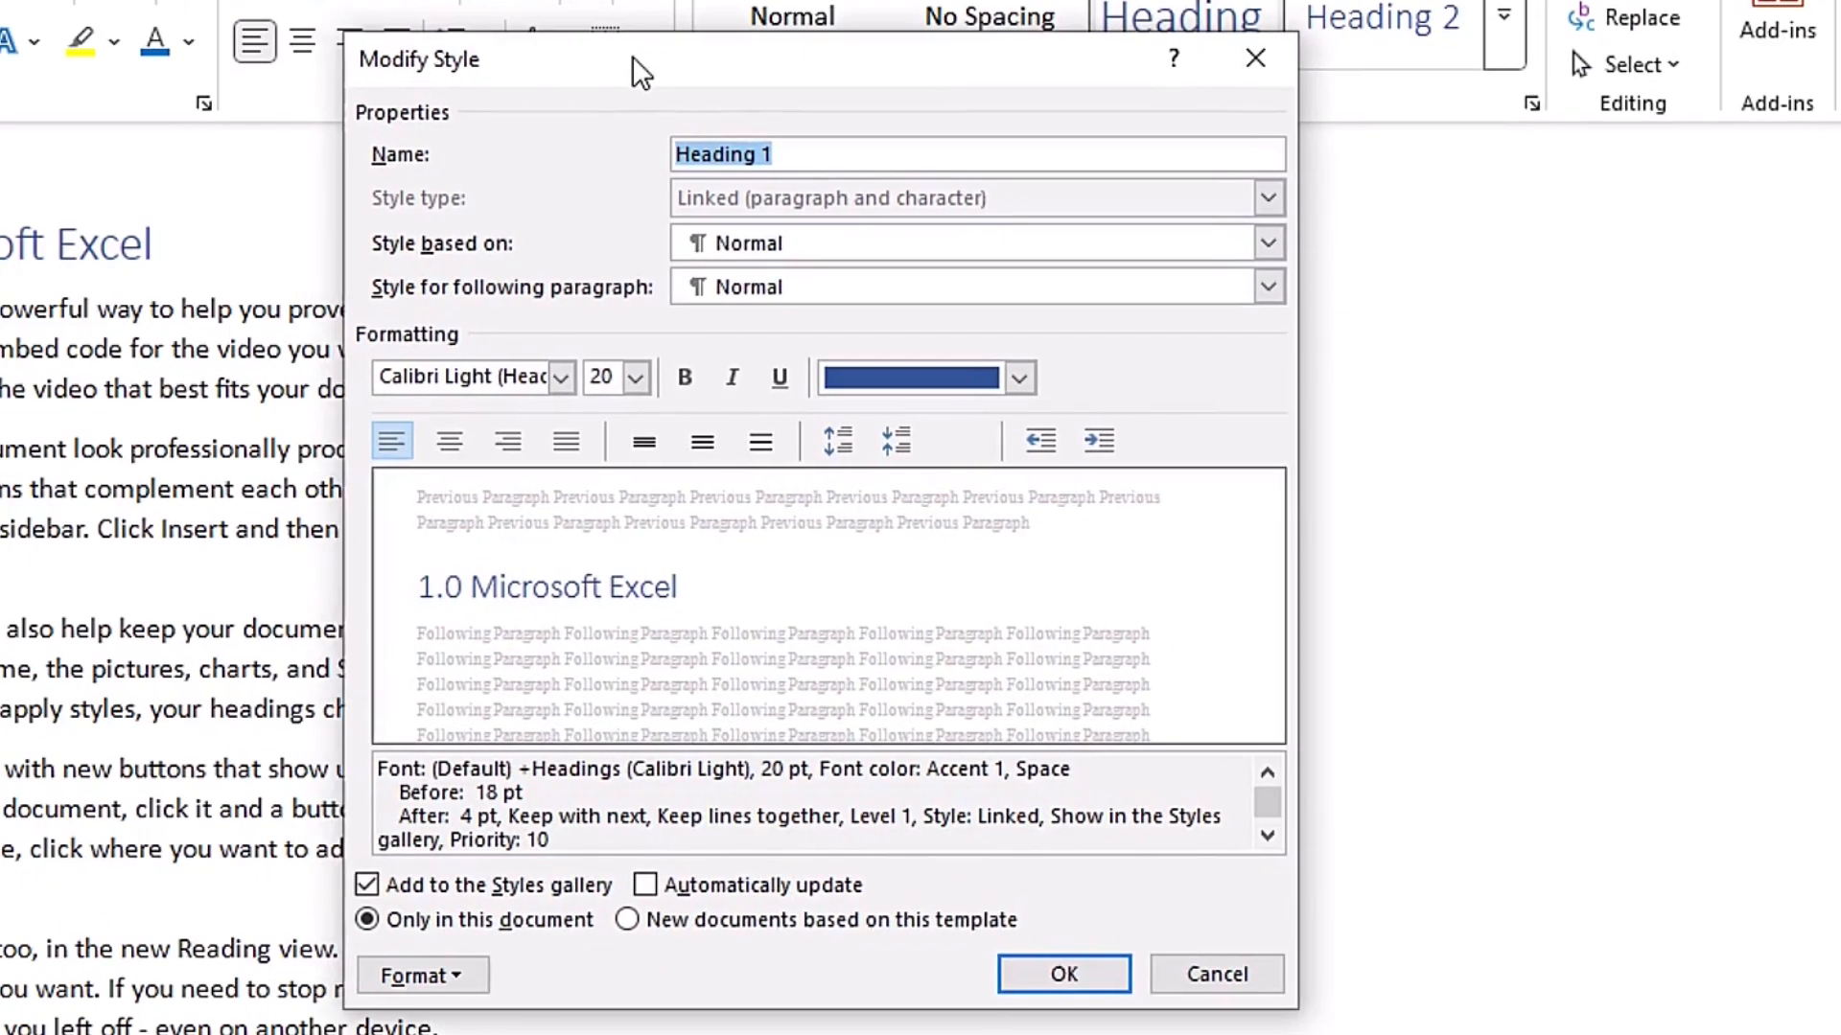
pyautogui.moveTo(642, 48); pyautogui.dragTo(637, 36)
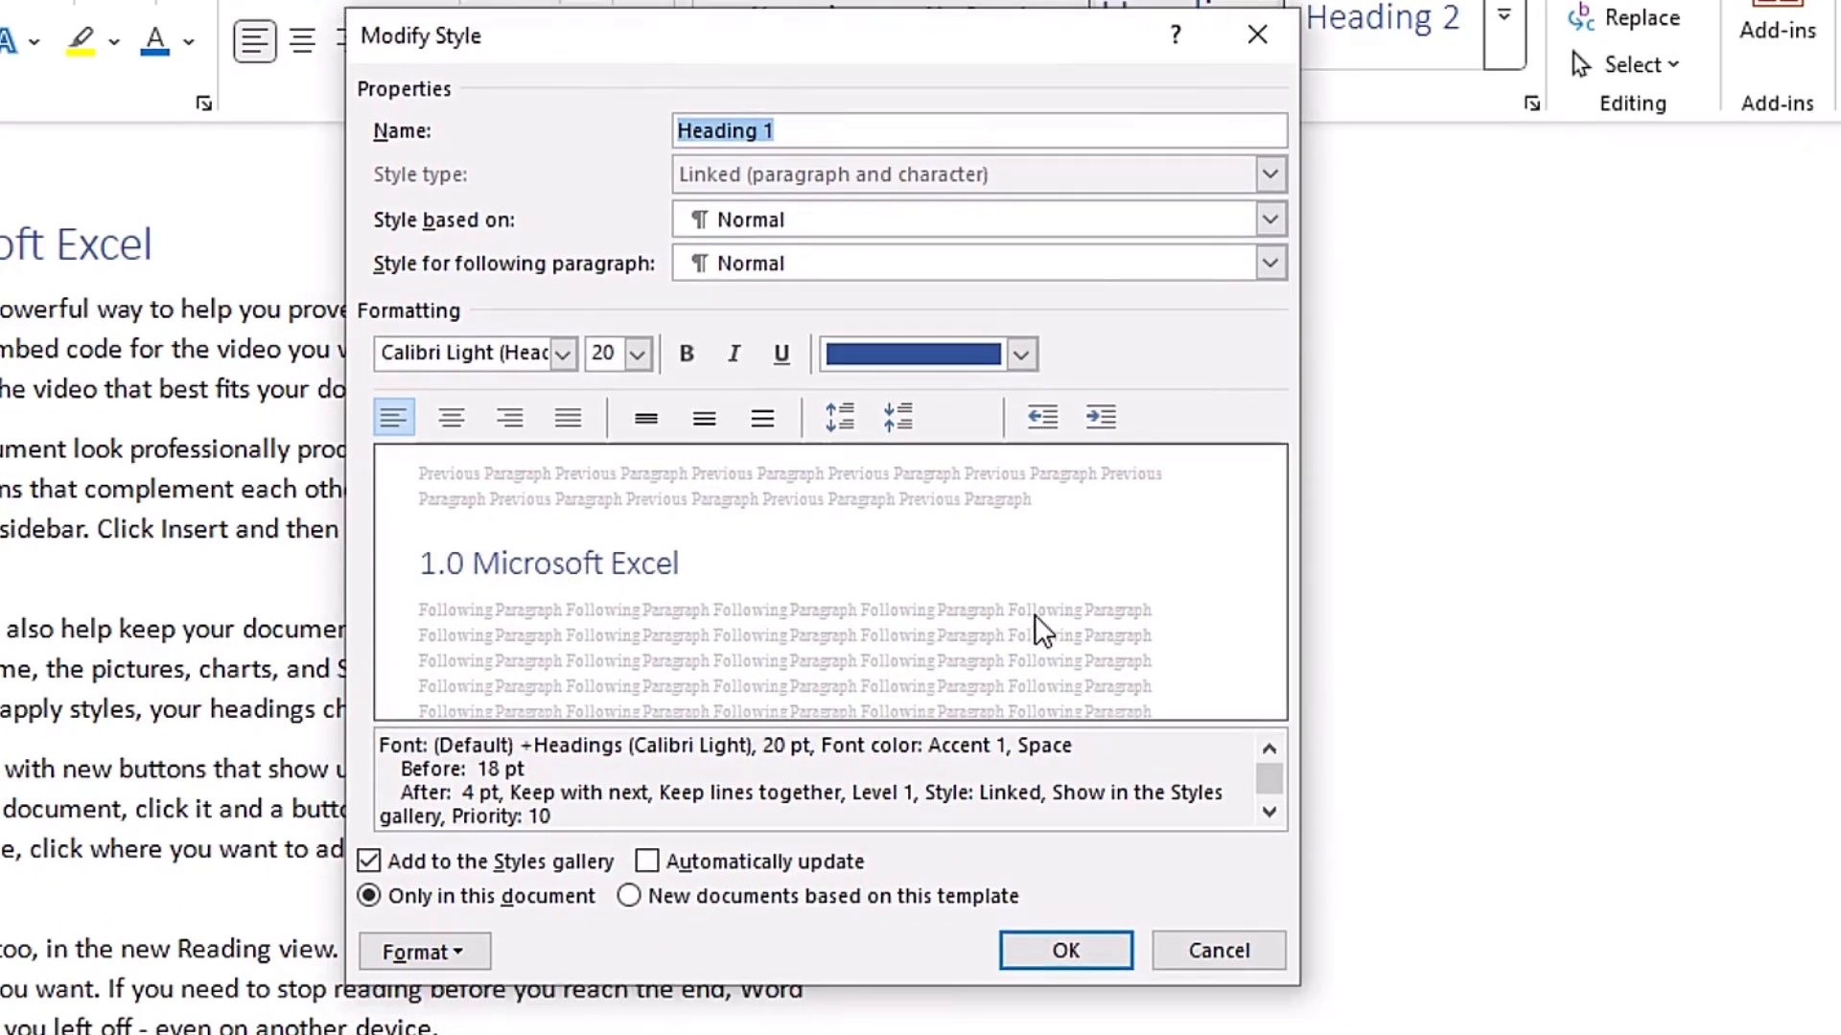
pyautogui.click(1257, 35)
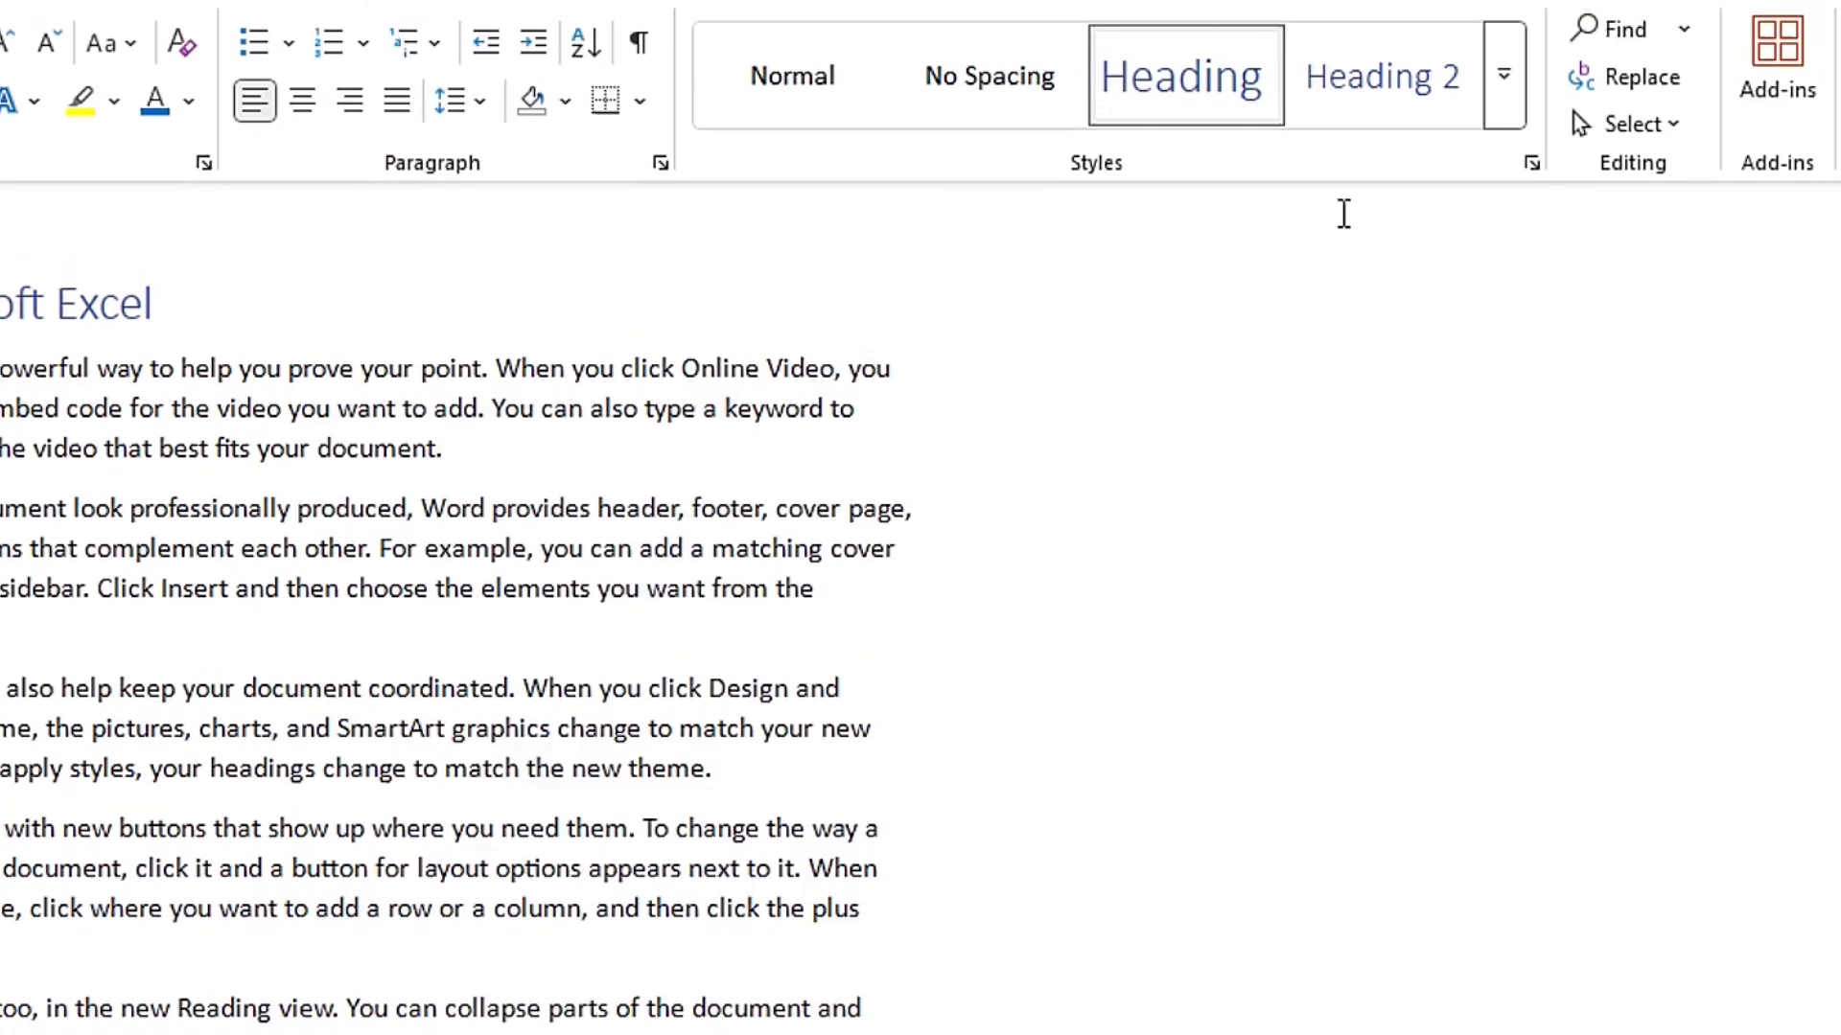
# - Open Heading 1 for modification through Apply Styles and set its font color to the black theme color
pyautogui.click(1510, 83)
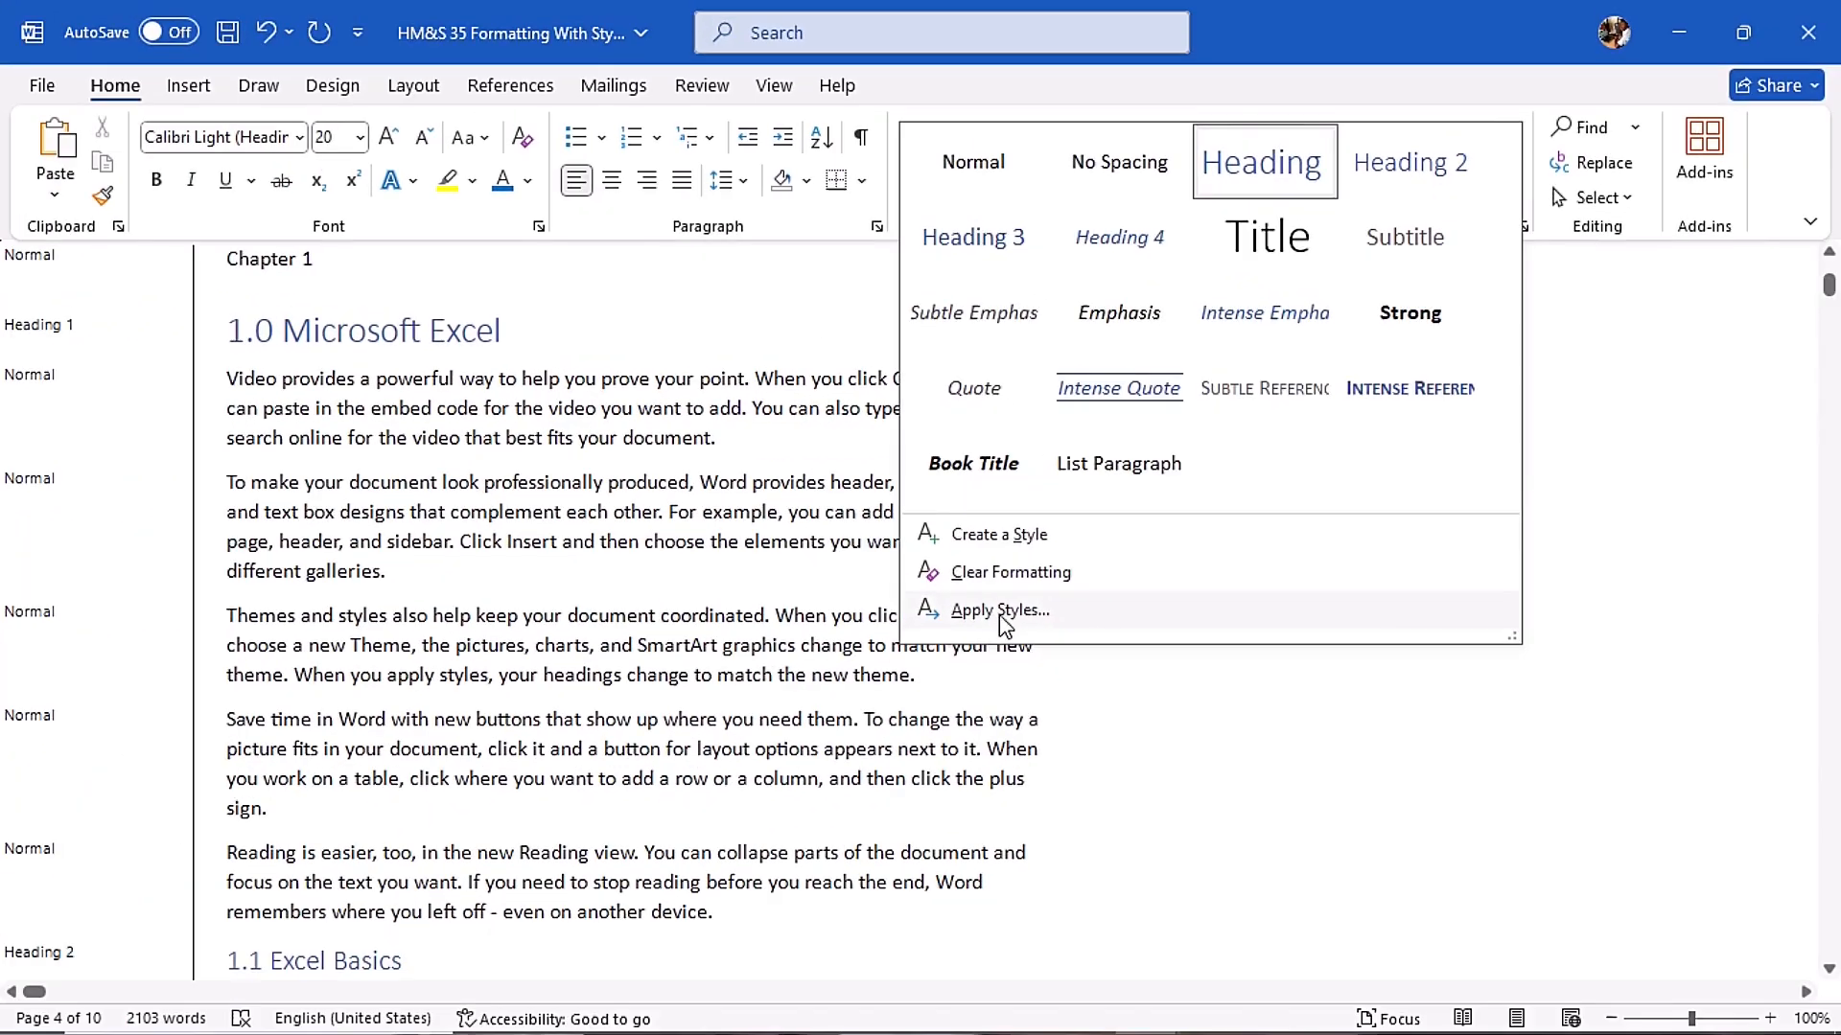
pyautogui.click(863, 681)
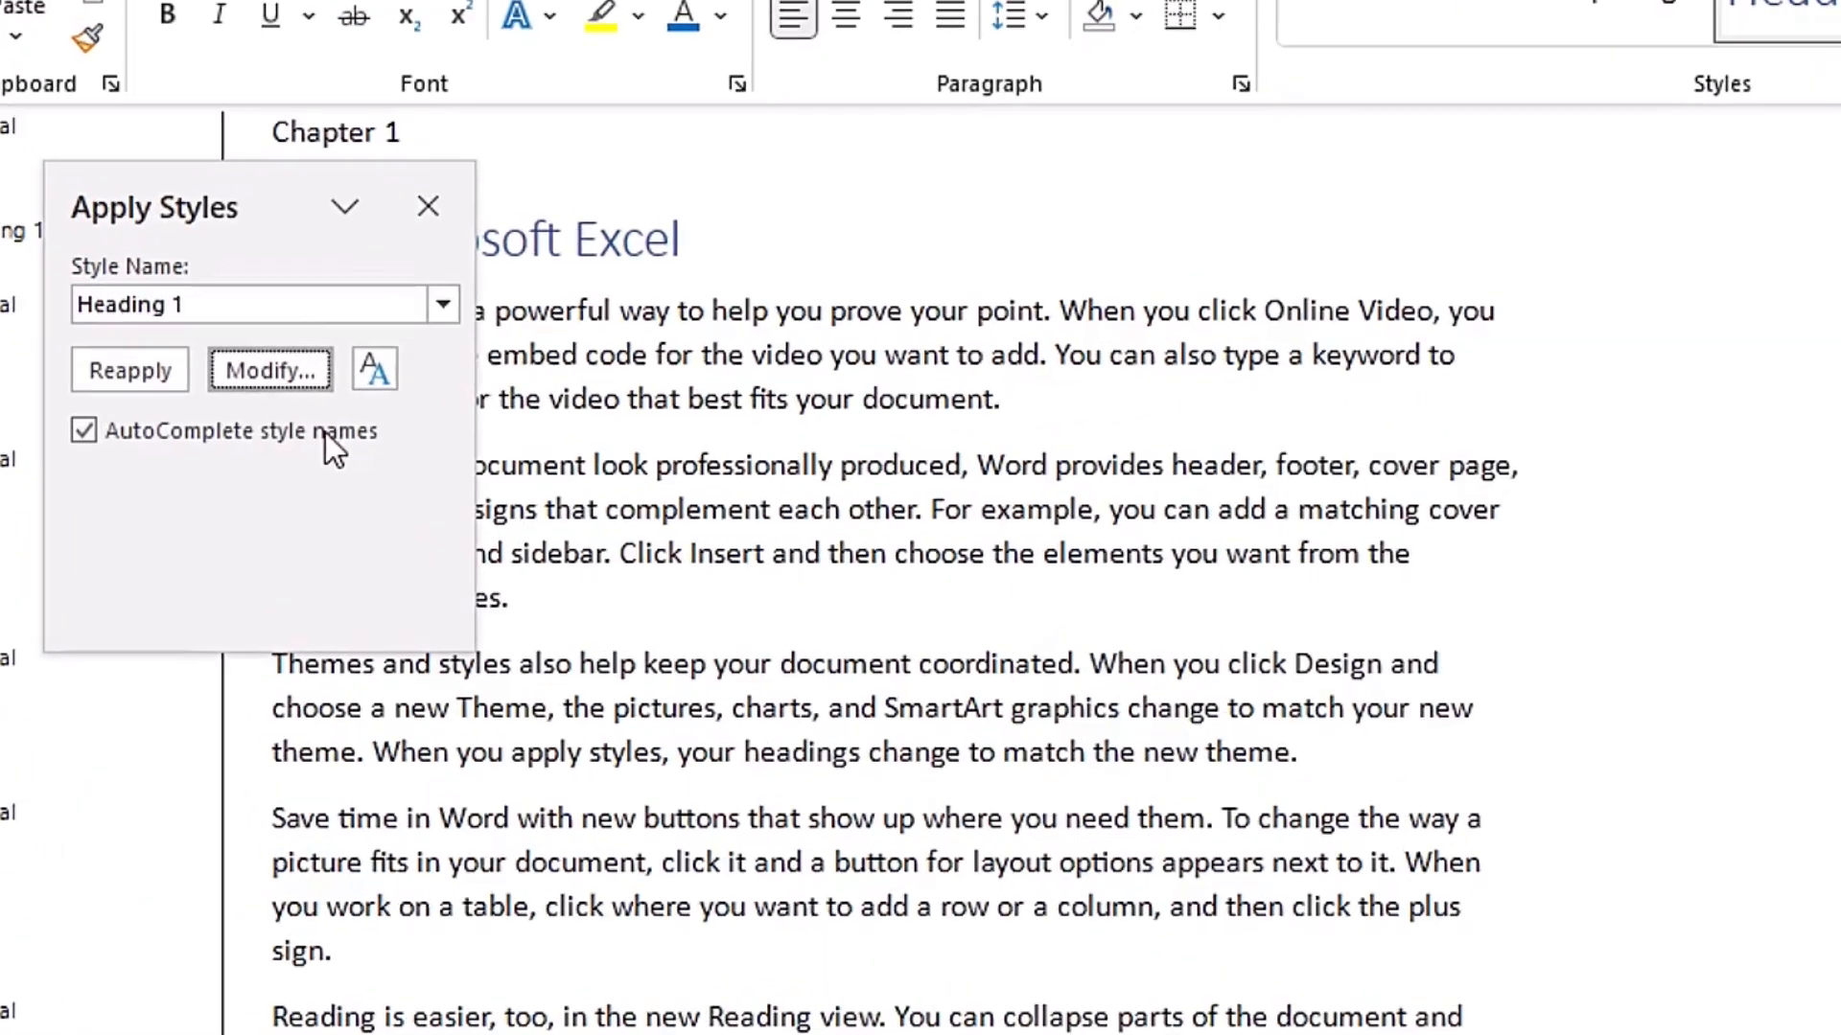
pyautogui.click(244, 422)
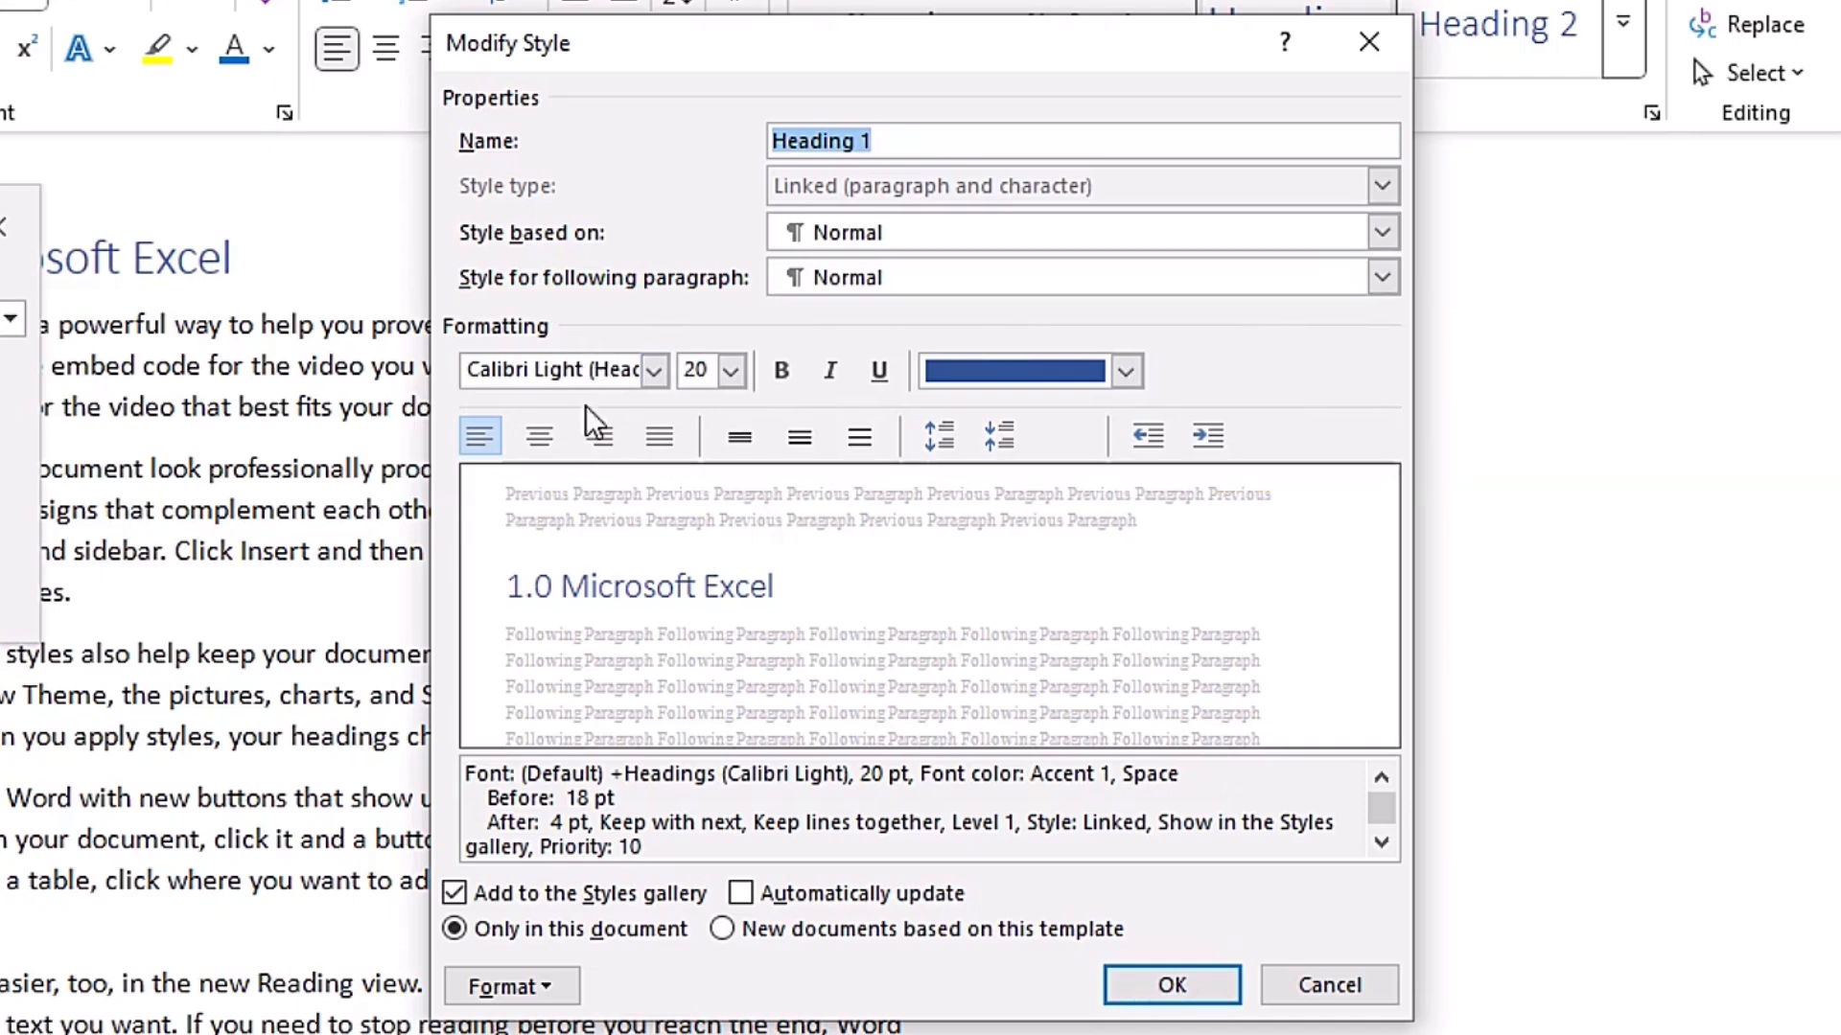
pyautogui.click(788, 383)
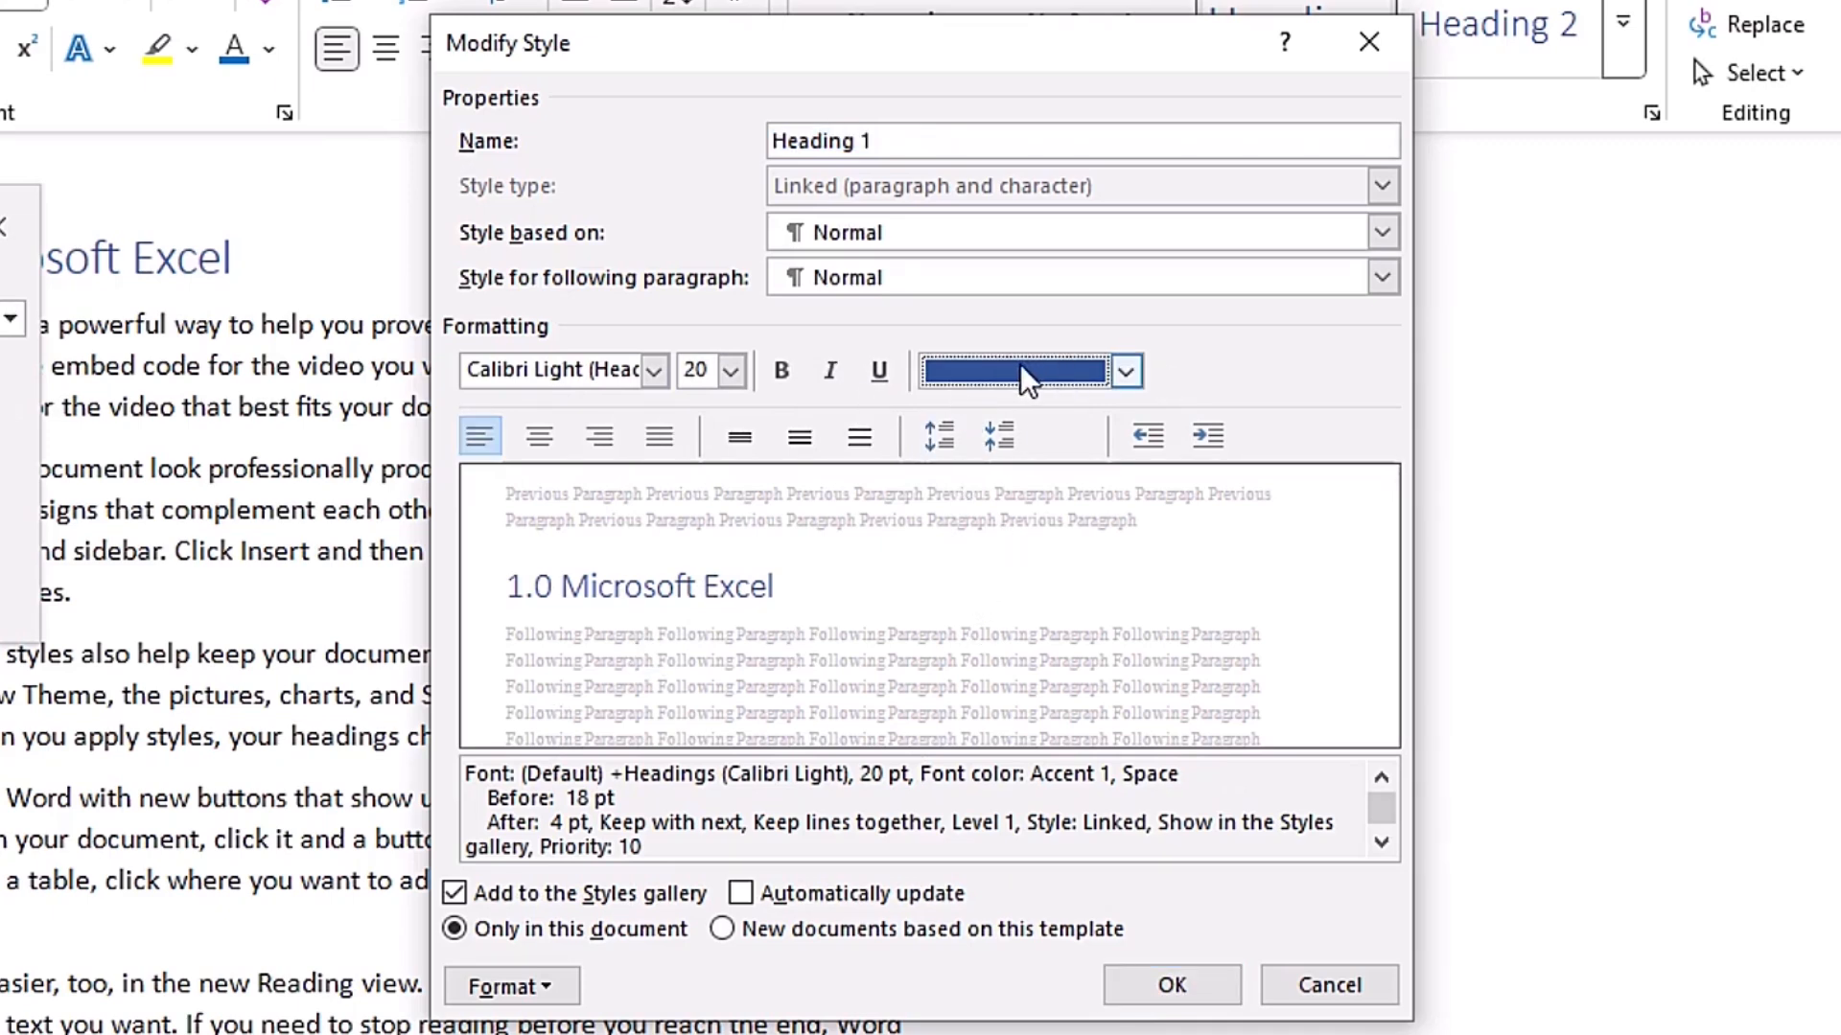
pyautogui.click(1124, 370)
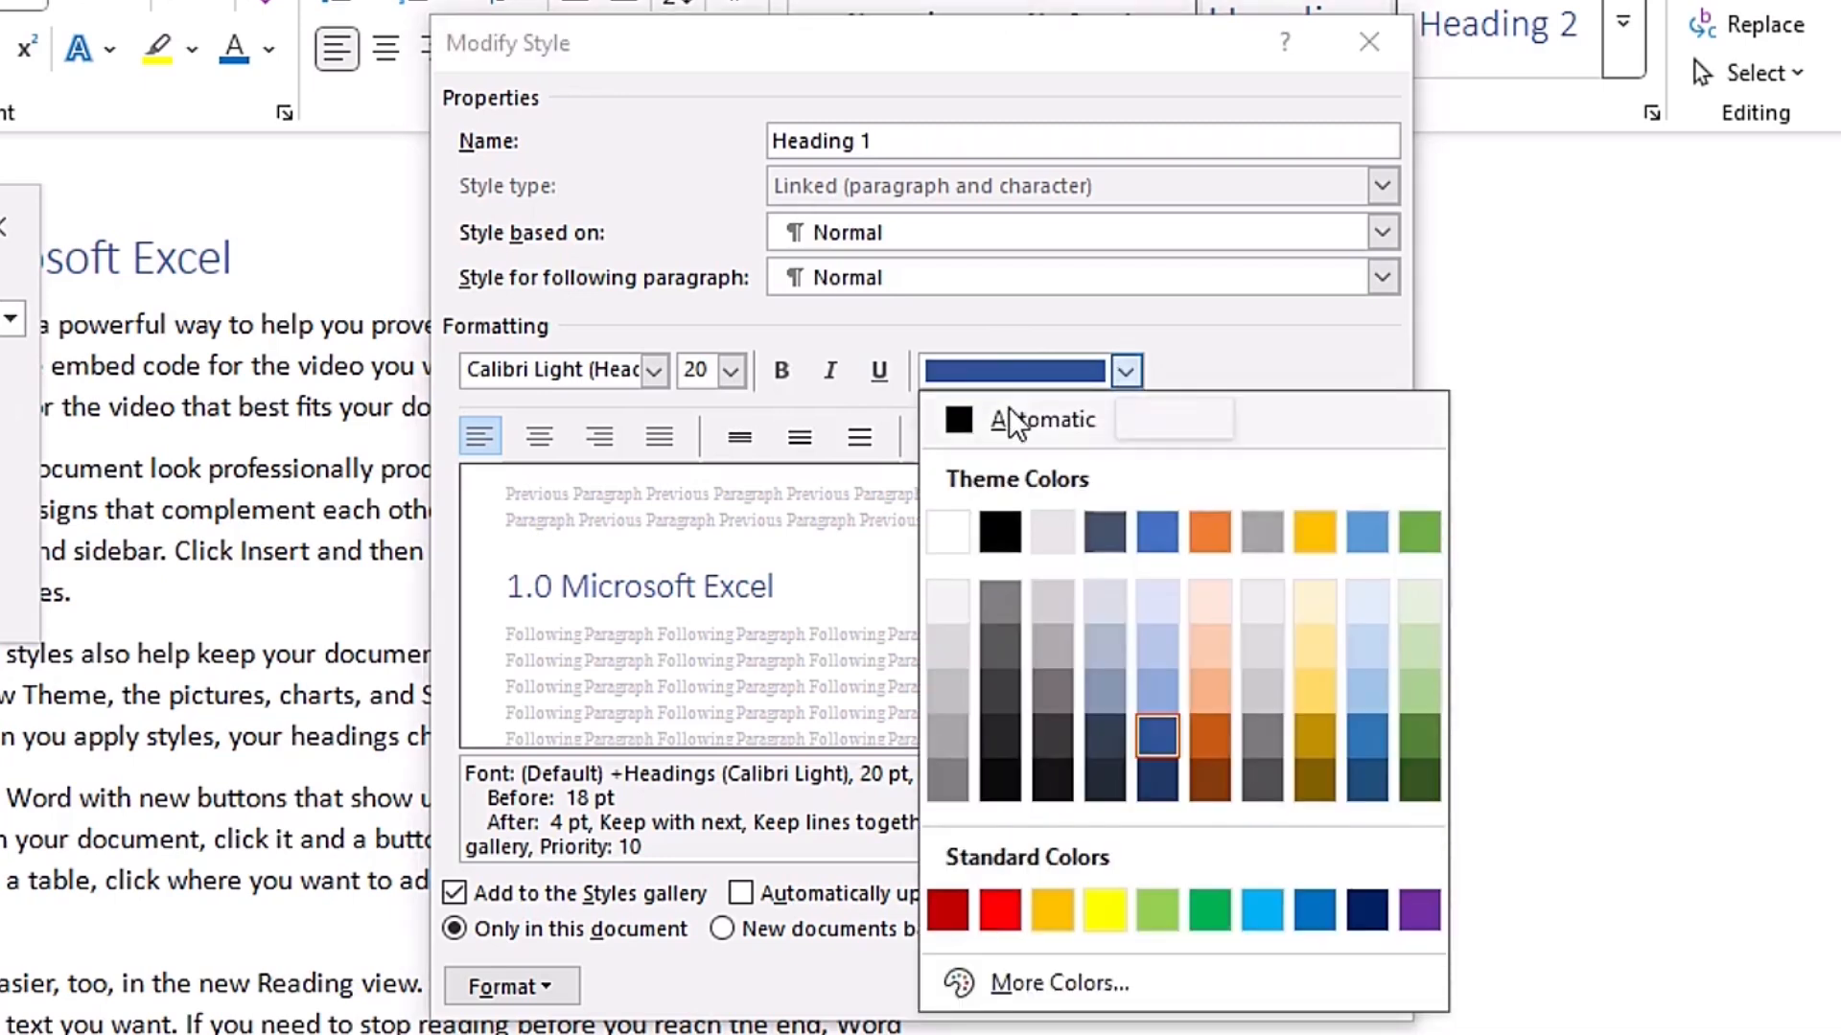
pyautogui.click(999, 530)
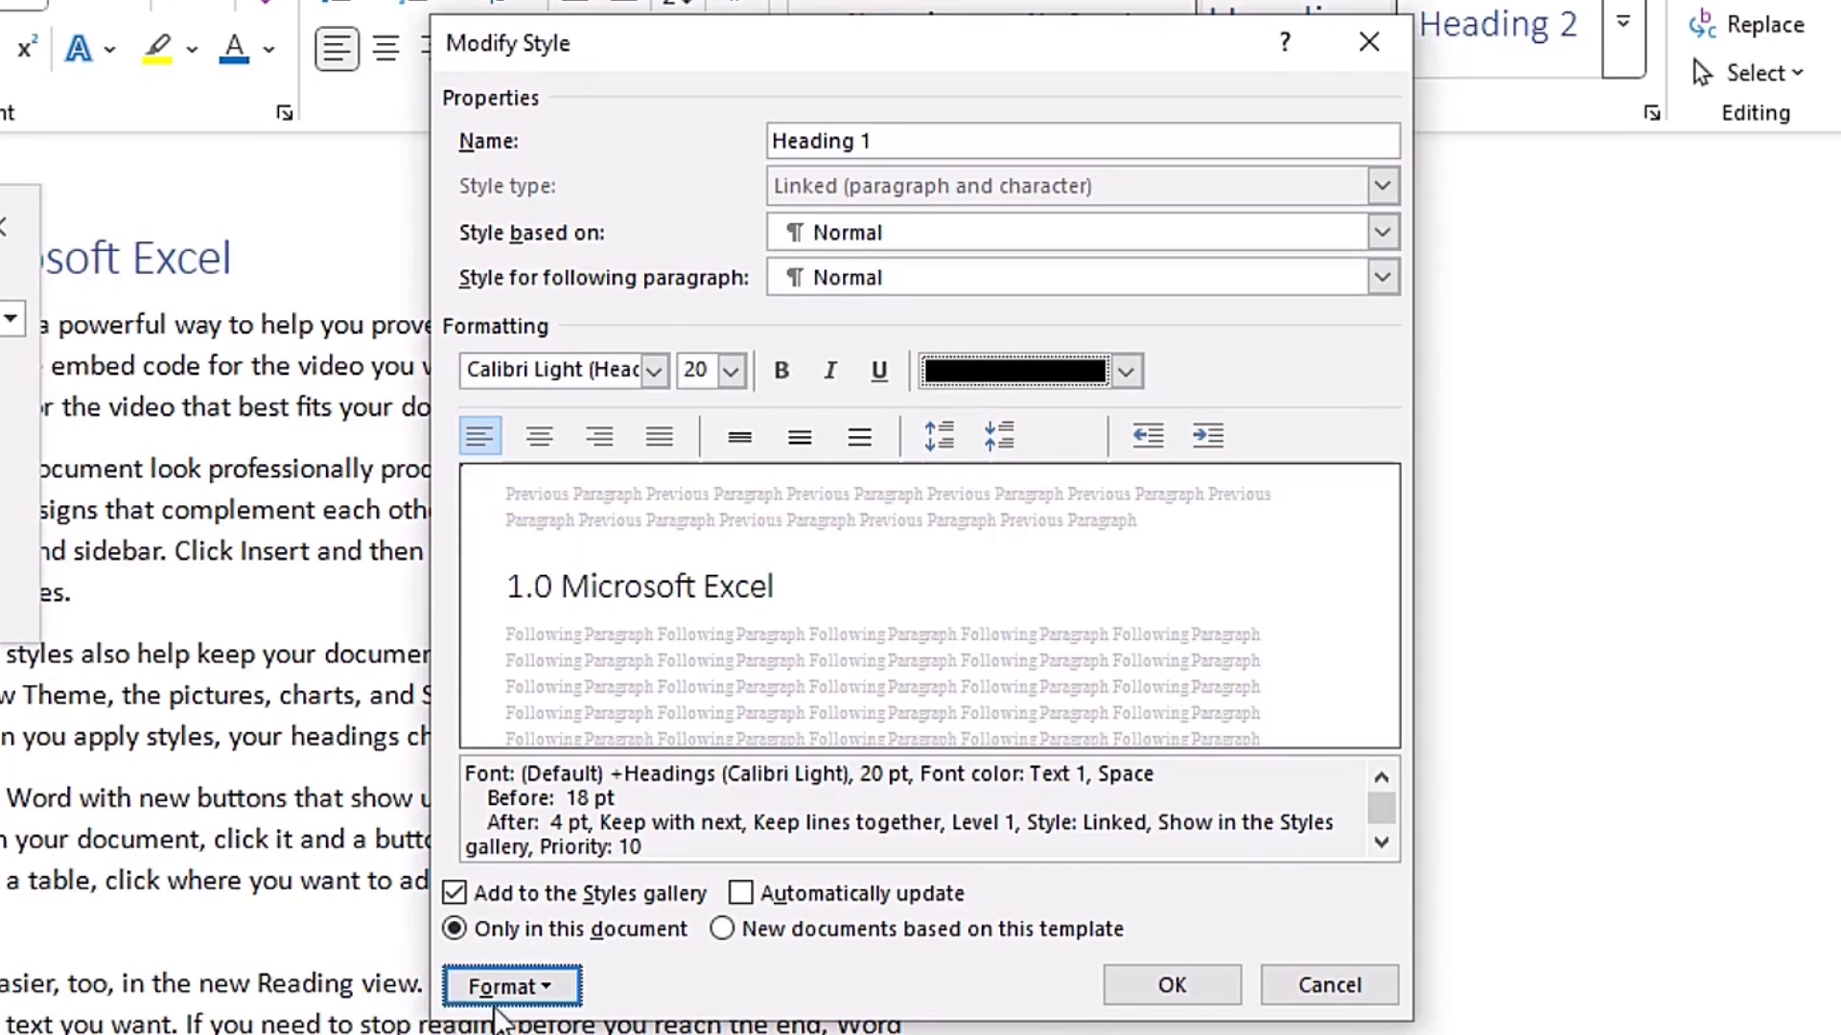
# - Examine the additional format options available for the Heading 1 style, including its font settings, without changing them
pyautogui.click(544, 980)
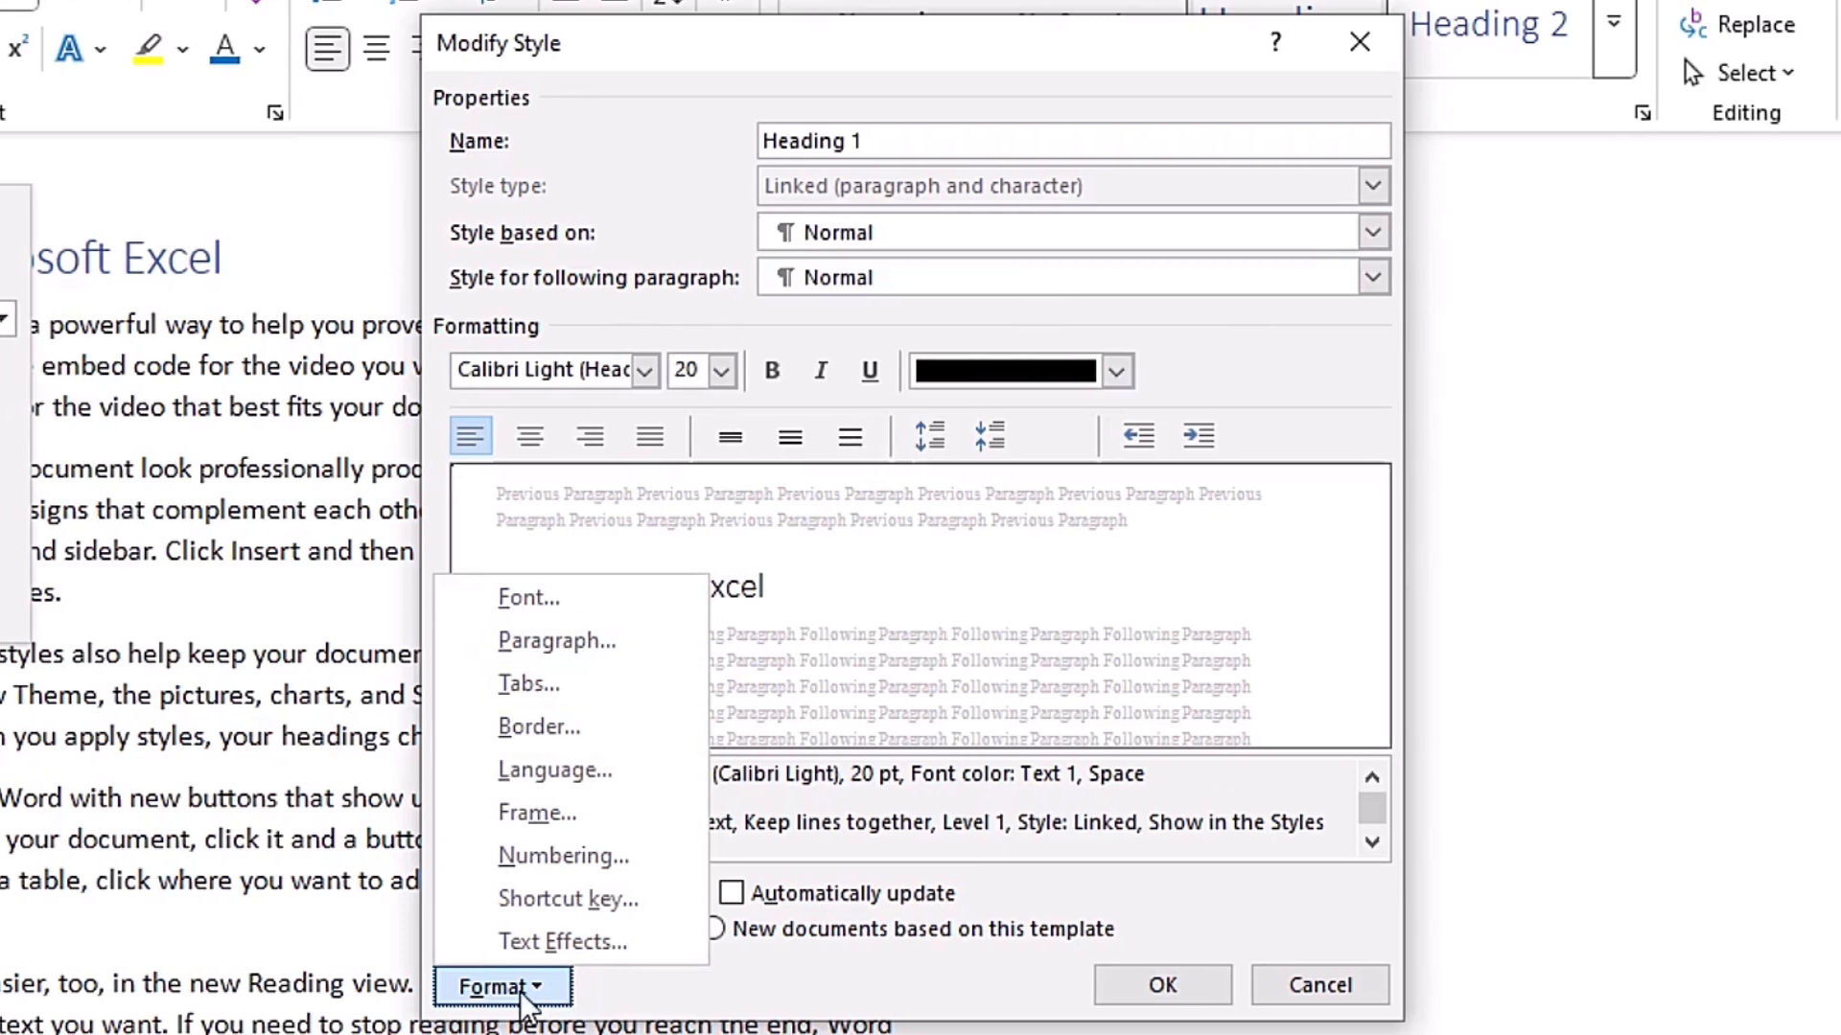
pyautogui.click(528, 598)
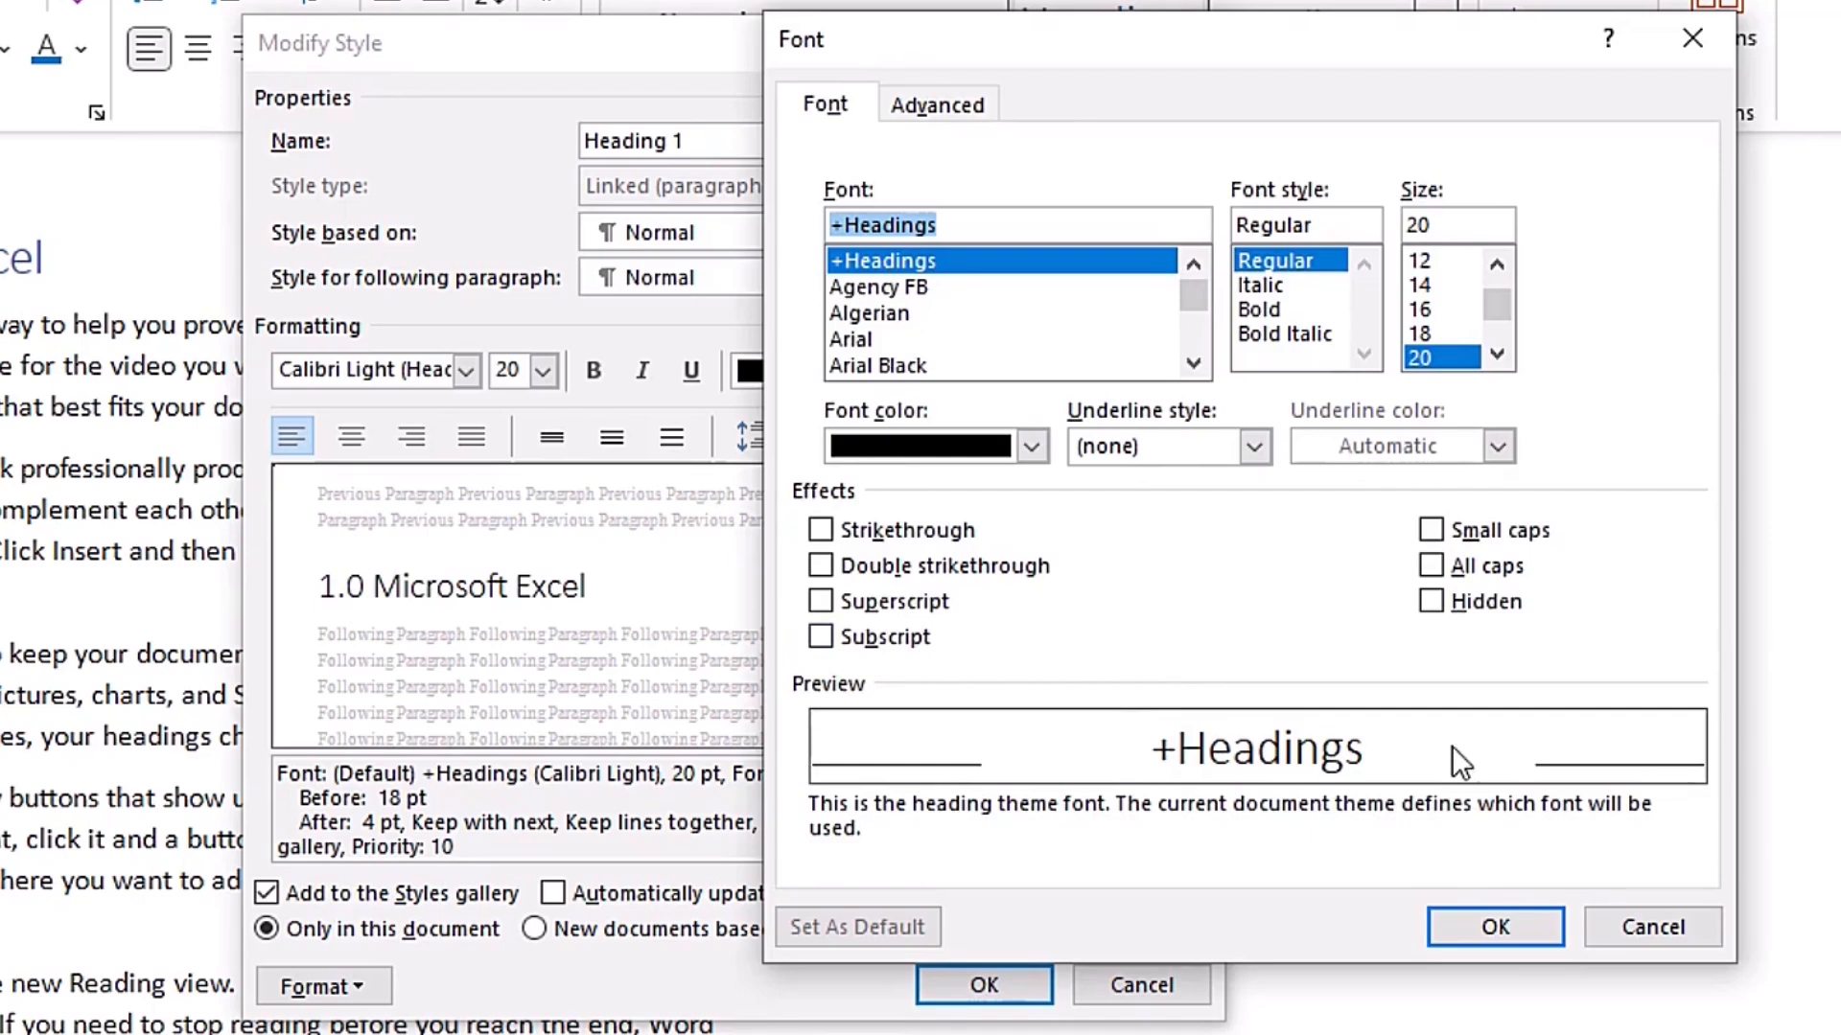
pyautogui.click(1652, 927)
pyautogui.click(323, 987)
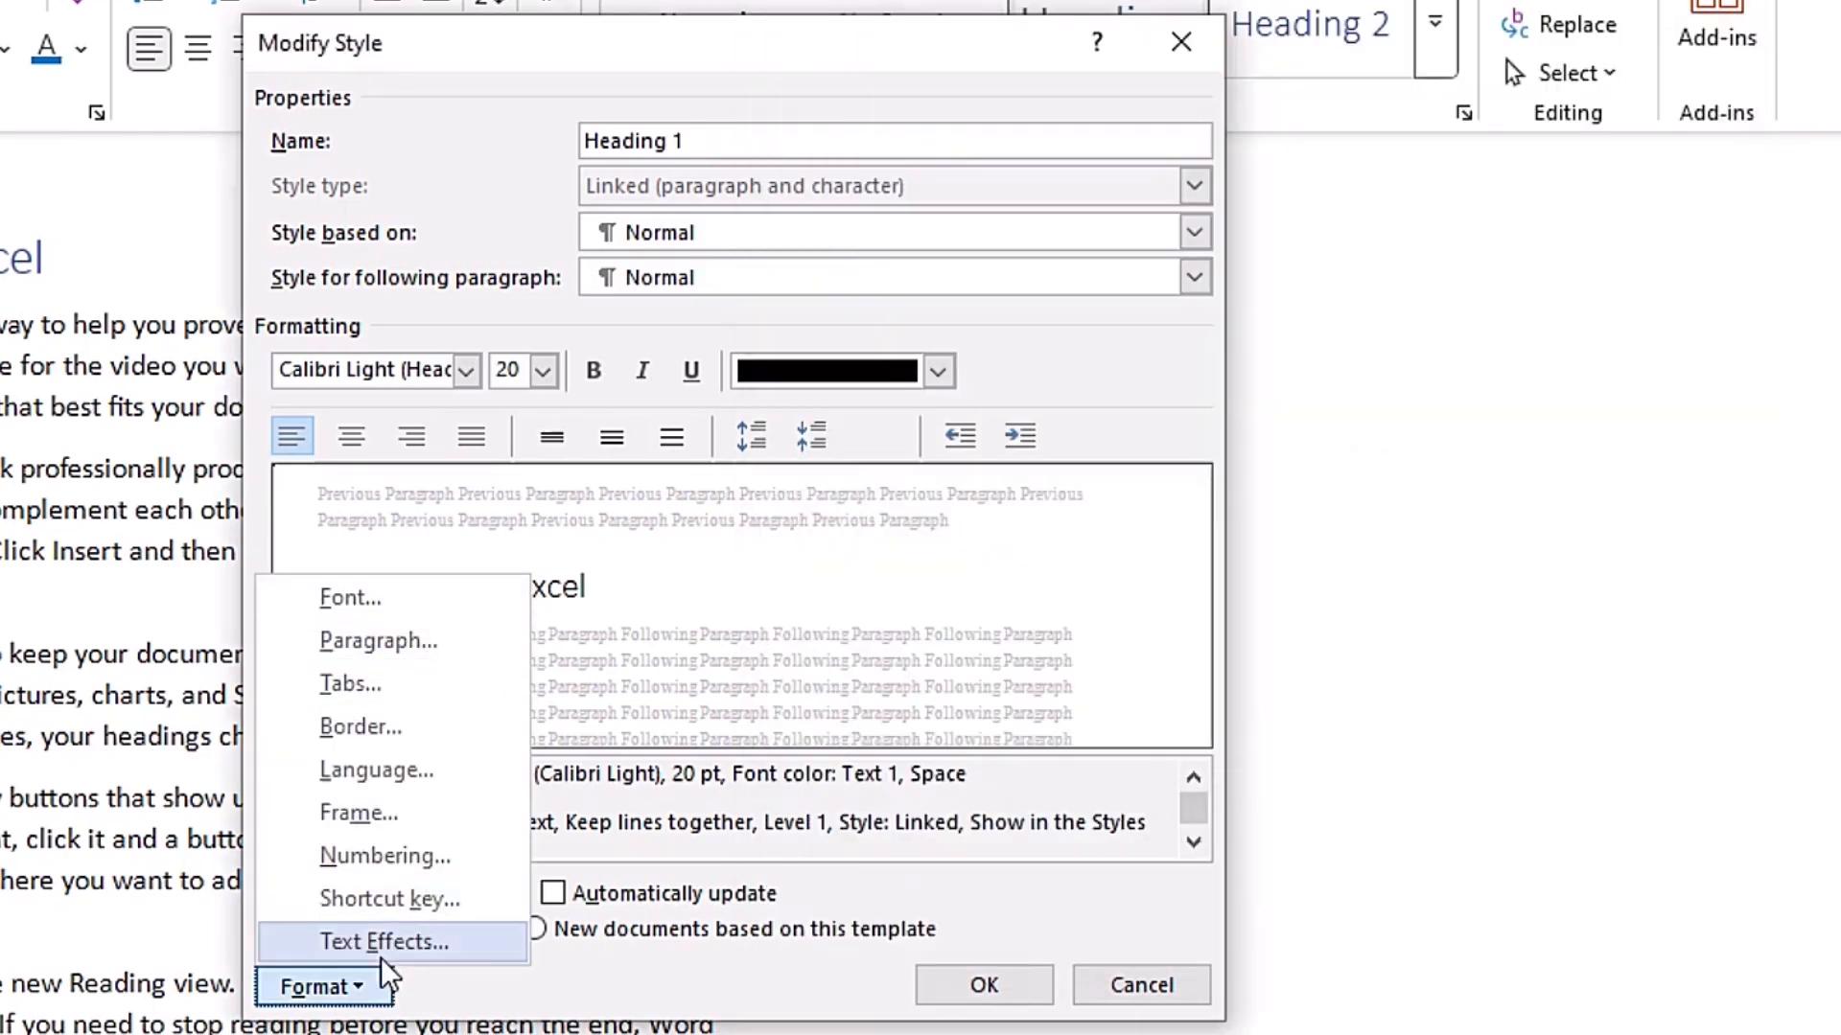
pyautogui.click(461, 984)
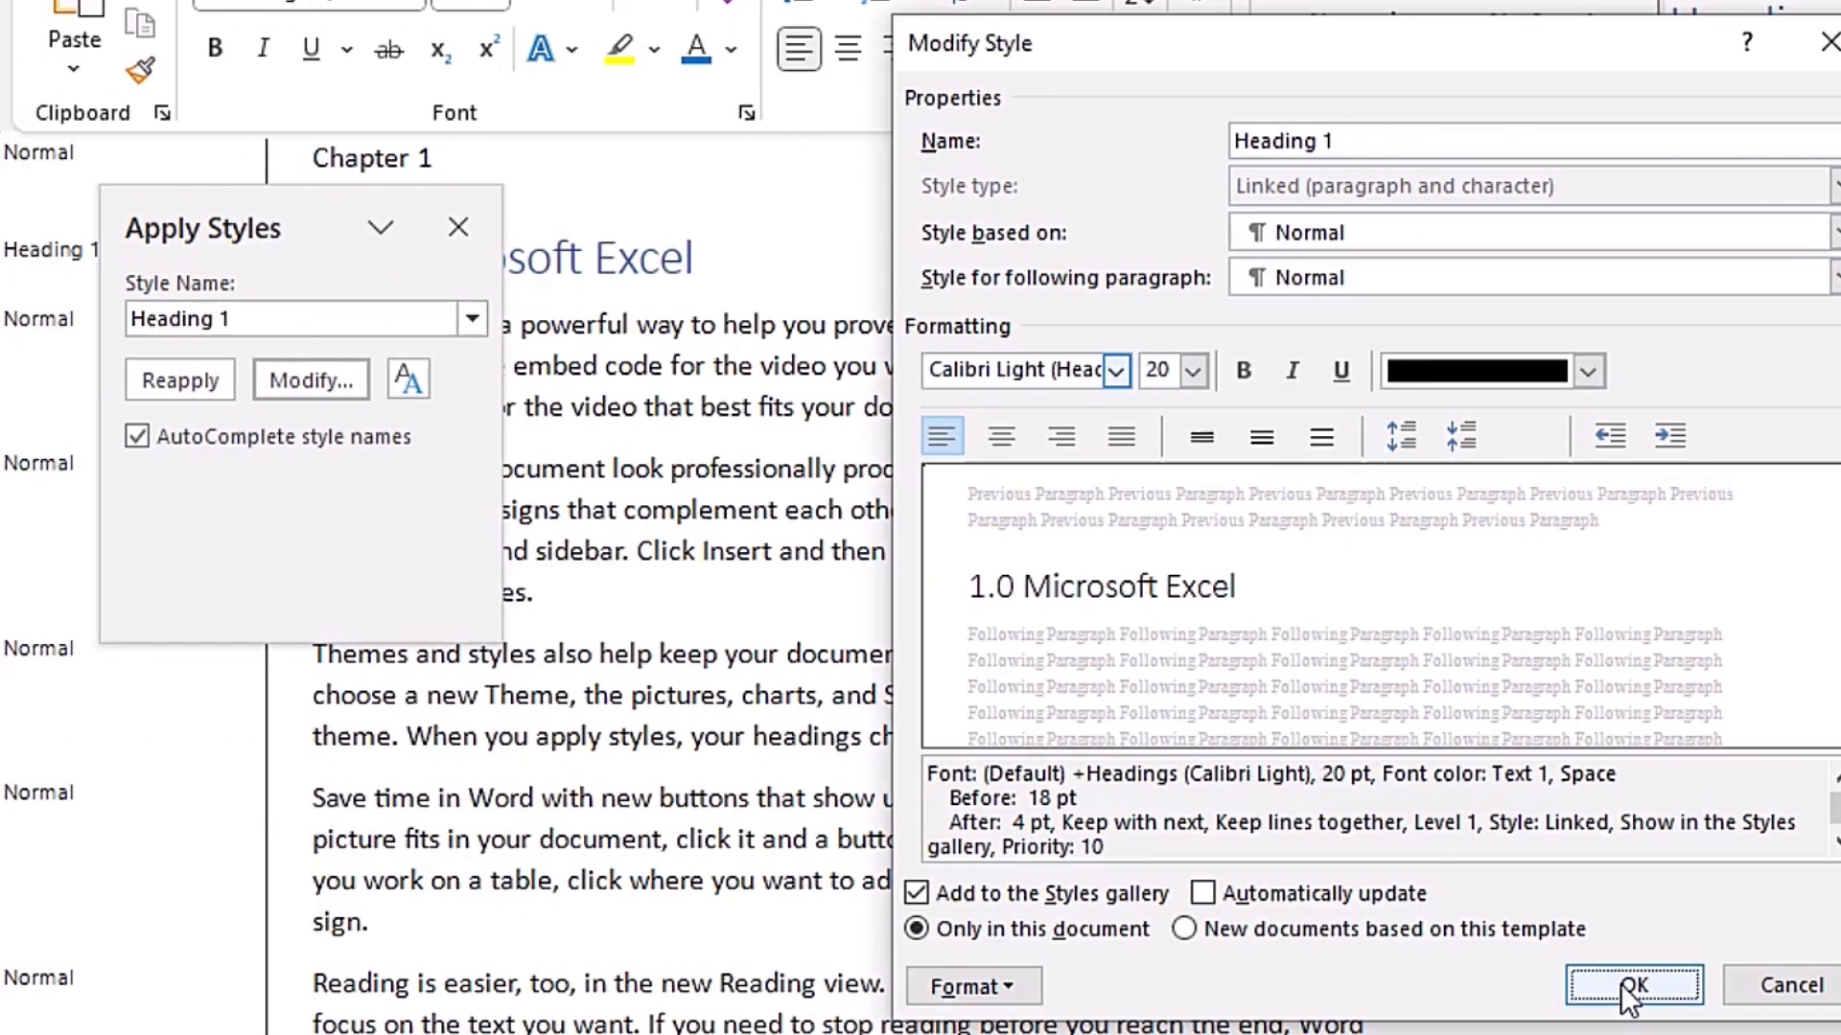
# - Confirm the Heading 1 style changes and close the Apply Styles pane
pyautogui.click(980, 986)
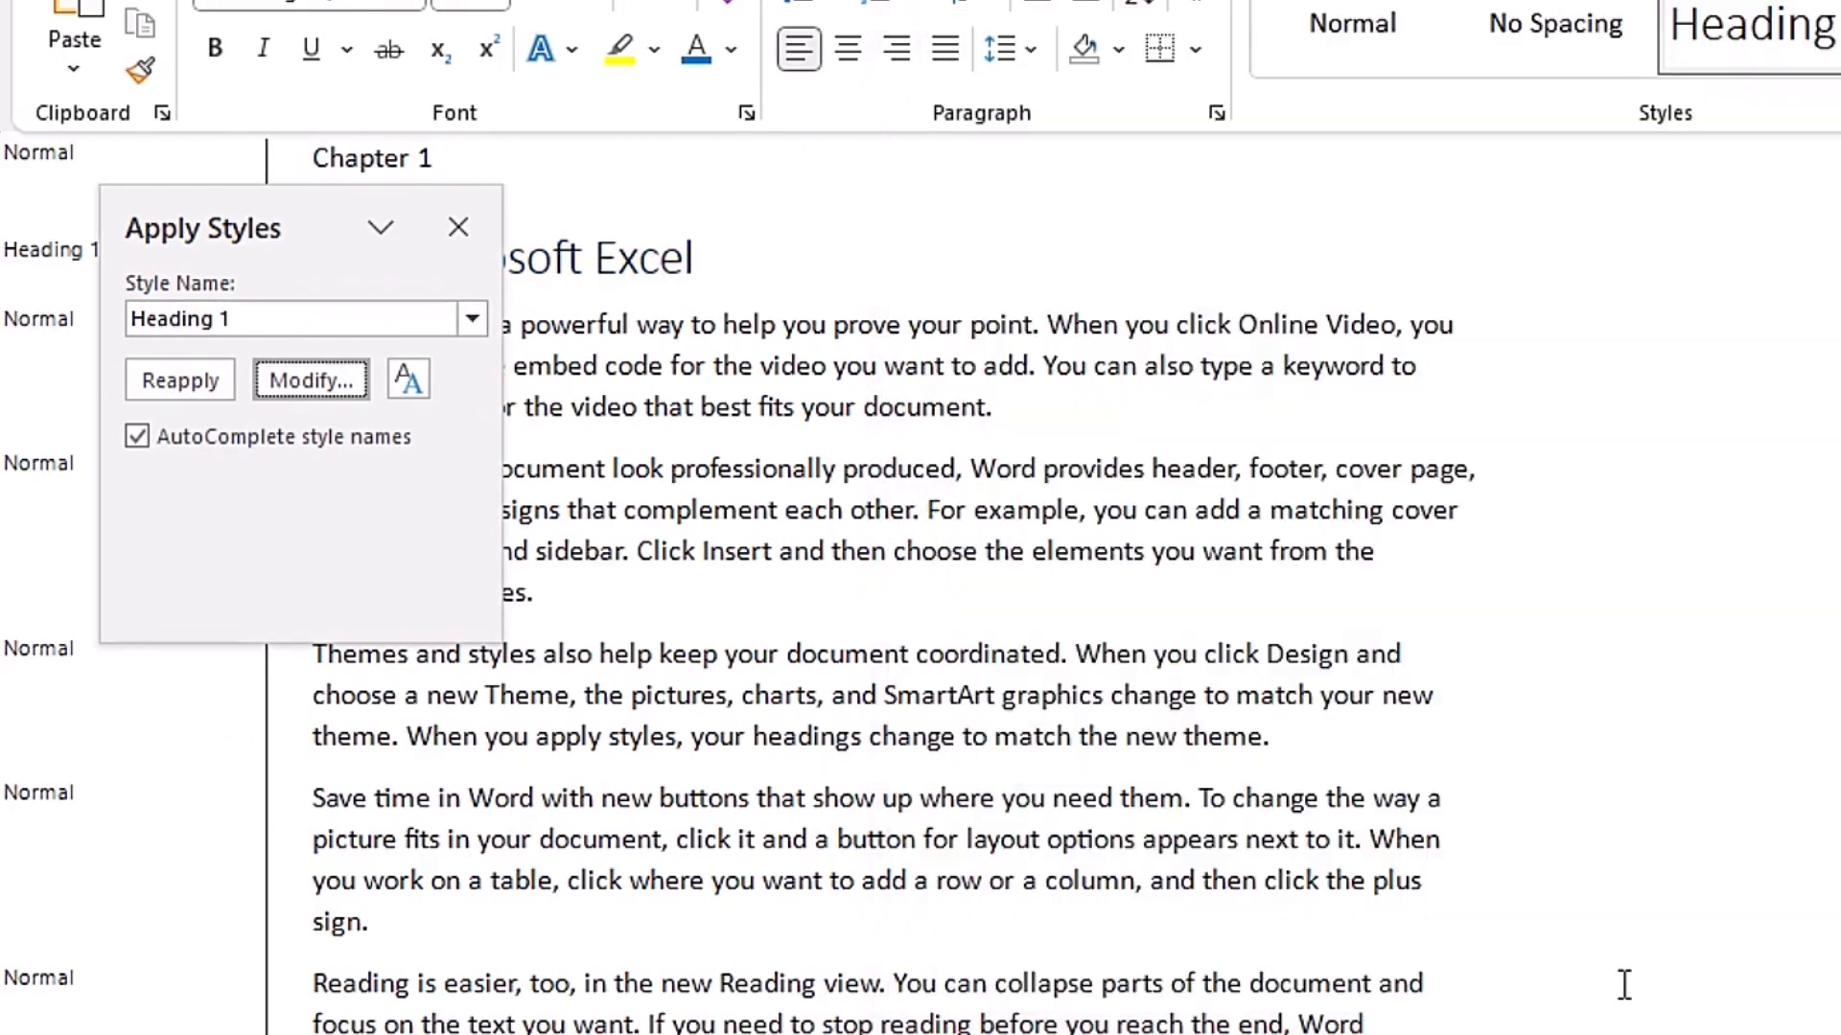
pyautogui.click(458, 227)
pyautogui.click(432, 259)
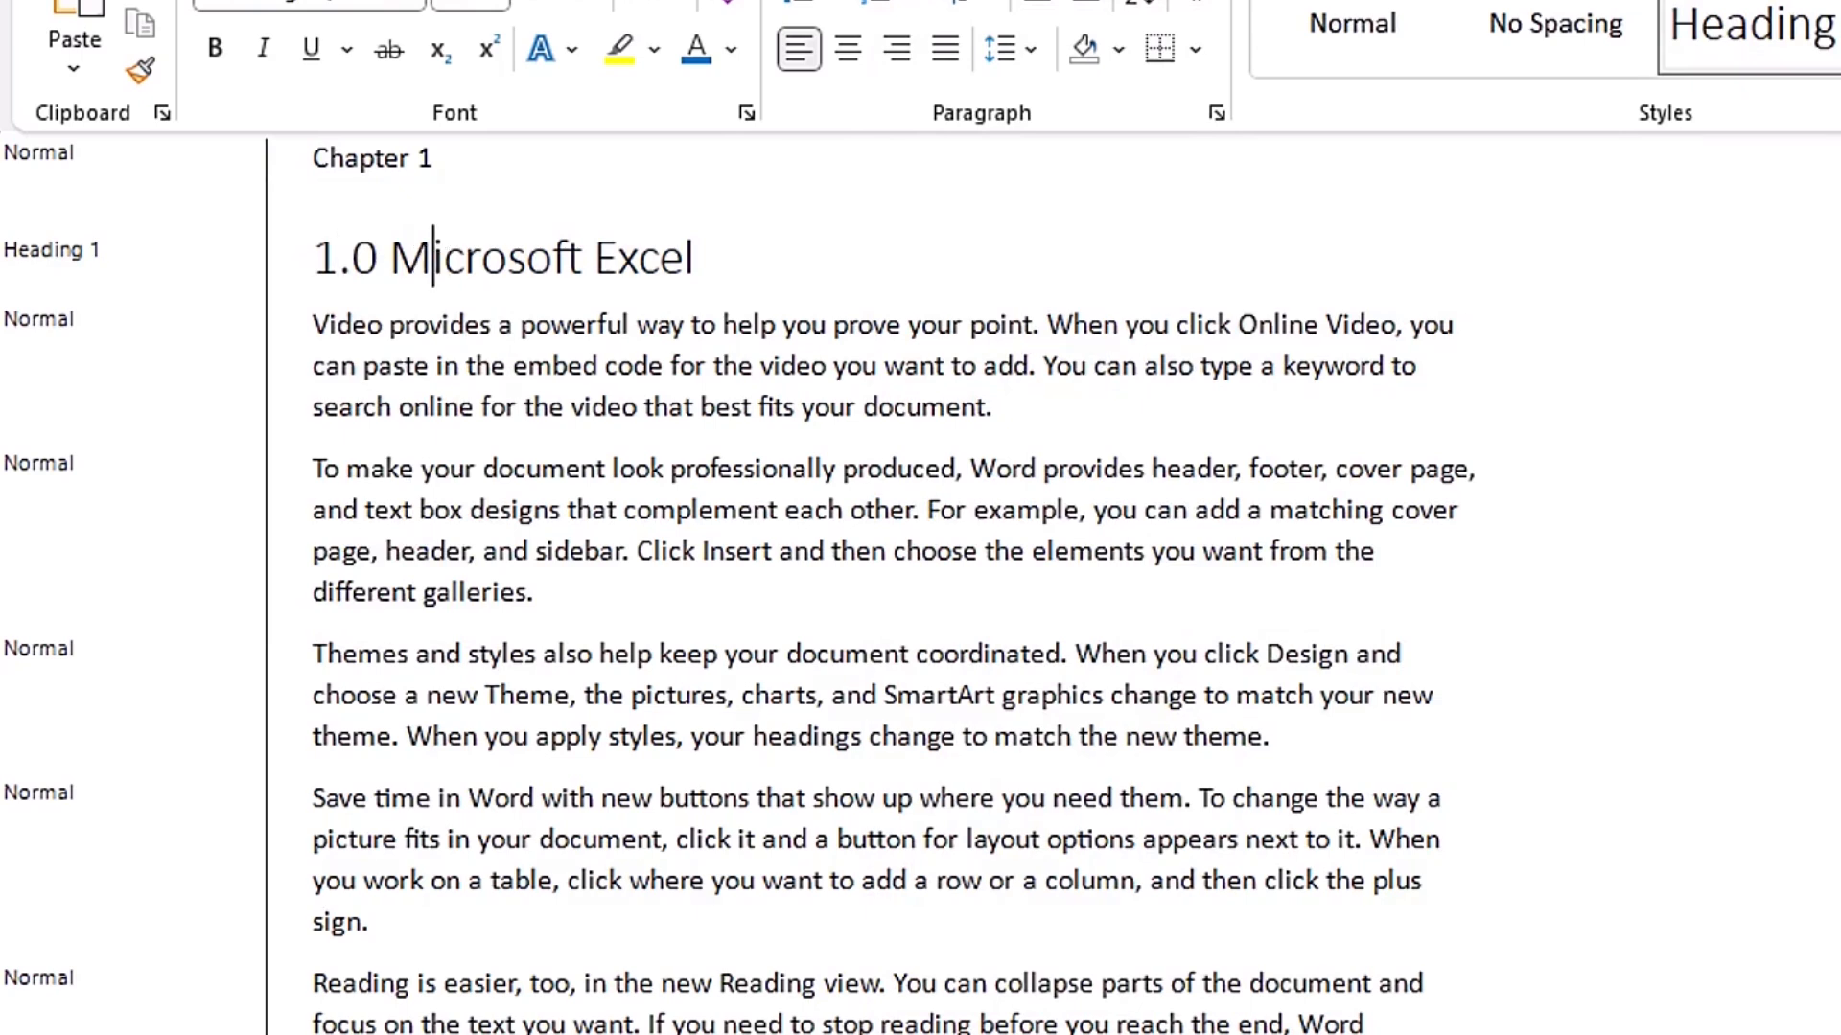
# - Modify the Heading 2 style from the style gallery so its font color is Automatic
pyautogui.scroll(-1, 629, 233)
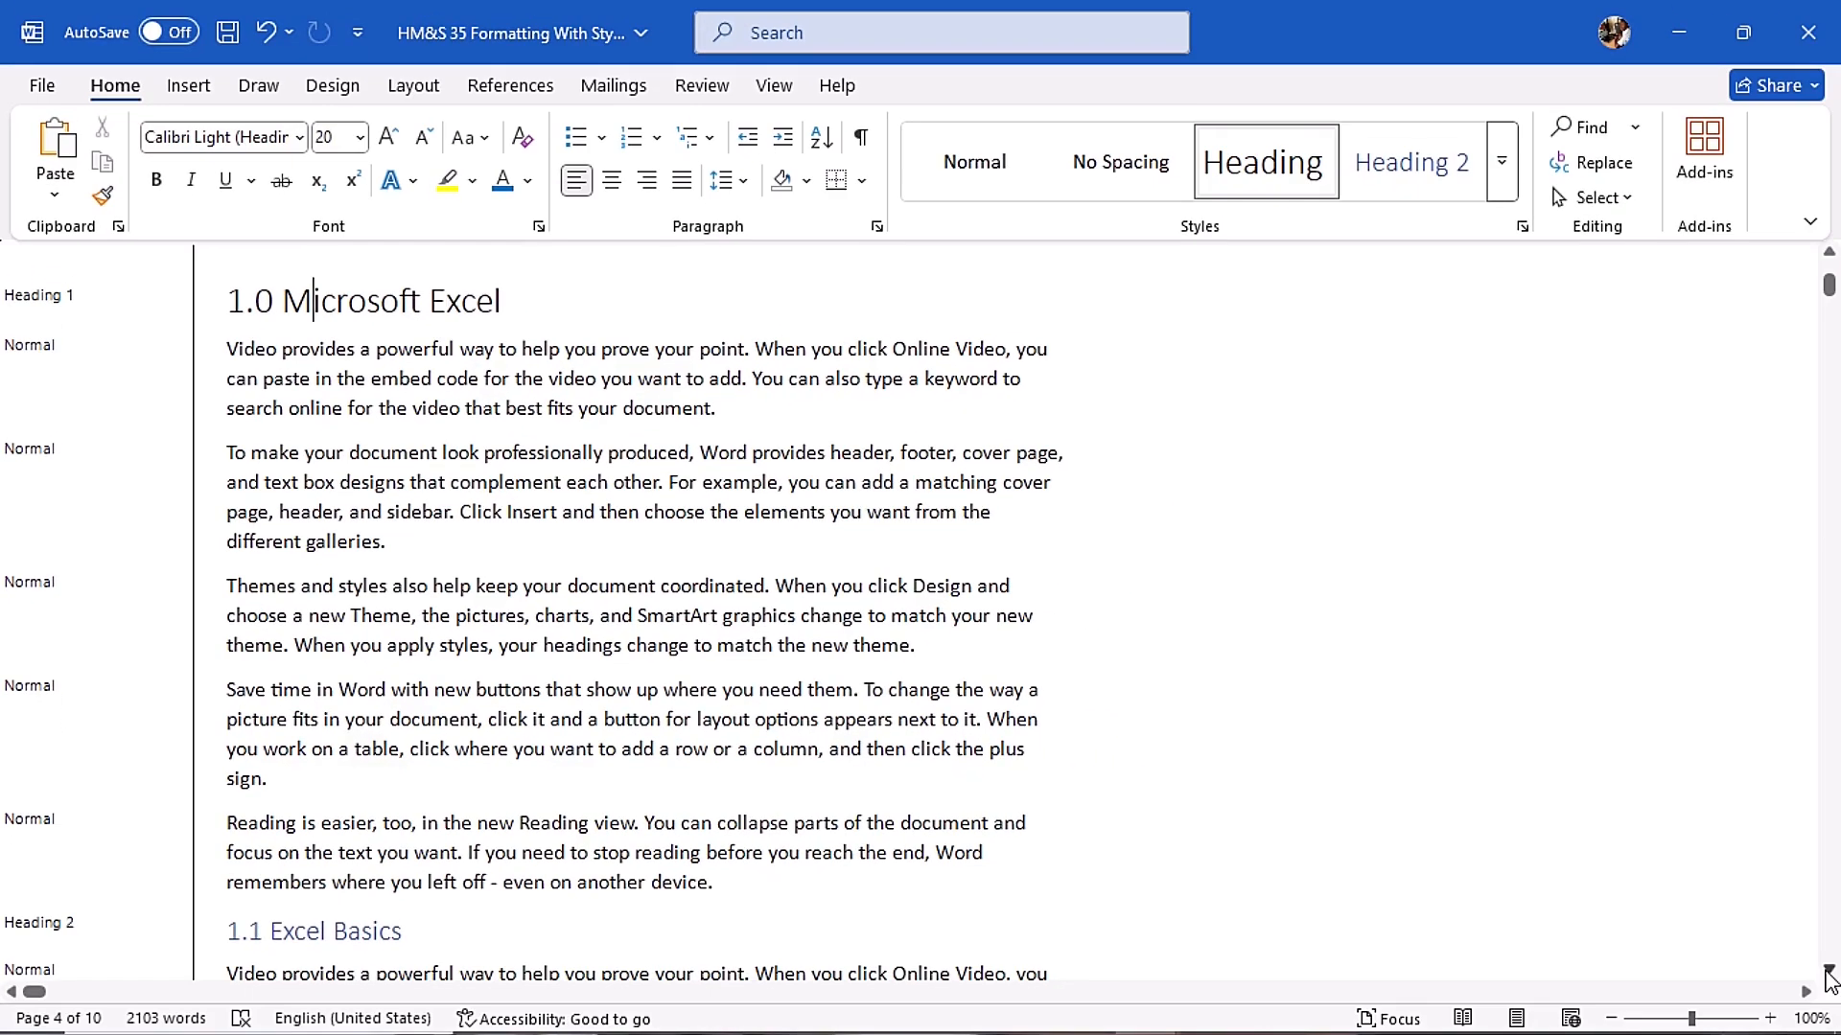
pyautogui.click(1829, 971)
pyautogui.scroll(-10, 1829, 976)
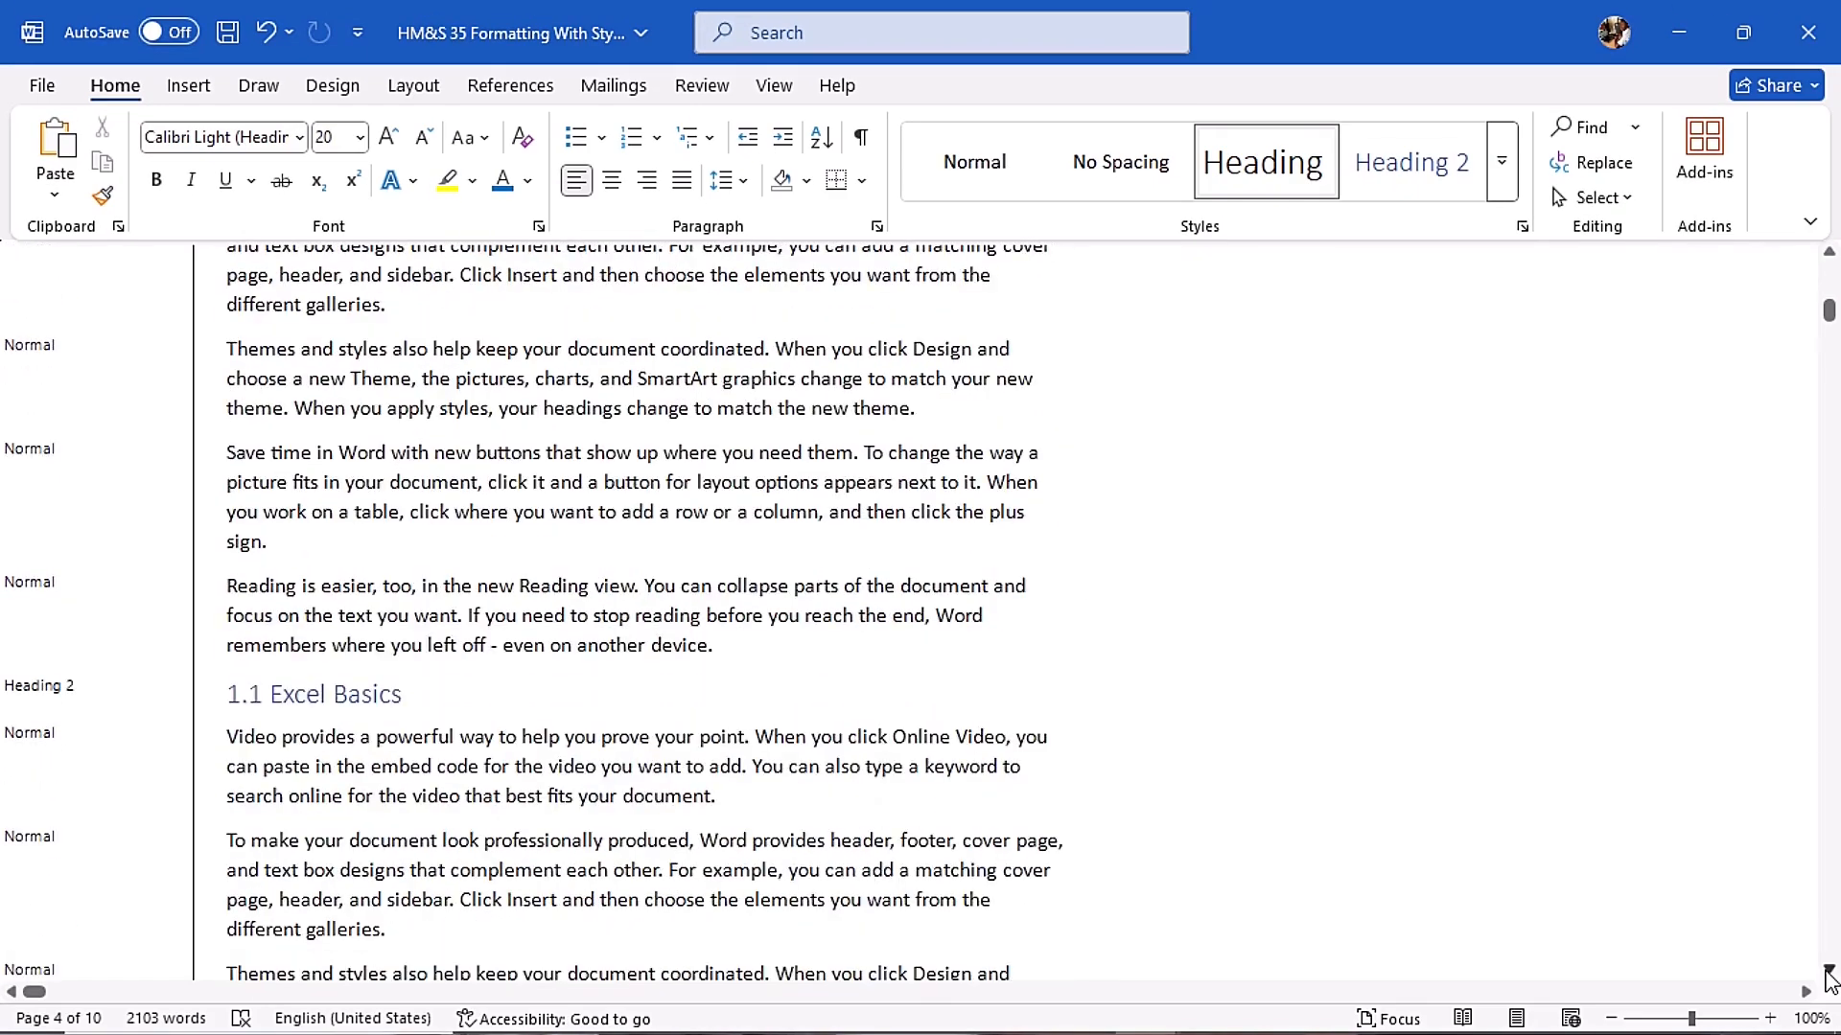
pyautogui.scroll(-2, 1829, 975)
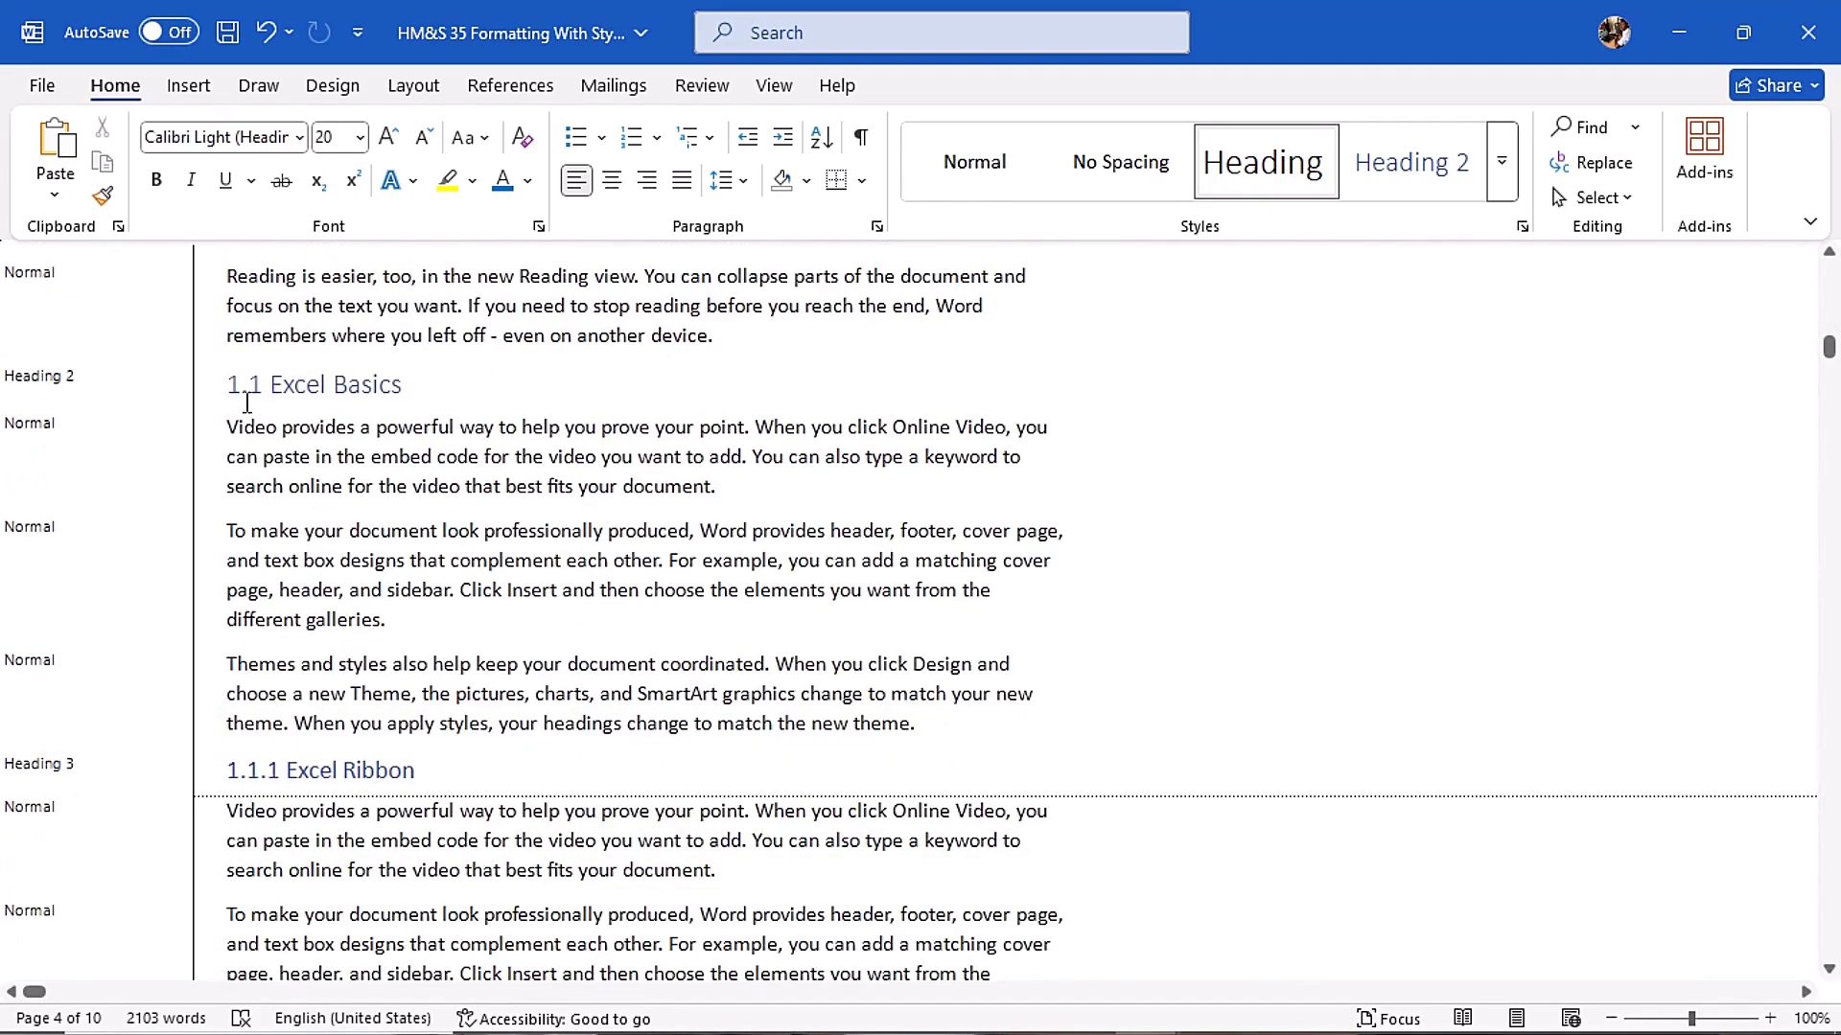
pyautogui.scroll(-10, 333, 510)
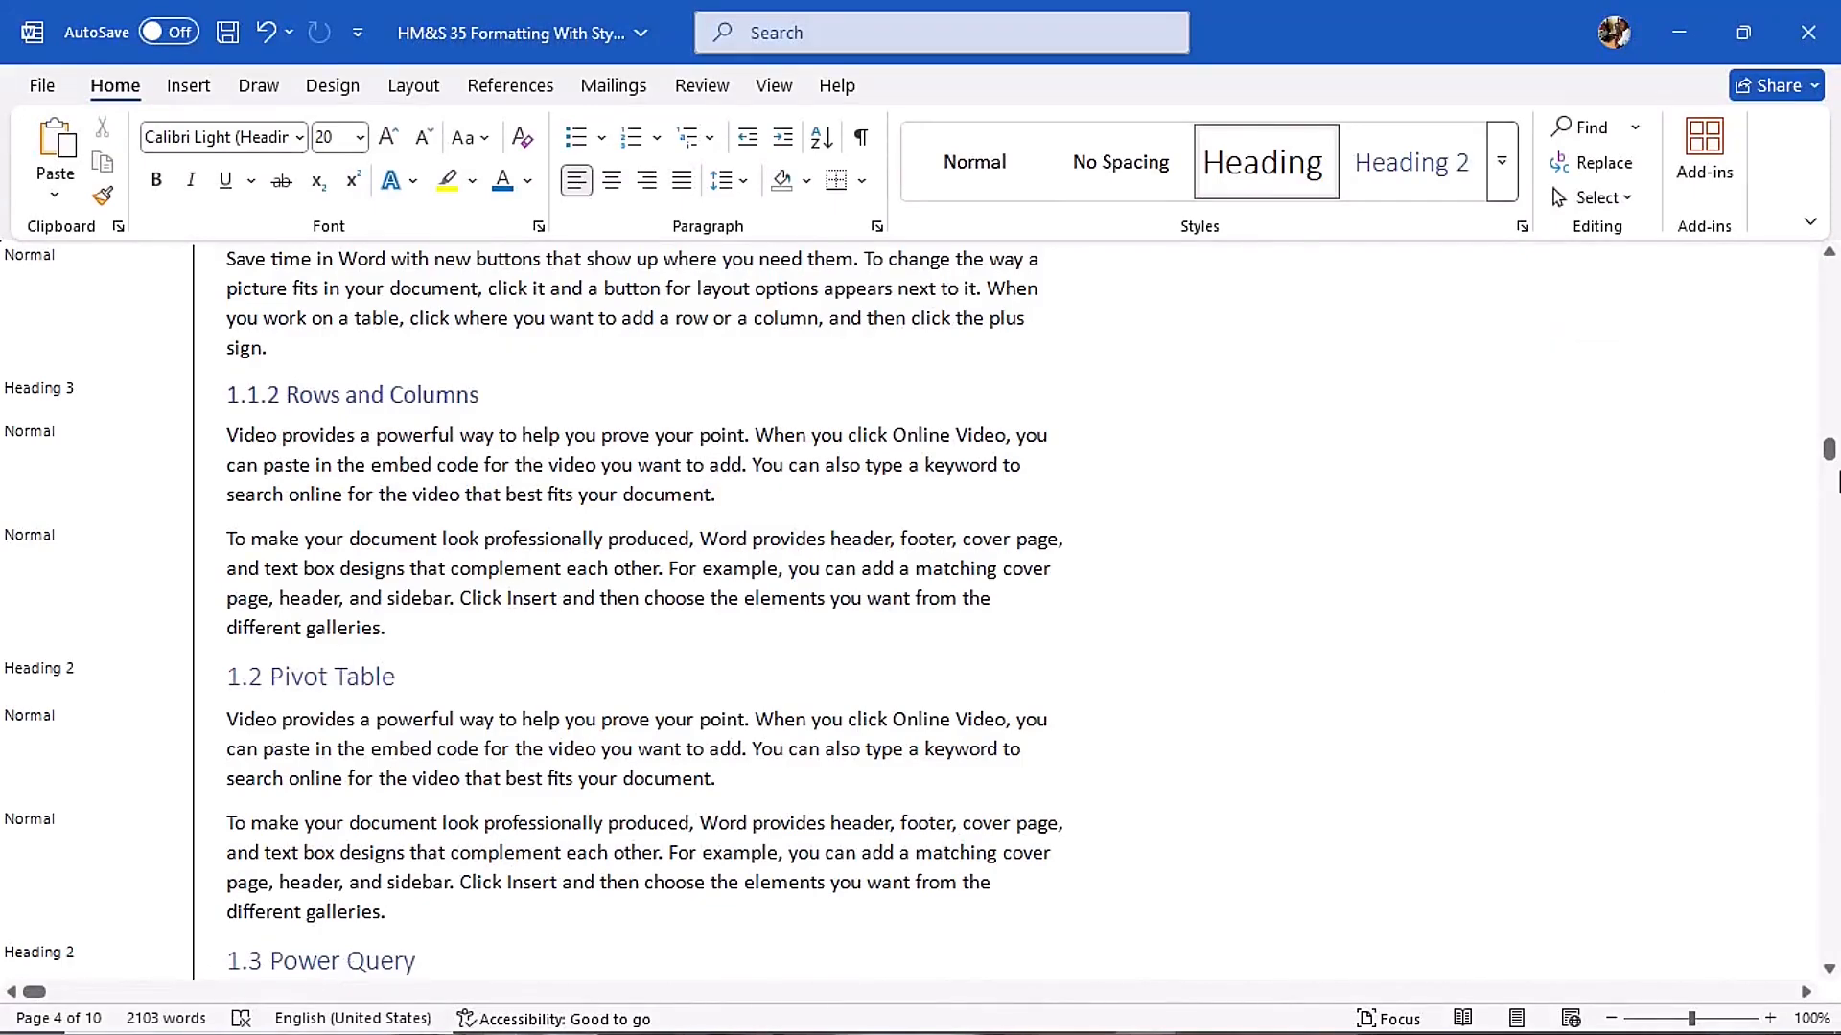
pyautogui.scroll(10, 469, 398)
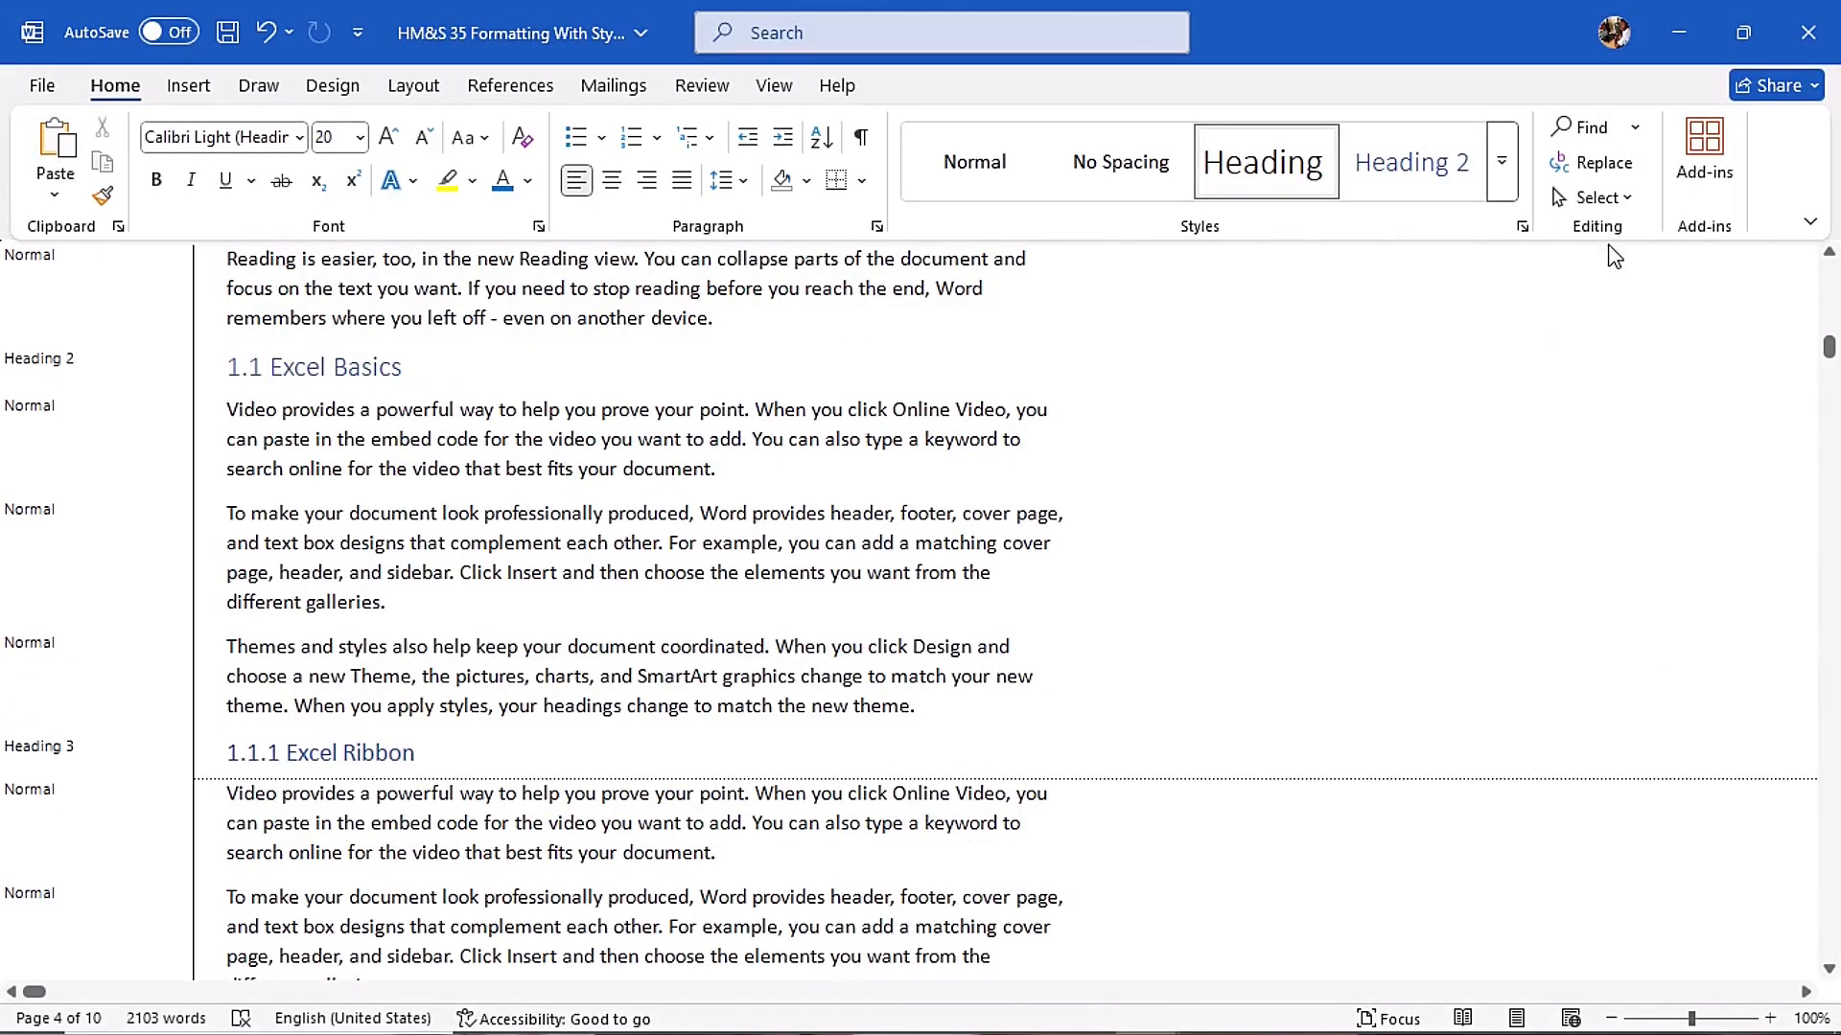
pyautogui.rightClick(1423, 160)
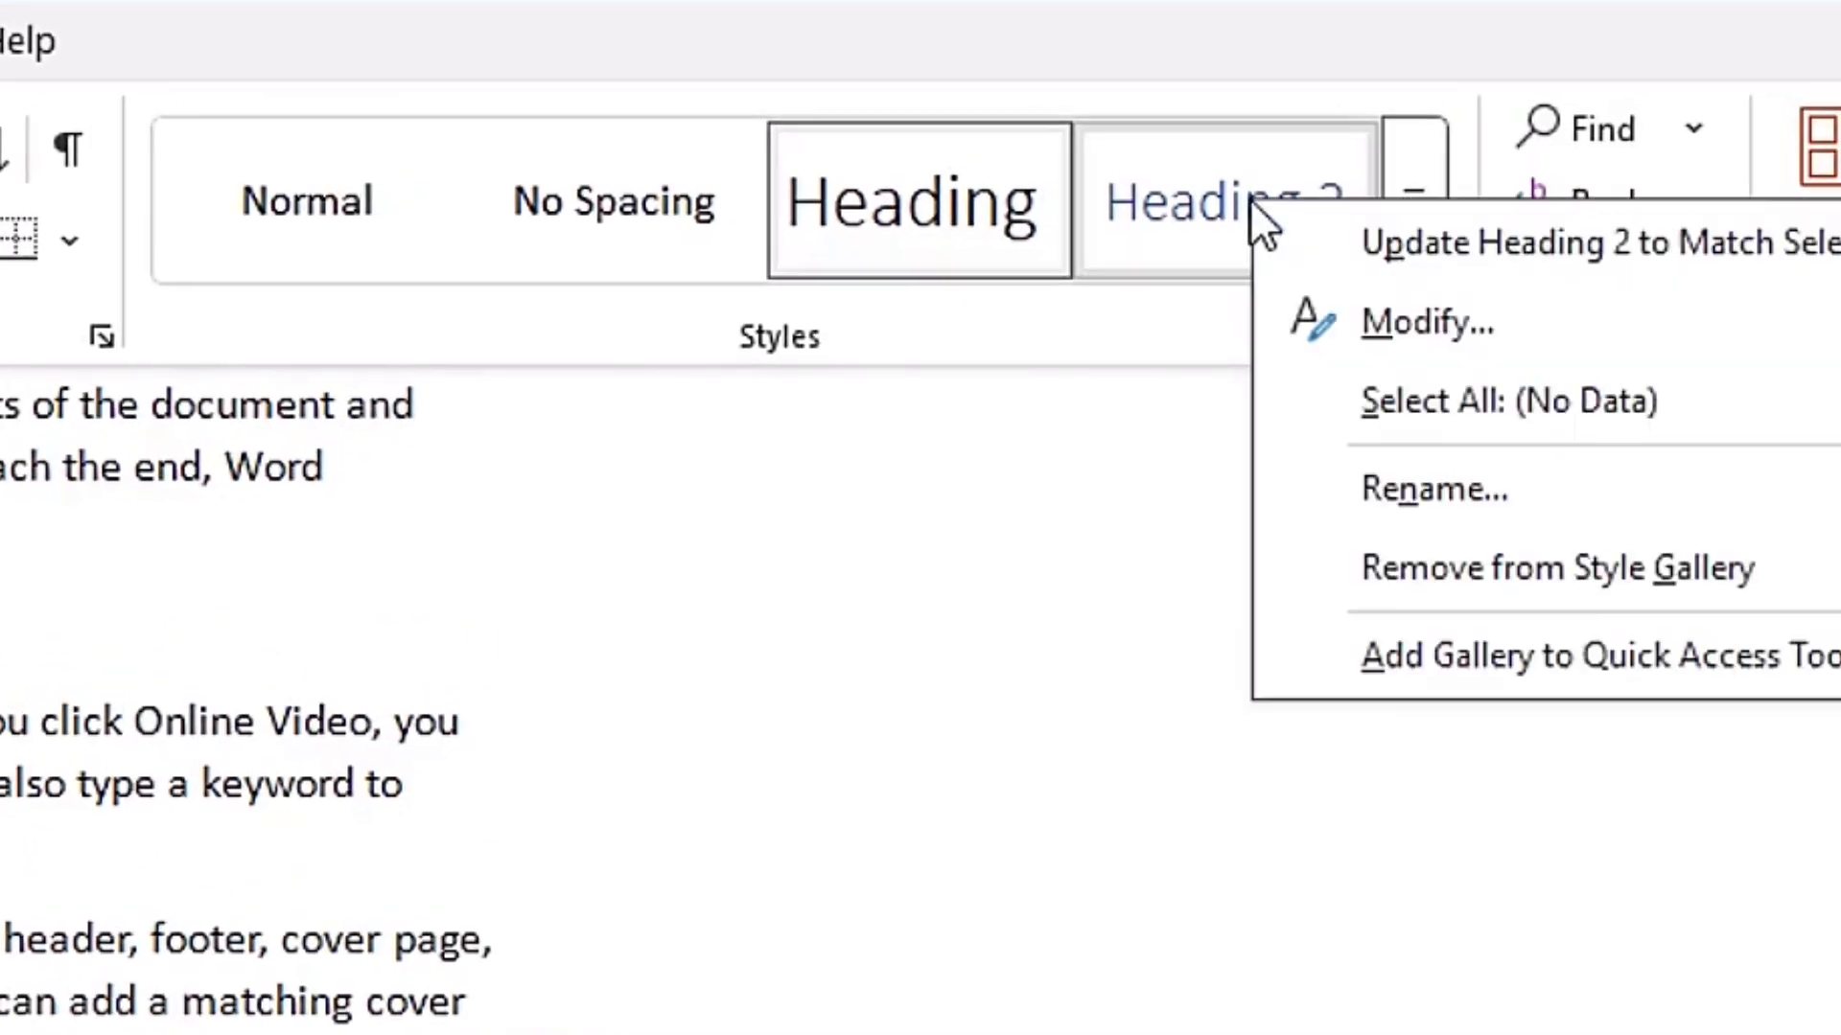
pyautogui.click(1481, 328)
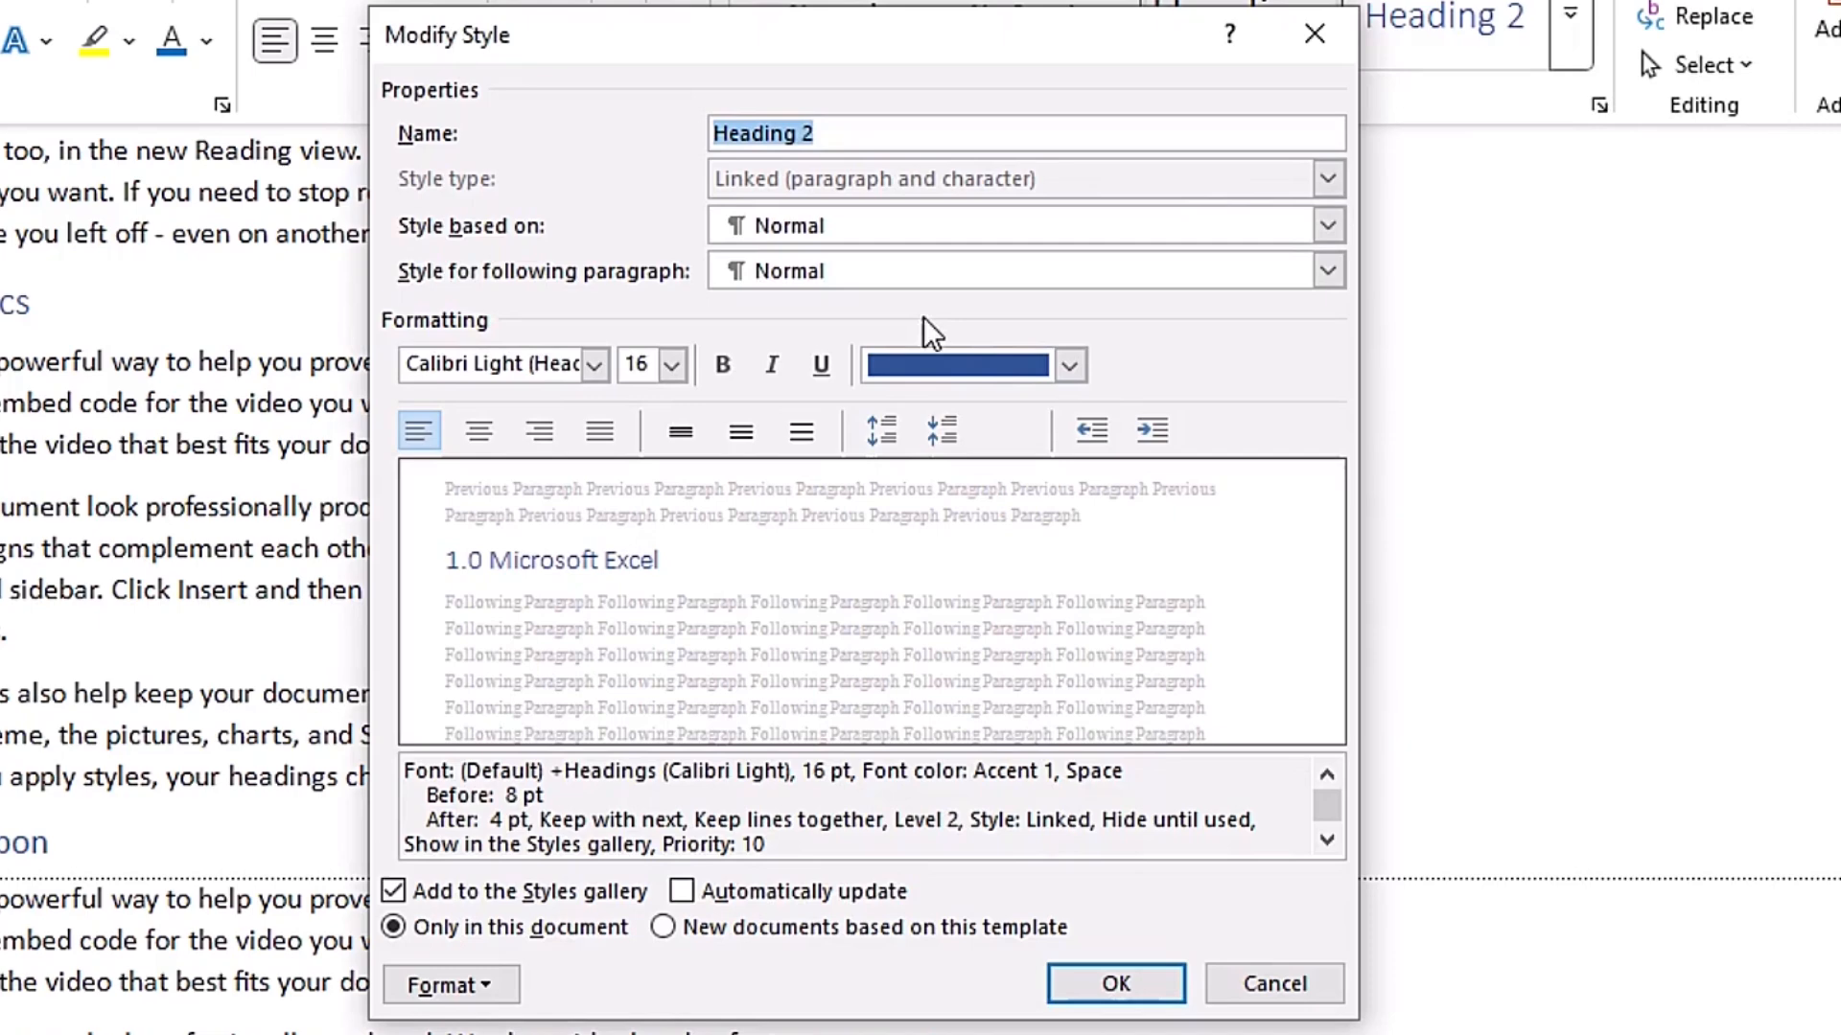
pyautogui.click(1070, 365)
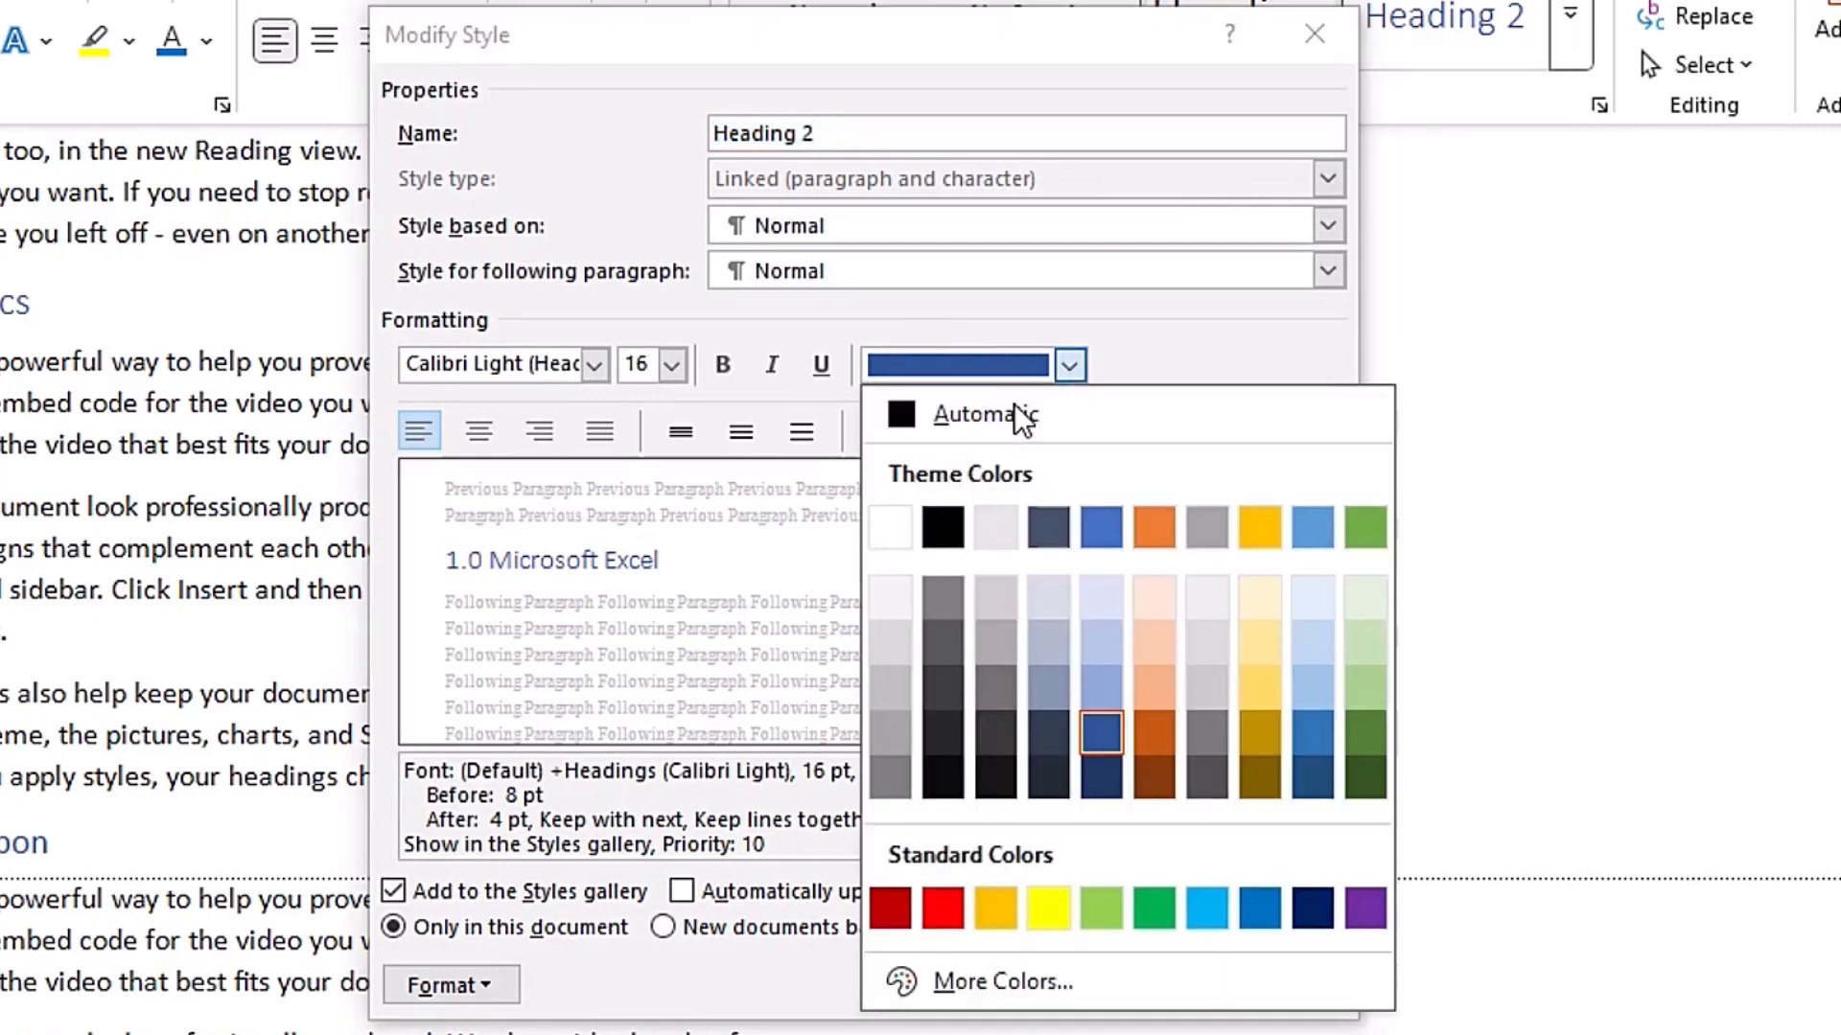
pyautogui.click(937, 429)
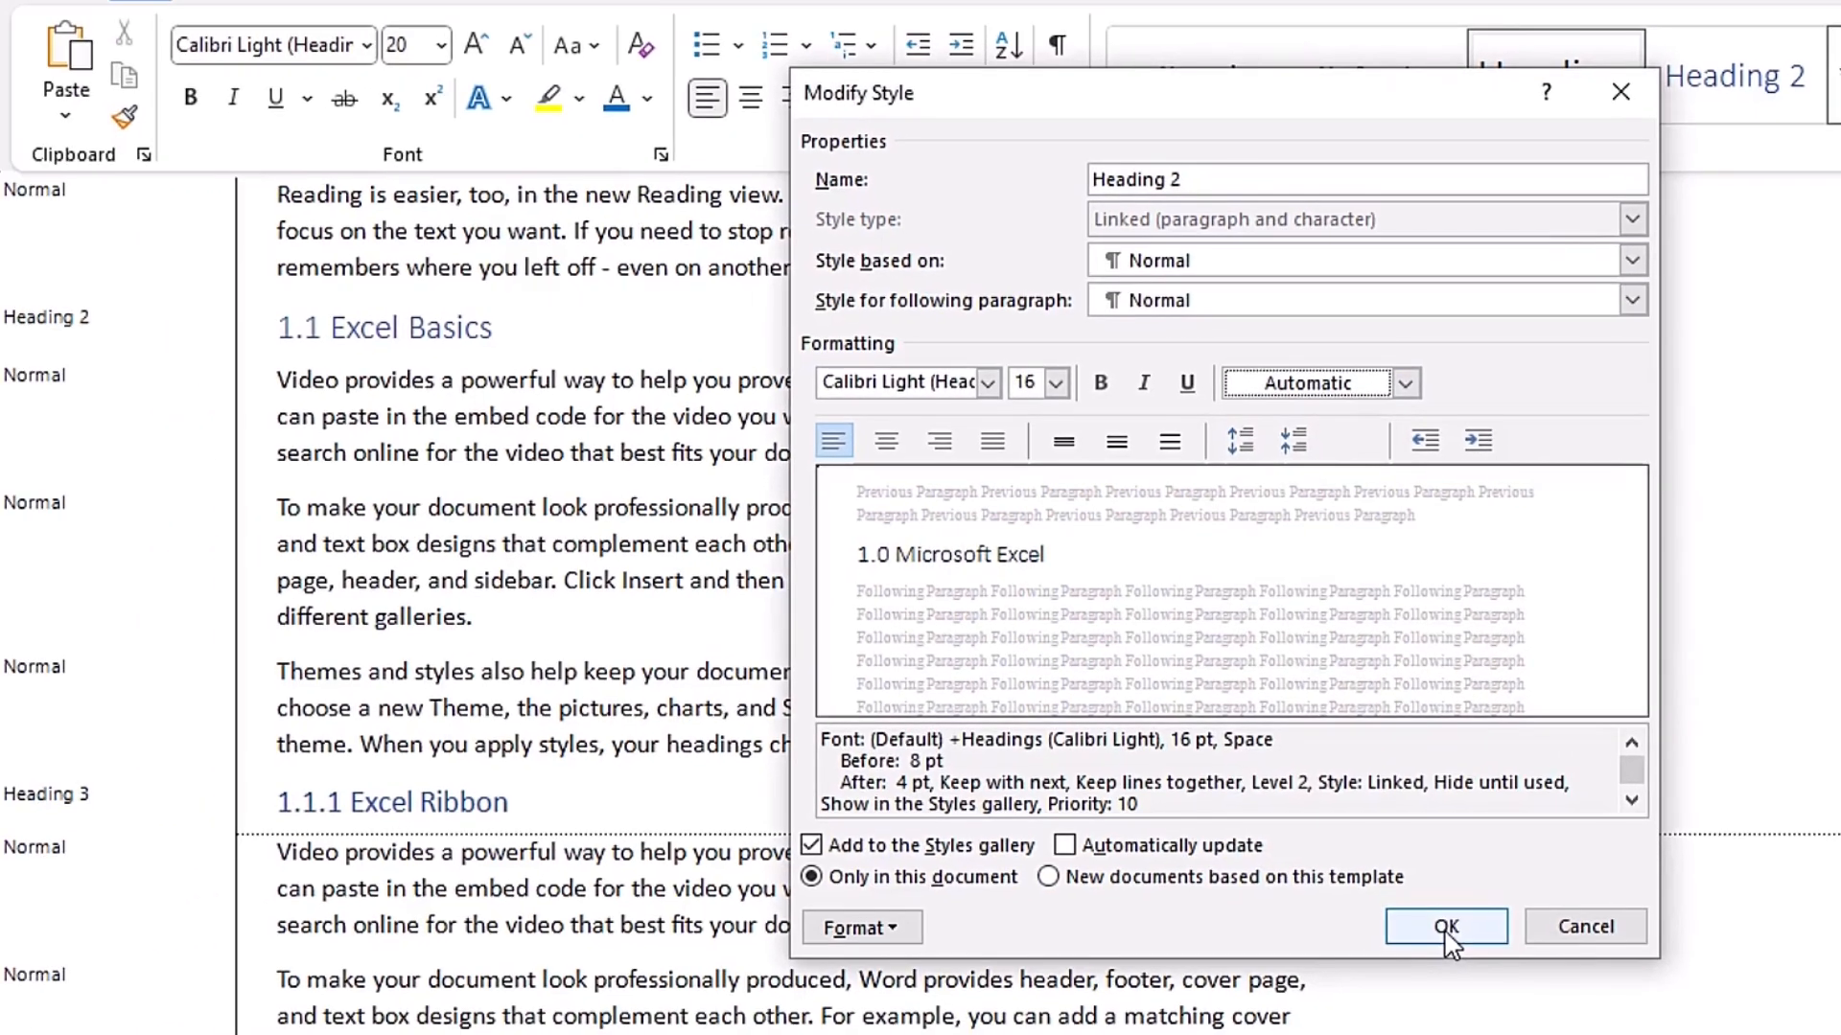
pyautogui.click(1446, 927)
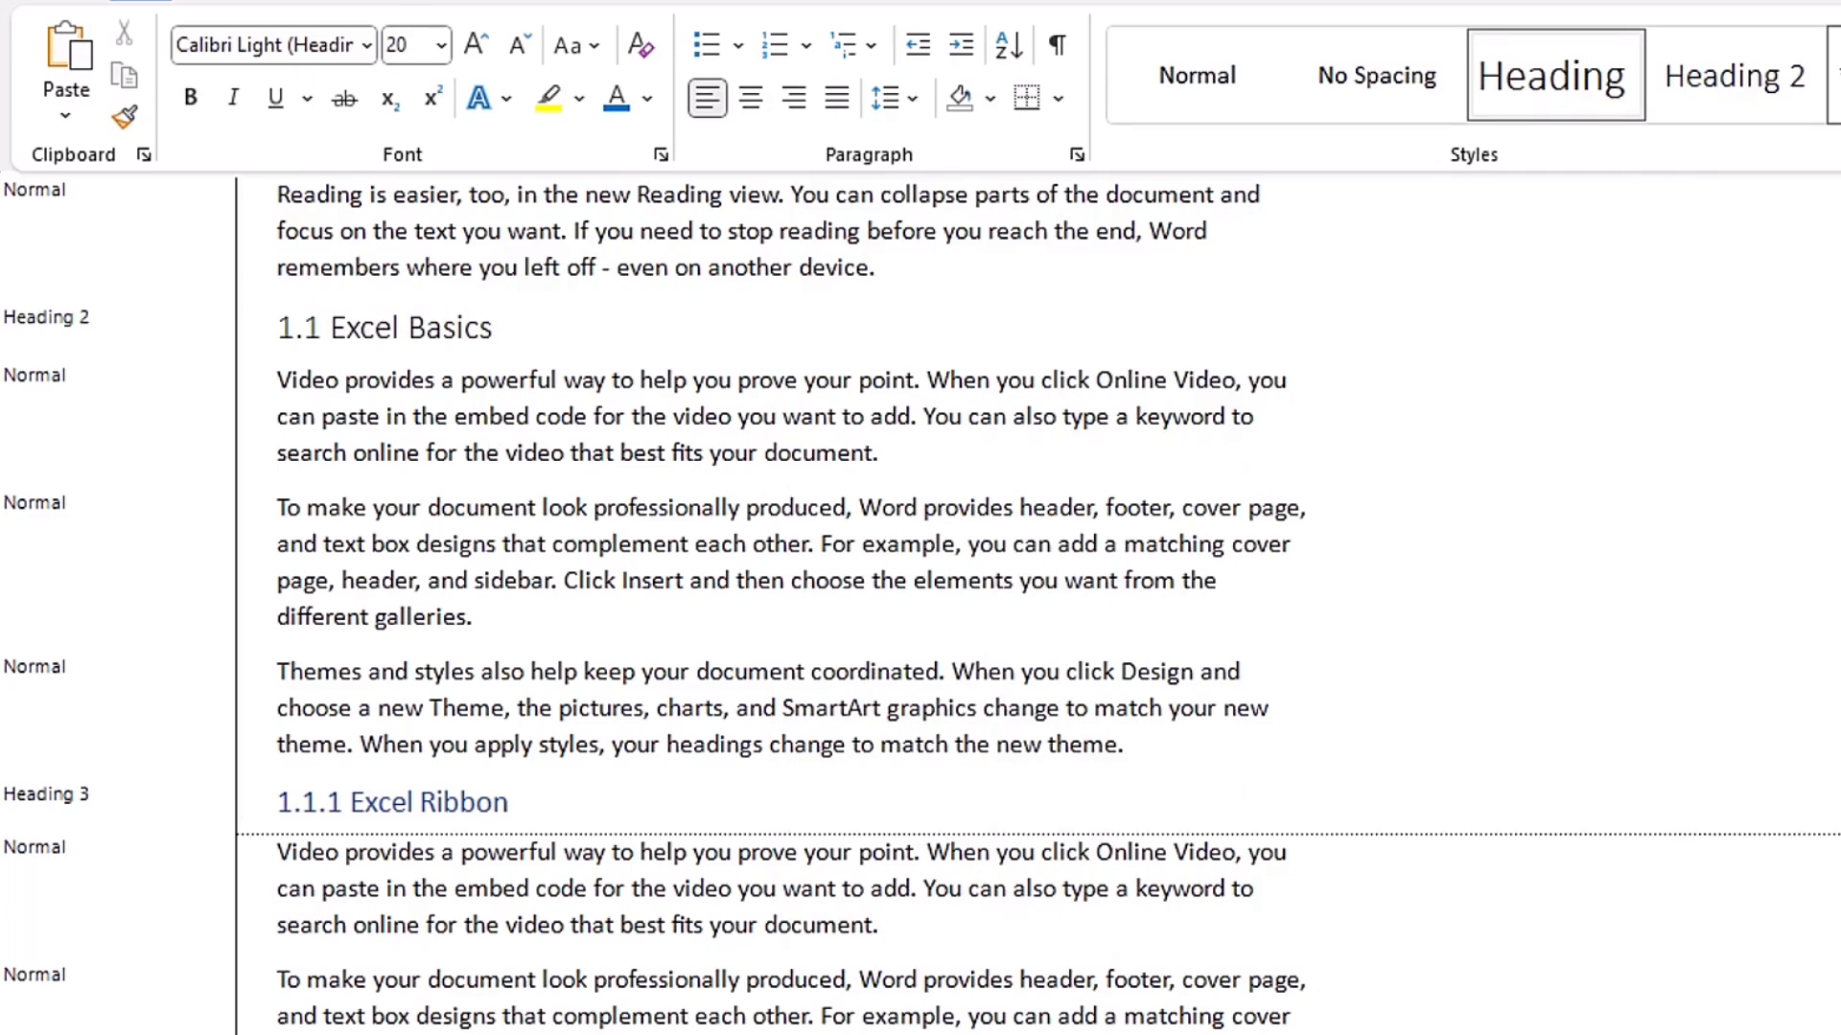
# - Select the "1.1.1 Excel Ribbon" heading and modify the Heading 3 style so its font color is Automatic
pyautogui.scroll(-10, 625, 701)
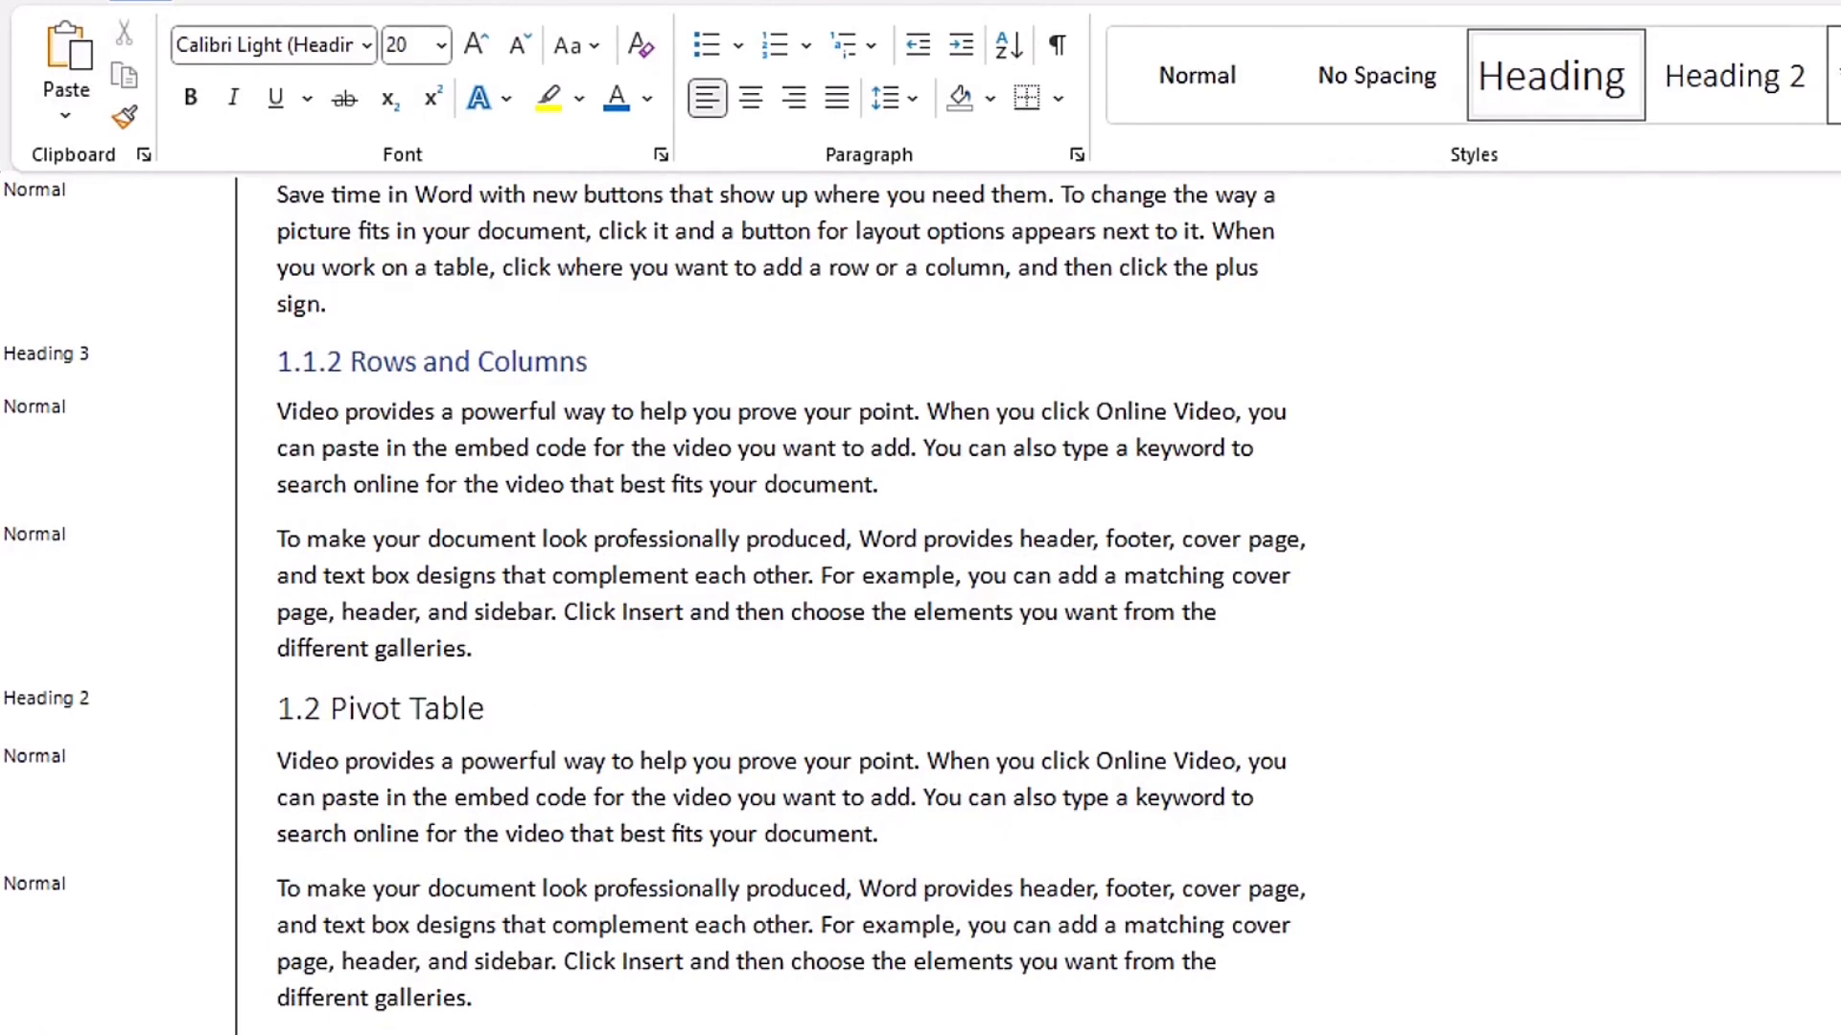
pyautogui.scroll(10, 457, 774)
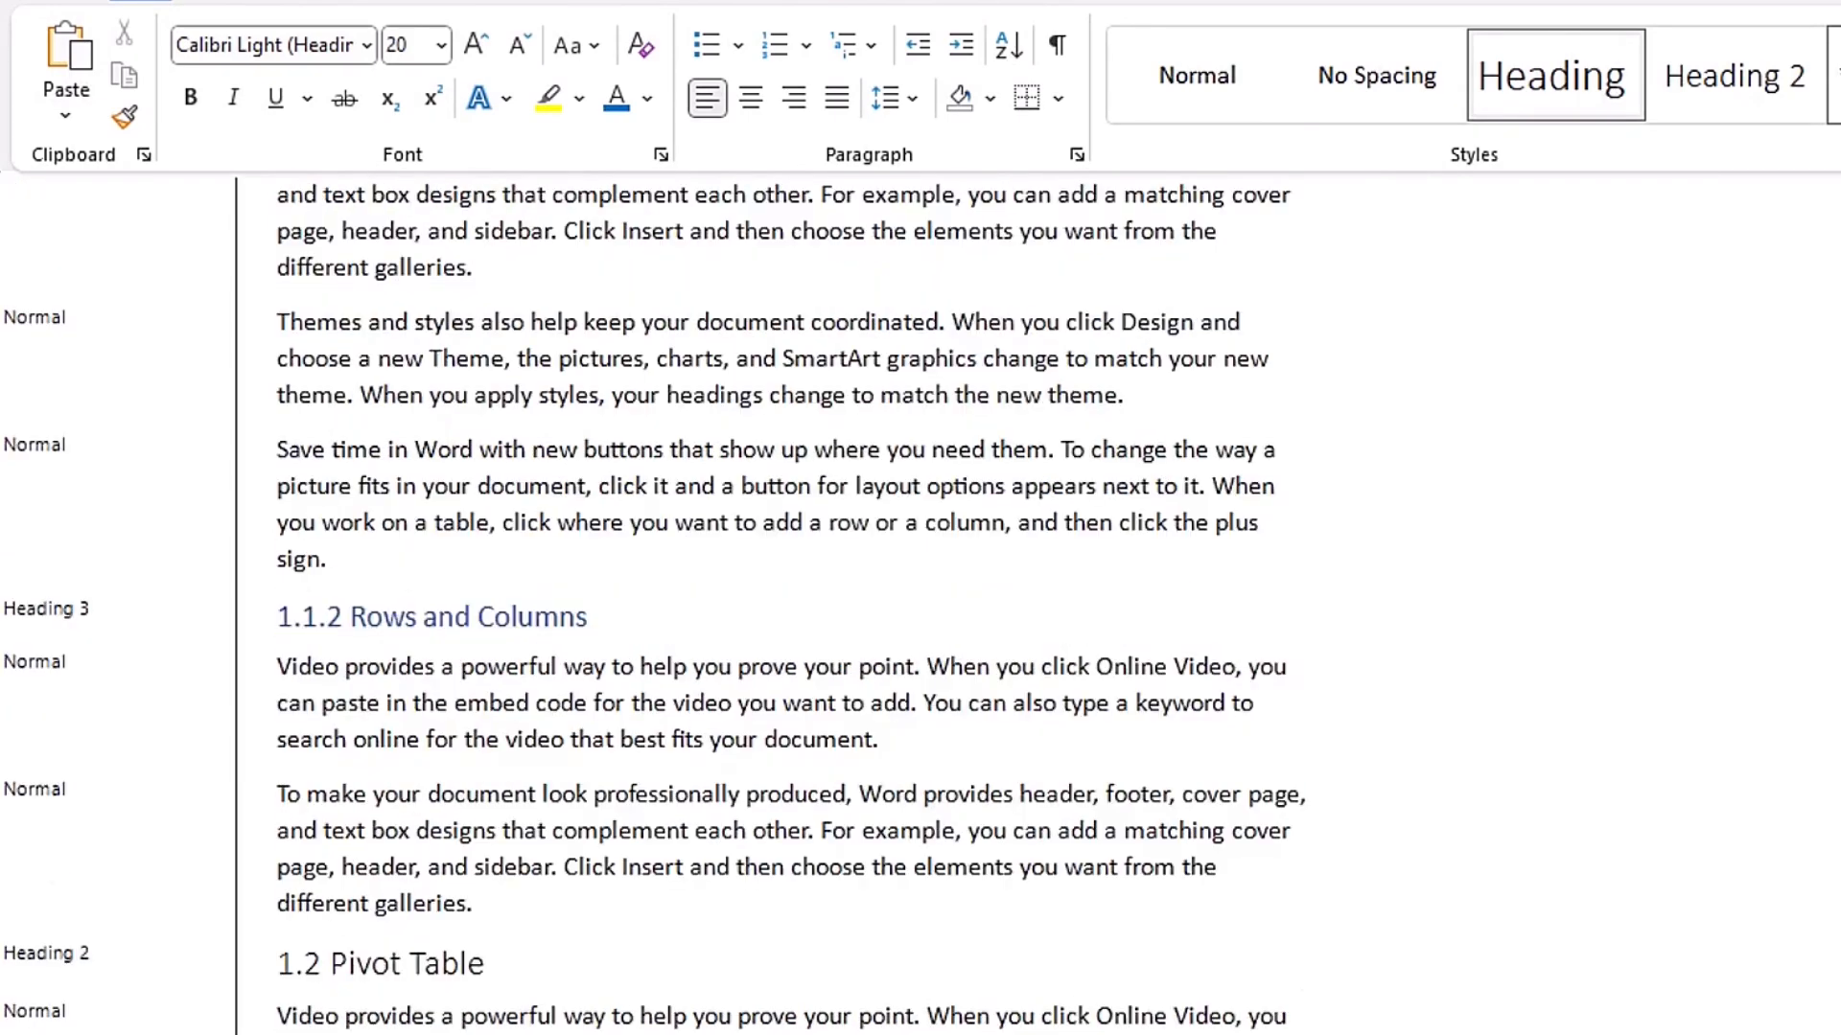
pyautogui.click(457, 765)
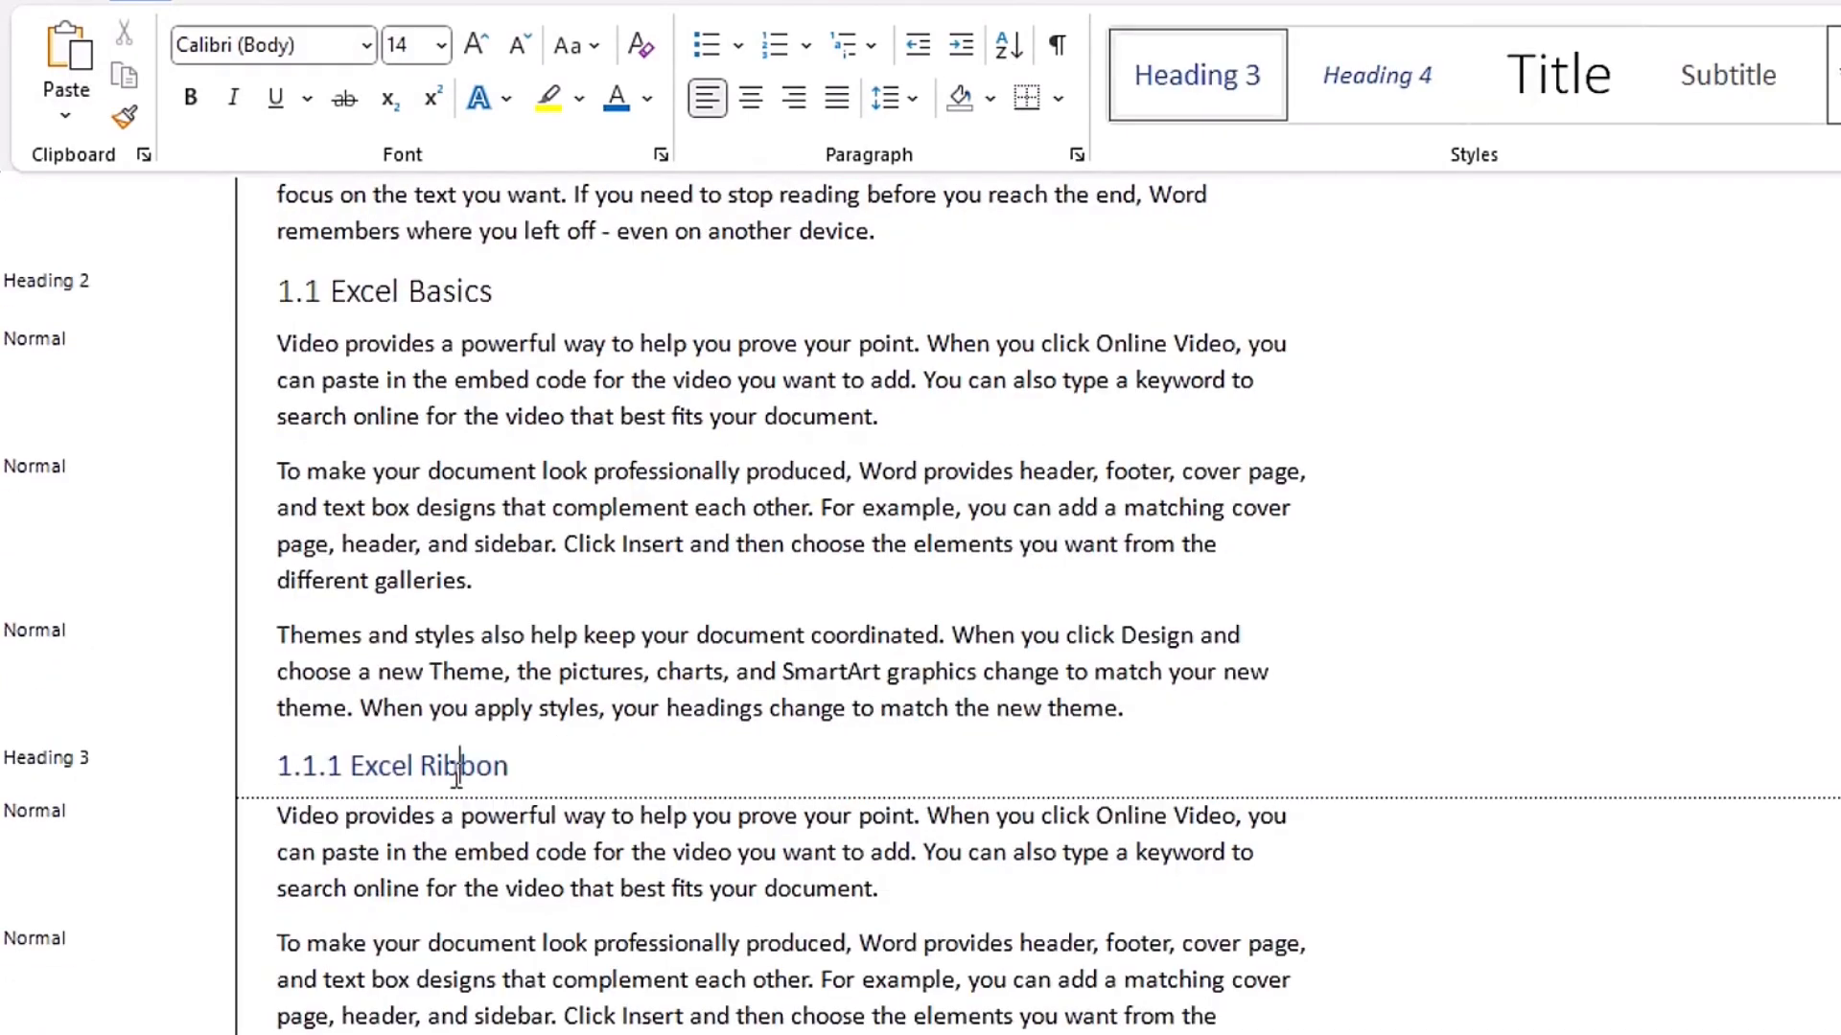
pyautogui.rightClick(1211, 96)
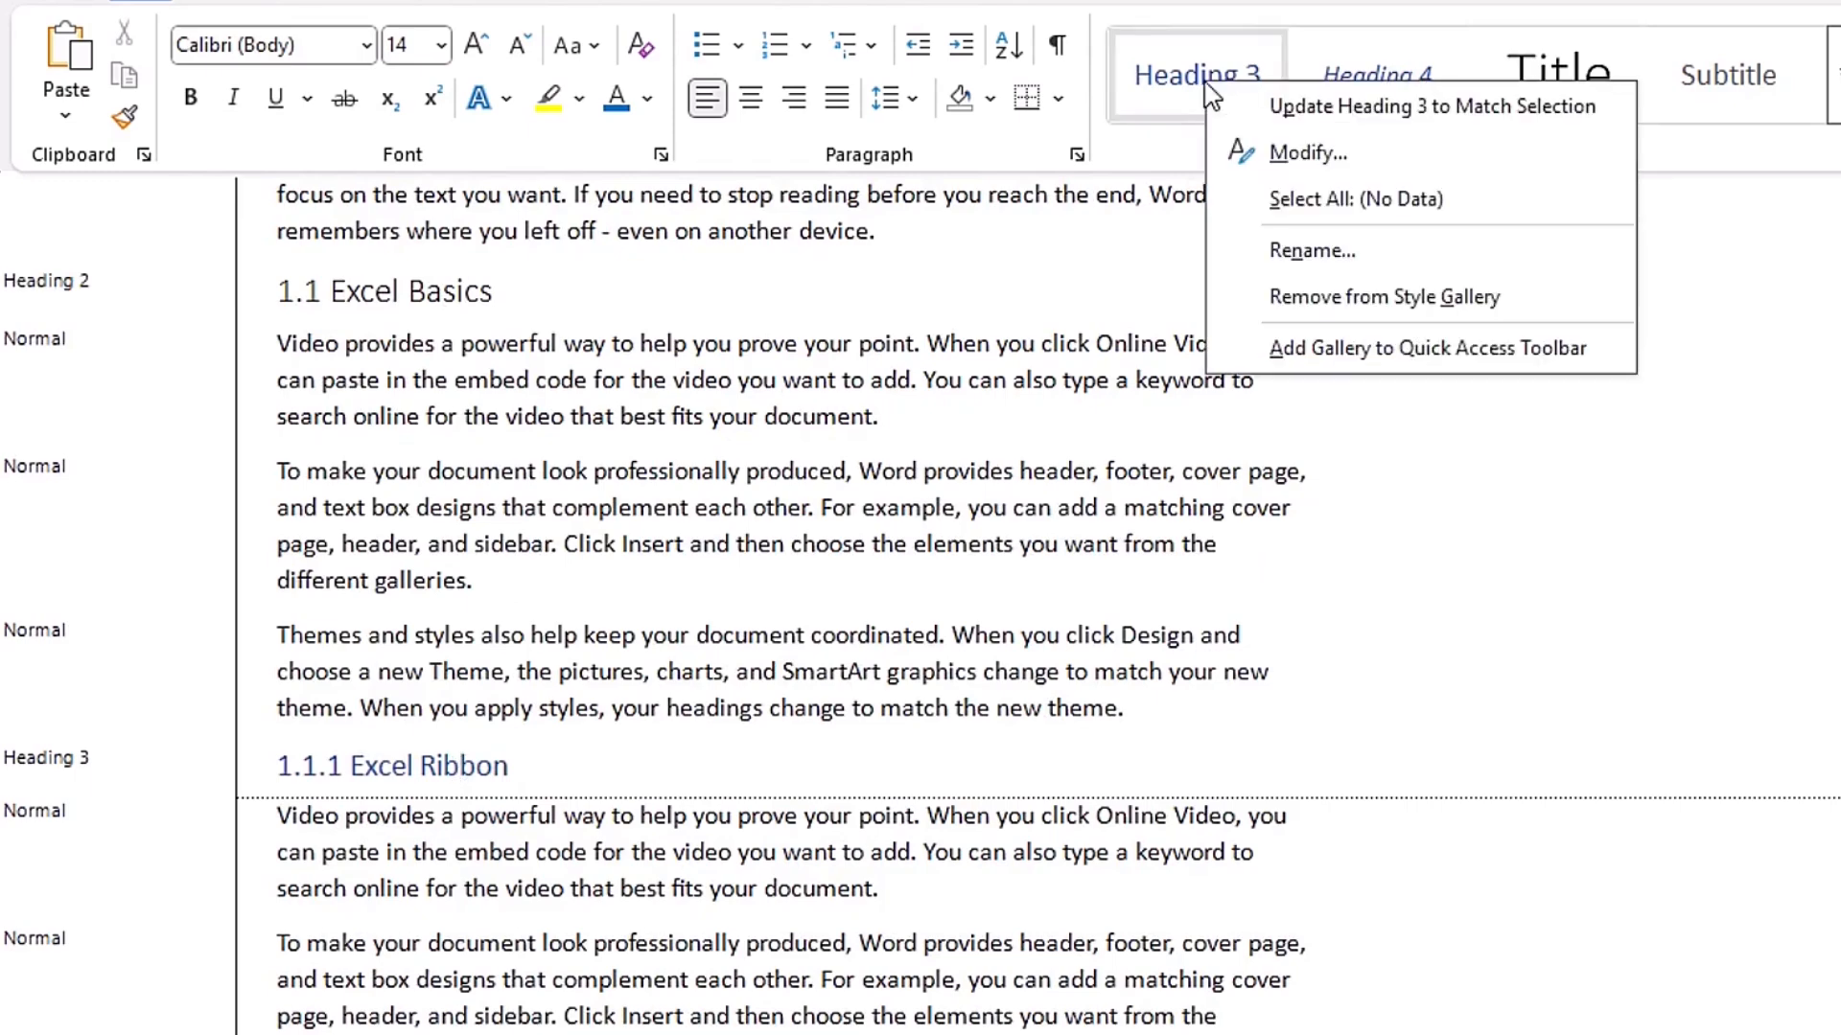
pyautogui.click(1373, 152)
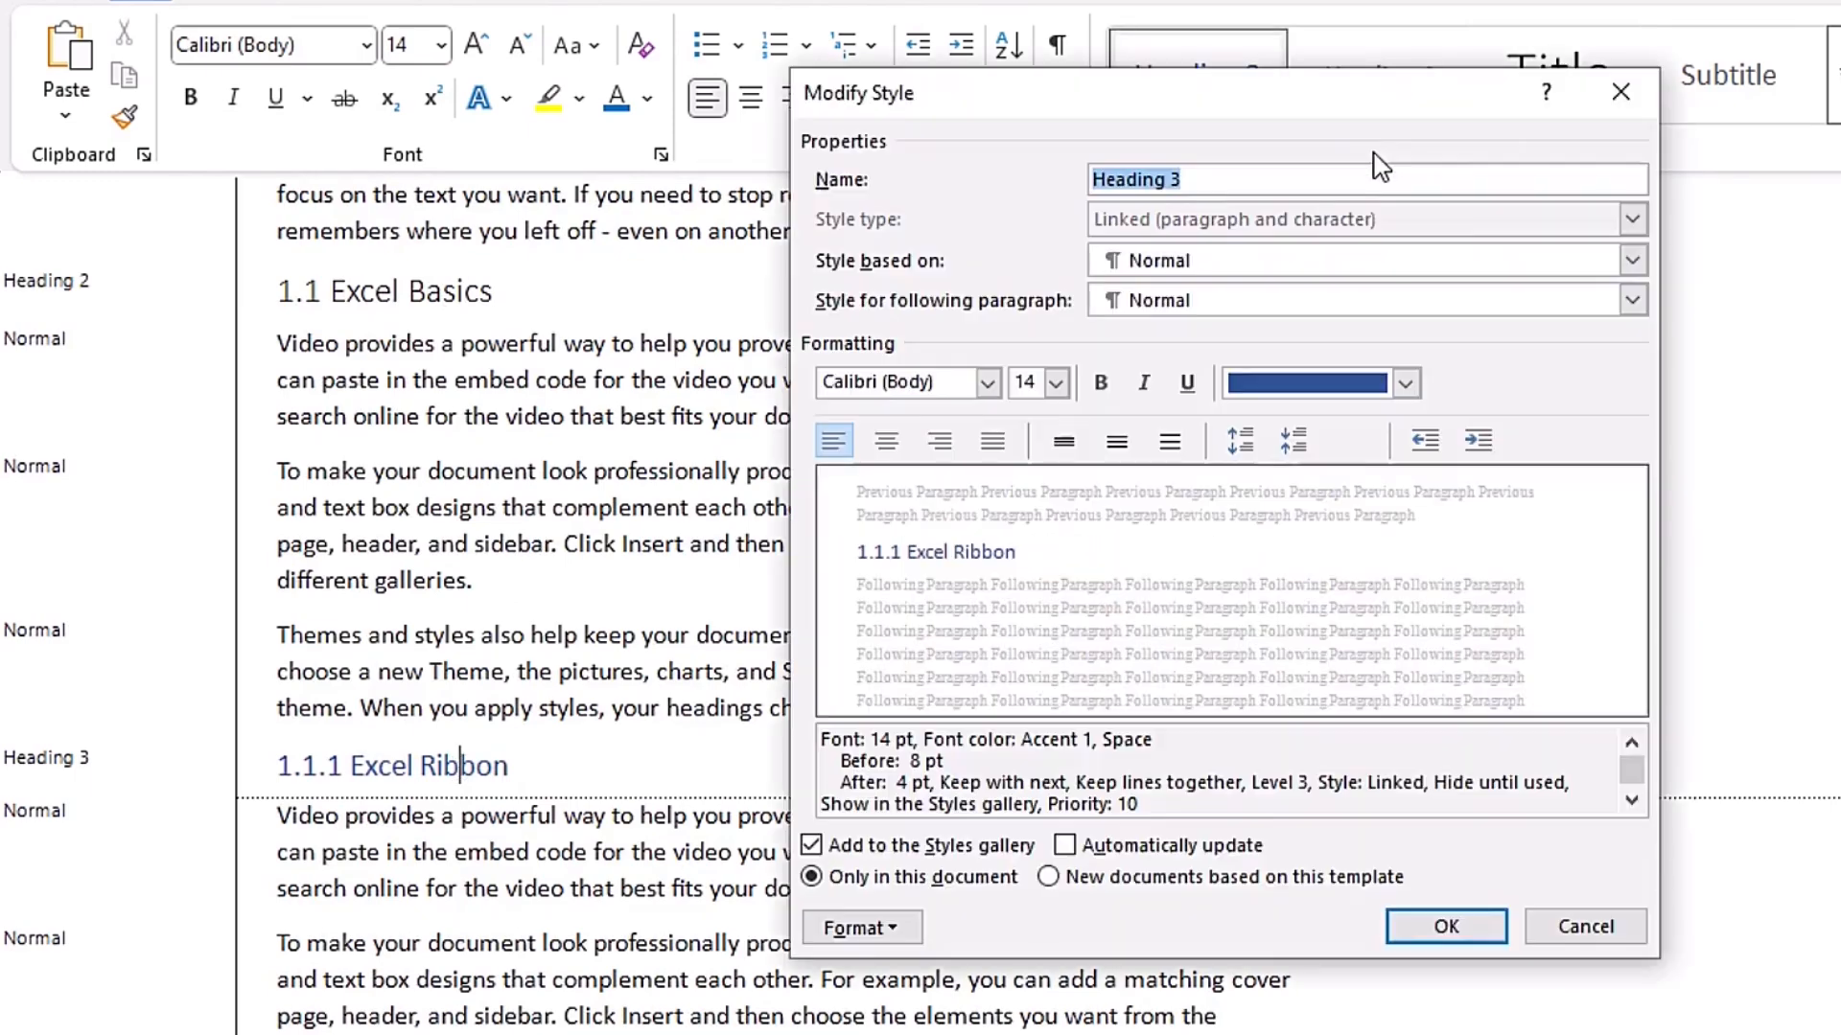
pyautogui.click(1404, 384)
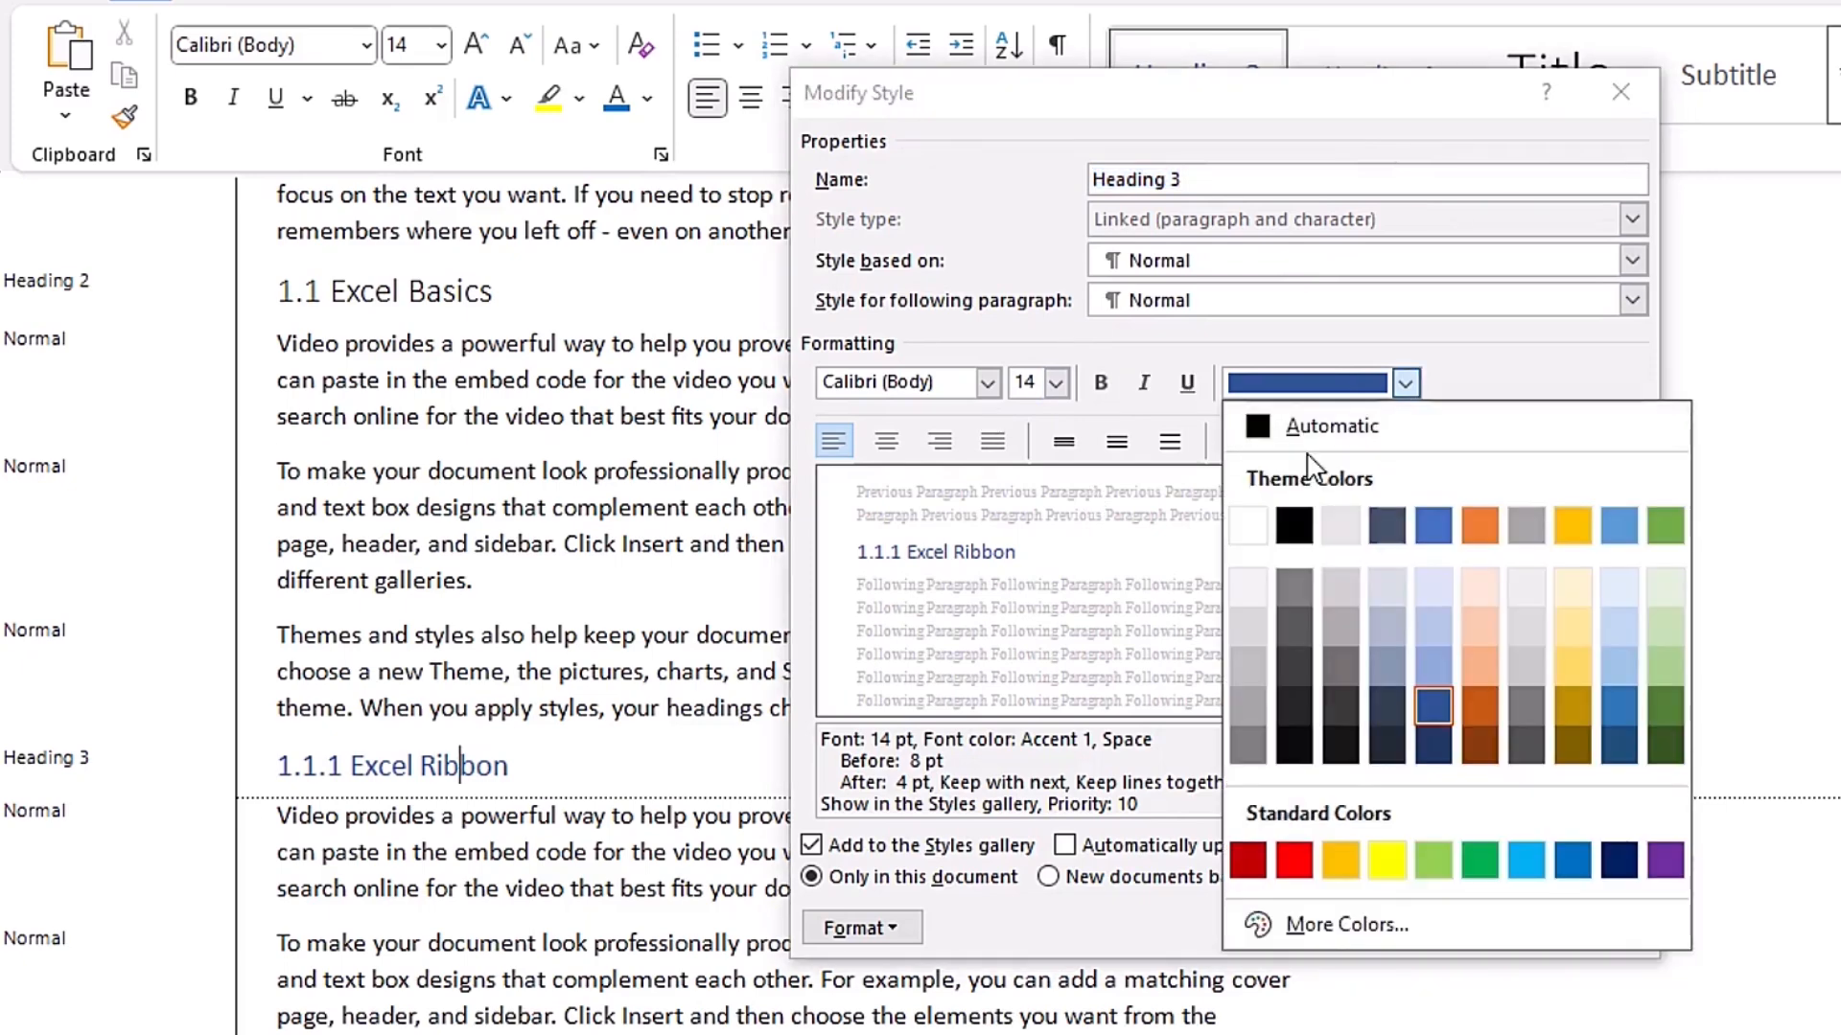
pyautogui.click(1337, 424)
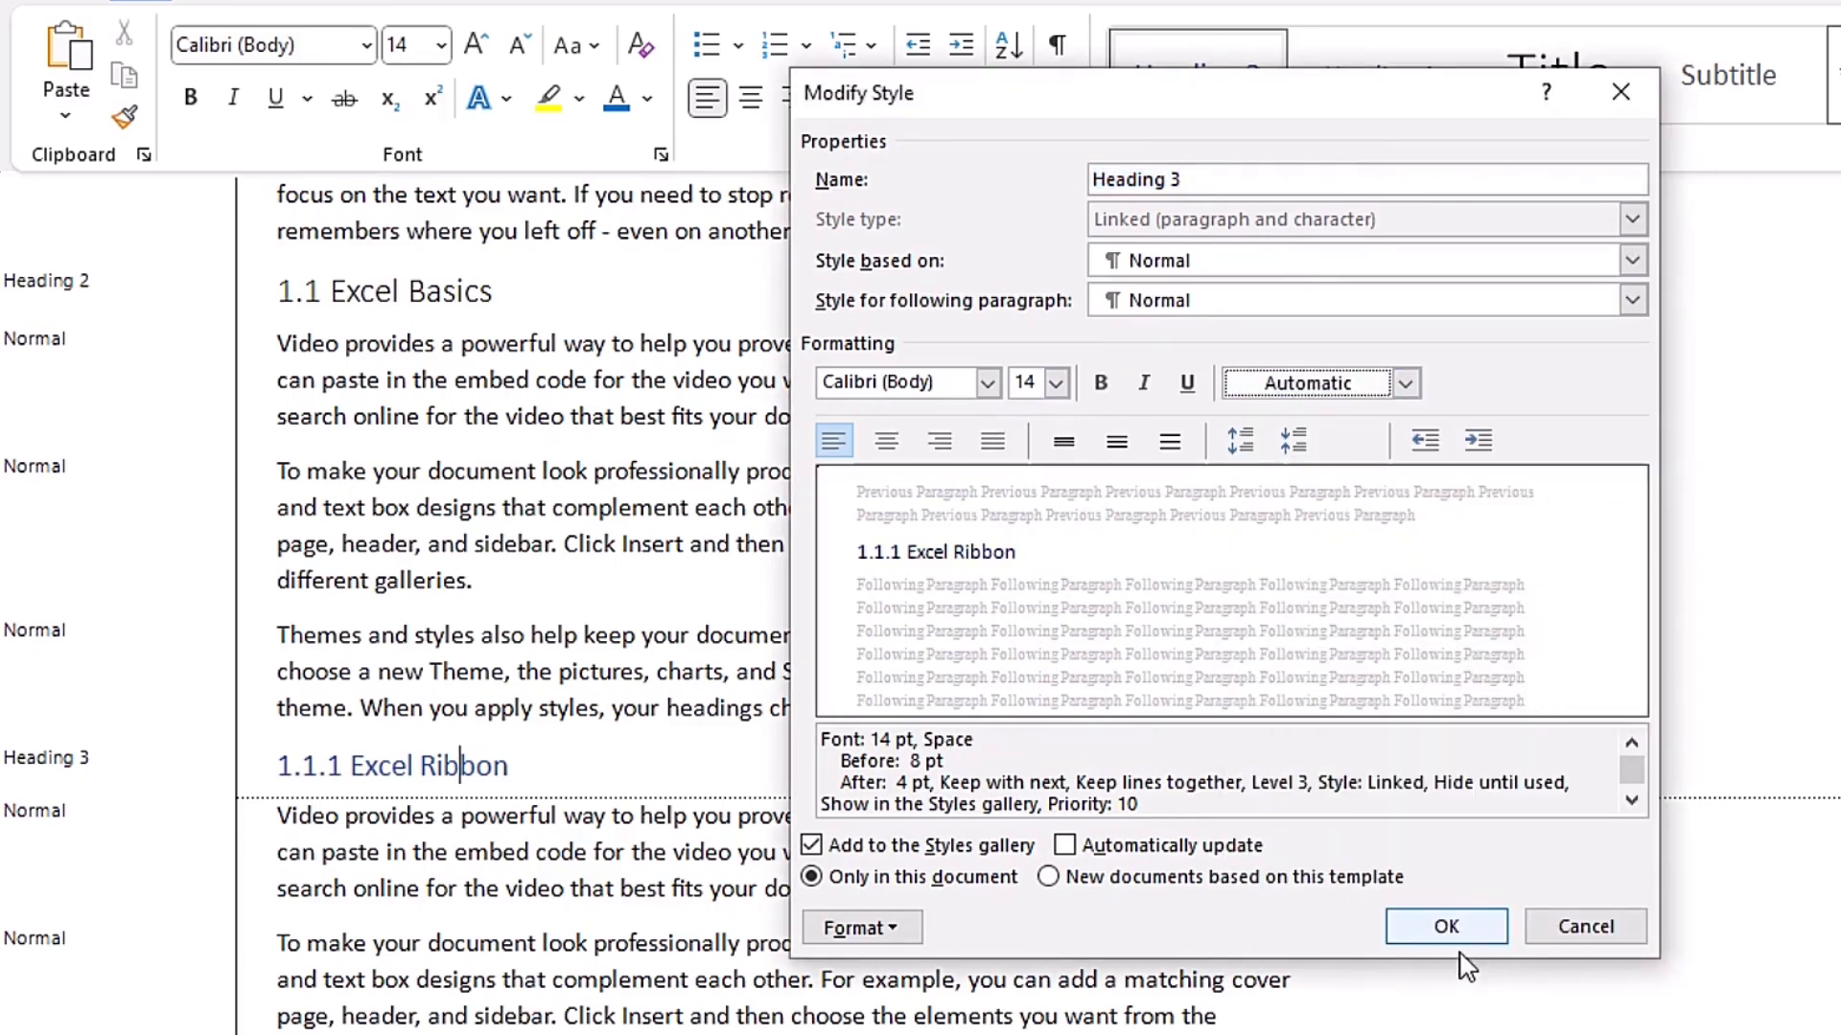
pyautogui.click(1457, 921)
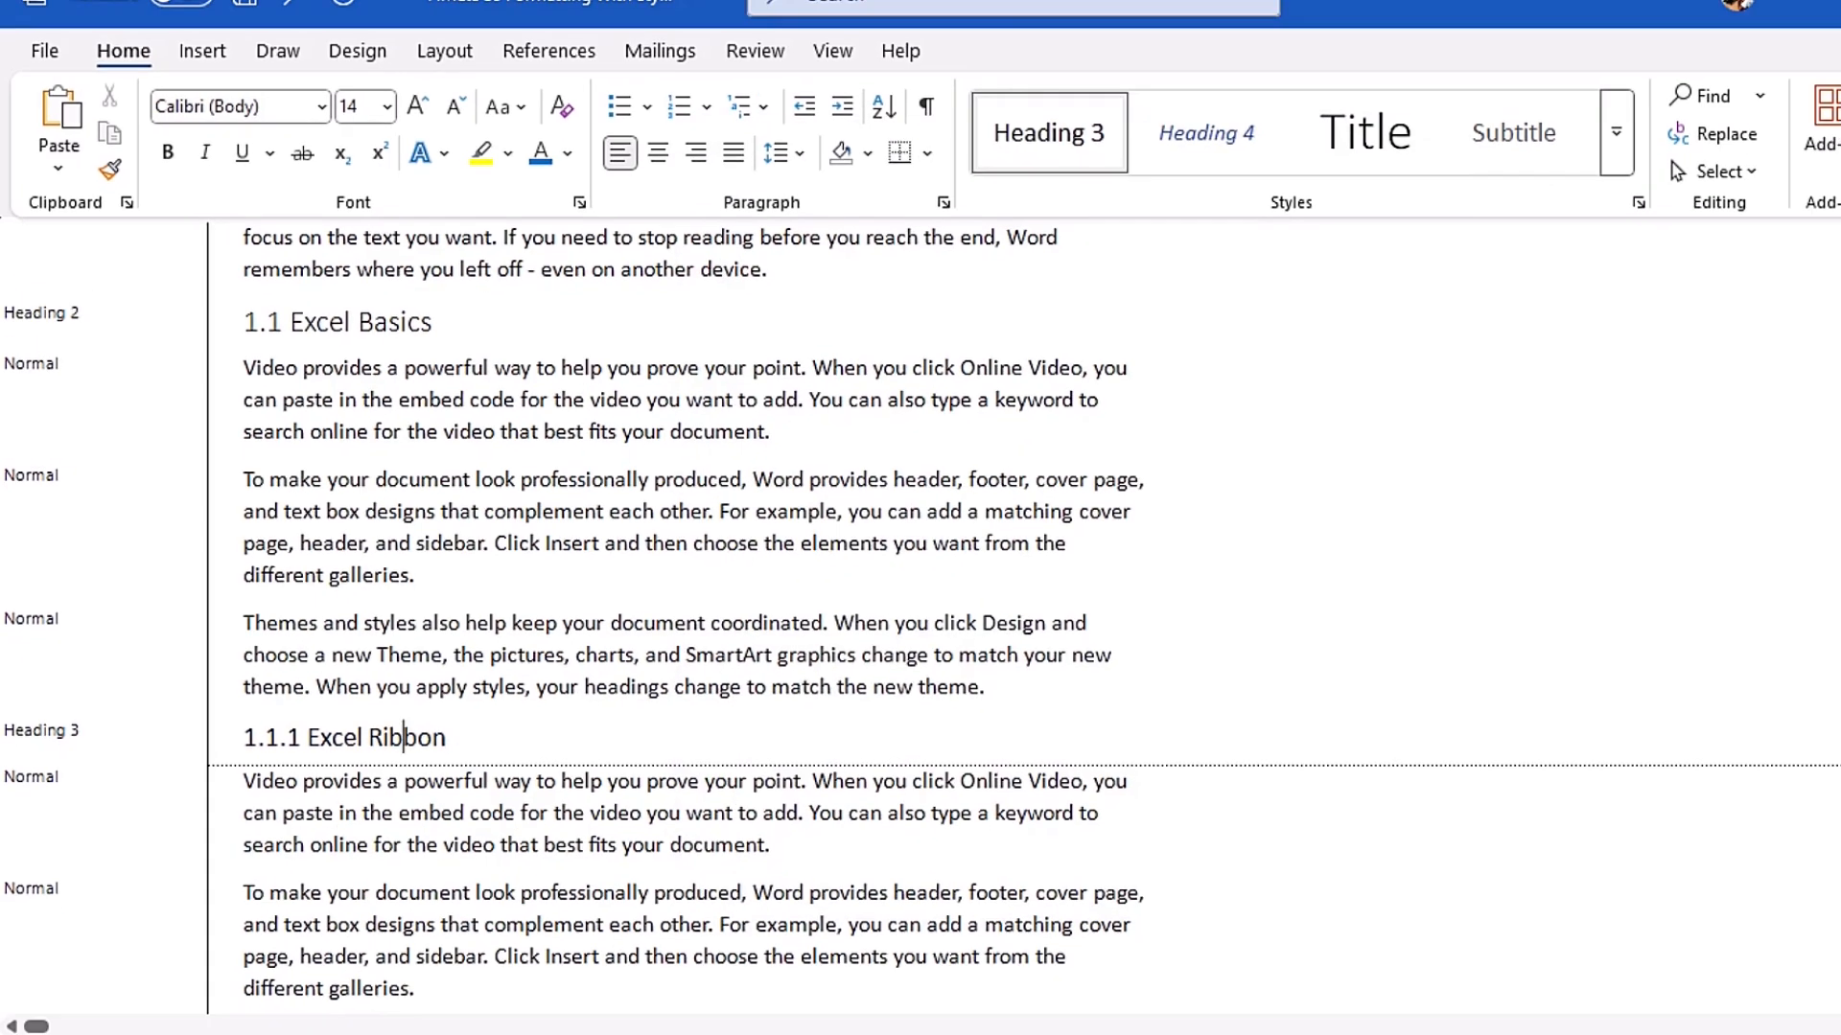
# - Return to the start of Chapter 1 and assign the shortcut key Ctrl+S,1 to the Heading 1 style
pyautogui.moveTo(1829, 347); pyautogui.dragTo(1829, 312)
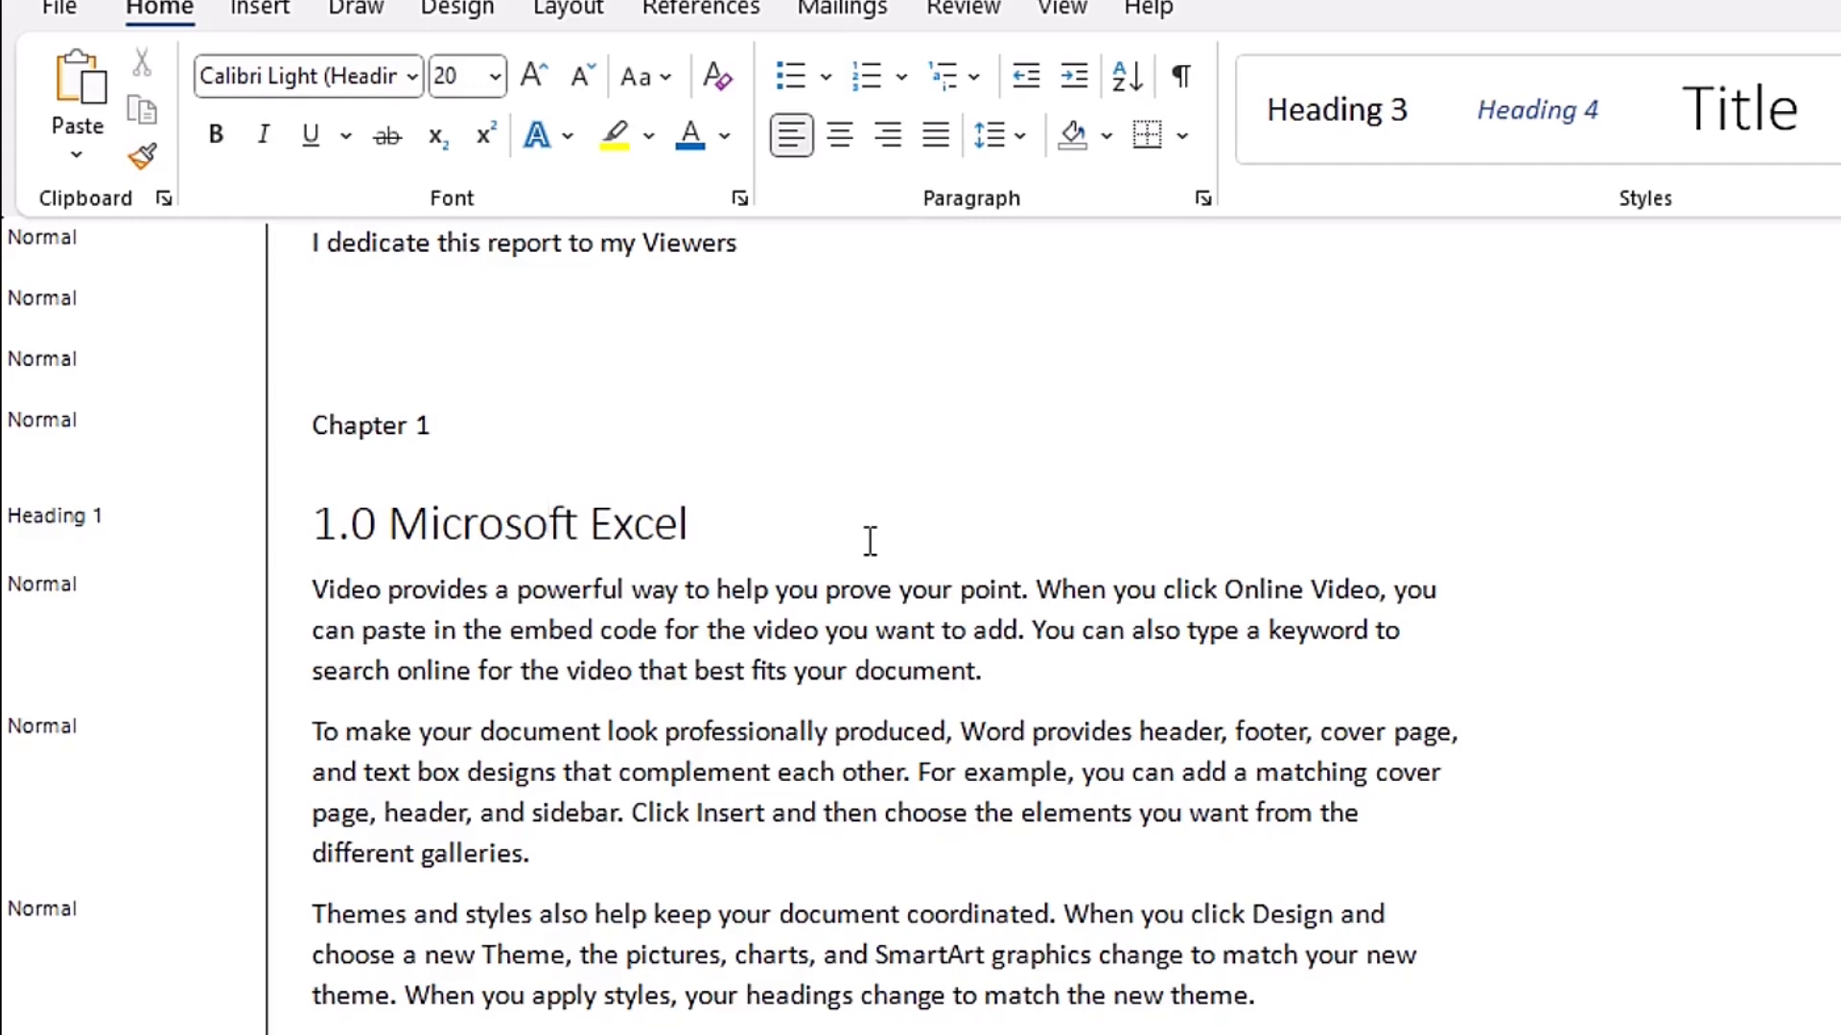
pyautogui.click(1389, 136)
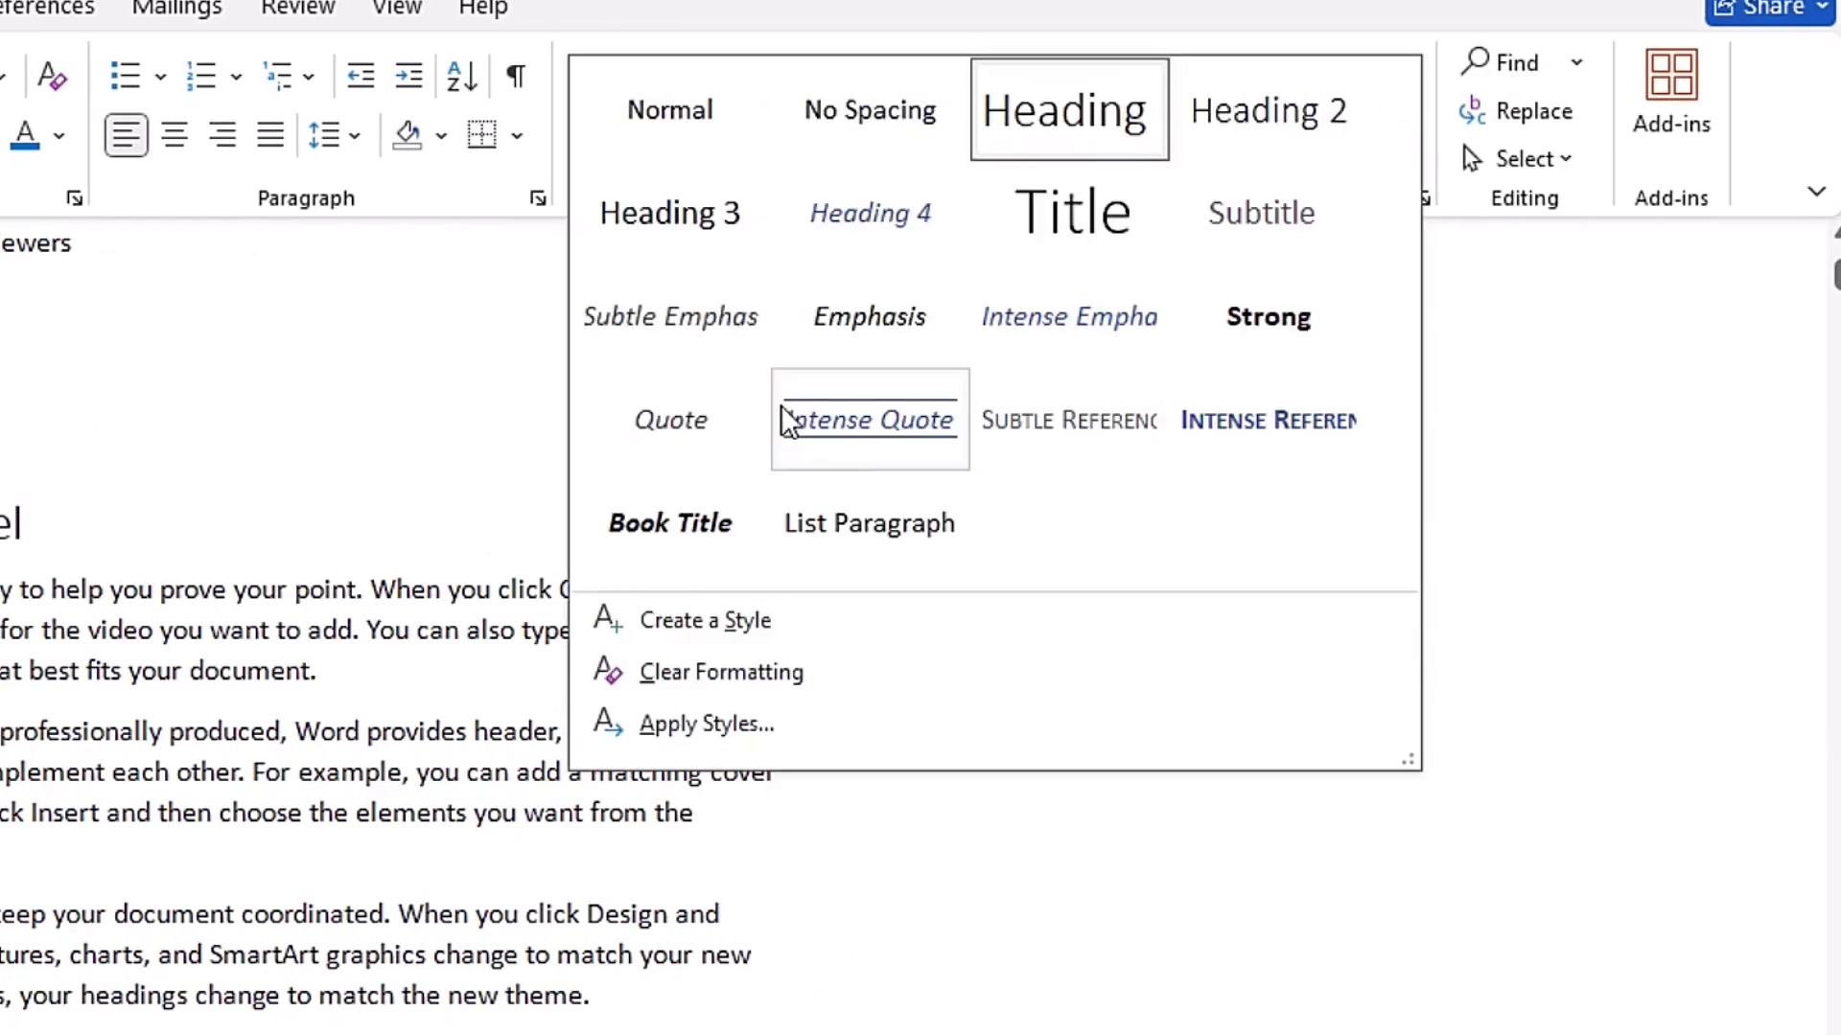
pyautogui.rightClick(1073, 114)
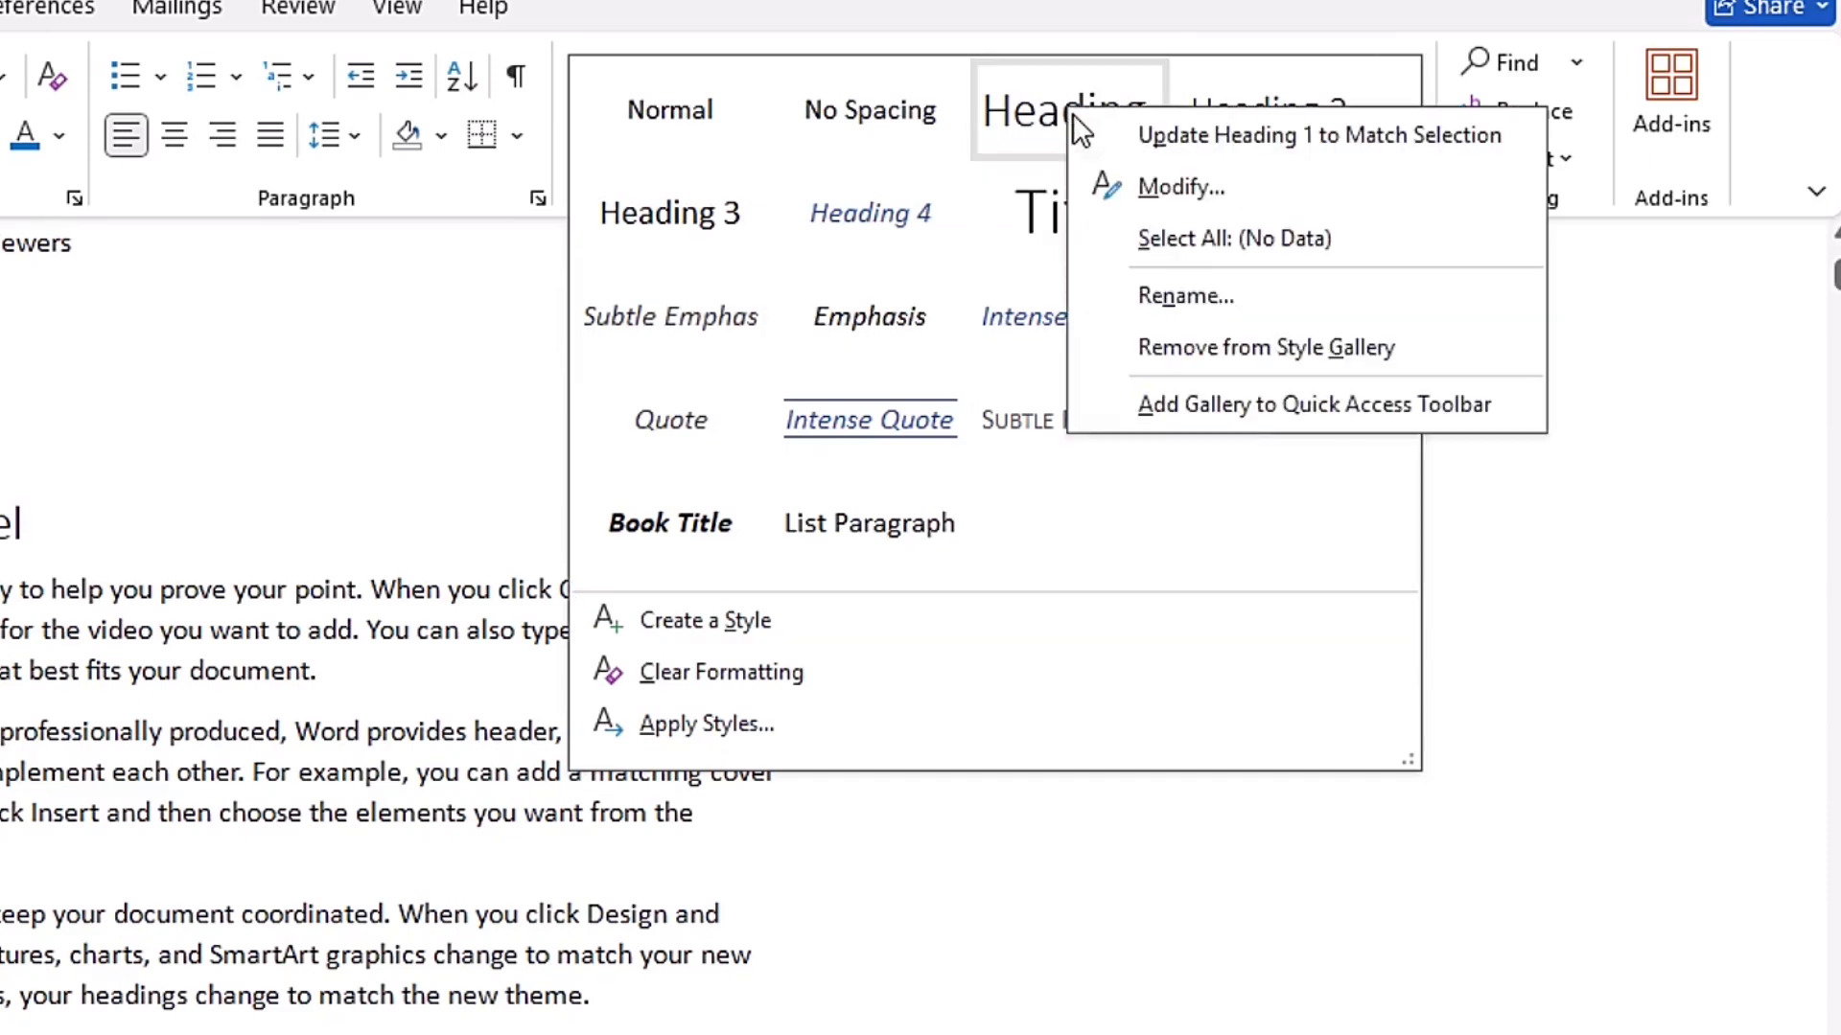
pyautogui.click(1196, 187)
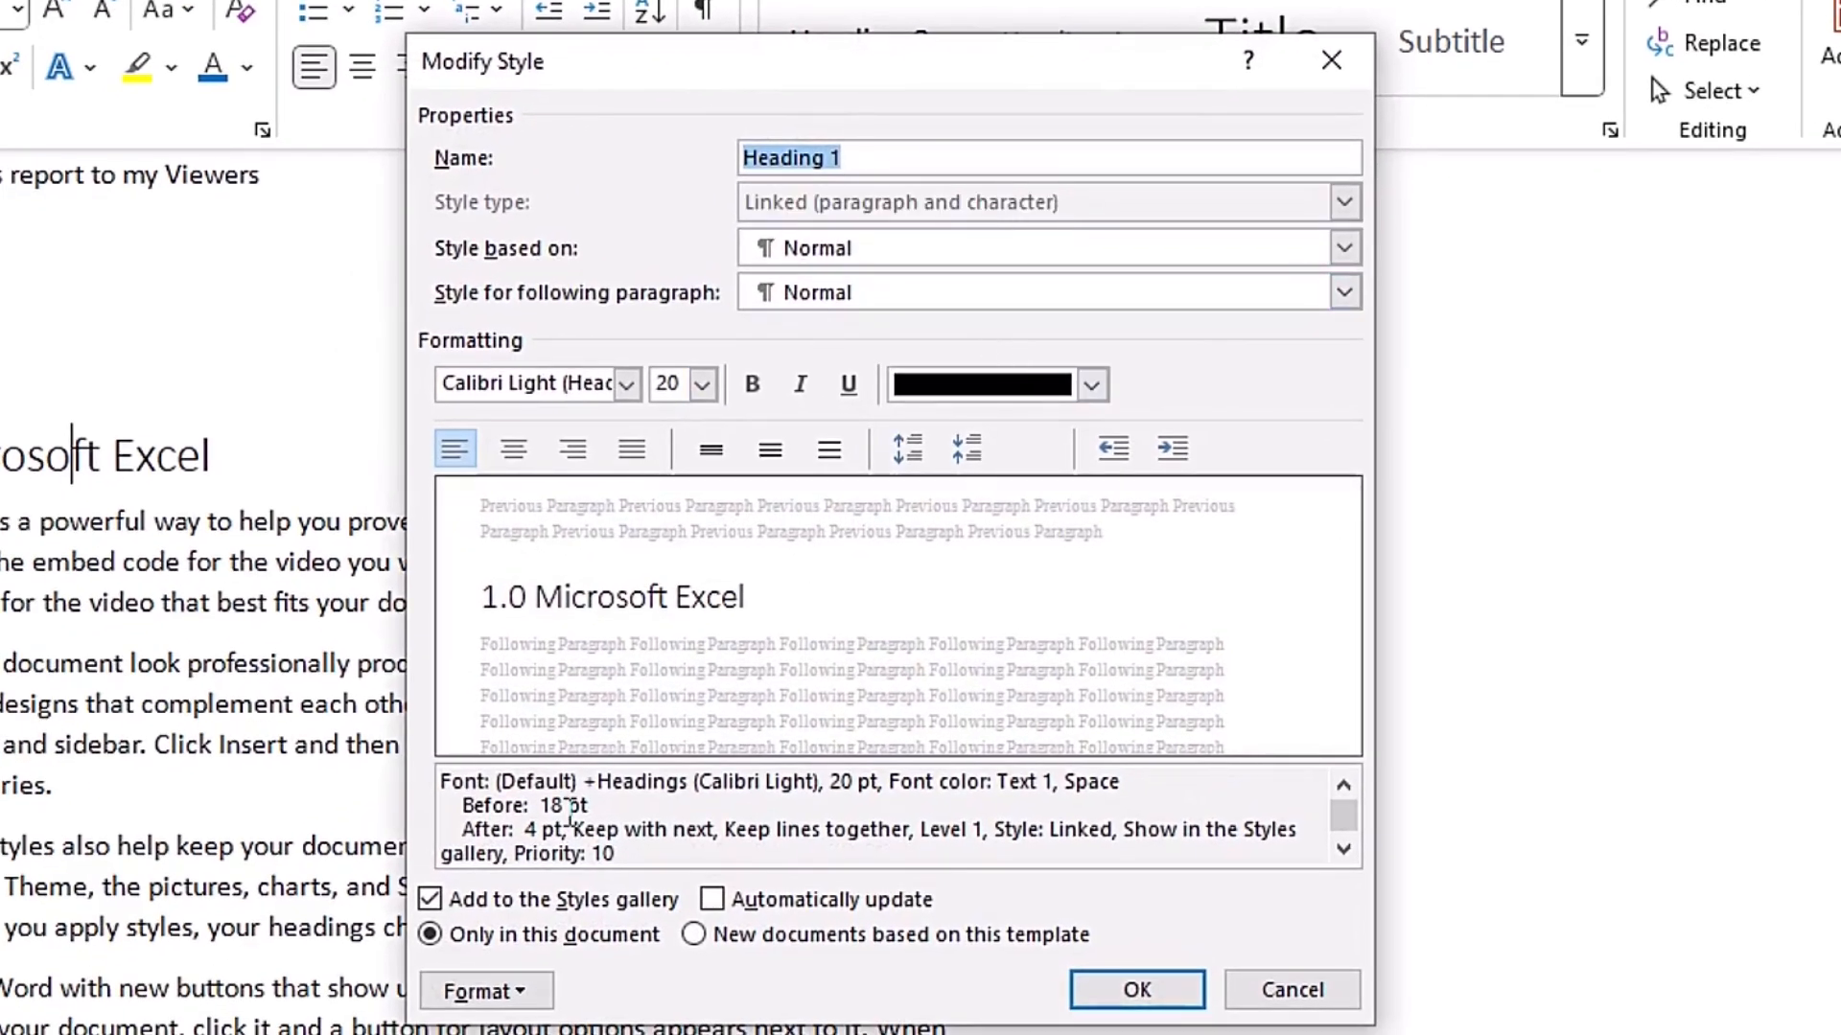
pyautogui.click(485, 992)
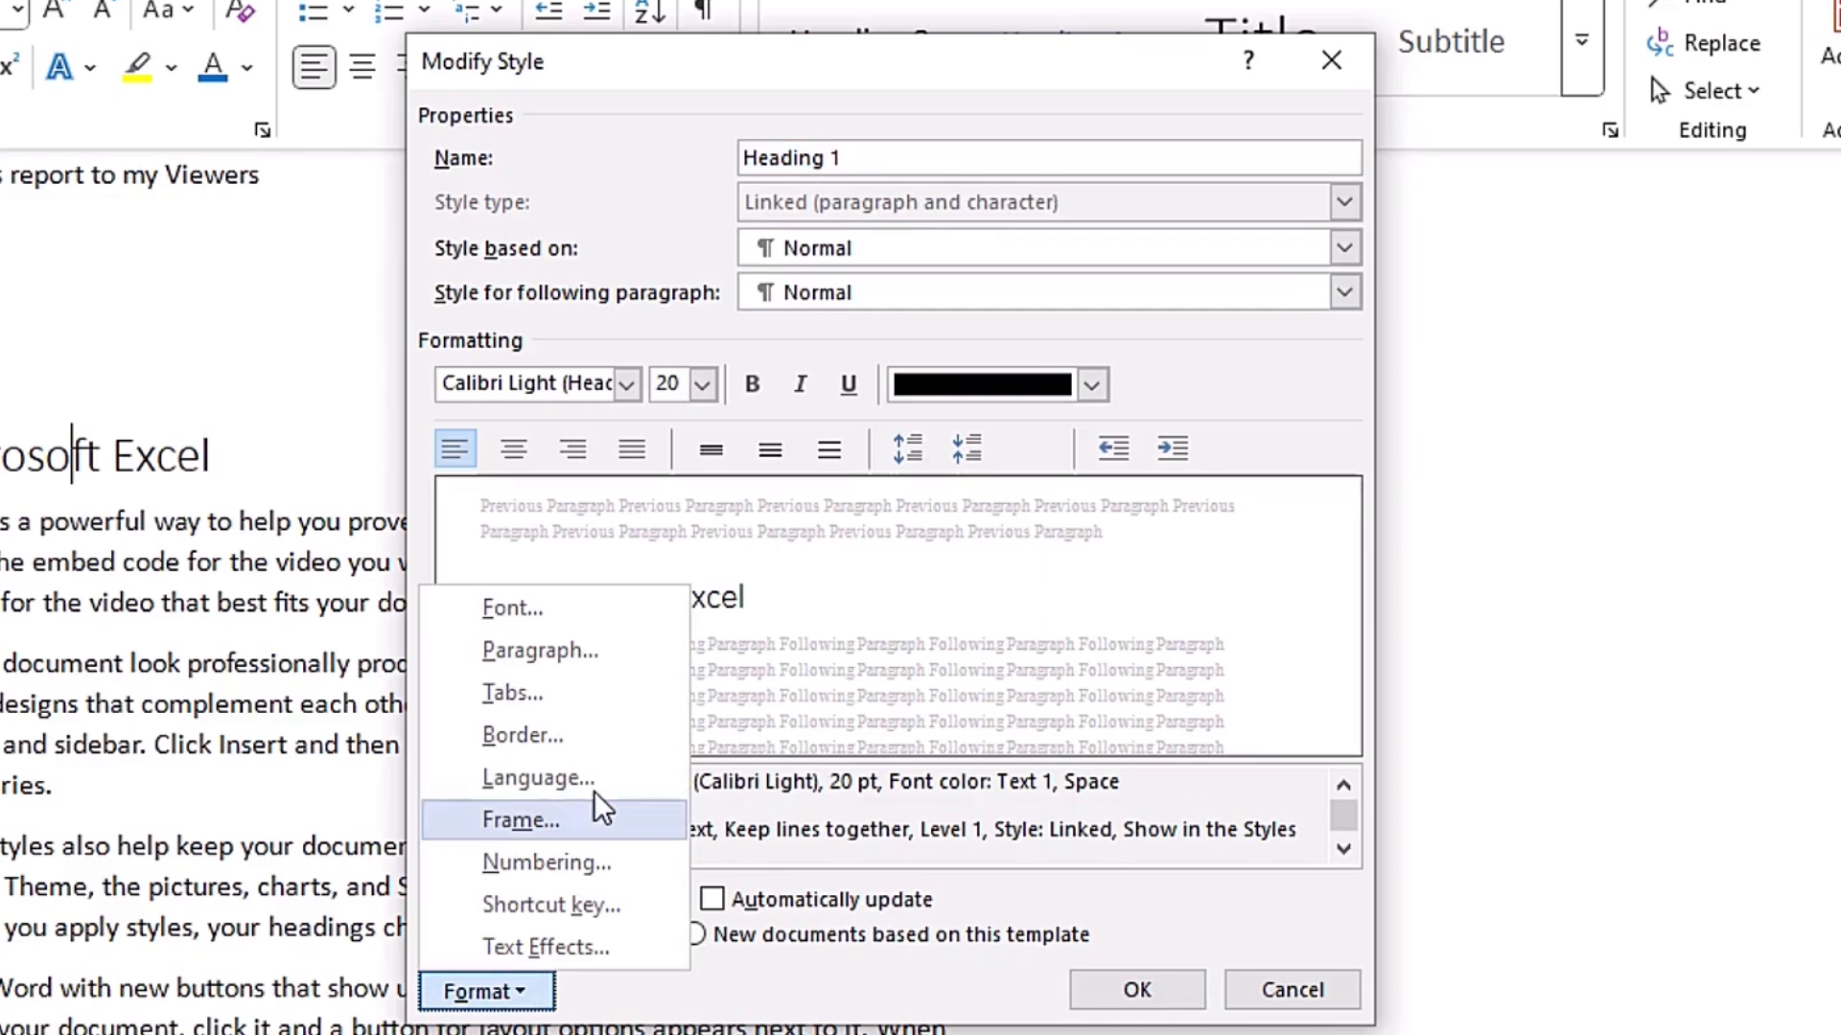
pyautogui.click(586, 911)
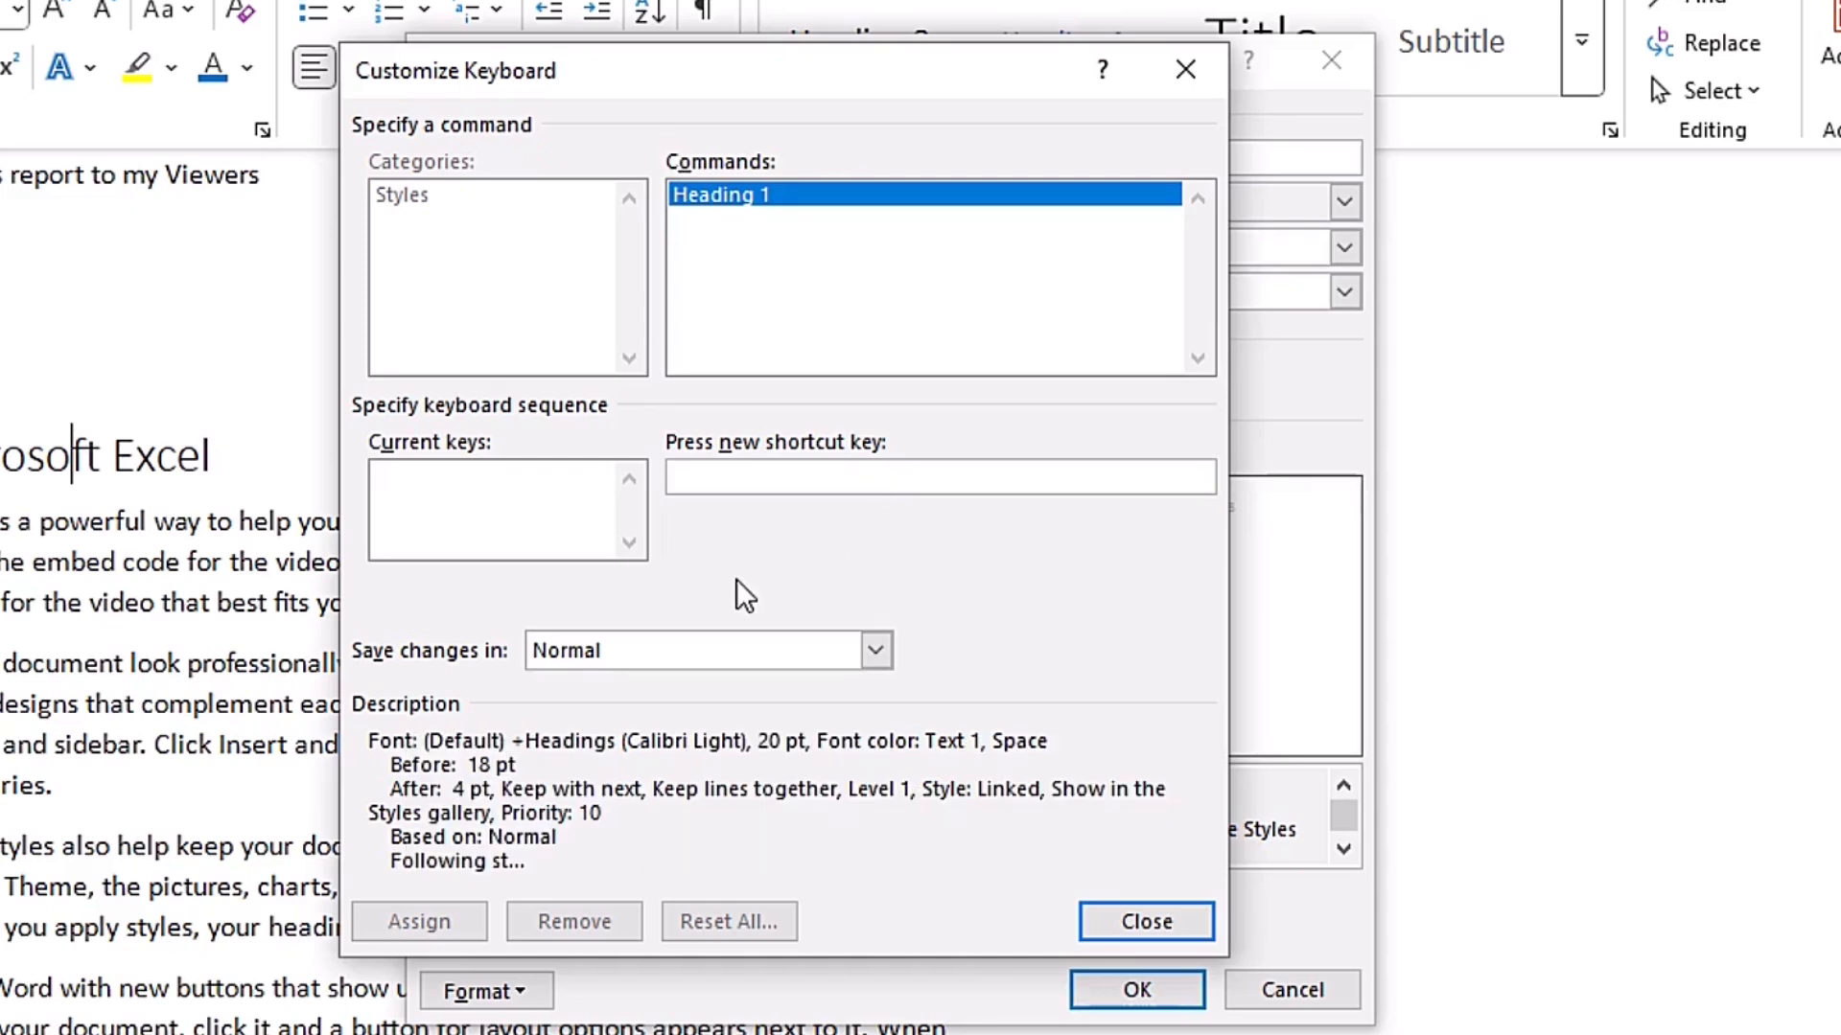
pyautogui.hotkey('ctrl', 's')
pyautogui.press('1')
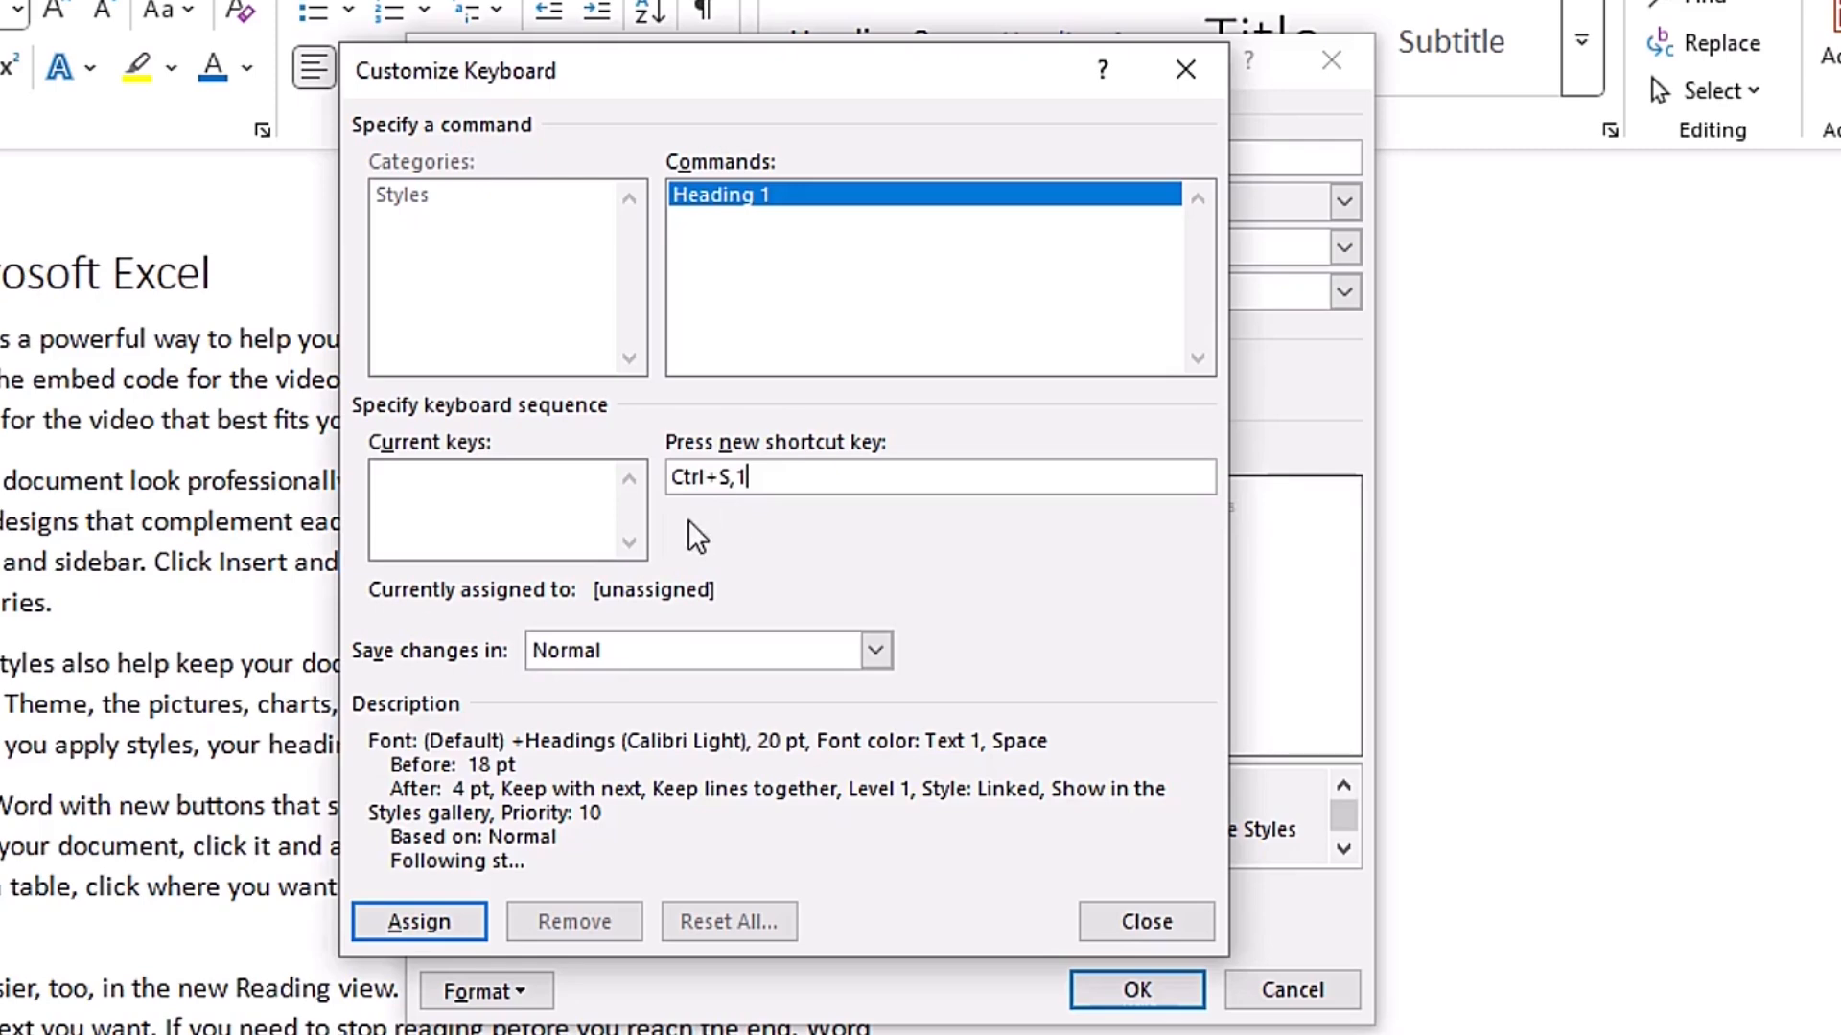
pyautogui.click(422, 926)
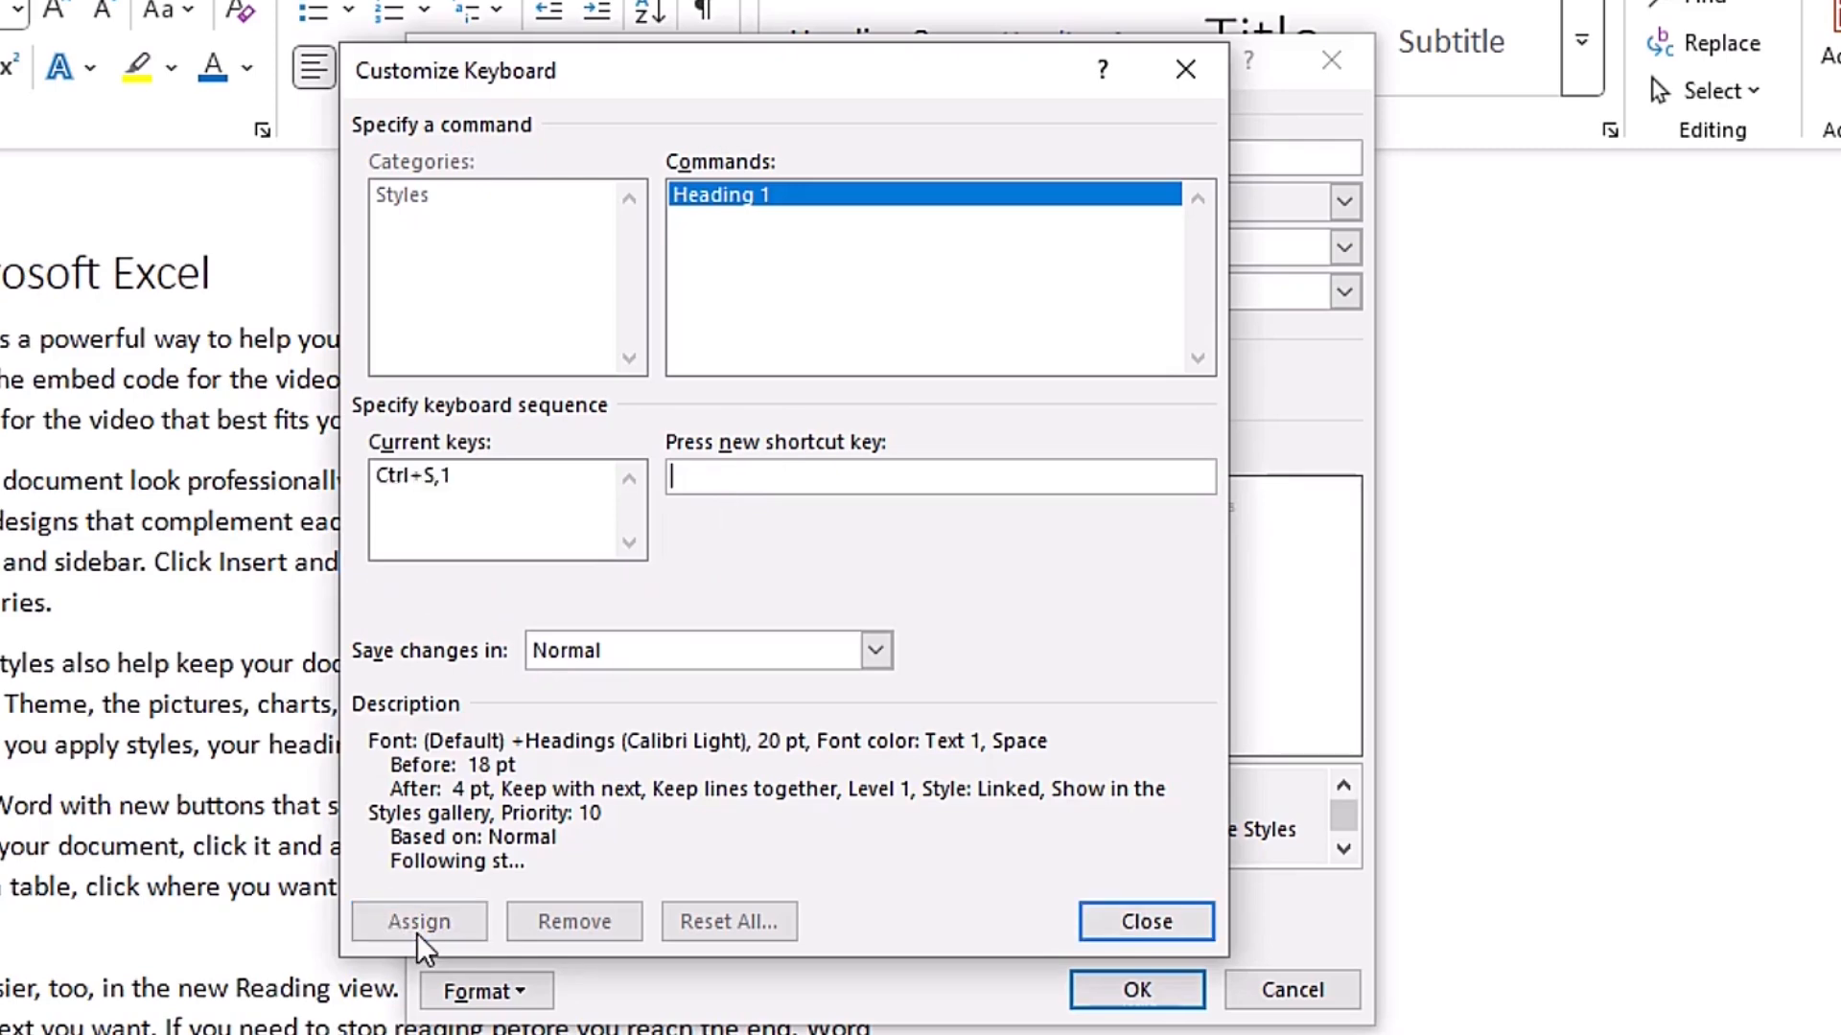
pyautogui.click(1137, 928)
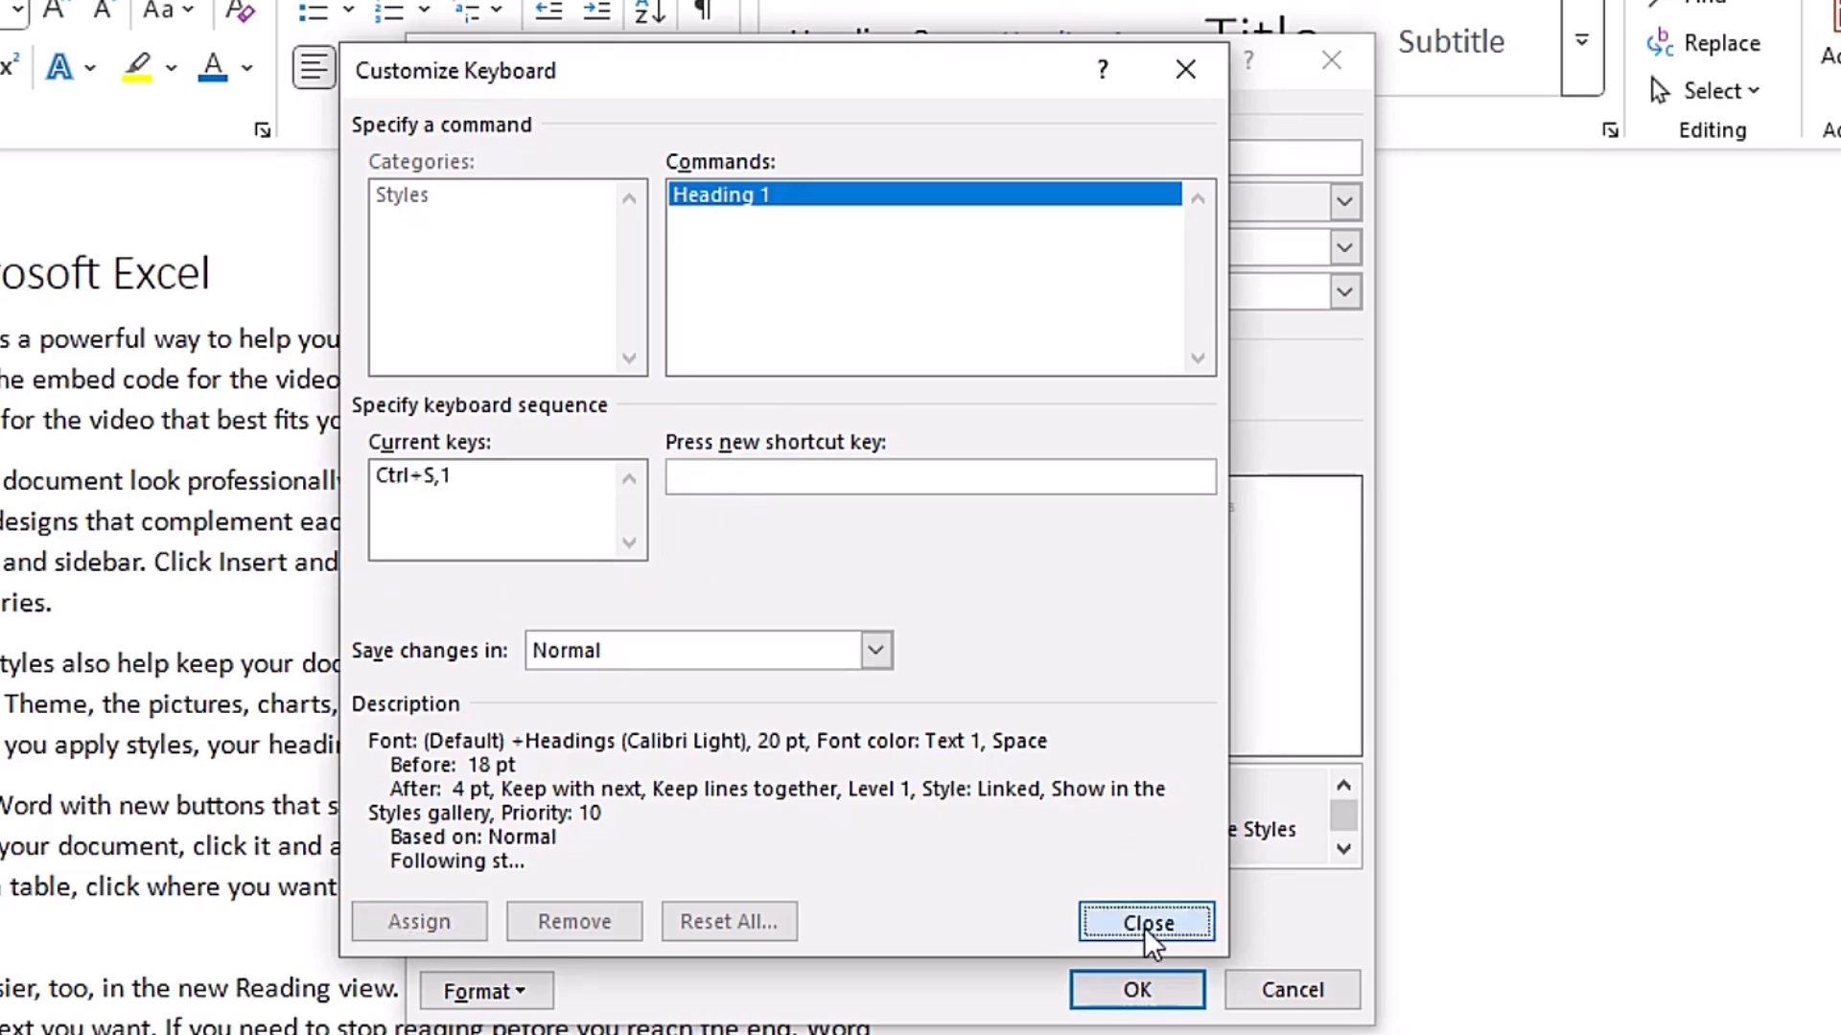
pyautogui.click(1167, 994)
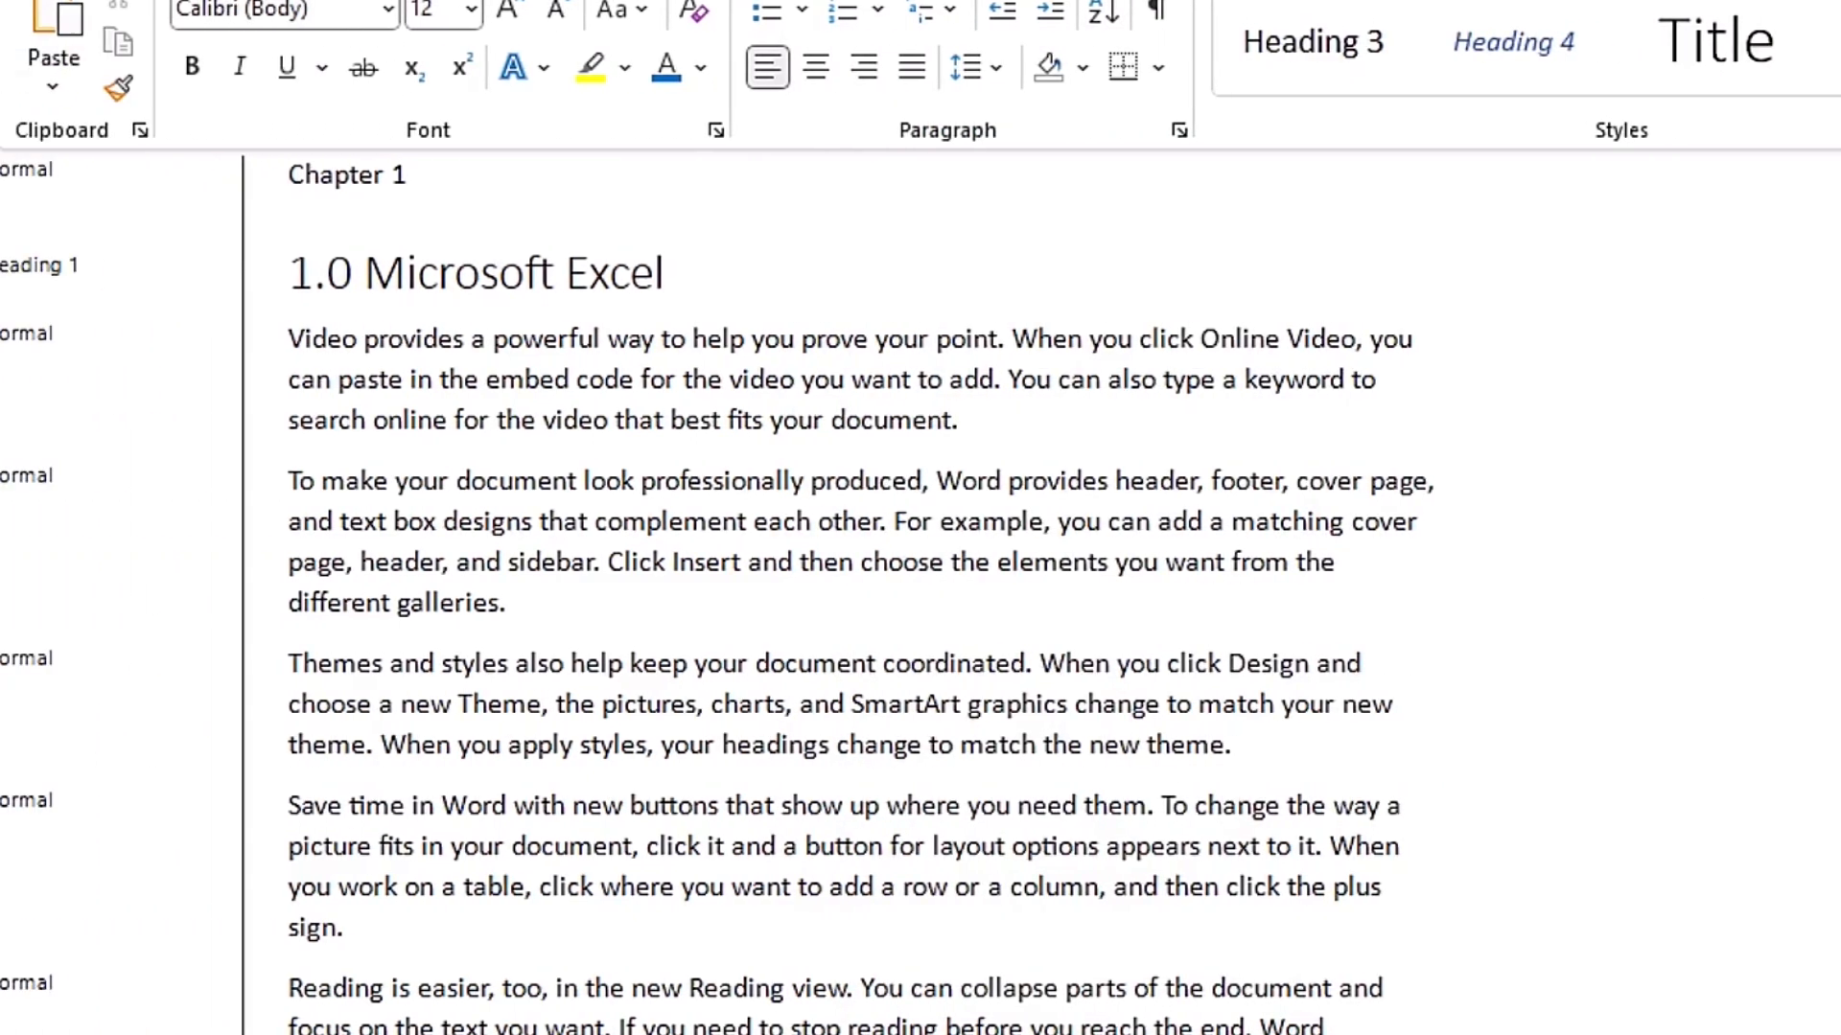
# - Apply the Heading 1 style to the "3.0 Microsoft Power Point" heading using its assigned shortcut
pyautogui.scroll(-20, 418, 802)
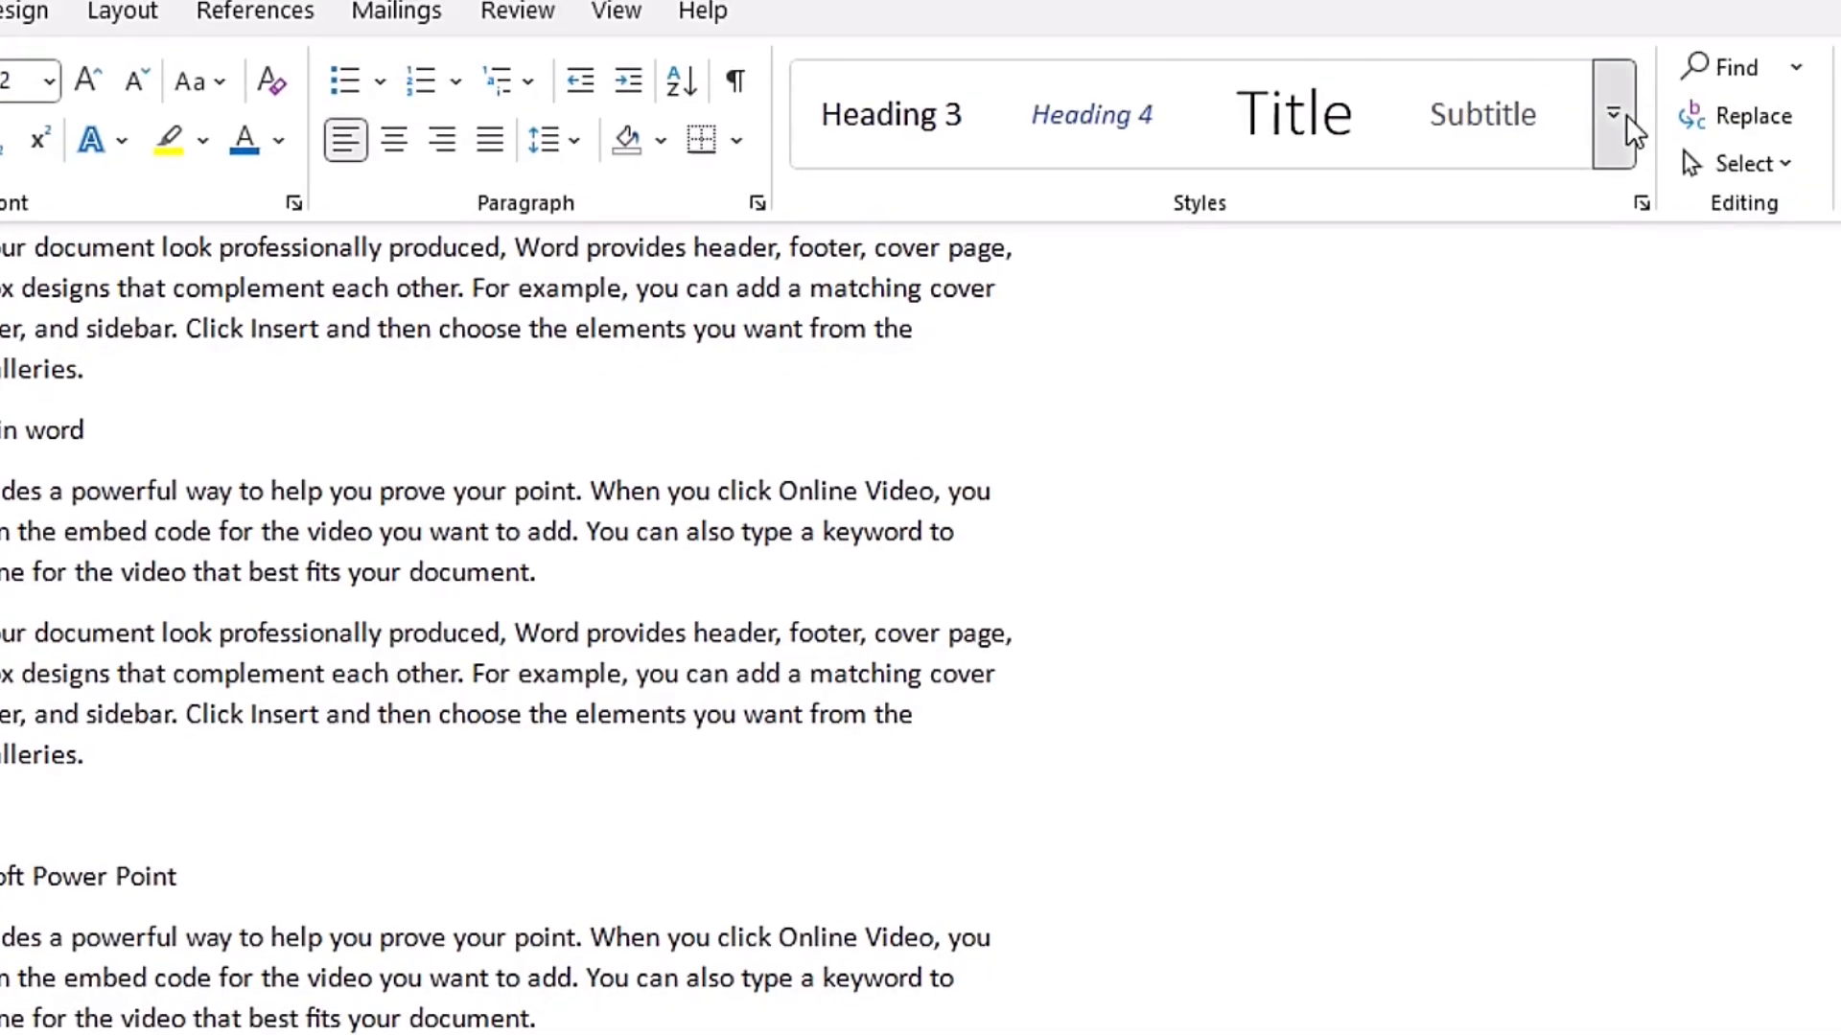
pyautogui.click(1800, 86)
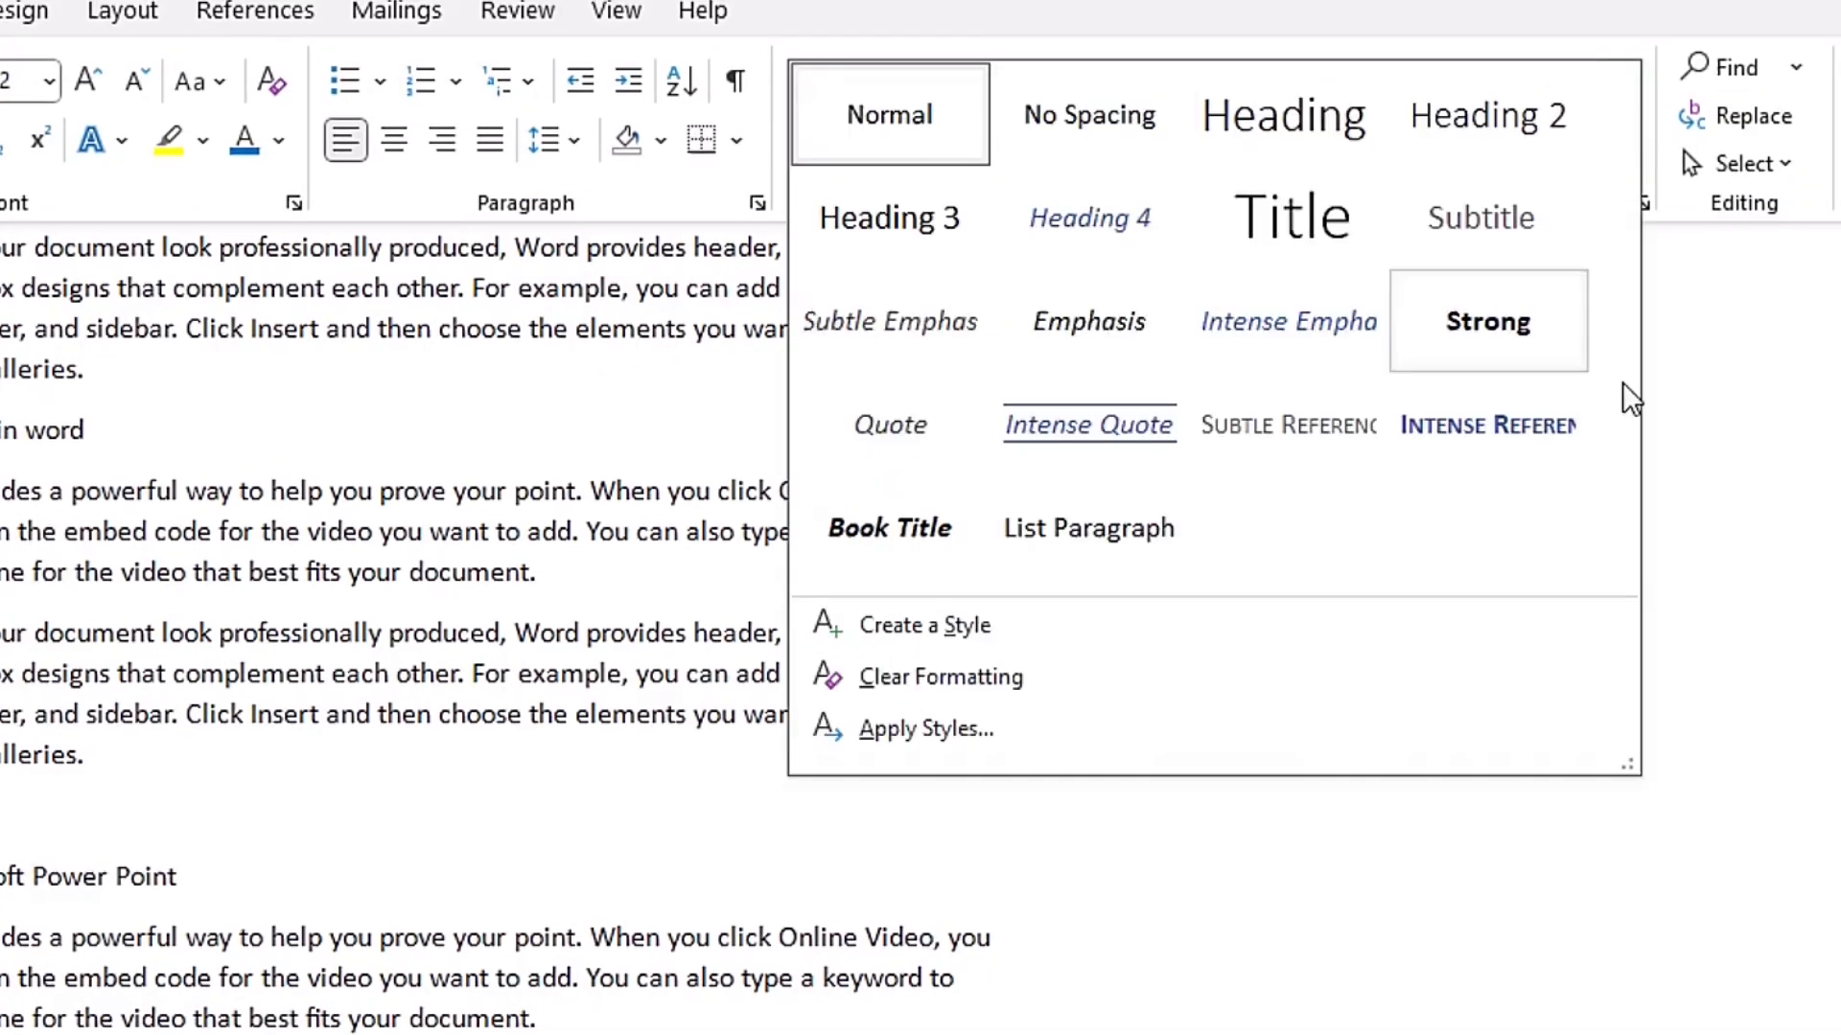
pyautogui.click(1730, 403)
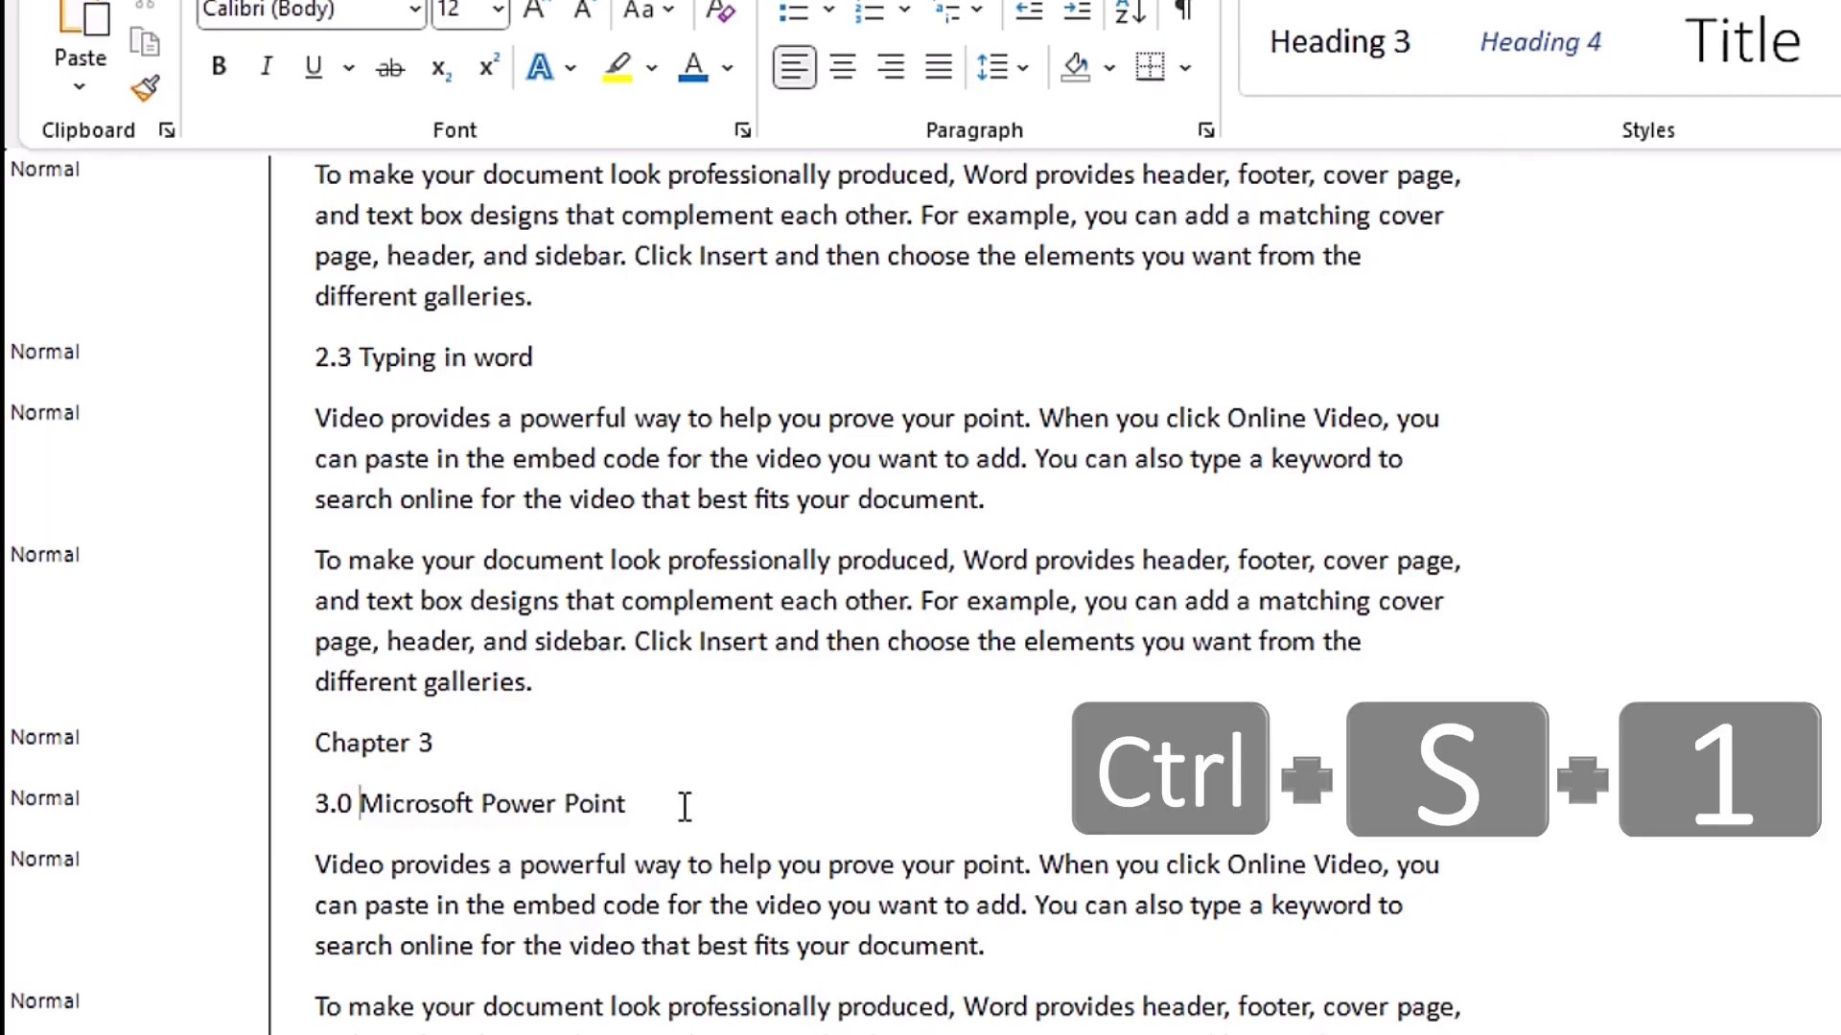
pyautogui.hotkey('ctrl', 'alt', '1')
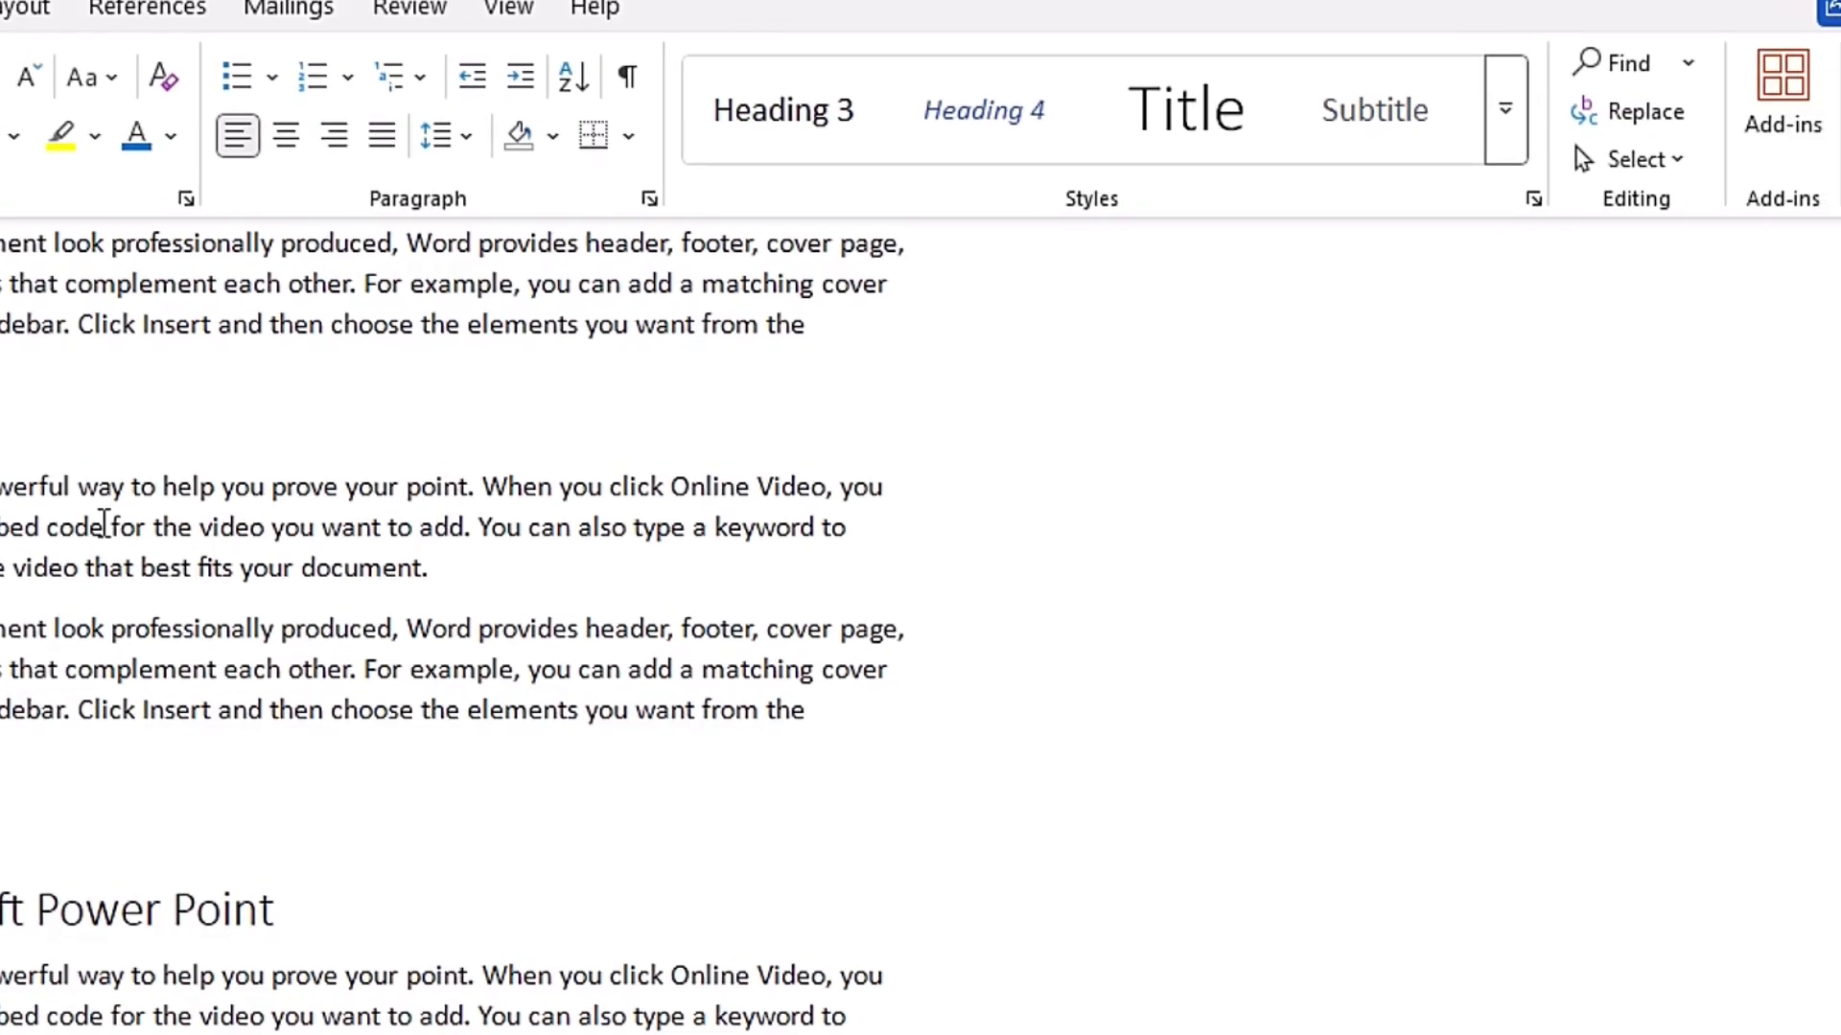
# - Modify the Heading 2 style to assign it the shortcut key Ctrl+S,2
pyautogui.scroll(1, 644, 471)
pyautogui.click(1792, 93)
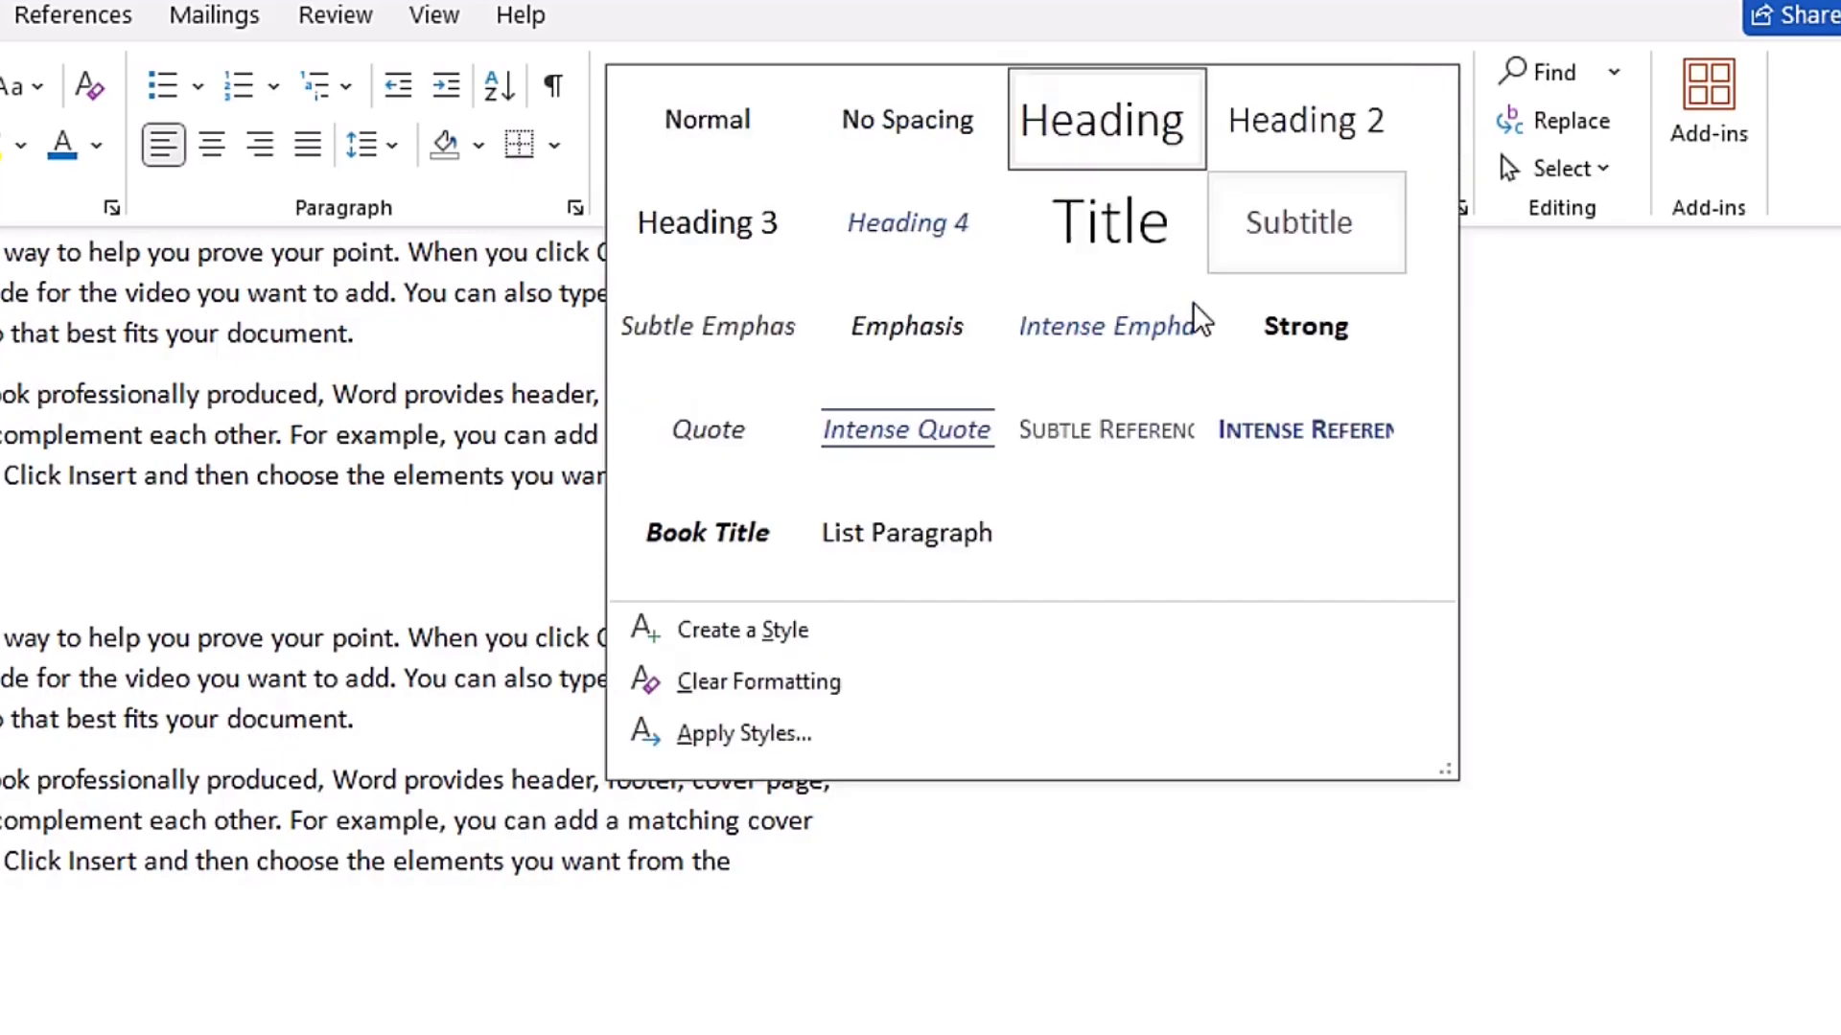
pyautogui.rightClick(1352, 128)
pyautogui.click(1444, 183)
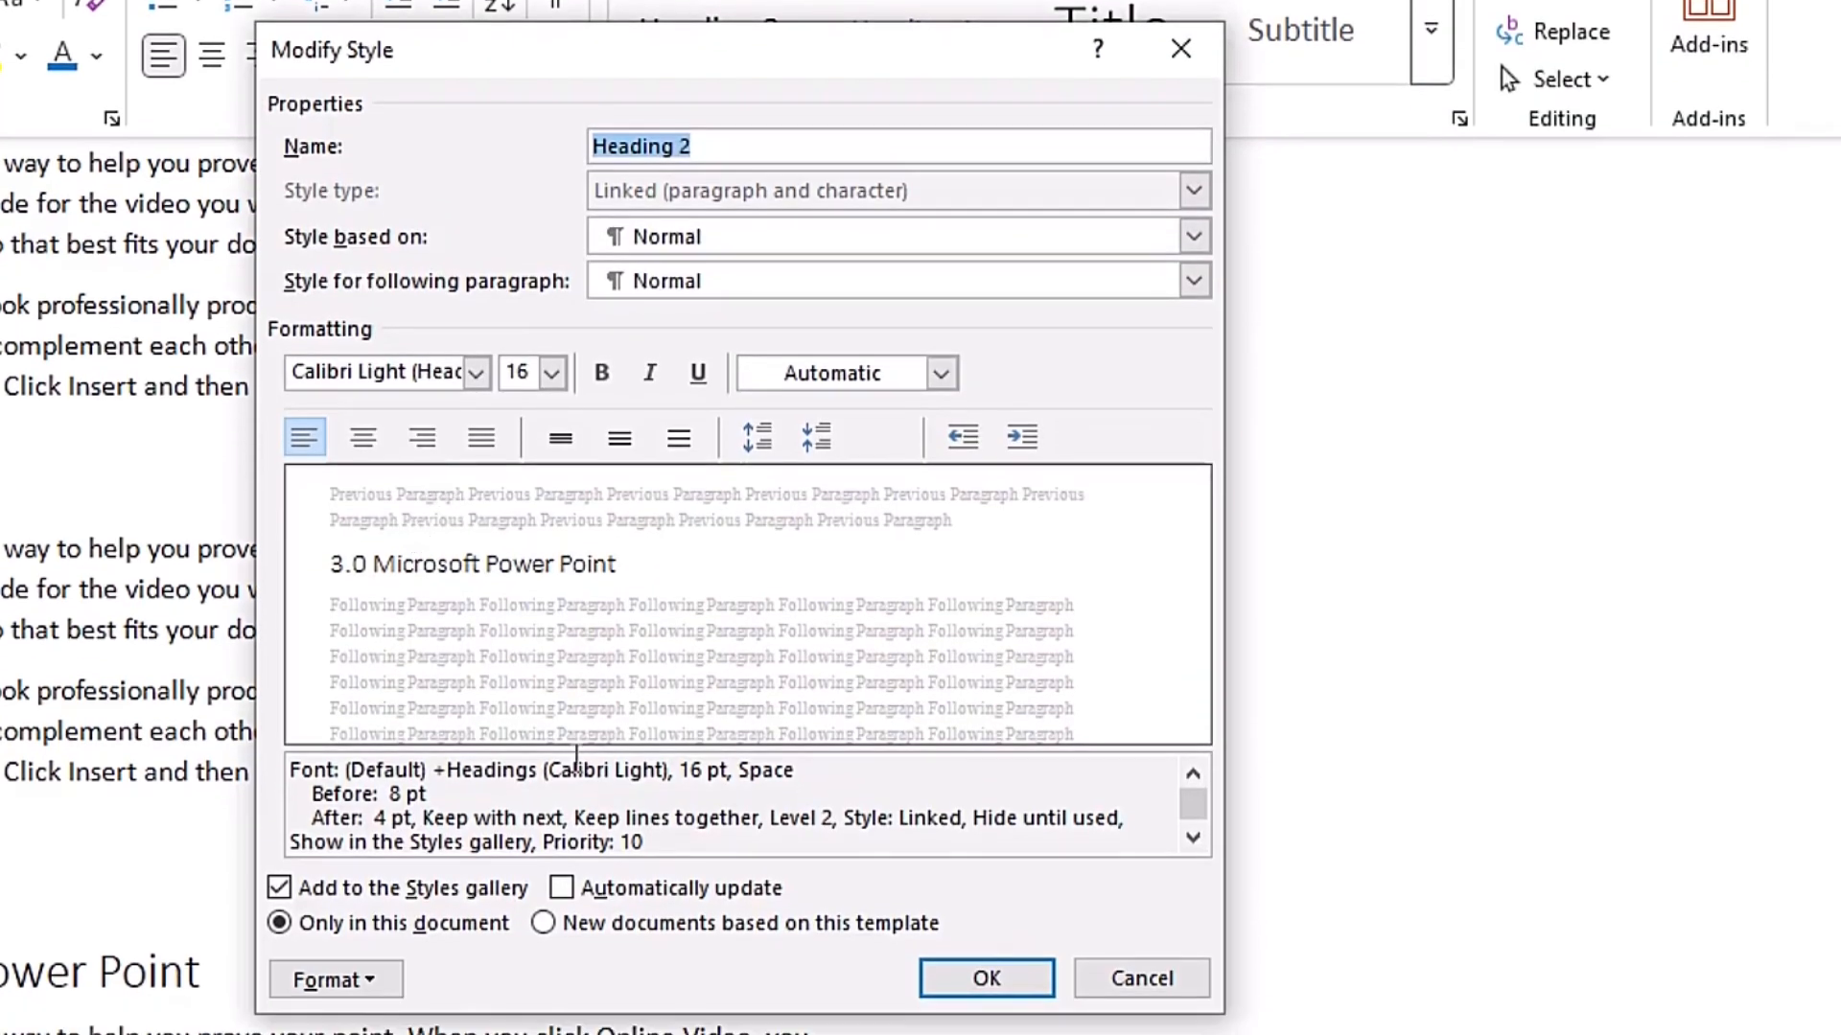
pyautogui.click(365, 979)
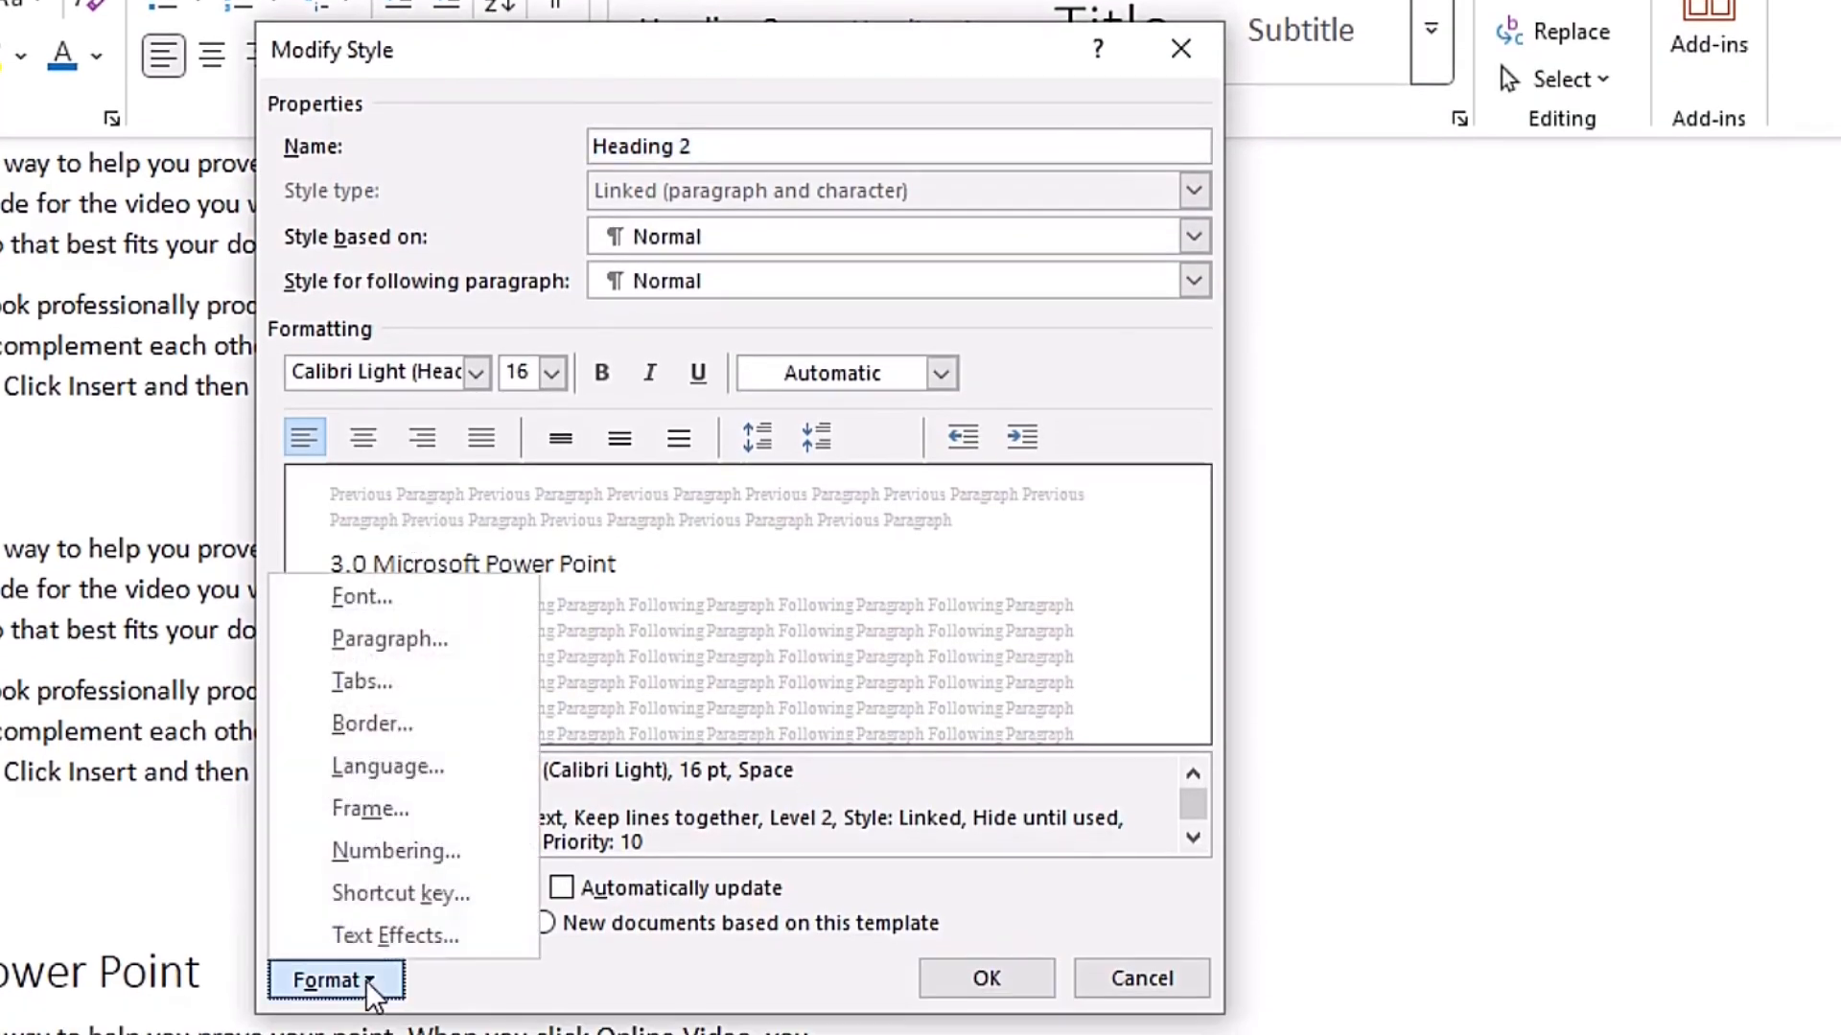
pyautogui.click(403, 893)
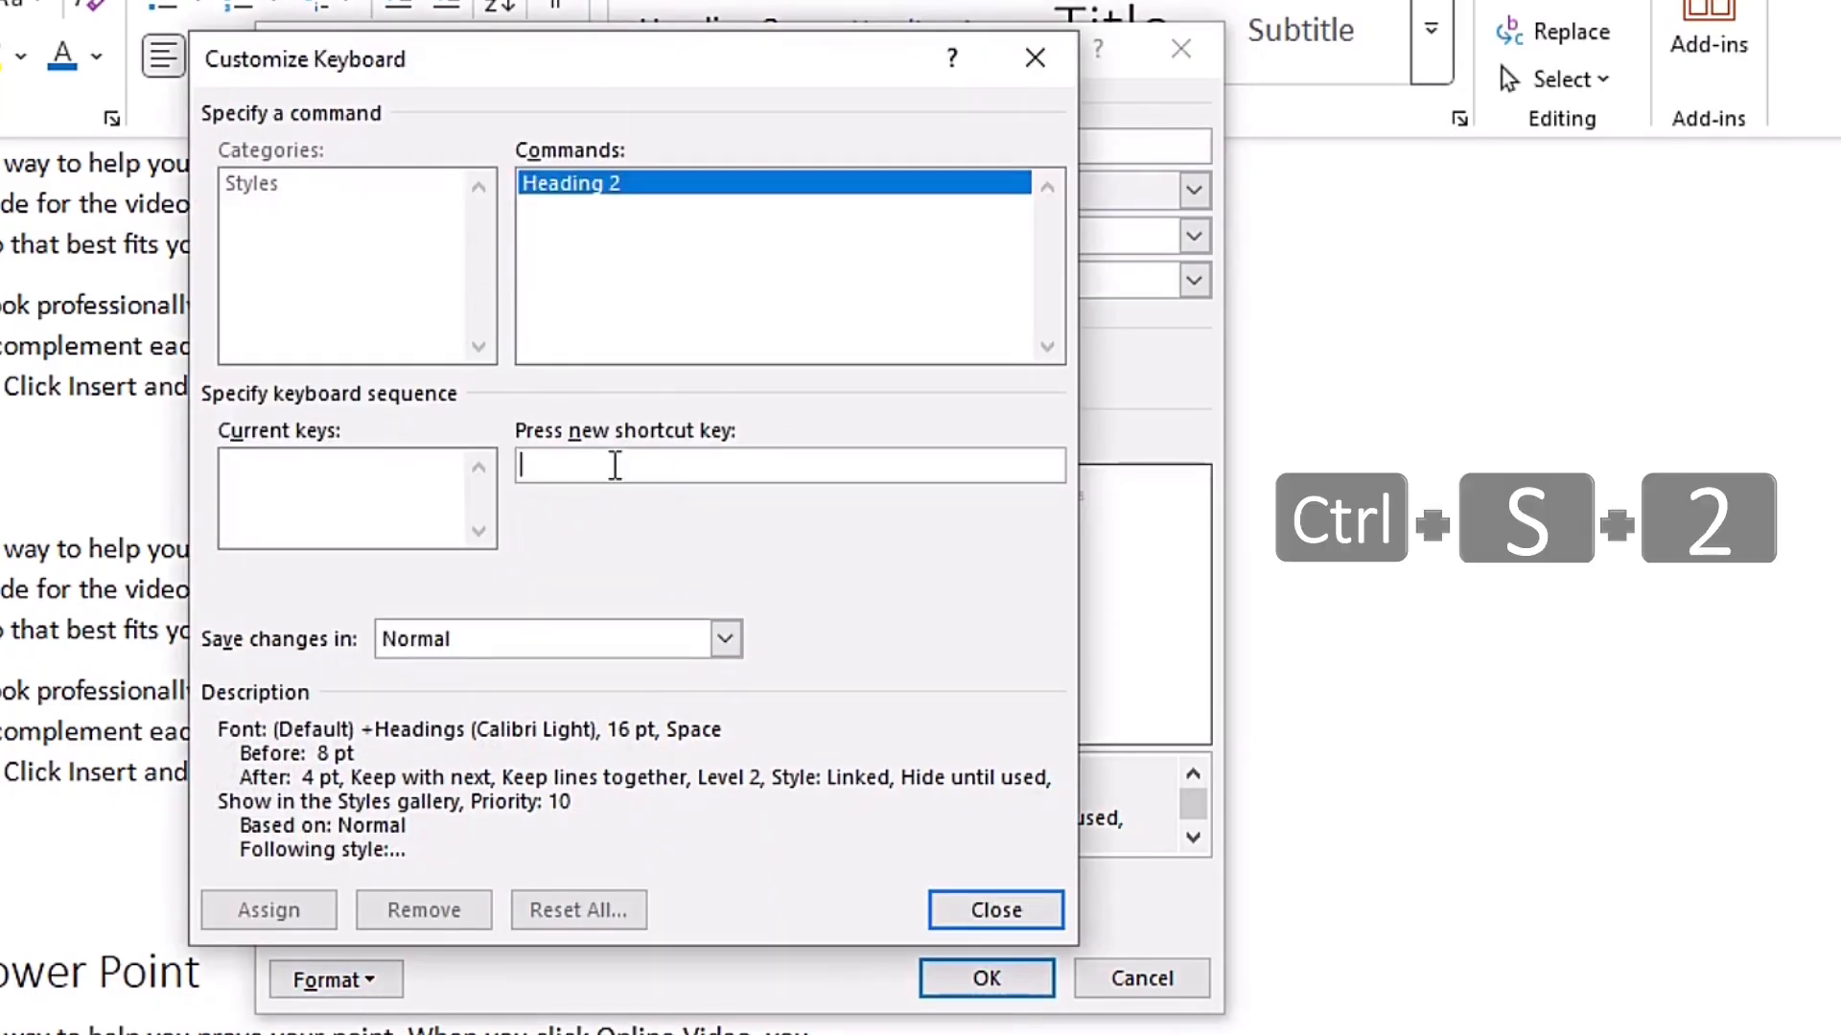
pyautogui.hotkey('ctrl', 's')
pyautogui.press('2')
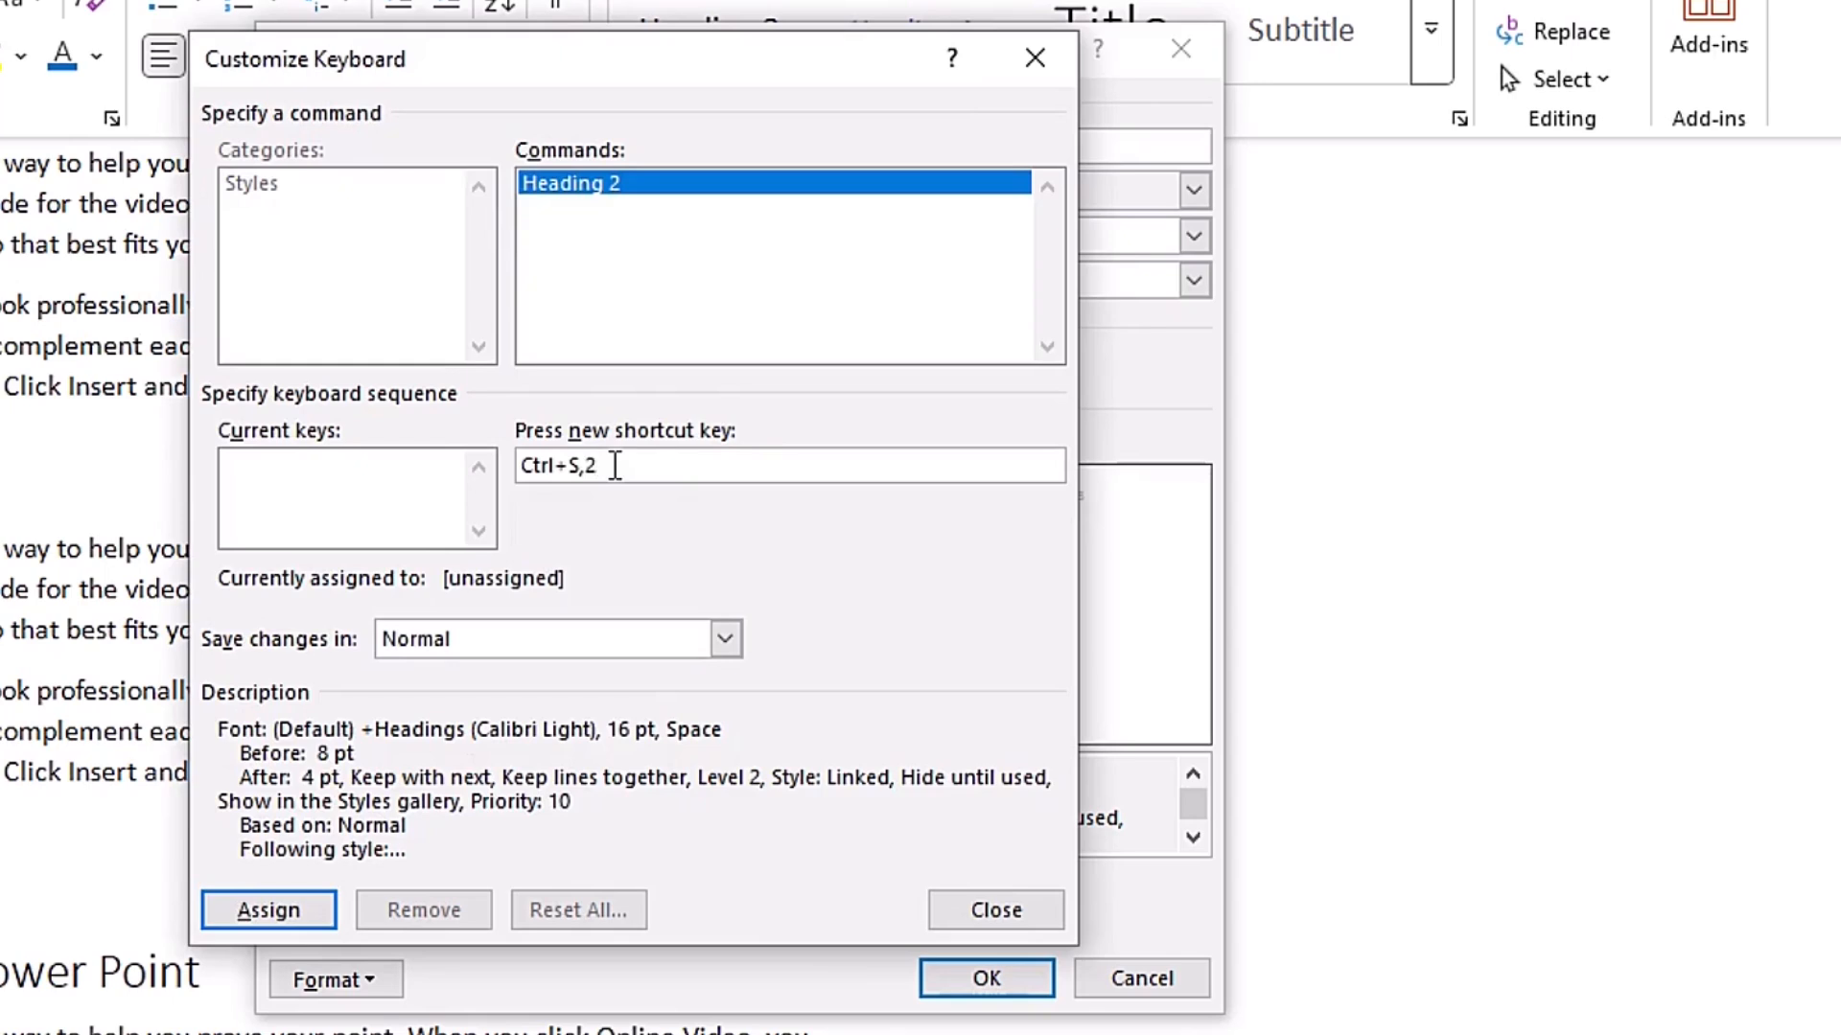
pyautogui.click(273, 910)
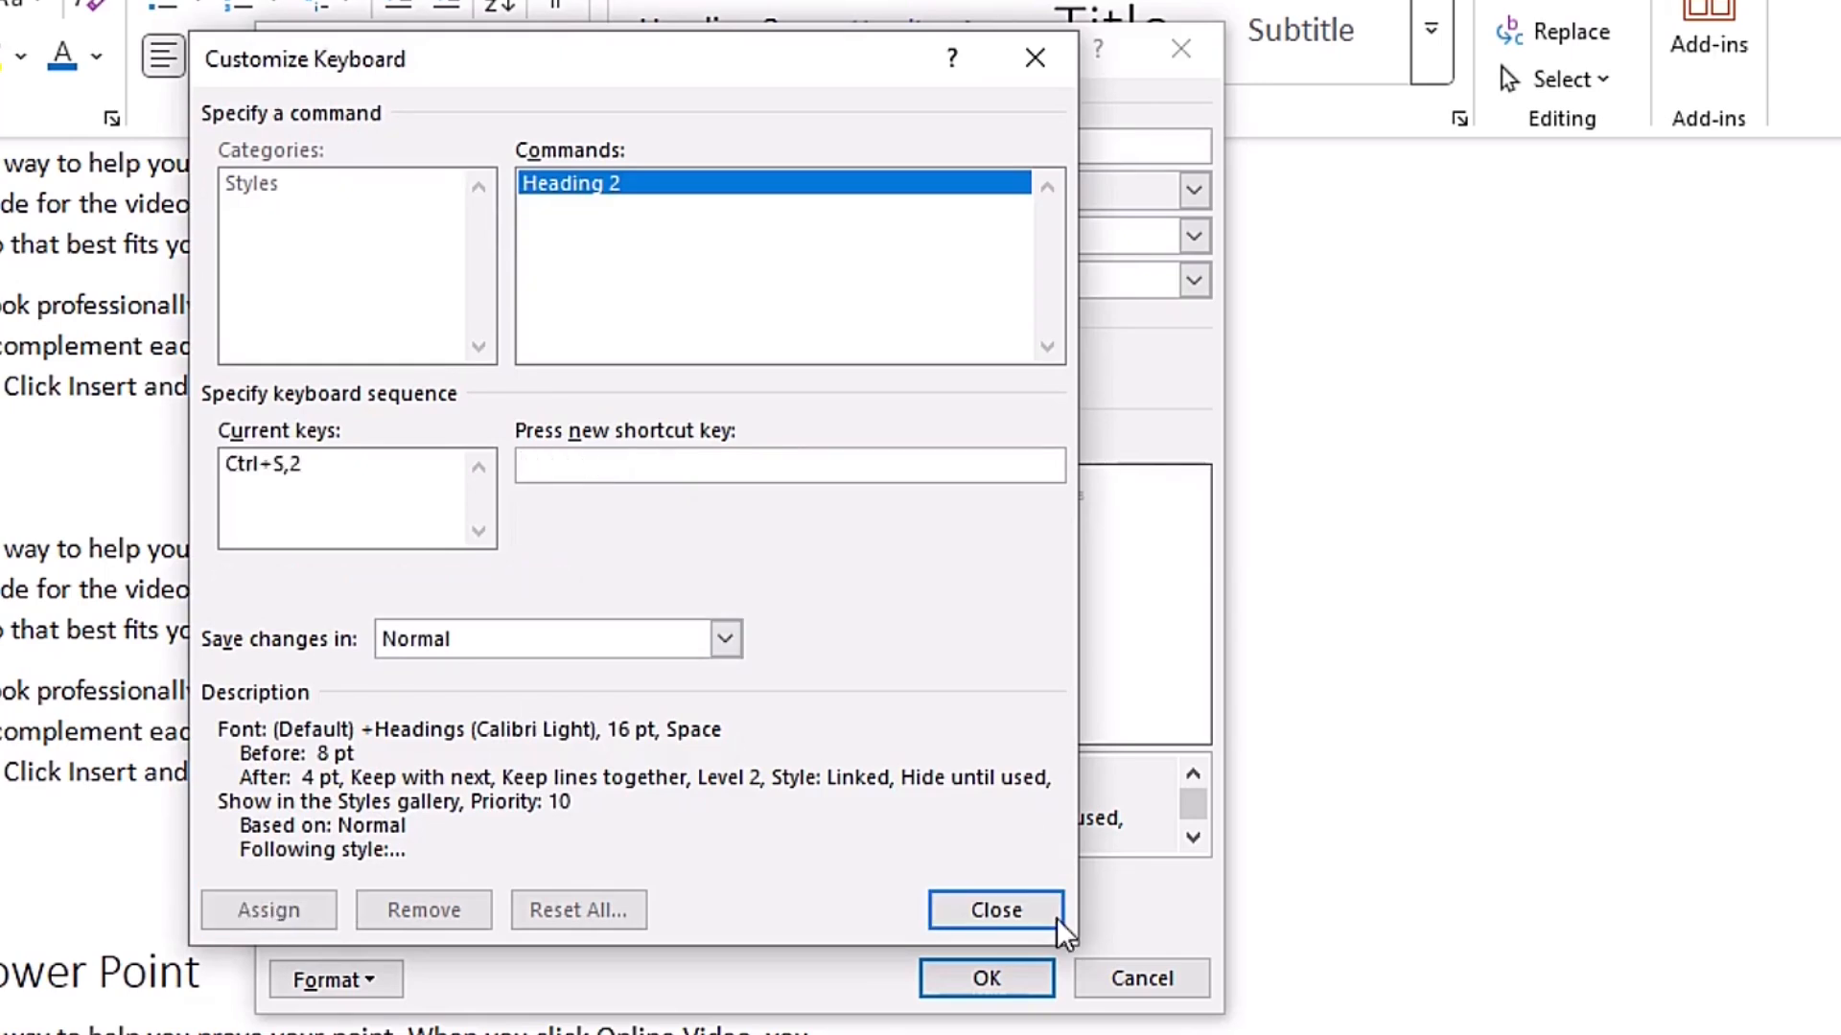
pyautogui.click(1004, 916)
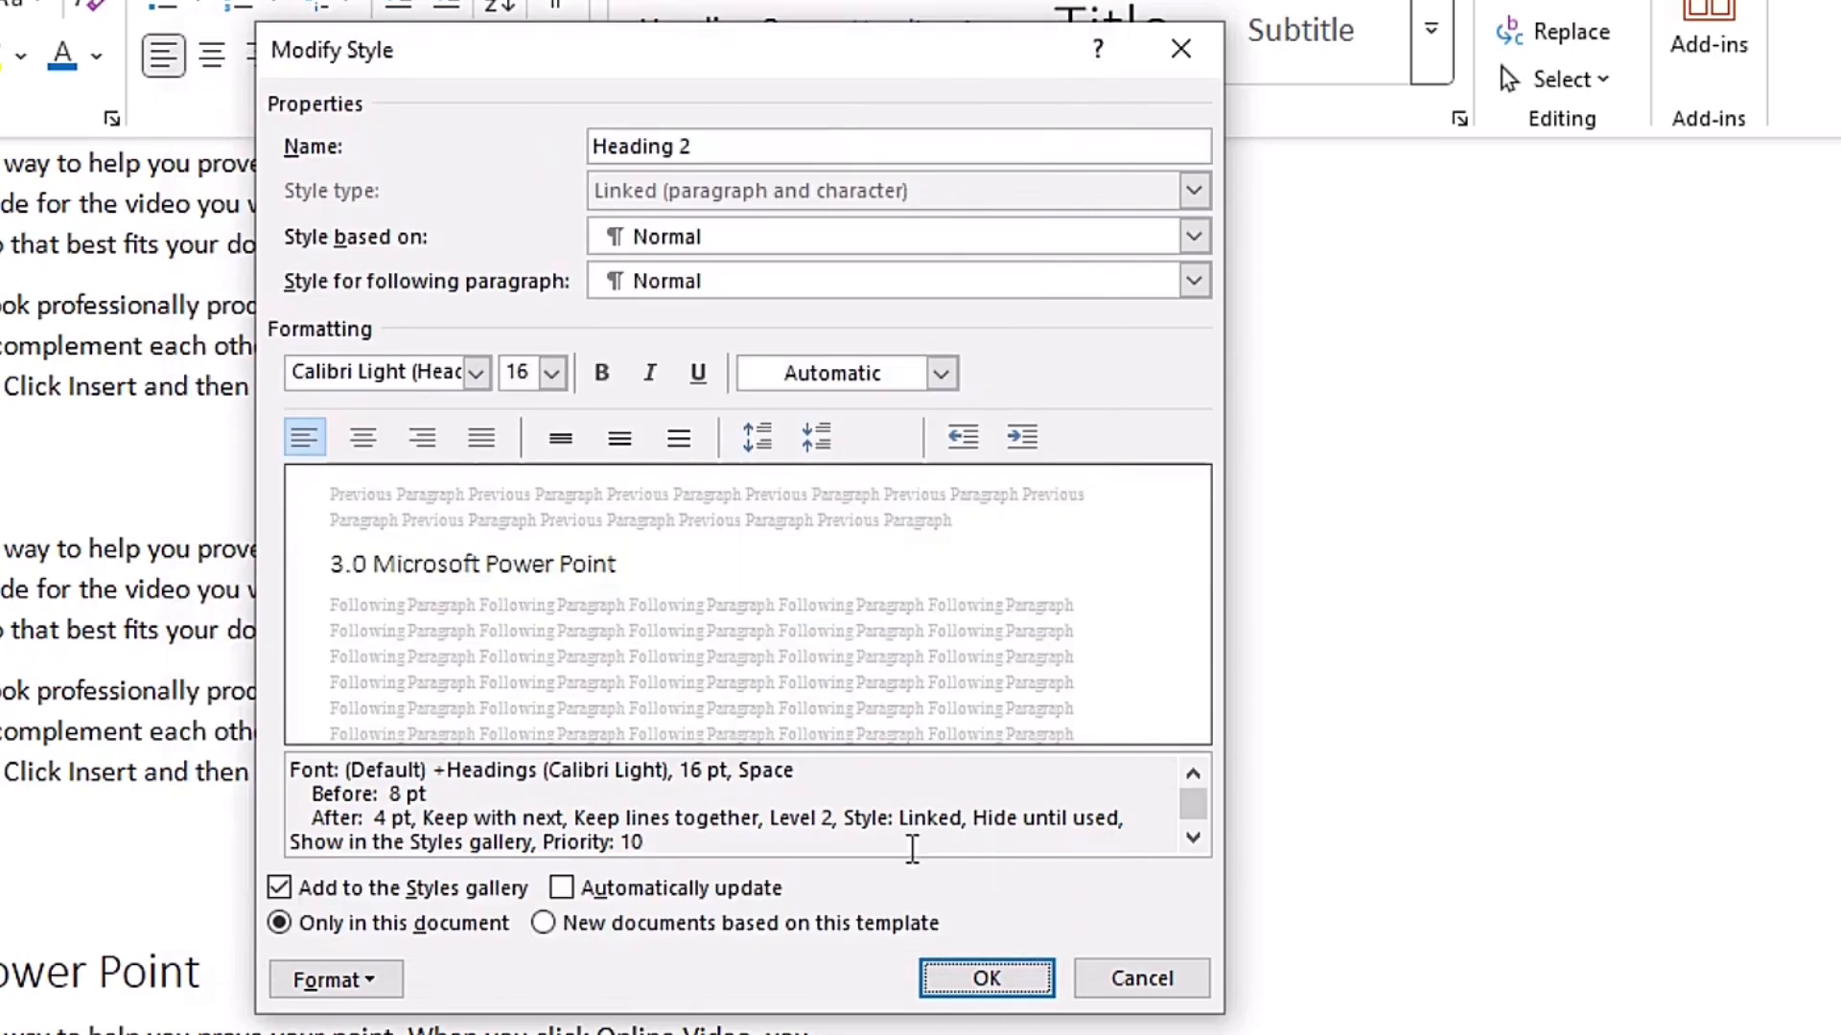
pyautogui.click(987, 978)
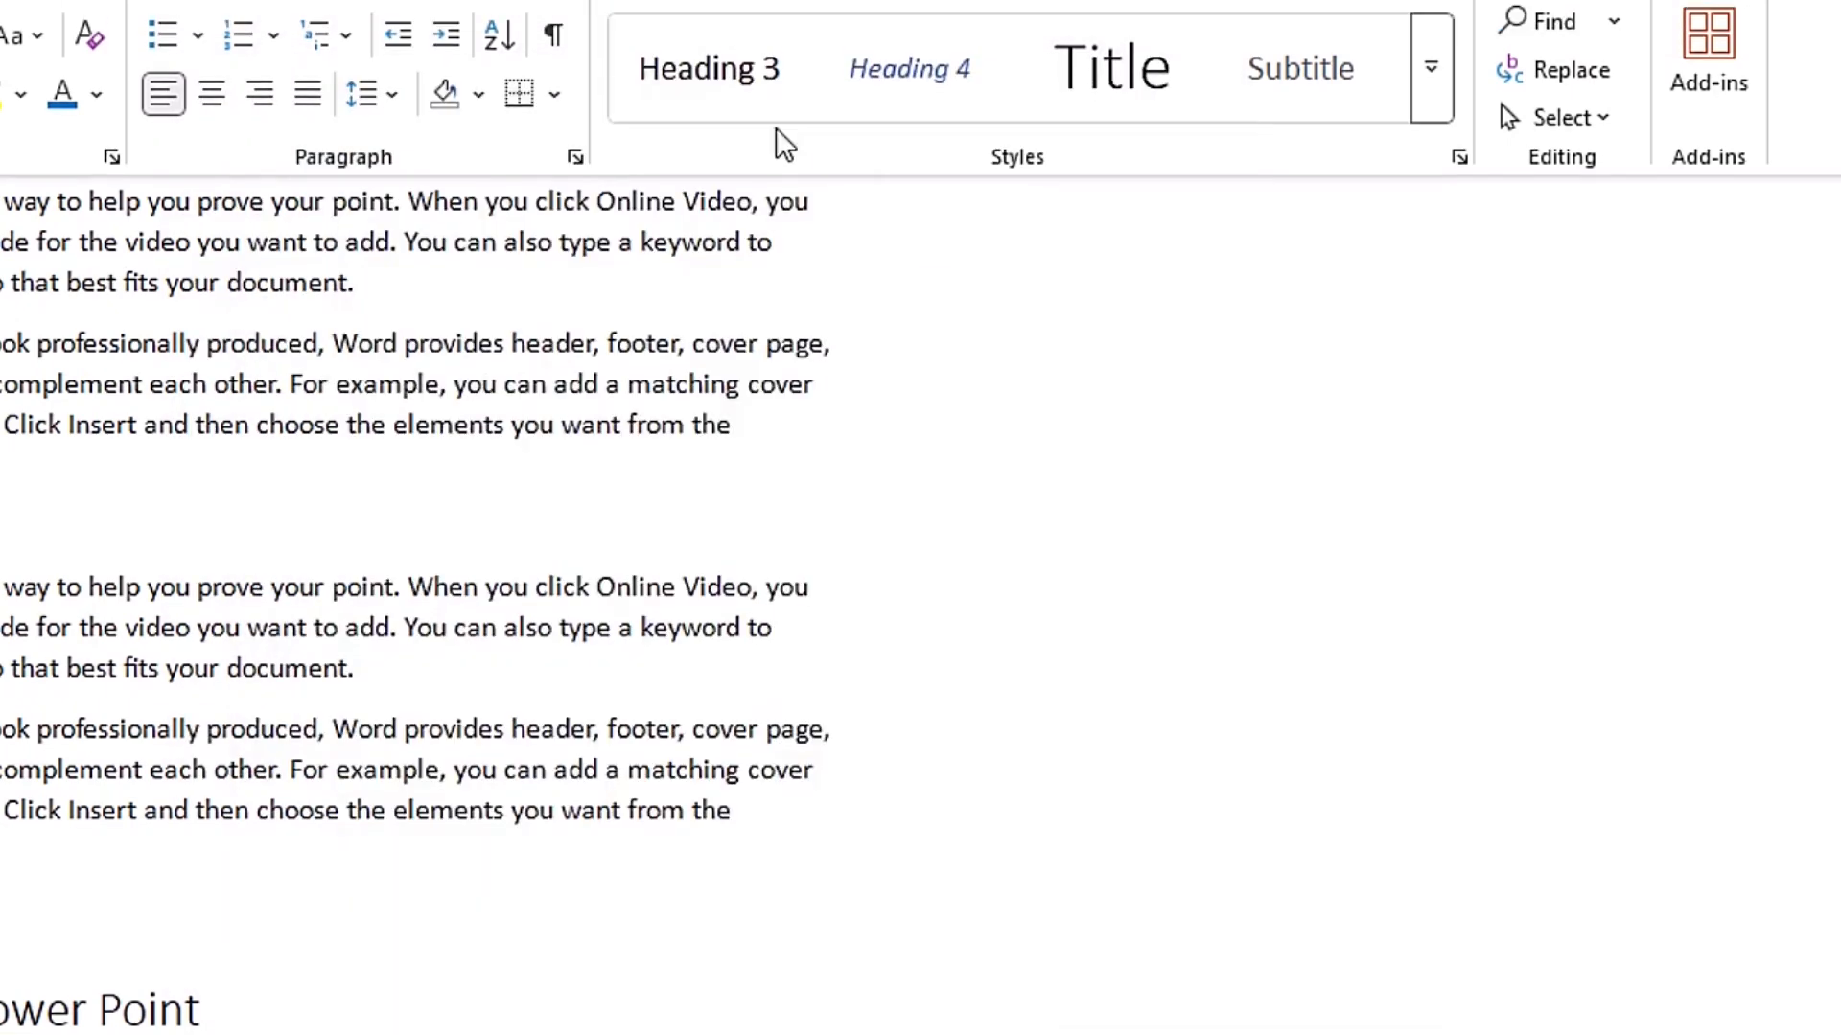
# - Modify the Heading 3 style to assign it the shortcut key Ctrl+S,3
pyautogui.rightClick(733, 94)
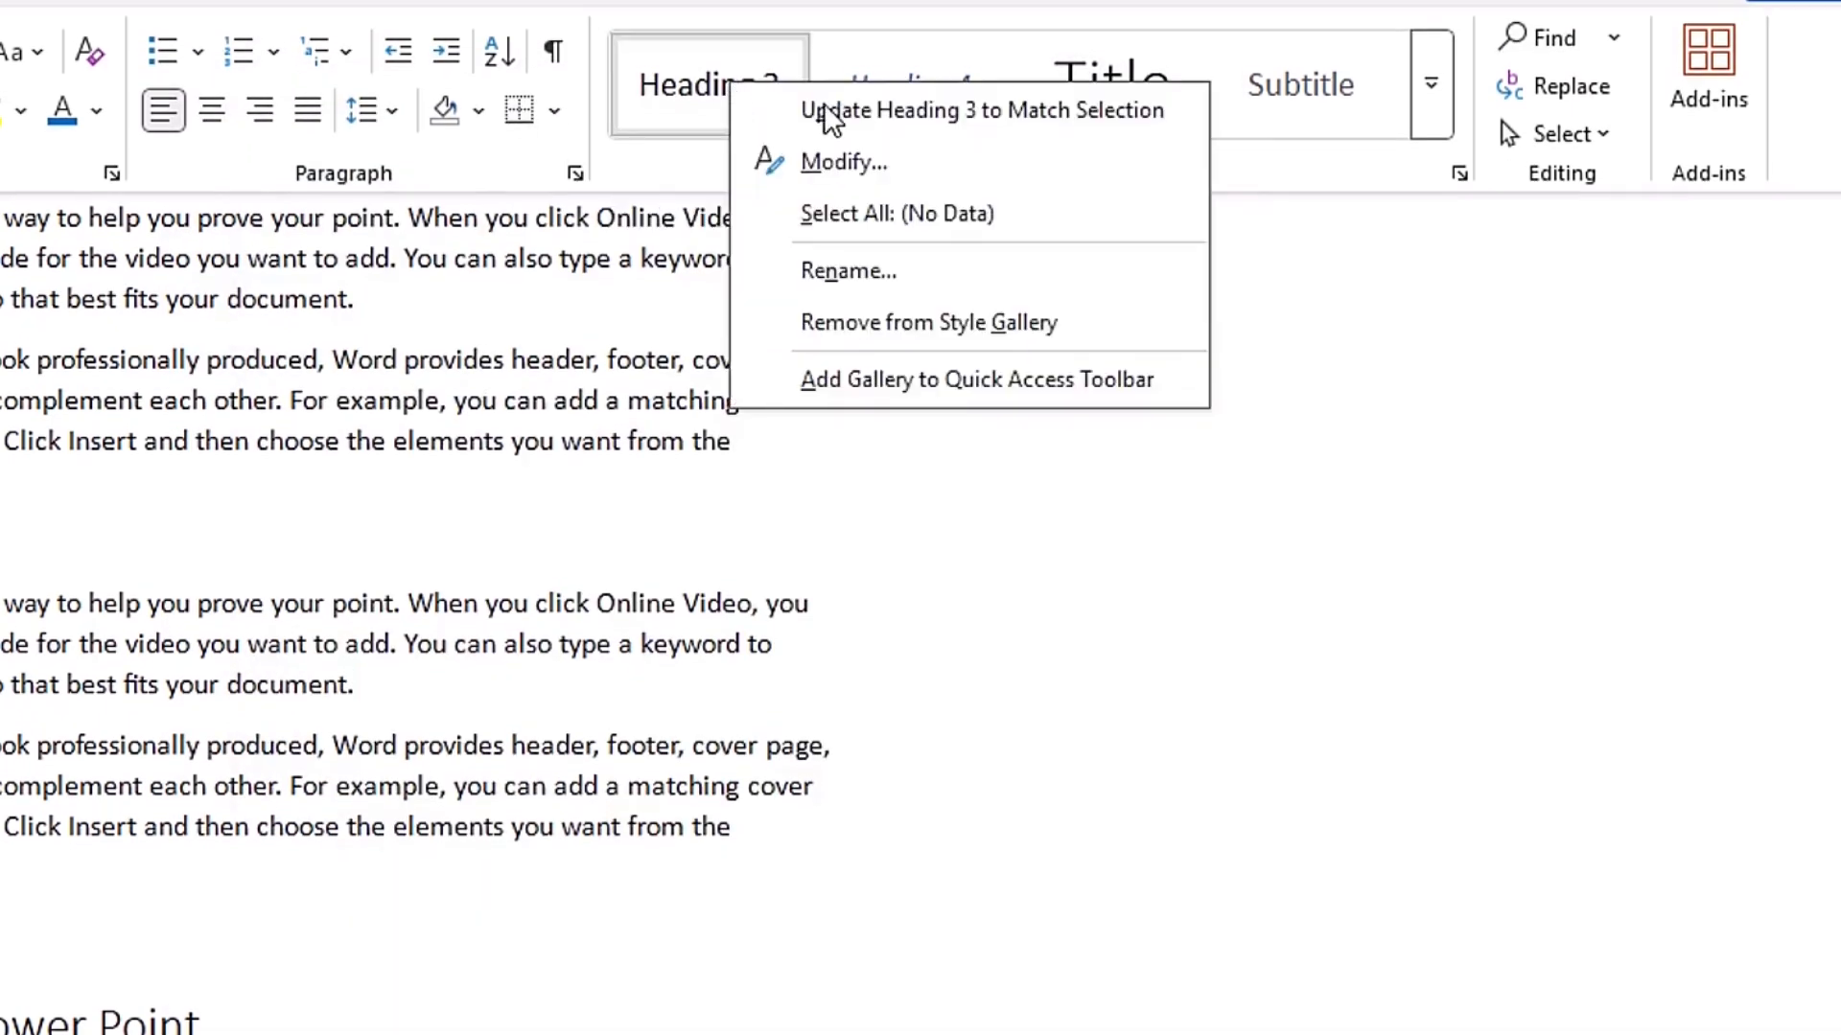
pyautogui.click(863, 158)
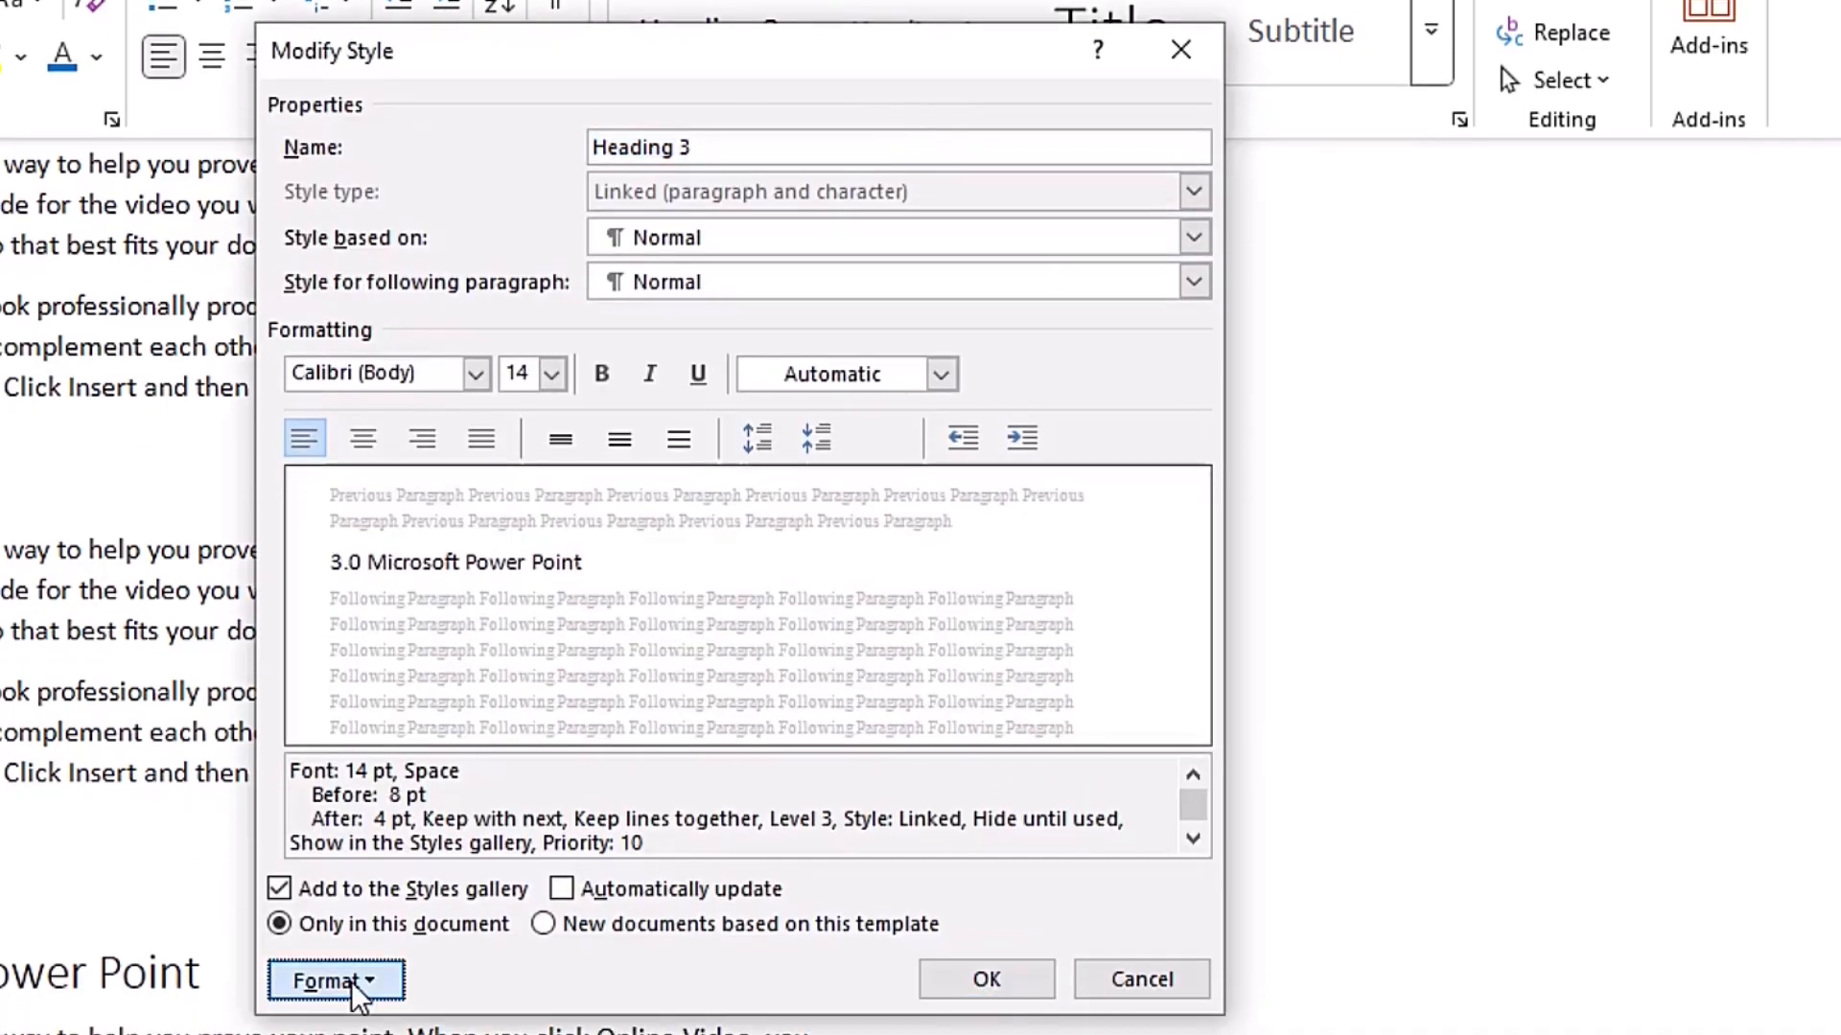
pyautogui.click(350, 986)
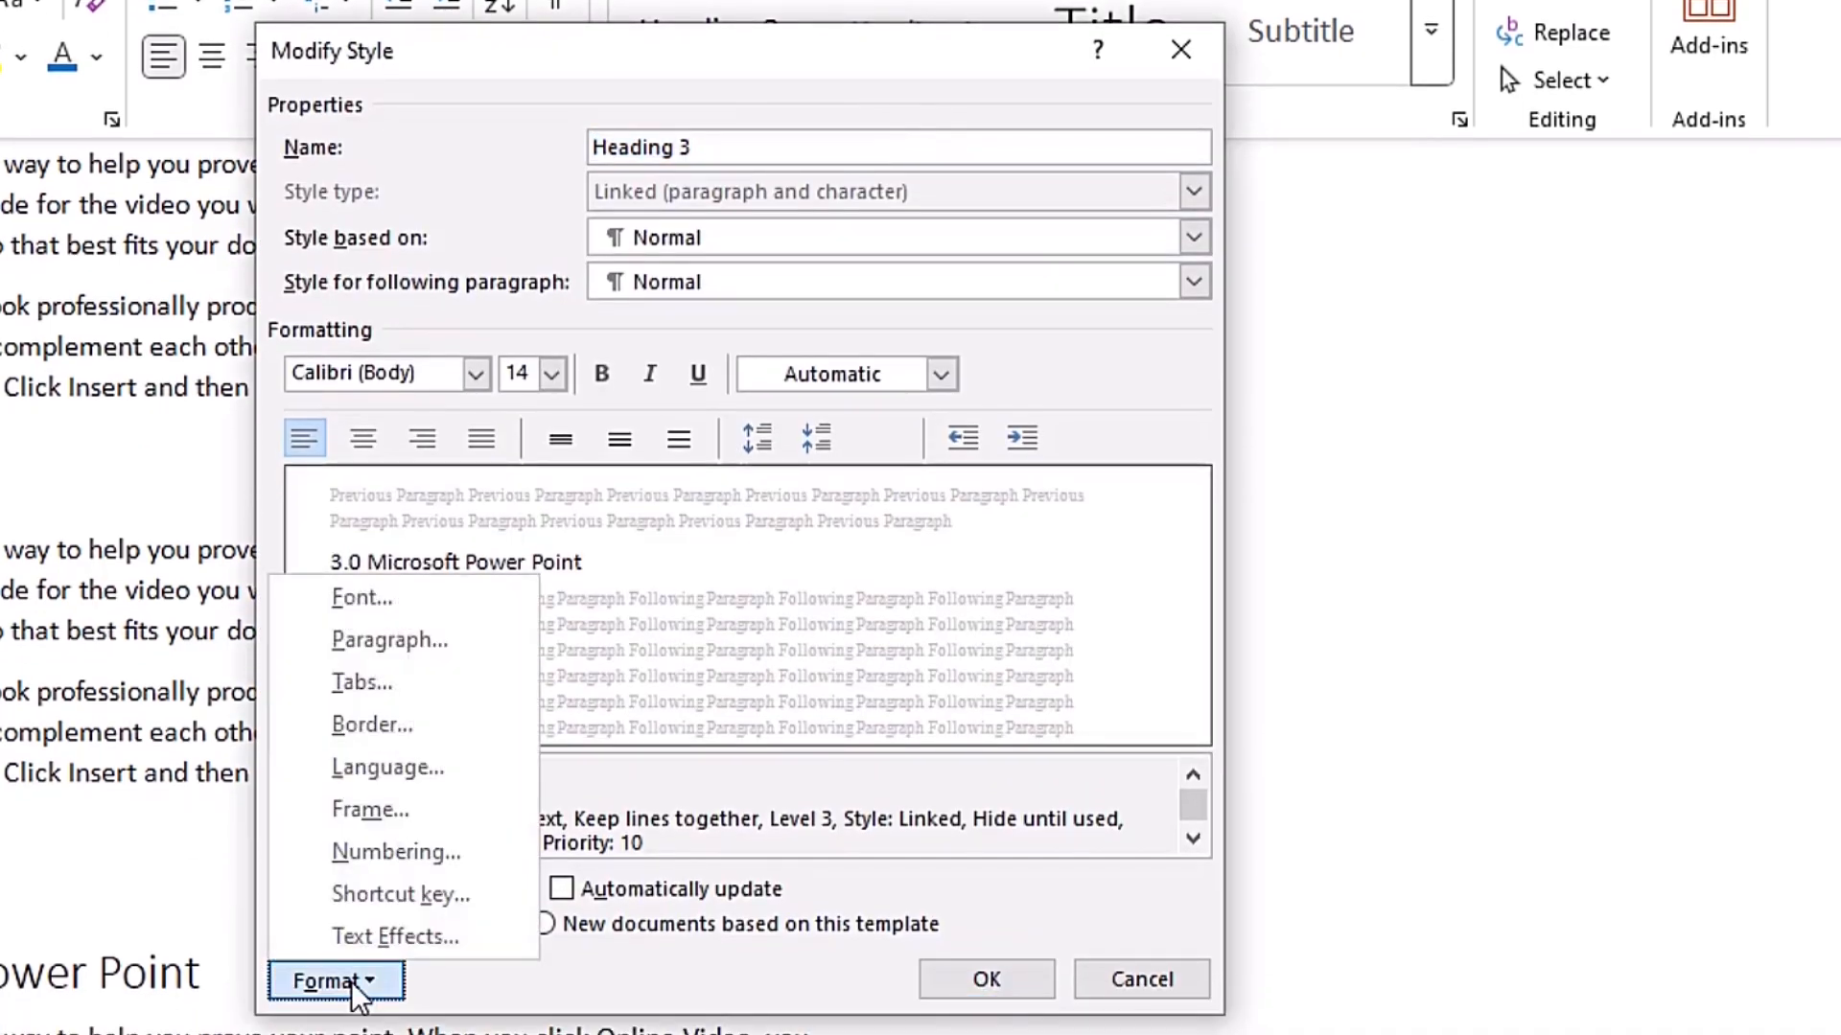
pyautogui.click(426, 906)
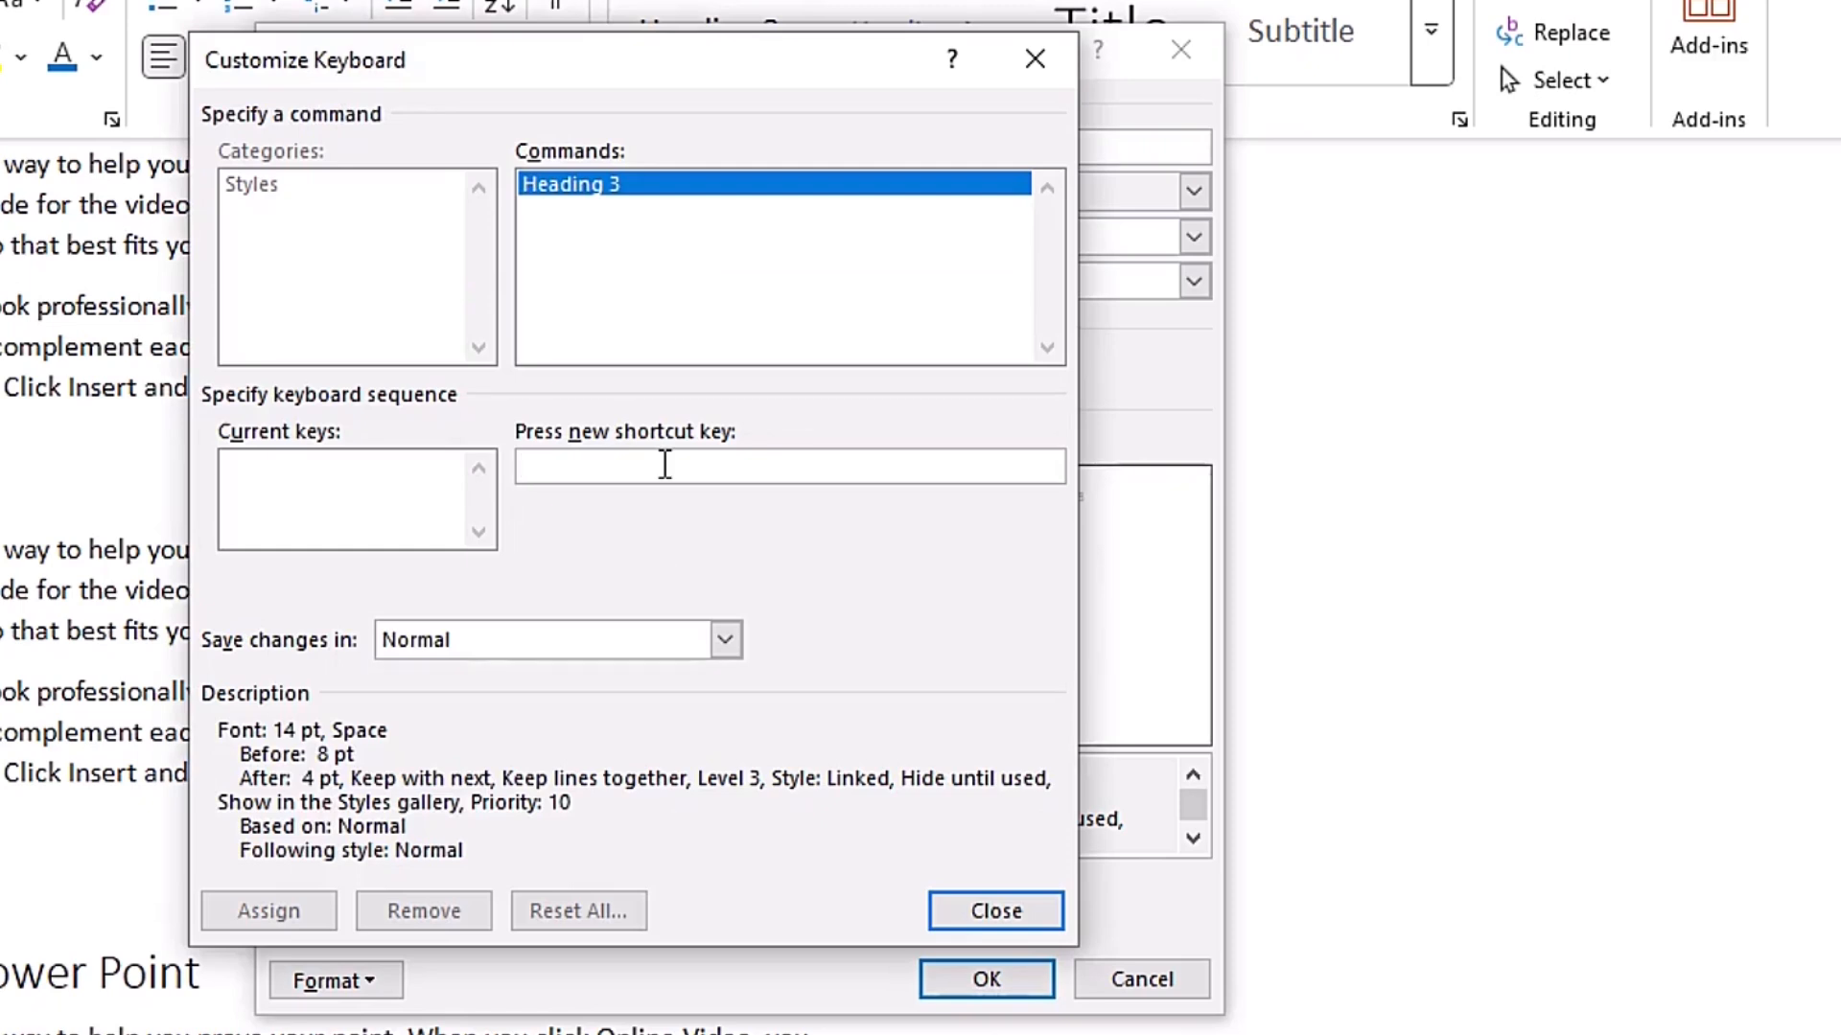
pyautogui.hotkey('ctrl', 's')
pyautogui.press('3')
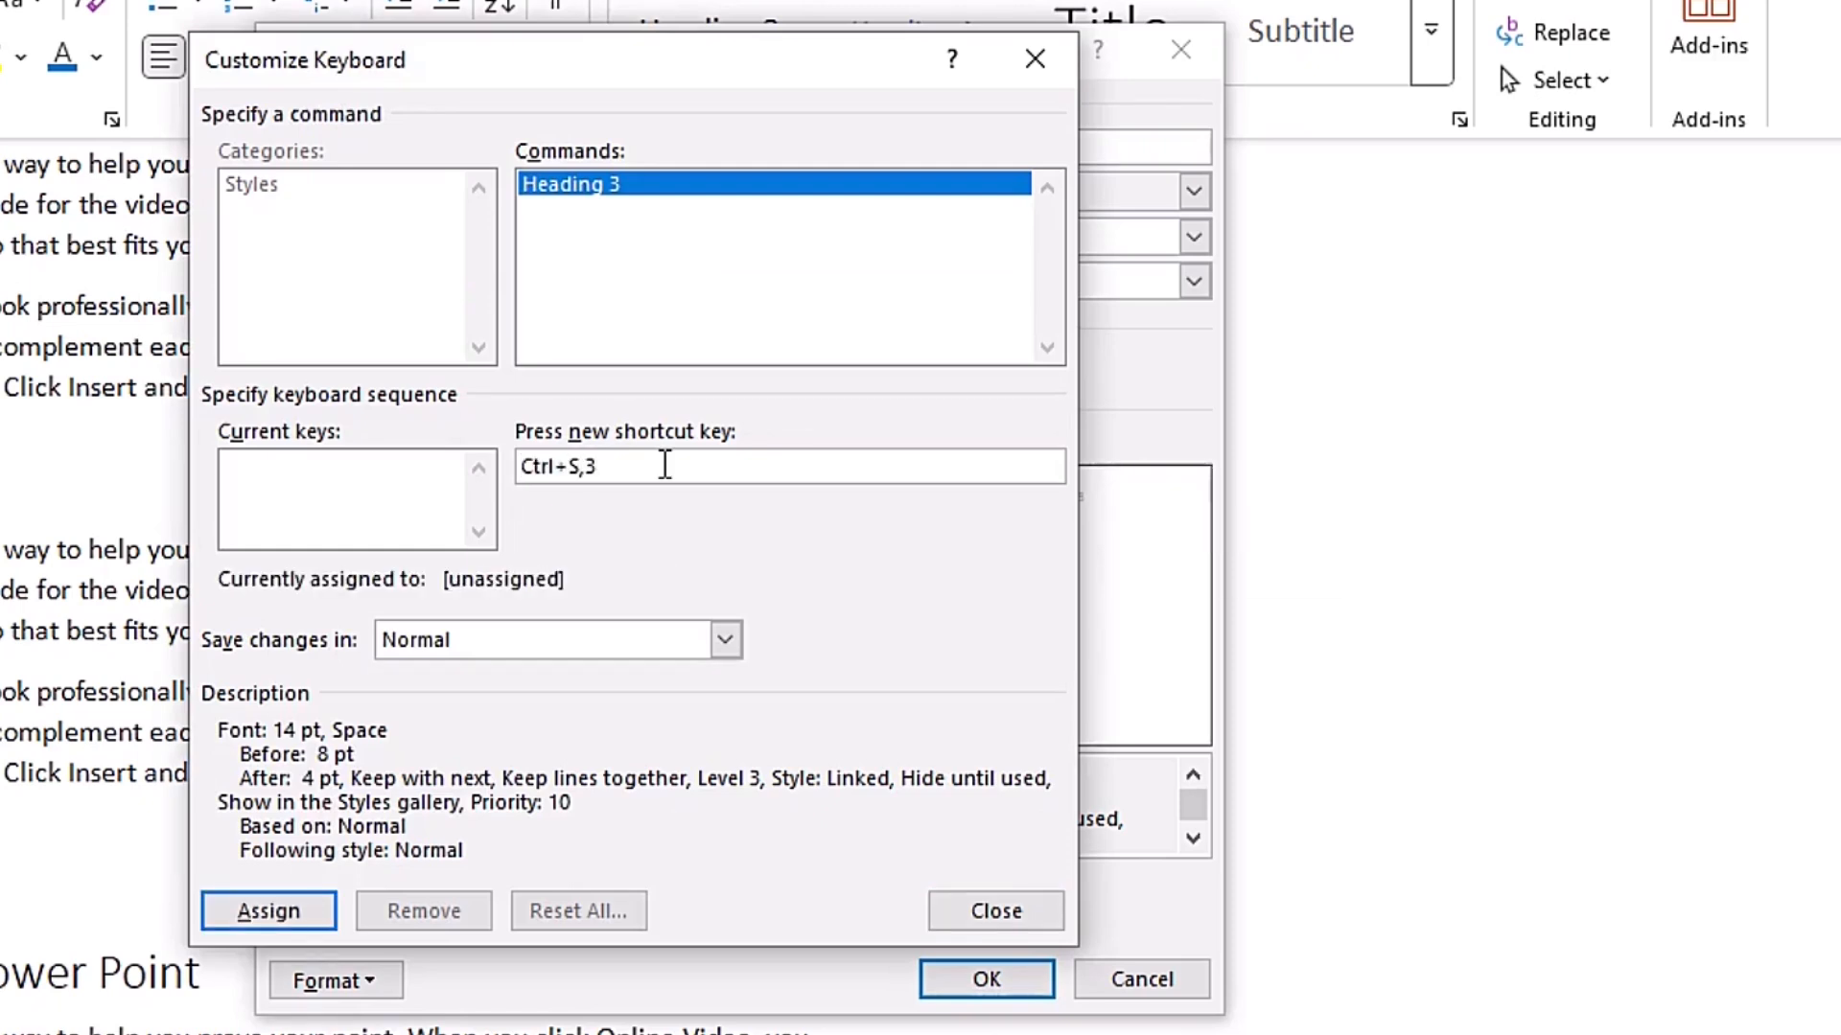
pyautogui.click(293, 912)
pyautogui.click(990, 916)
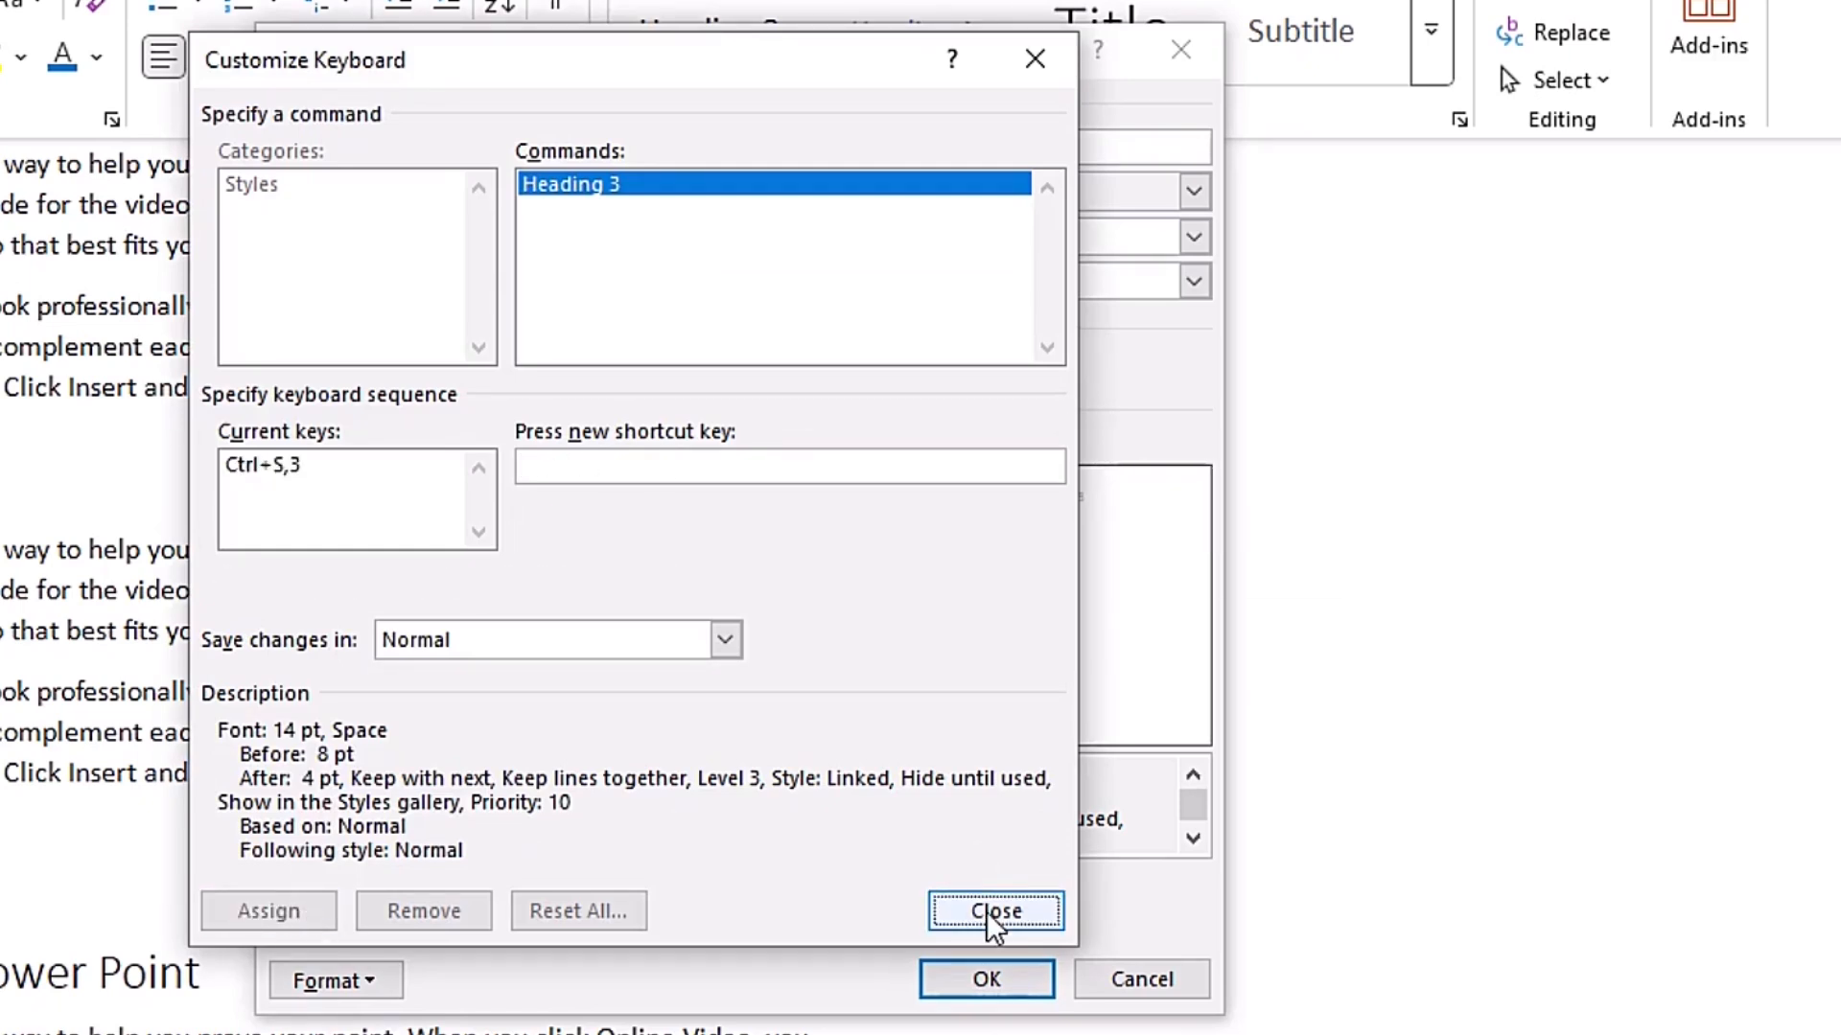
pyautogui.click(988, 976)
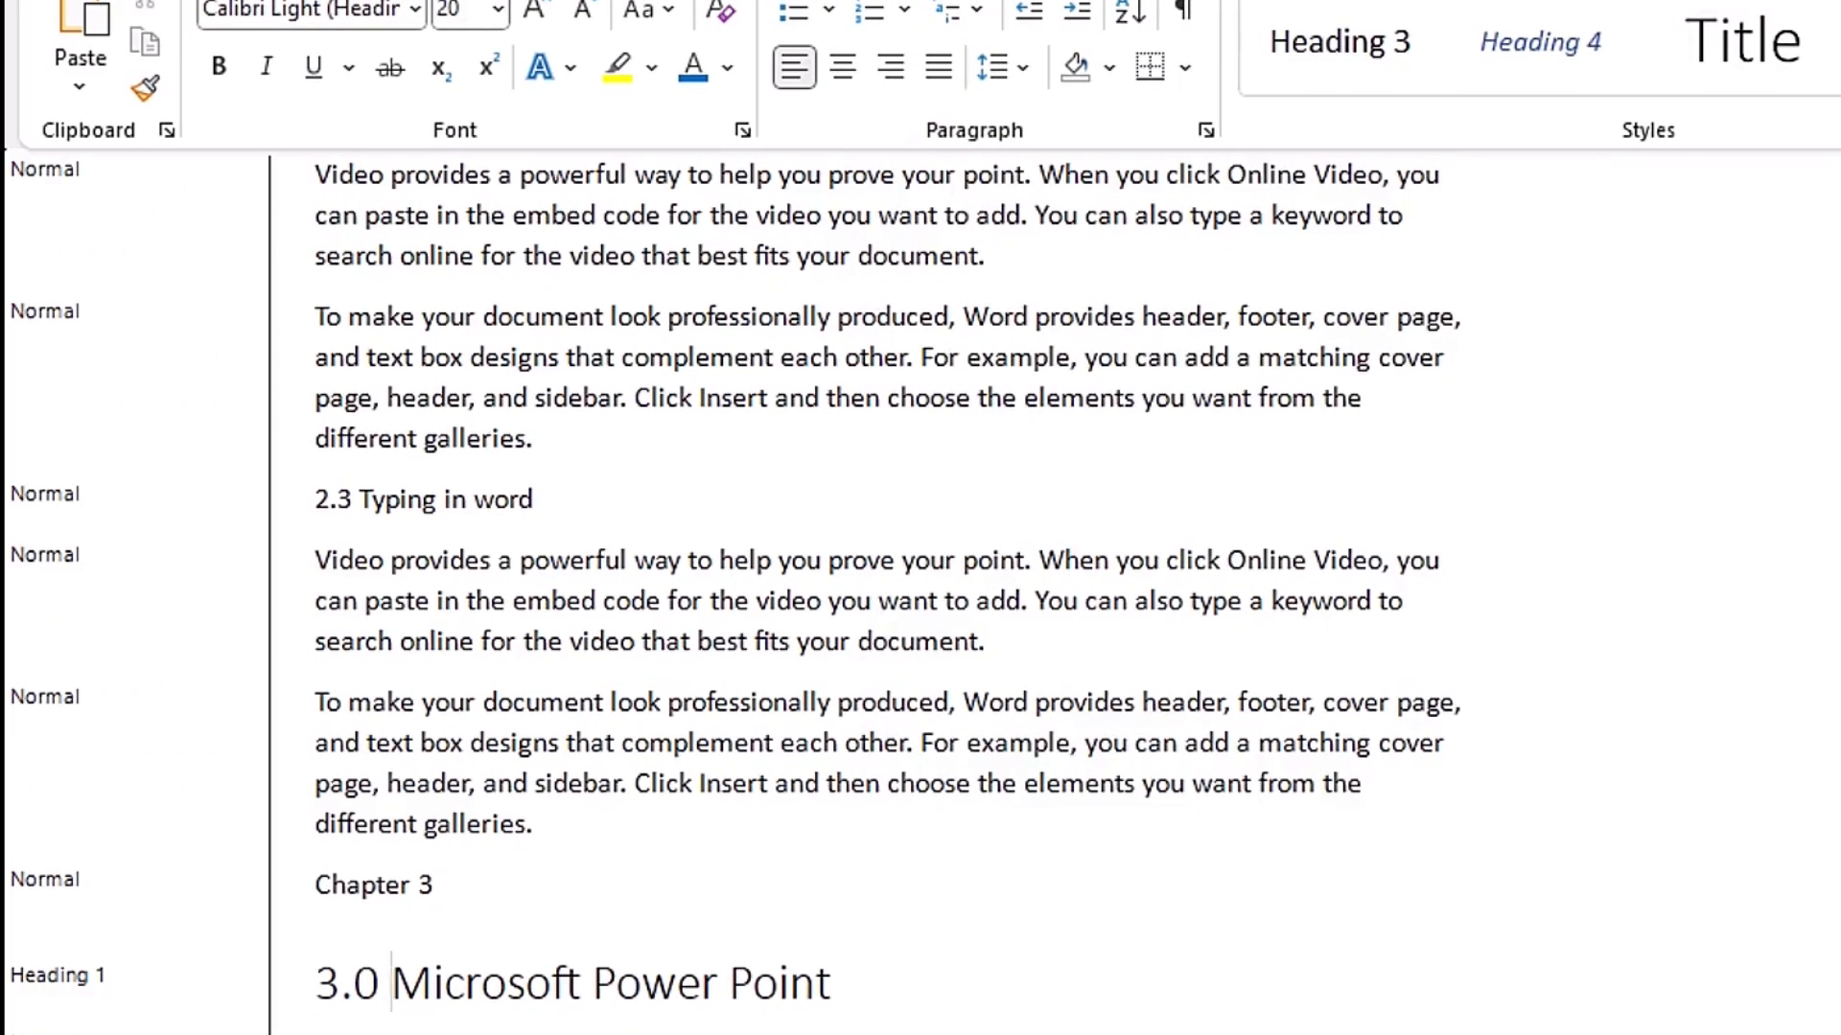
# - Apply the Heading 2 style to the "2.1 Word Basics" and "2.2 Table In Word" headings using its assigned shortcut
pyautogui.moveTo(1832, 714); pyautogui.dragTo(1839, 588)
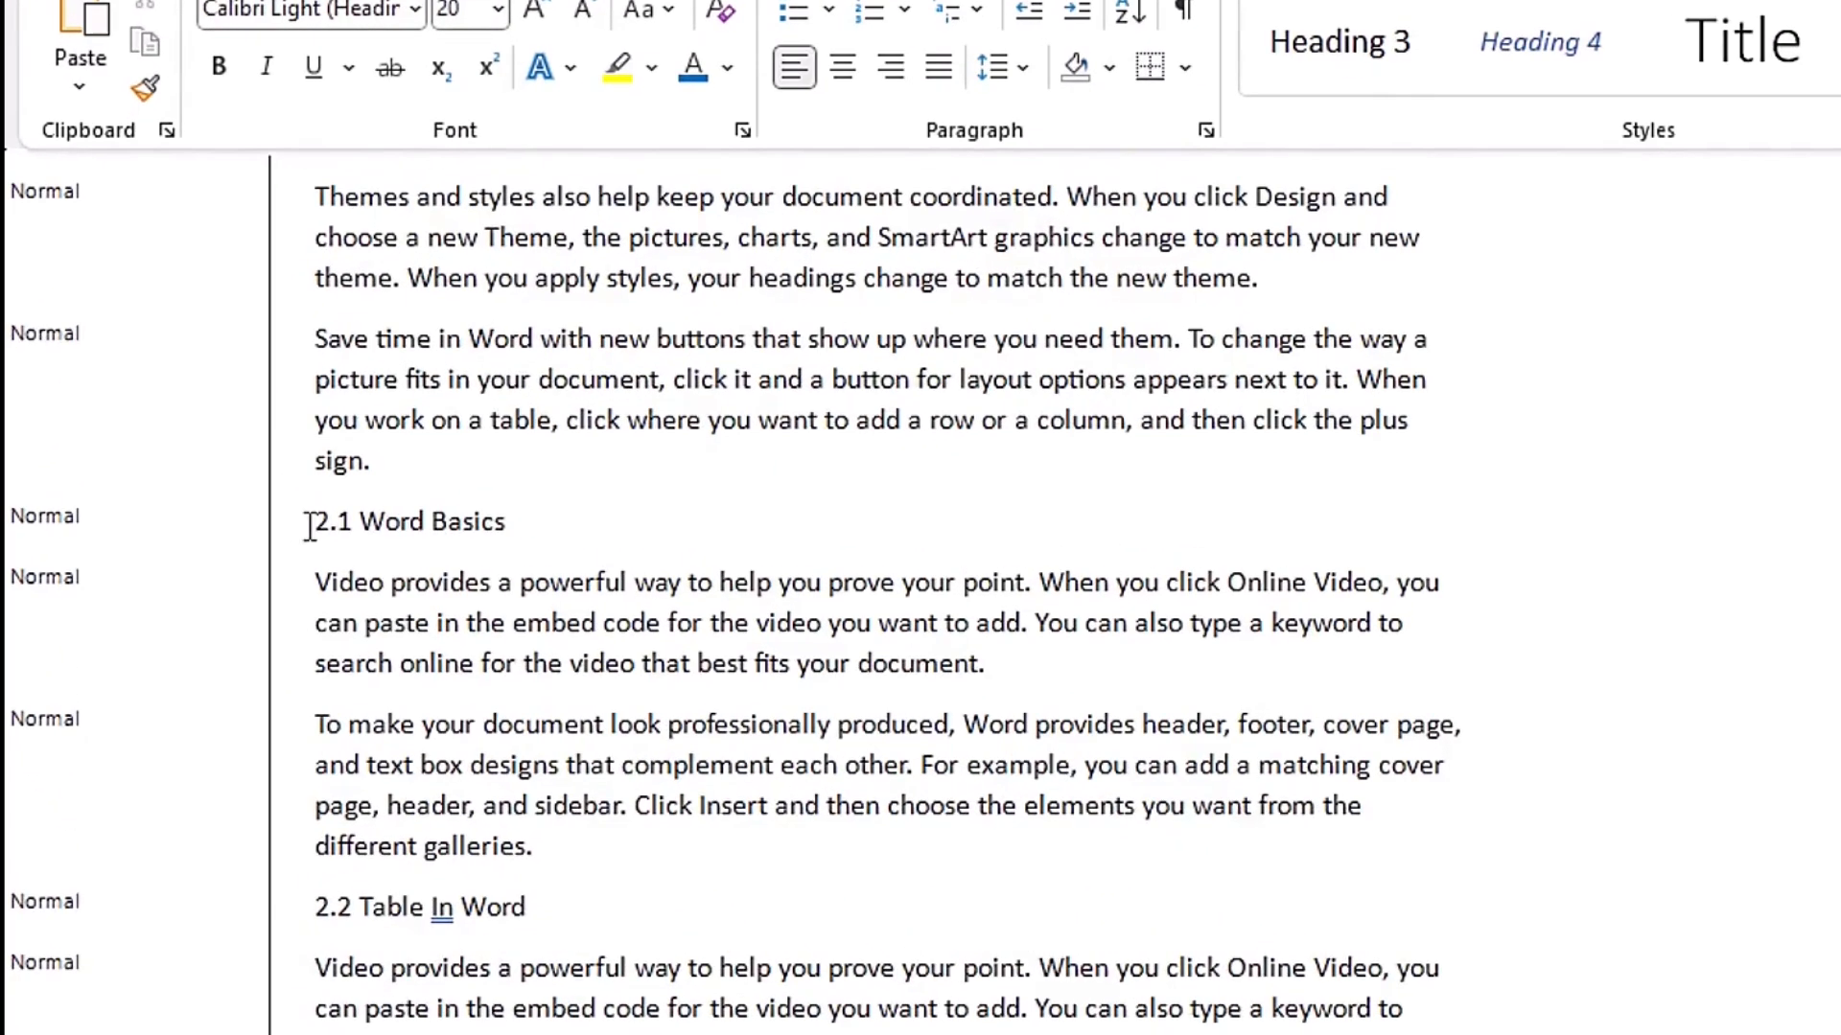
pyautogui.click(309, 525)
pyautogui.hotkey('ctrl', 's')
pyautogui.press('2')
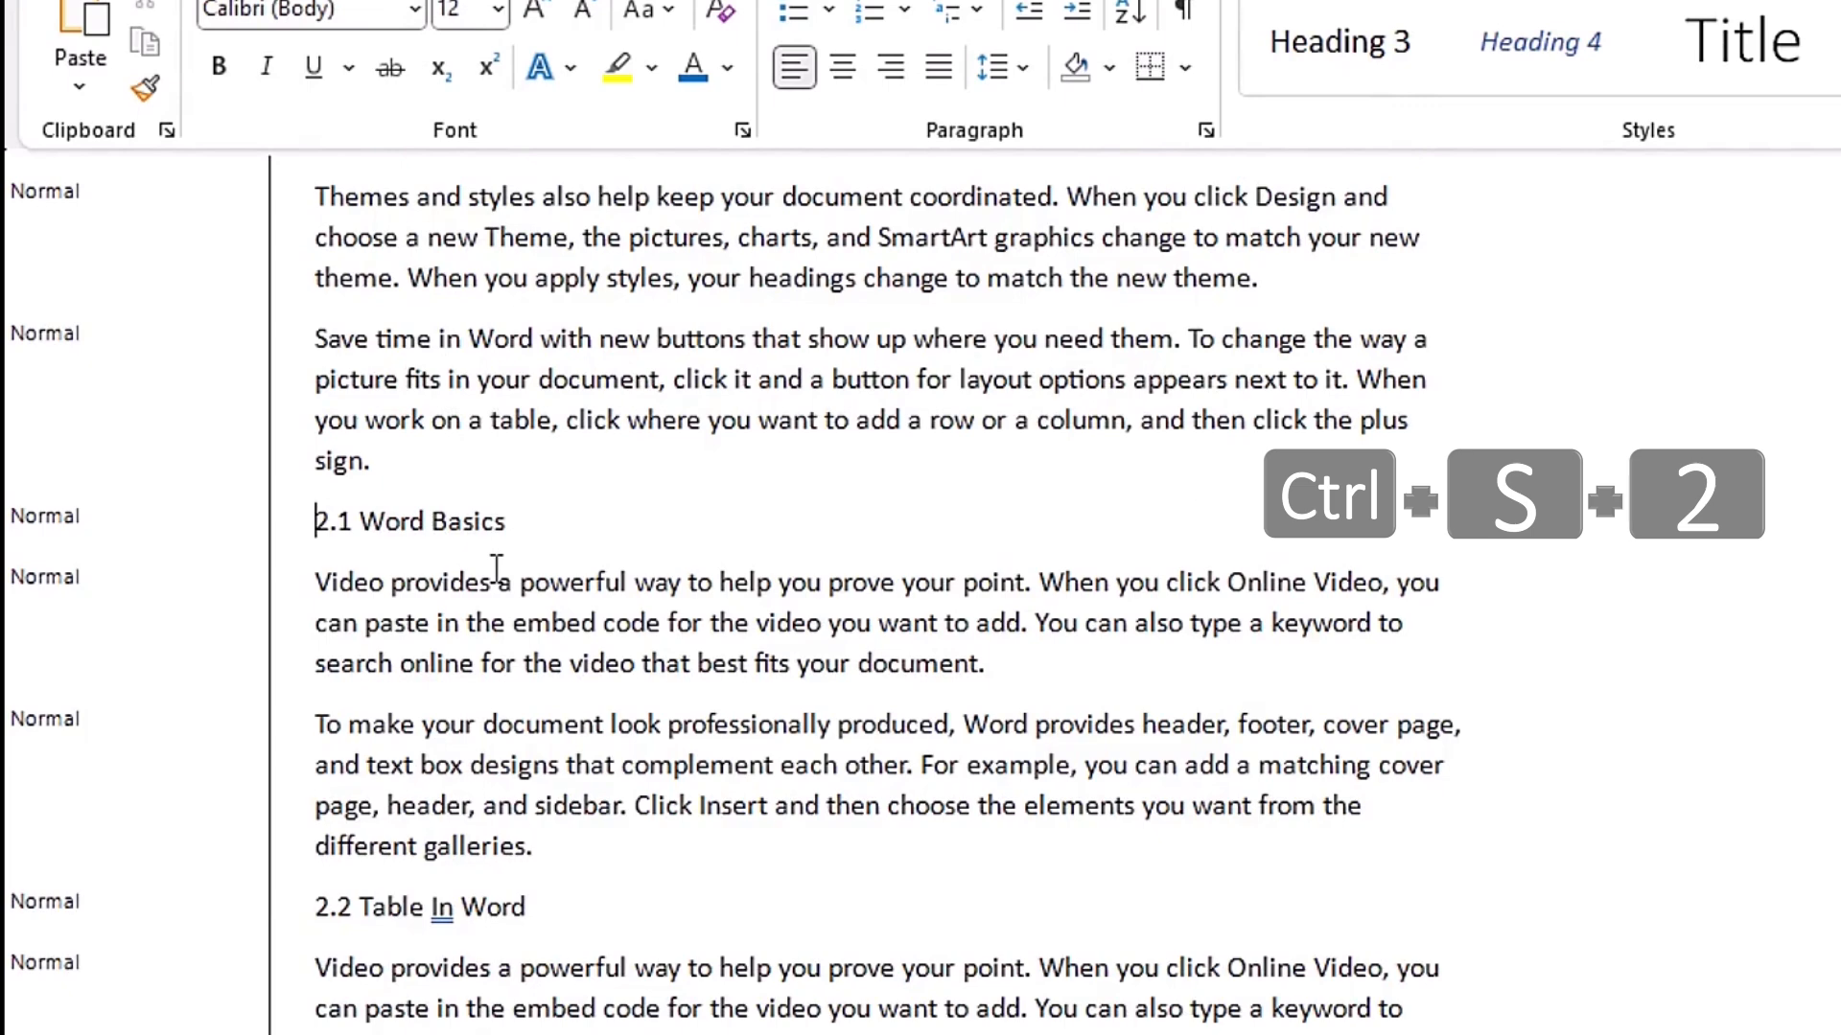
pyautogui.click(318, 908)
pyautogui.hotkey('ctrl', 's')
pyautogui.press('2')
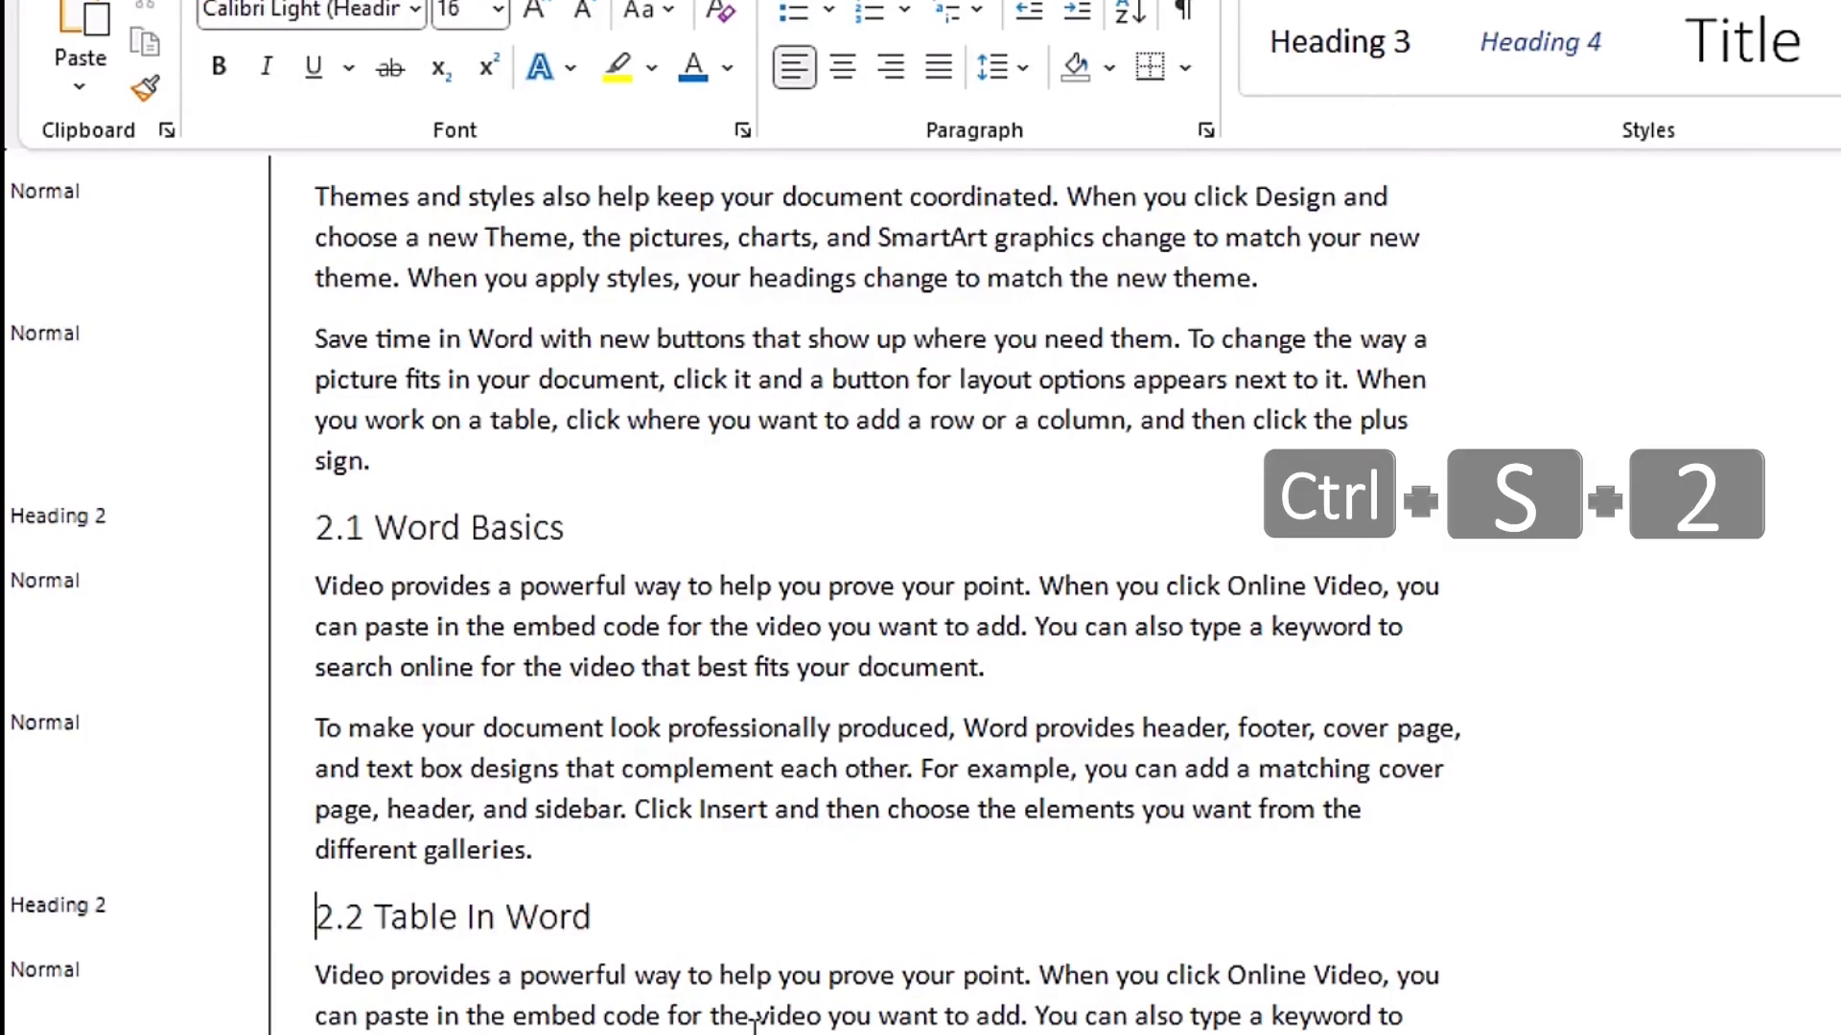
# - Apply the Heading 3 style to "2.2.1 Inserting tables" and the subheading below it using its assigned shortcut
pyautogui.scroll(-5, 755, 1024)
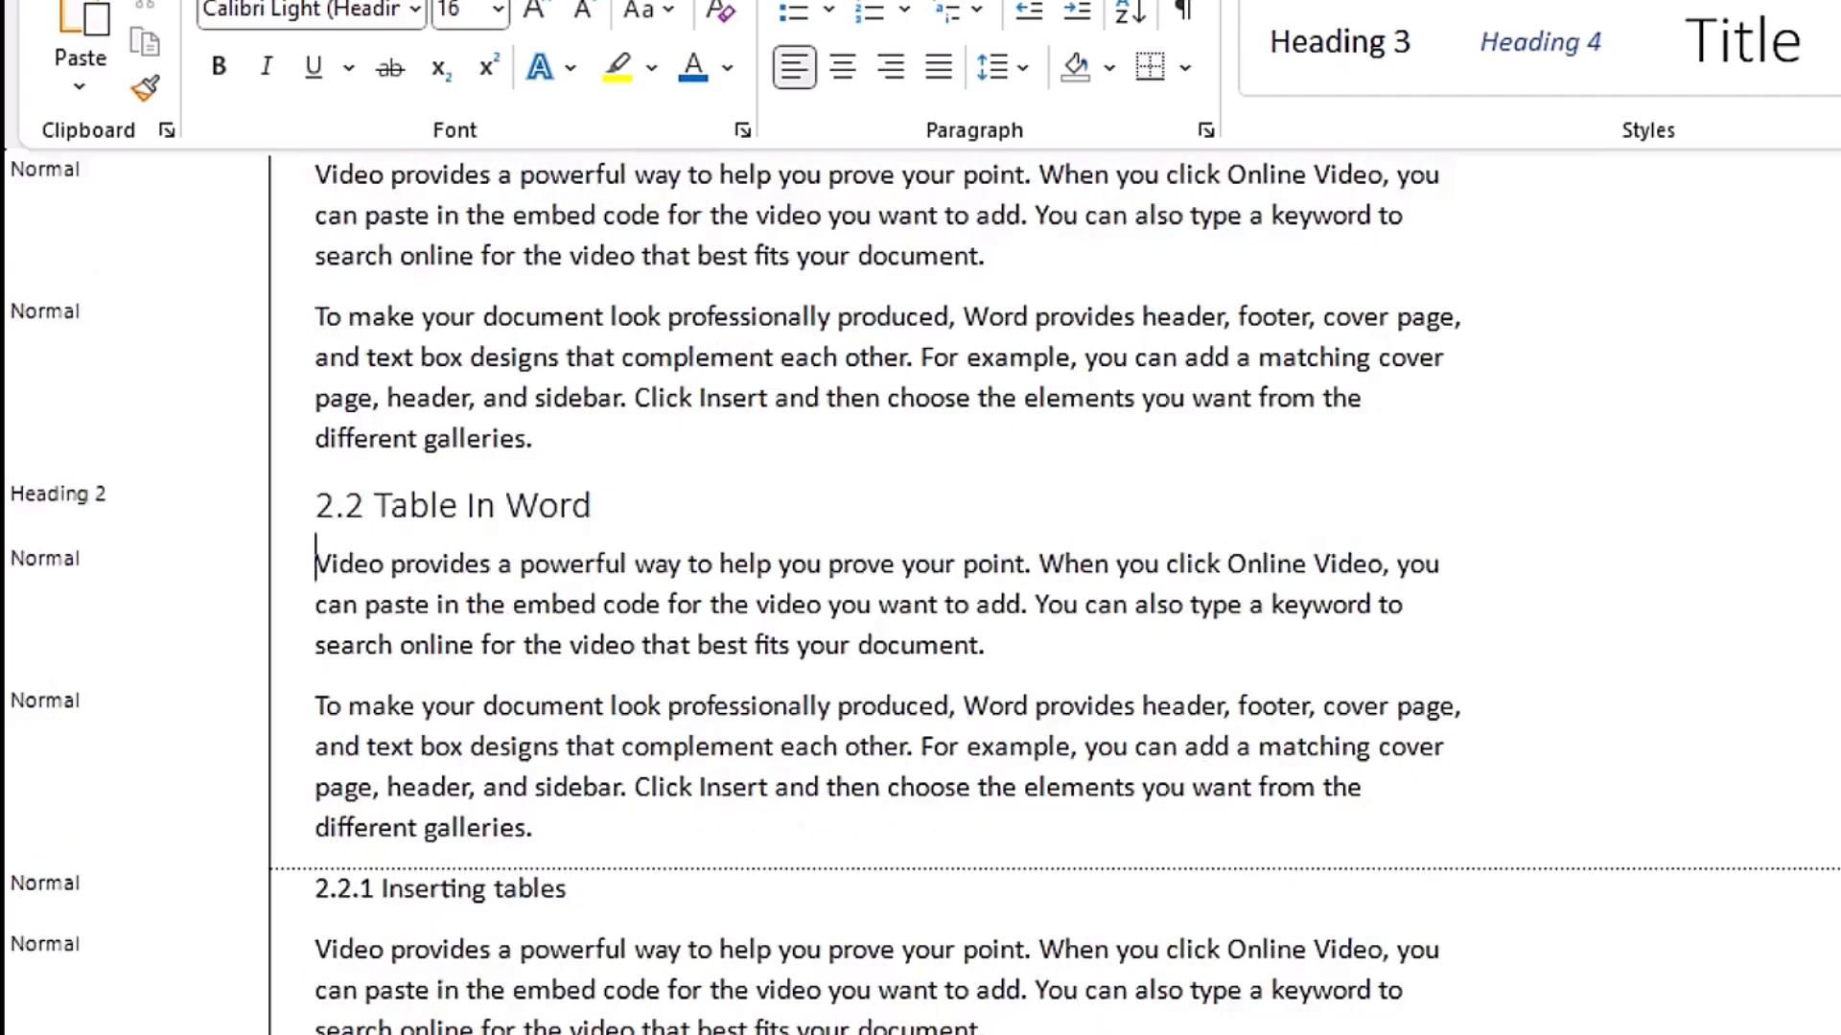
pyautogui.scroll(-1, 1007, 898)
pyautogui.click(319, 668)
pyautogui.hotkey('ctrl', 's')
pyautogui.press('3')
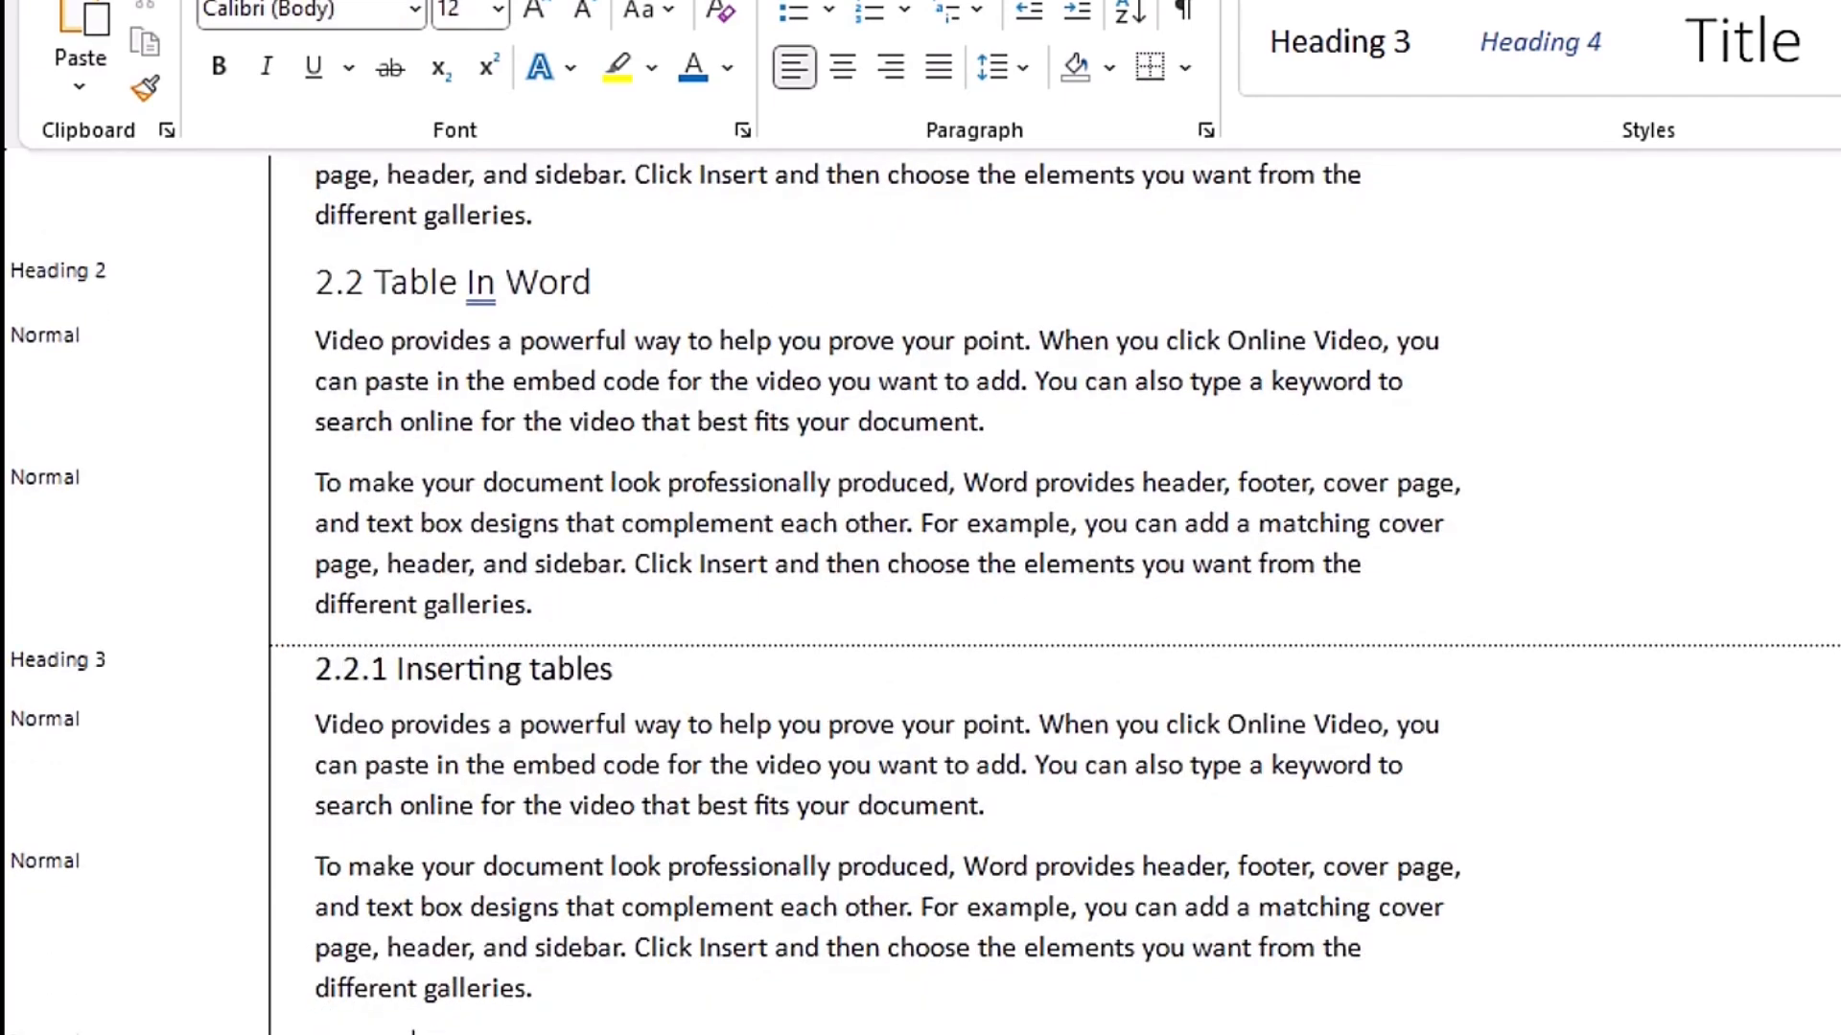
pyautogui.hotkey('ctrl', 's')
pyautogui.press('3')
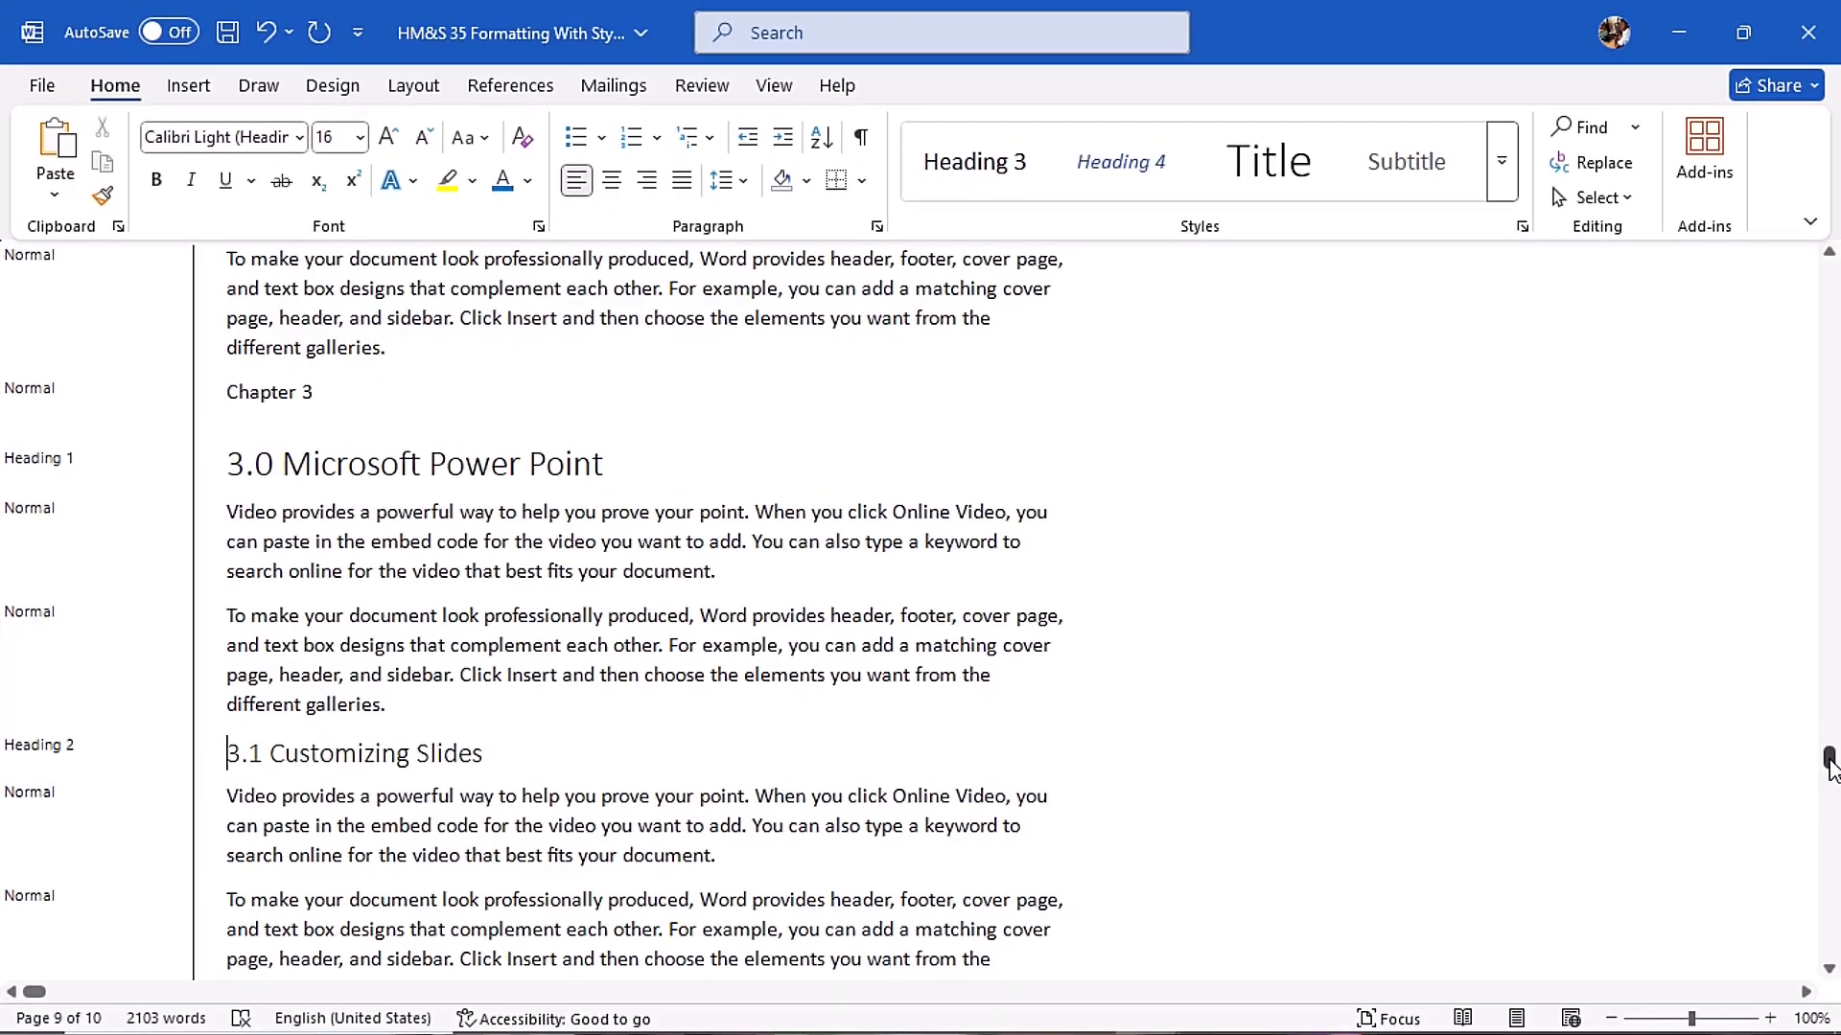
# - Return to the start of Chapter 1 and switch the document to Print Layout view
pyautogui.moveTo(1828, 762); pyautogui.dragTo(1833, 299)
pyautogui.click(773, 85)
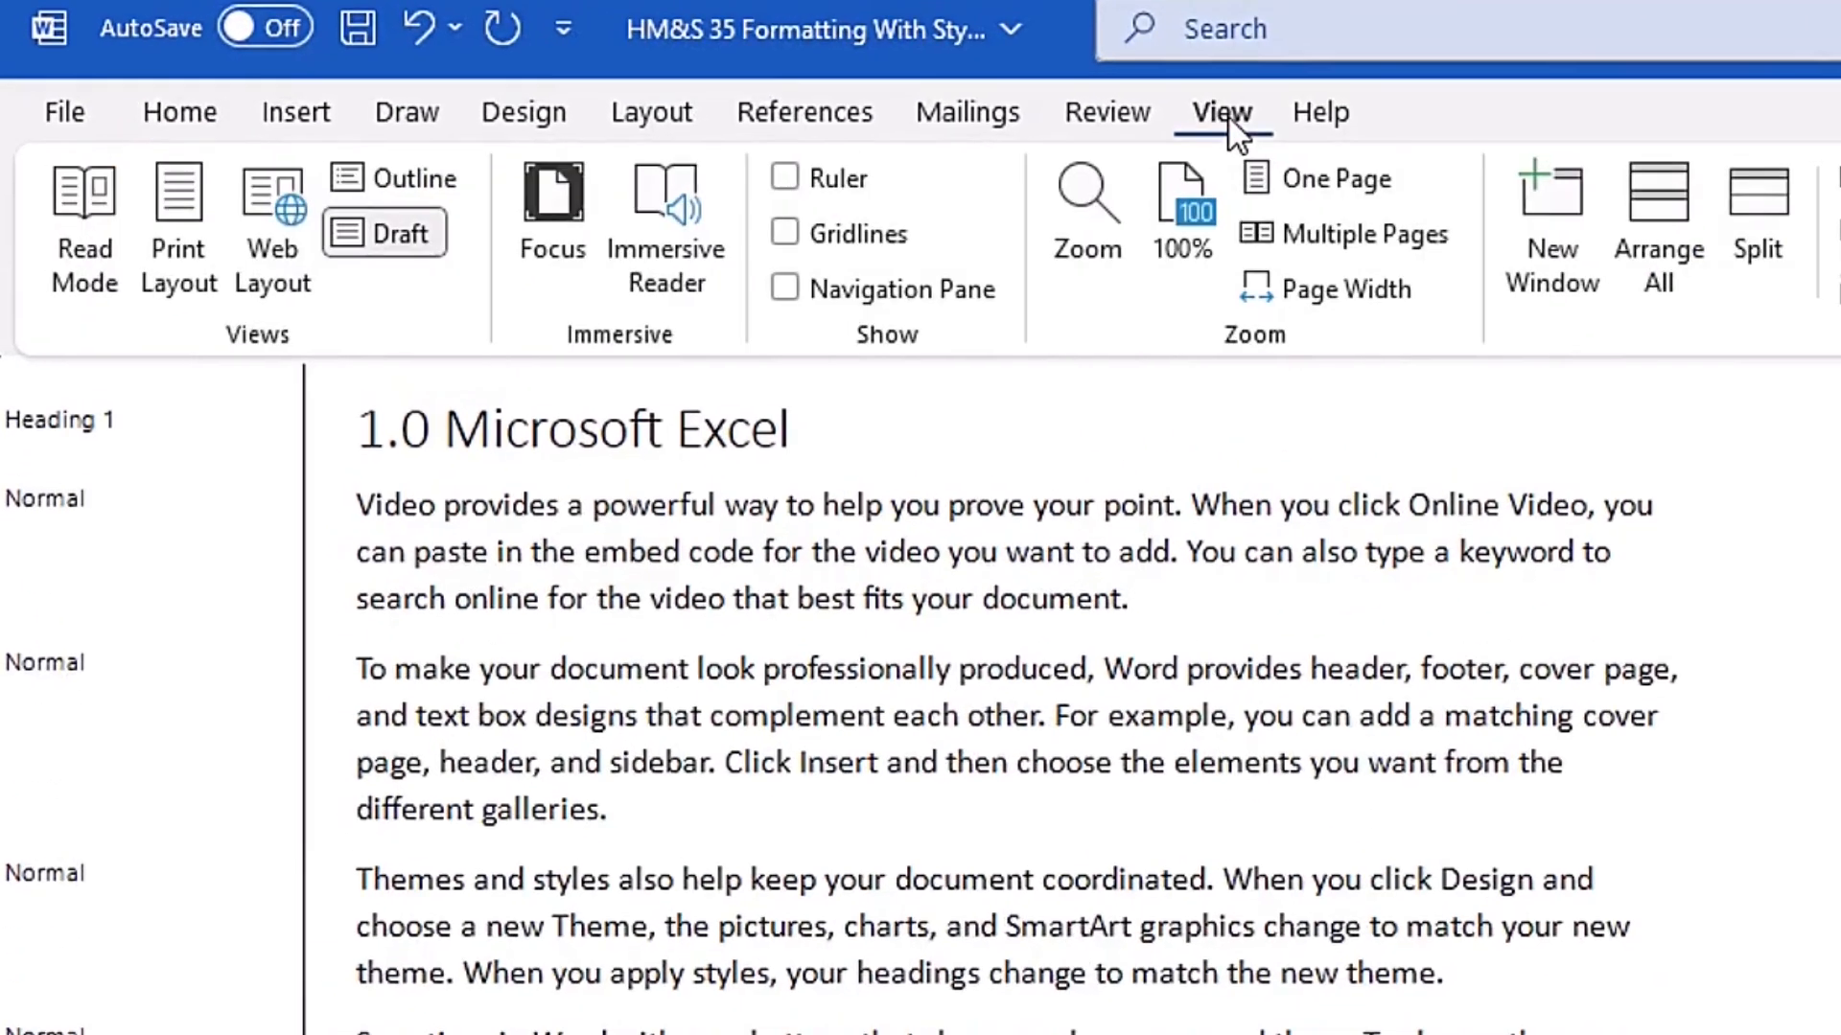
pyautogui.click(187, 245)
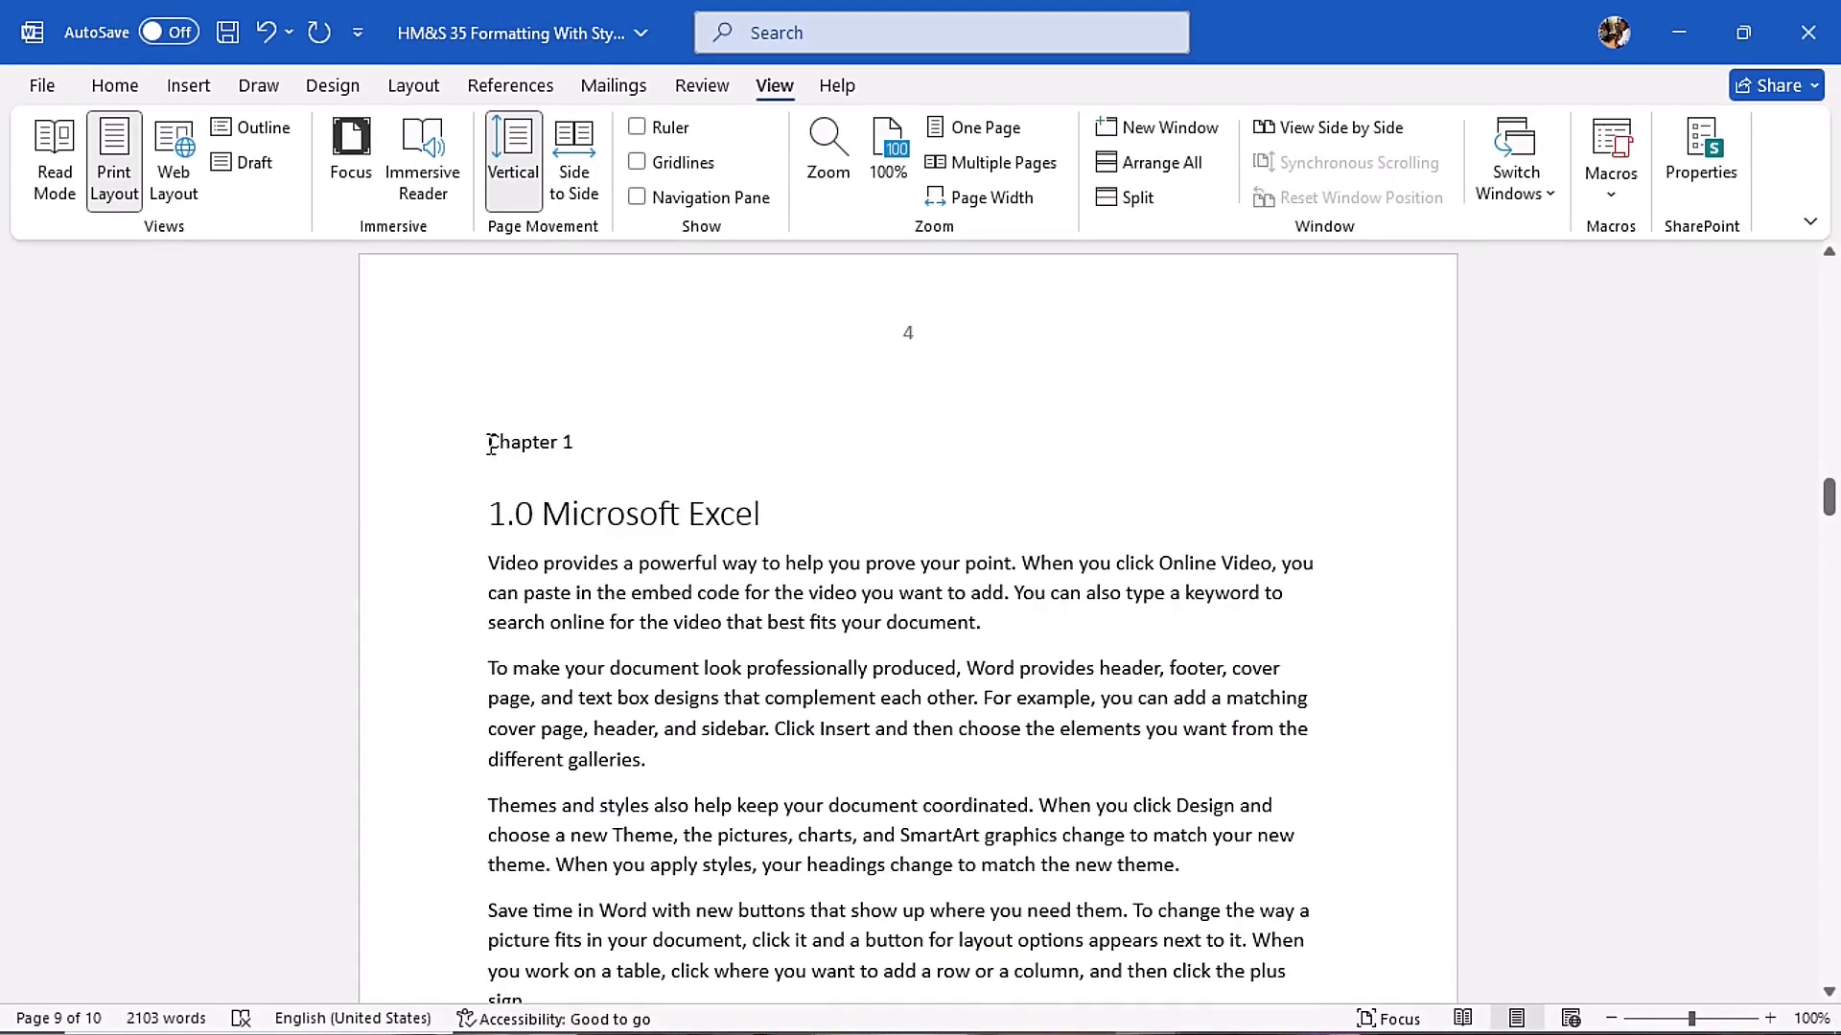
# - Format the "Chapter 1" text as 18 pt, bold, italic and red
pyautogui.moveTo(490, 444); pyautogui.dragTo(600, 443)
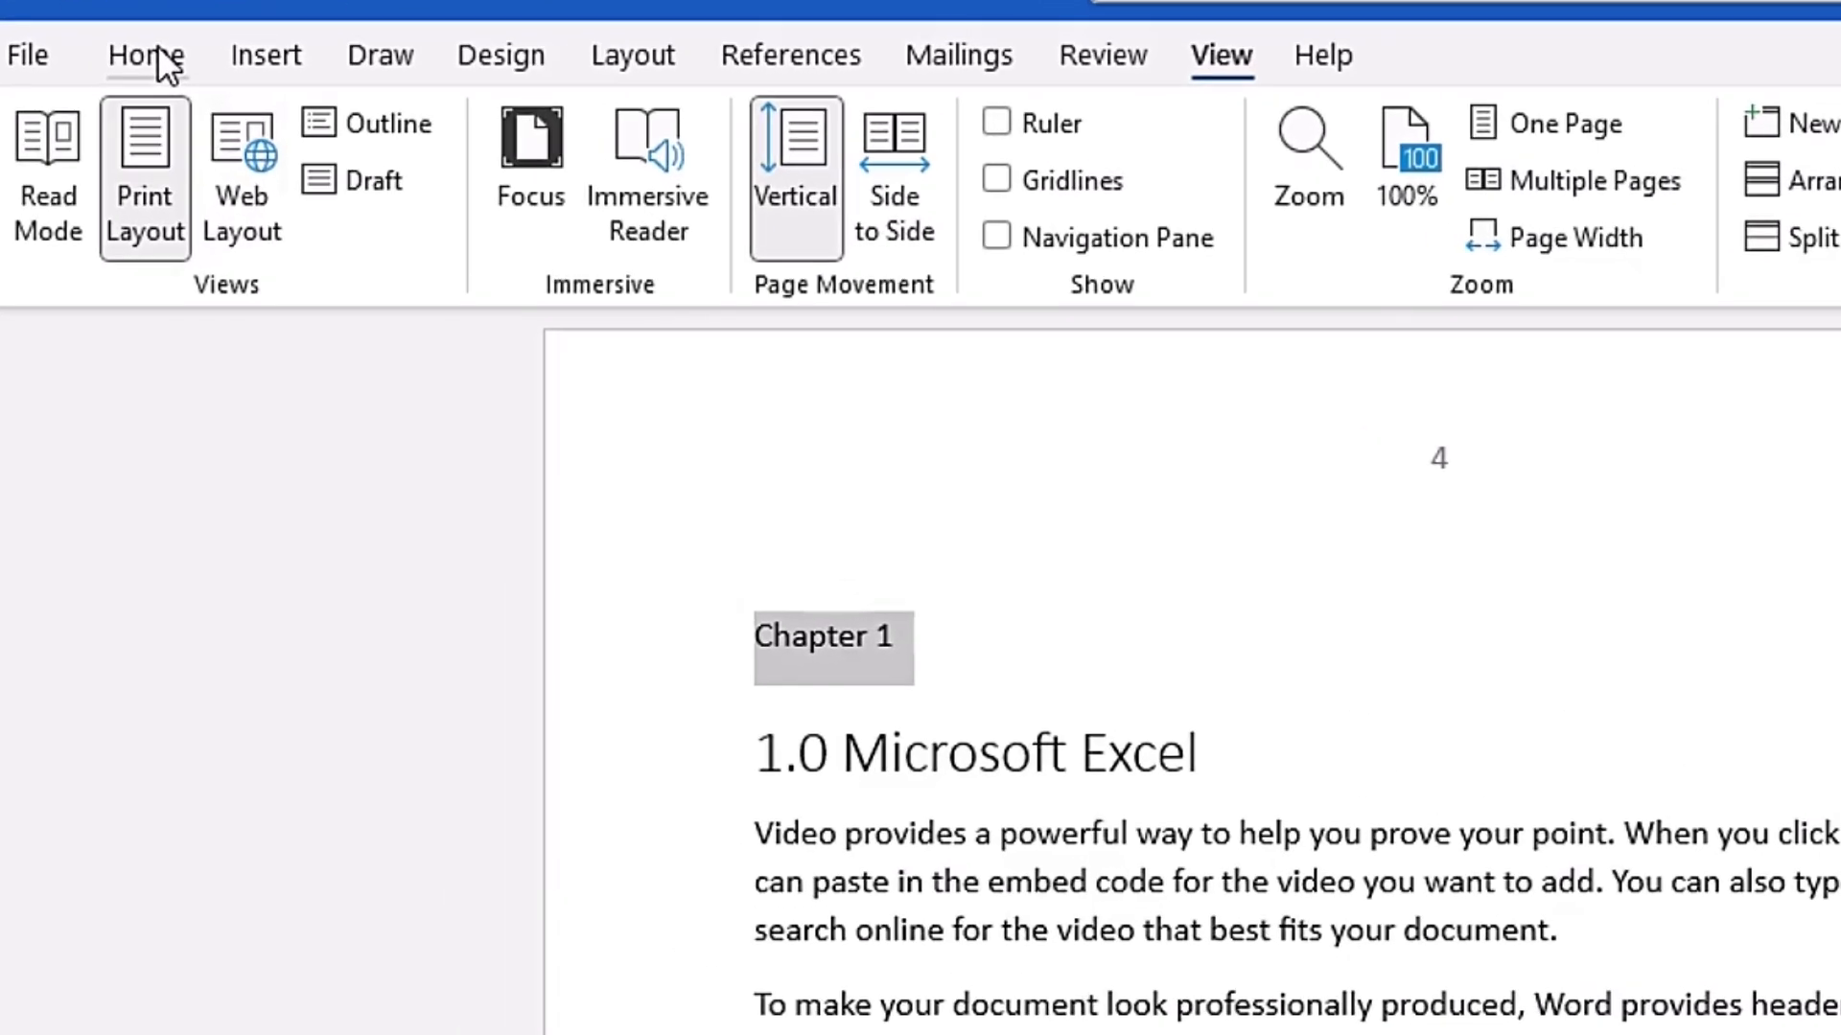
pyautogui.click(158, 53)
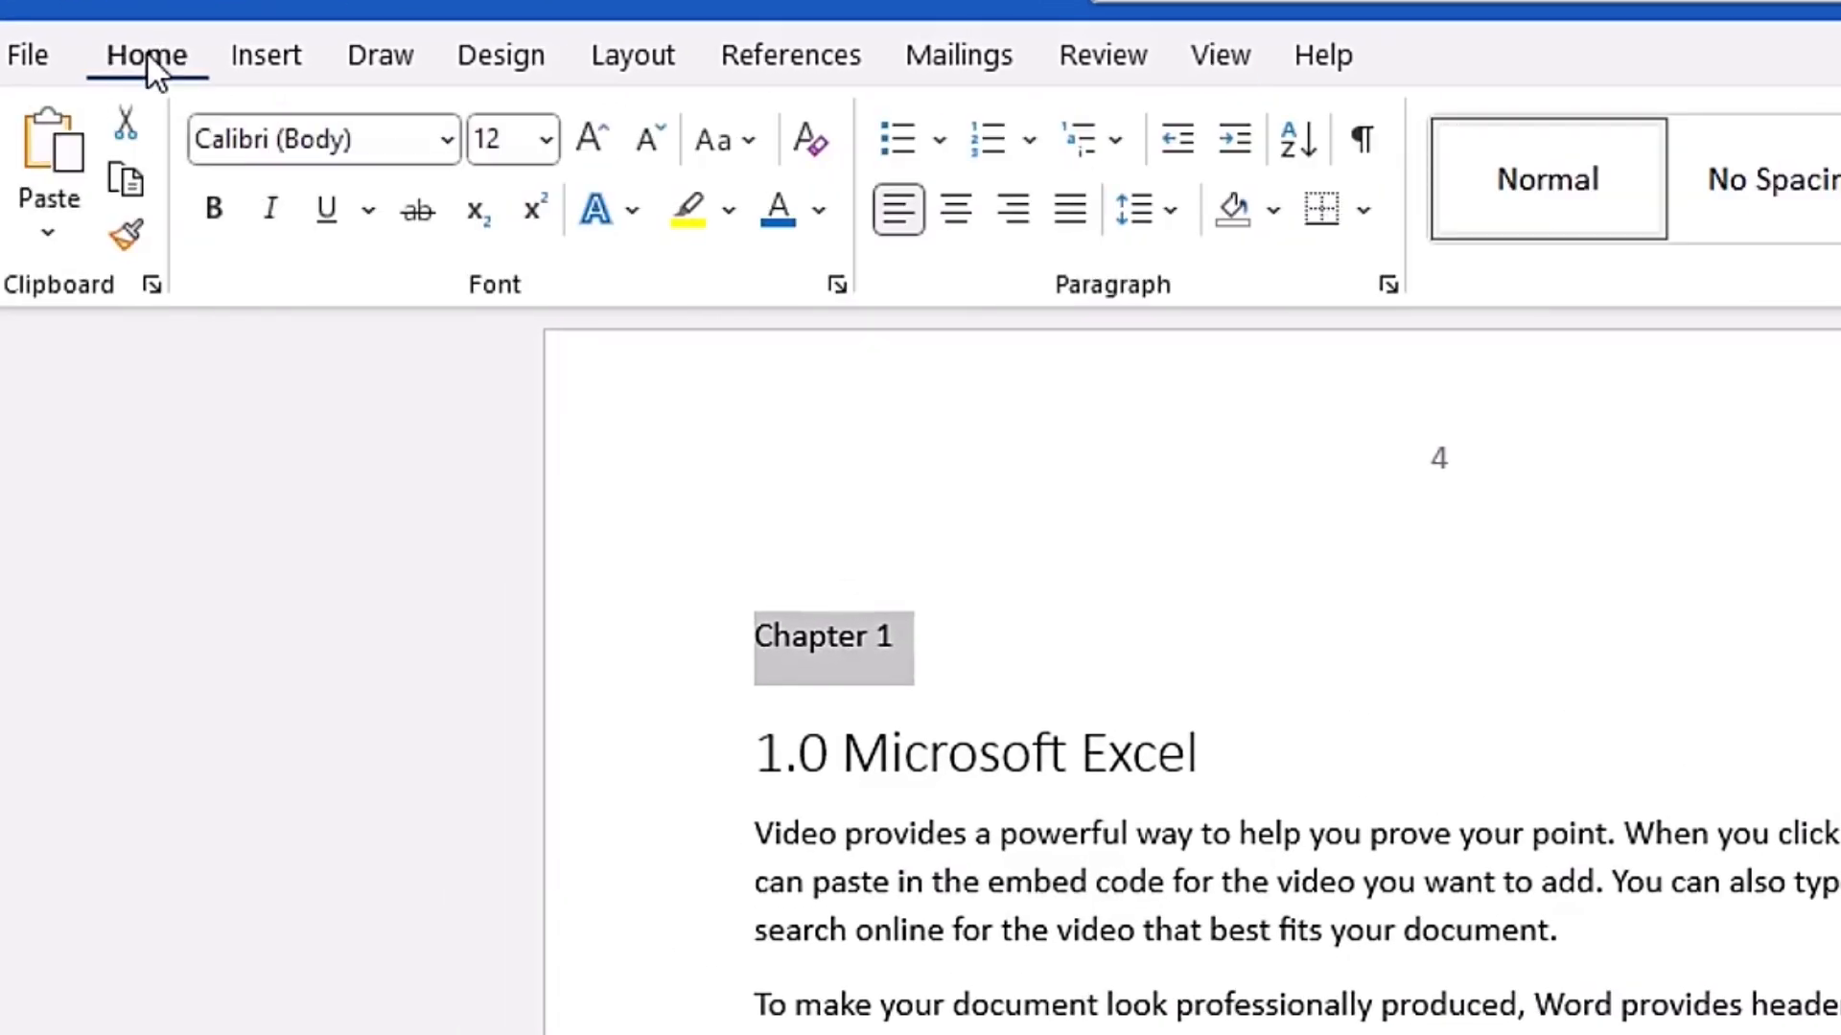
pyautogui.click(590, 140)
pyautogui.click(590, 140)
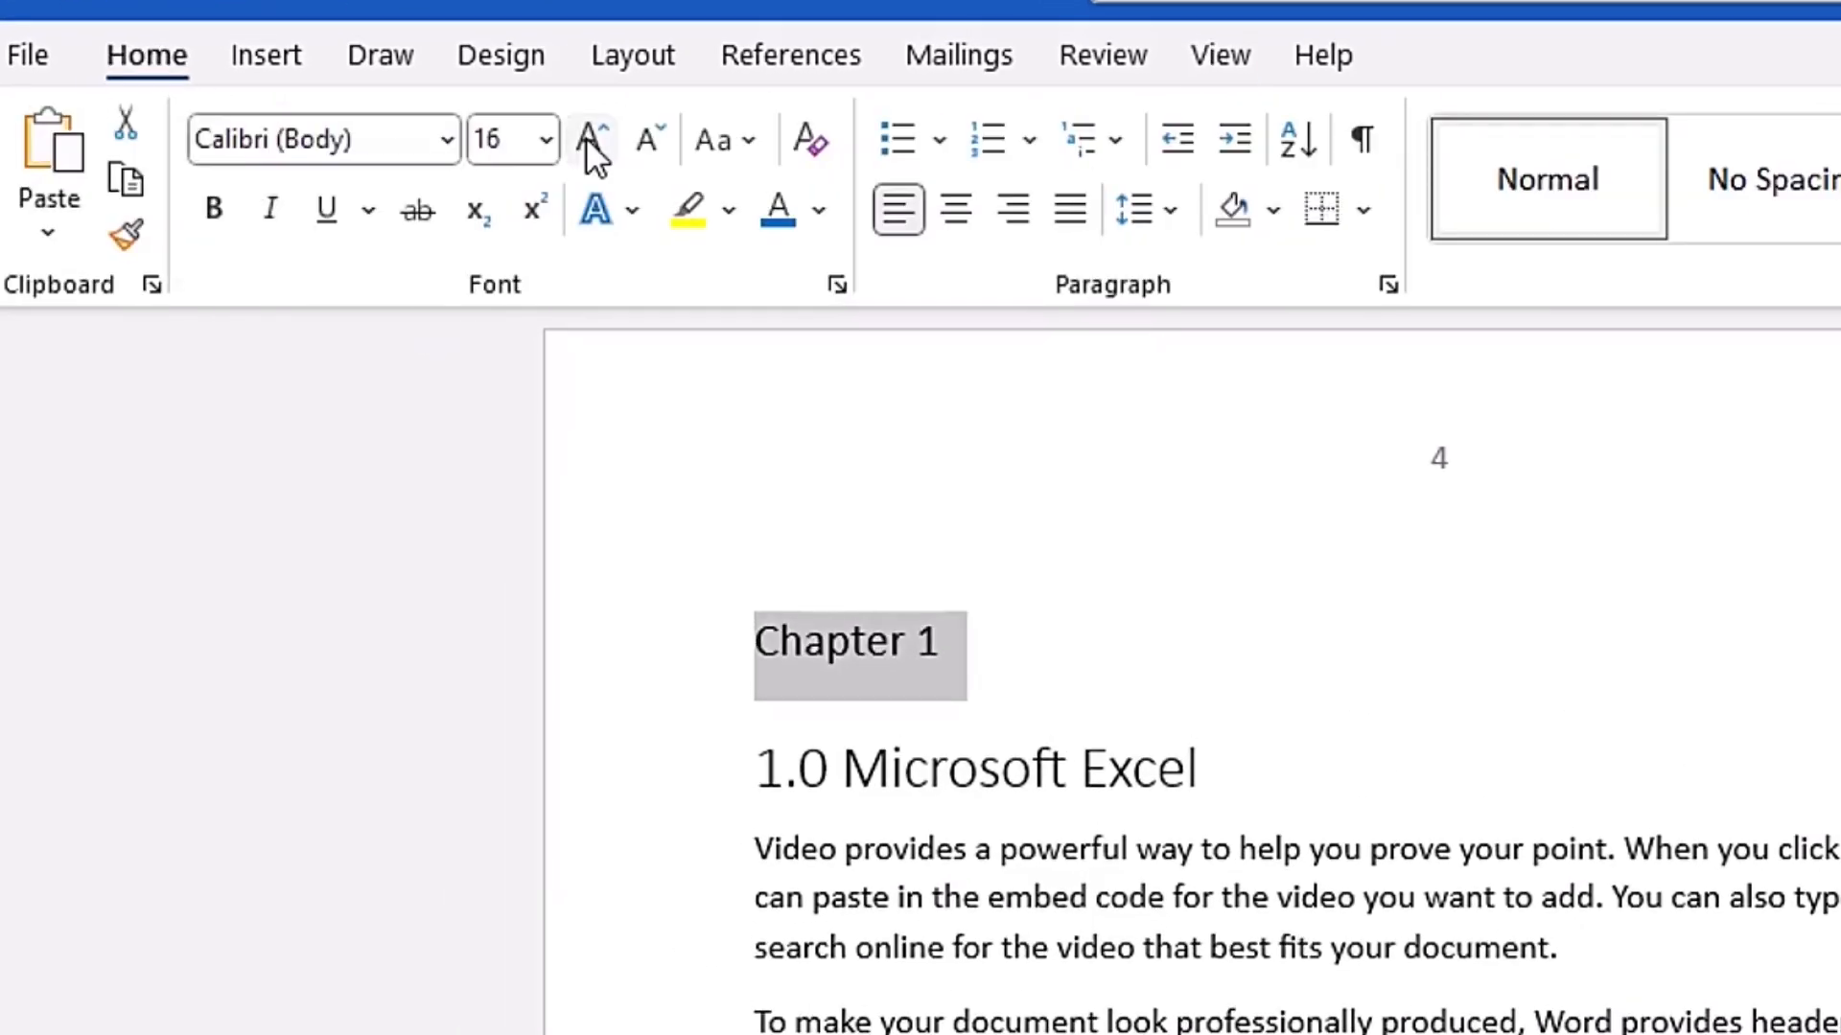
pyautogui.click(590, 140)
pyautogui.click(221, 209)
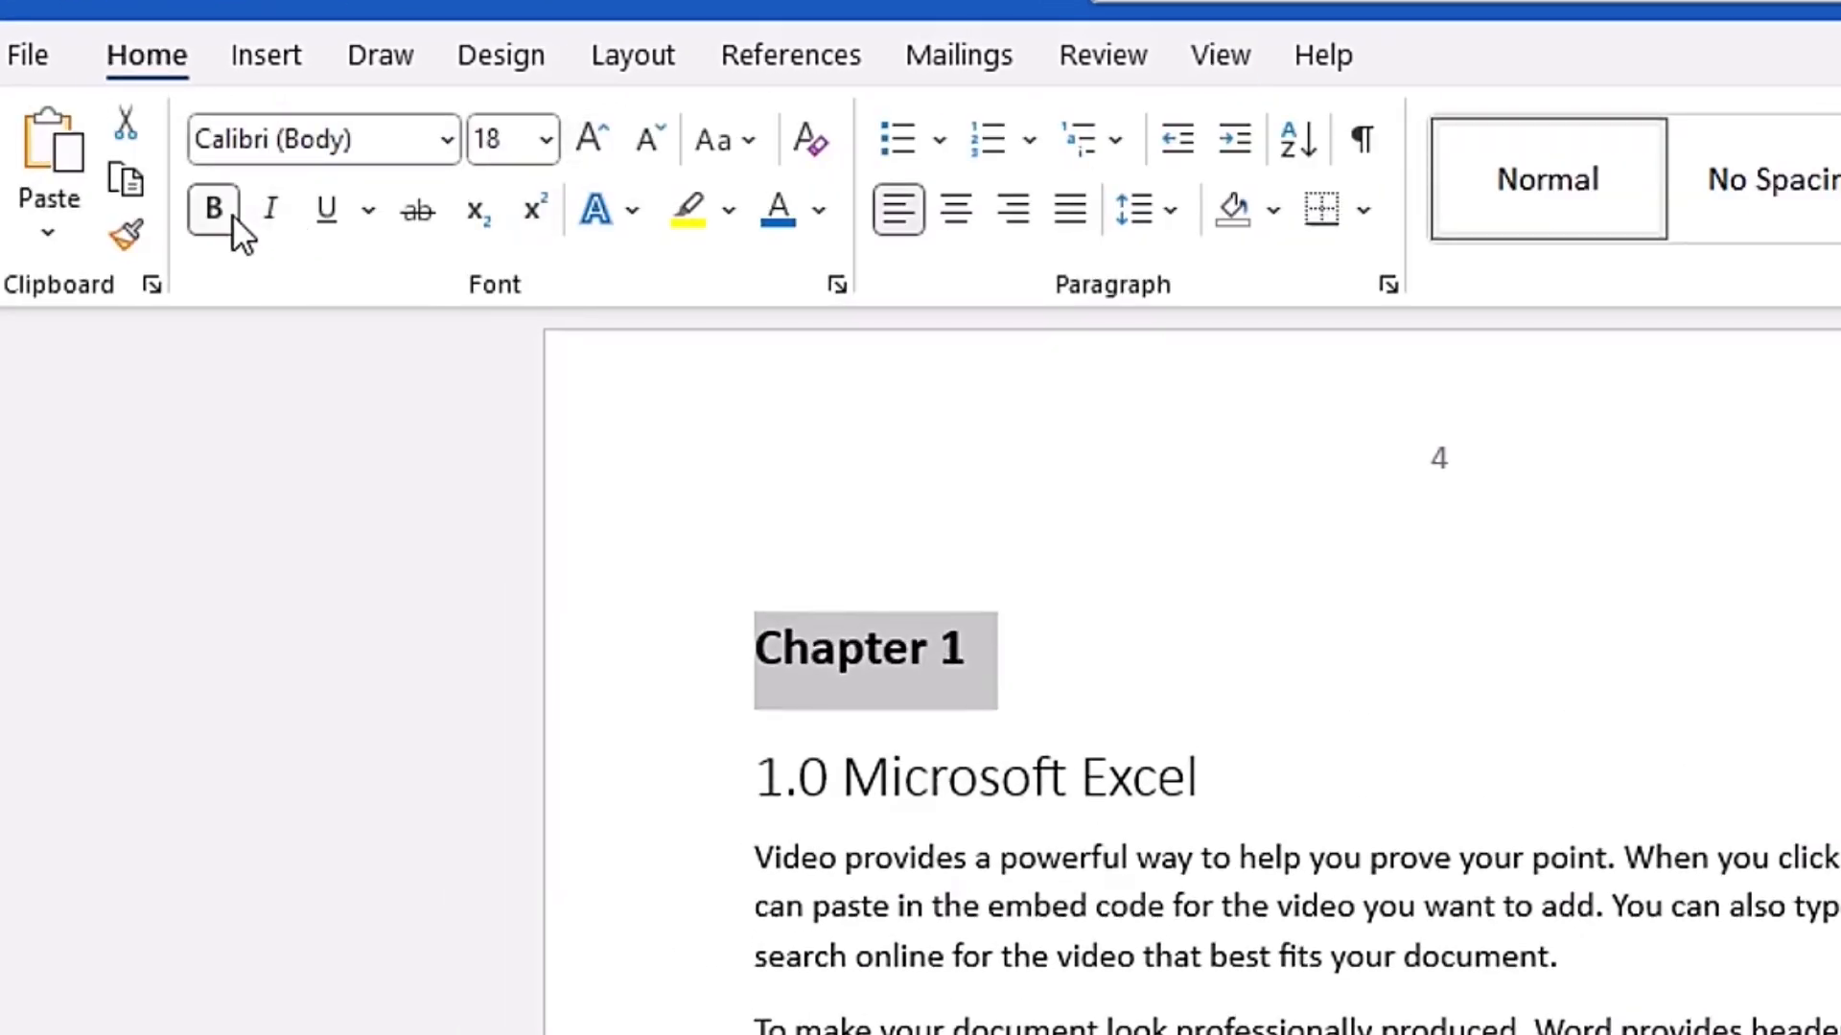
pyautogui.click(280, 207)
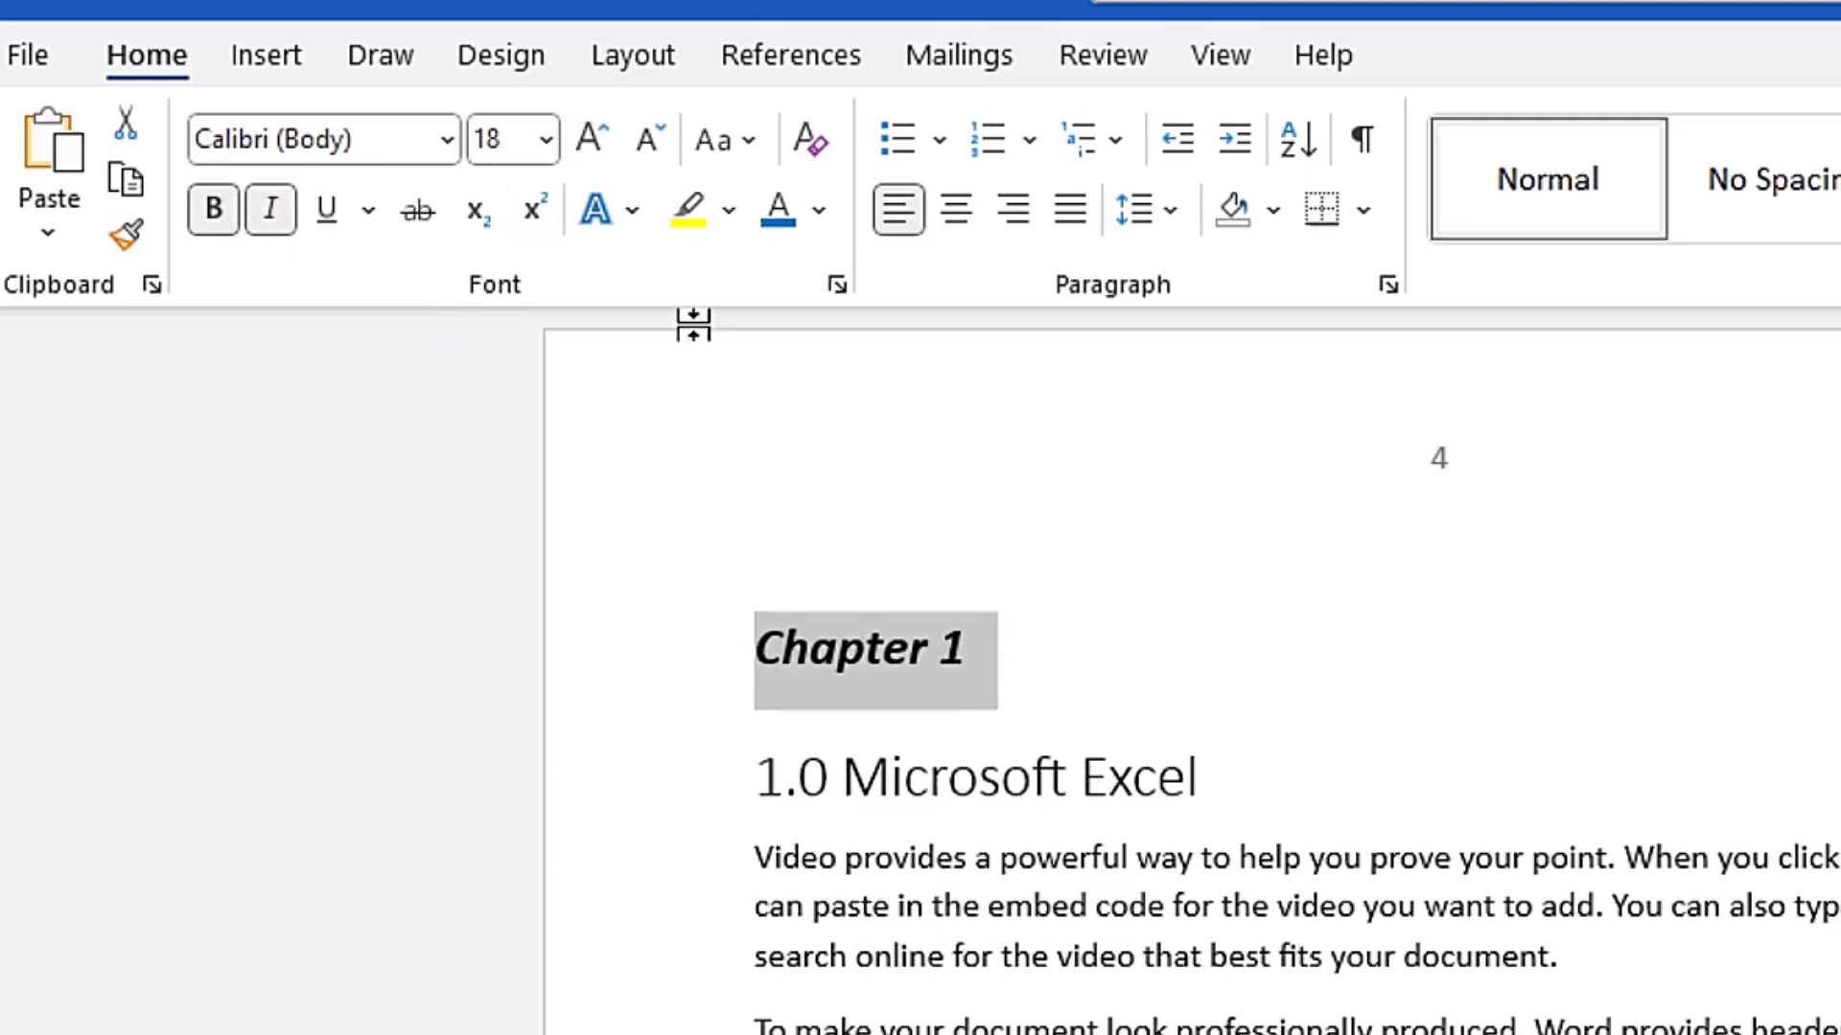
pyautogui.click(817, 211)
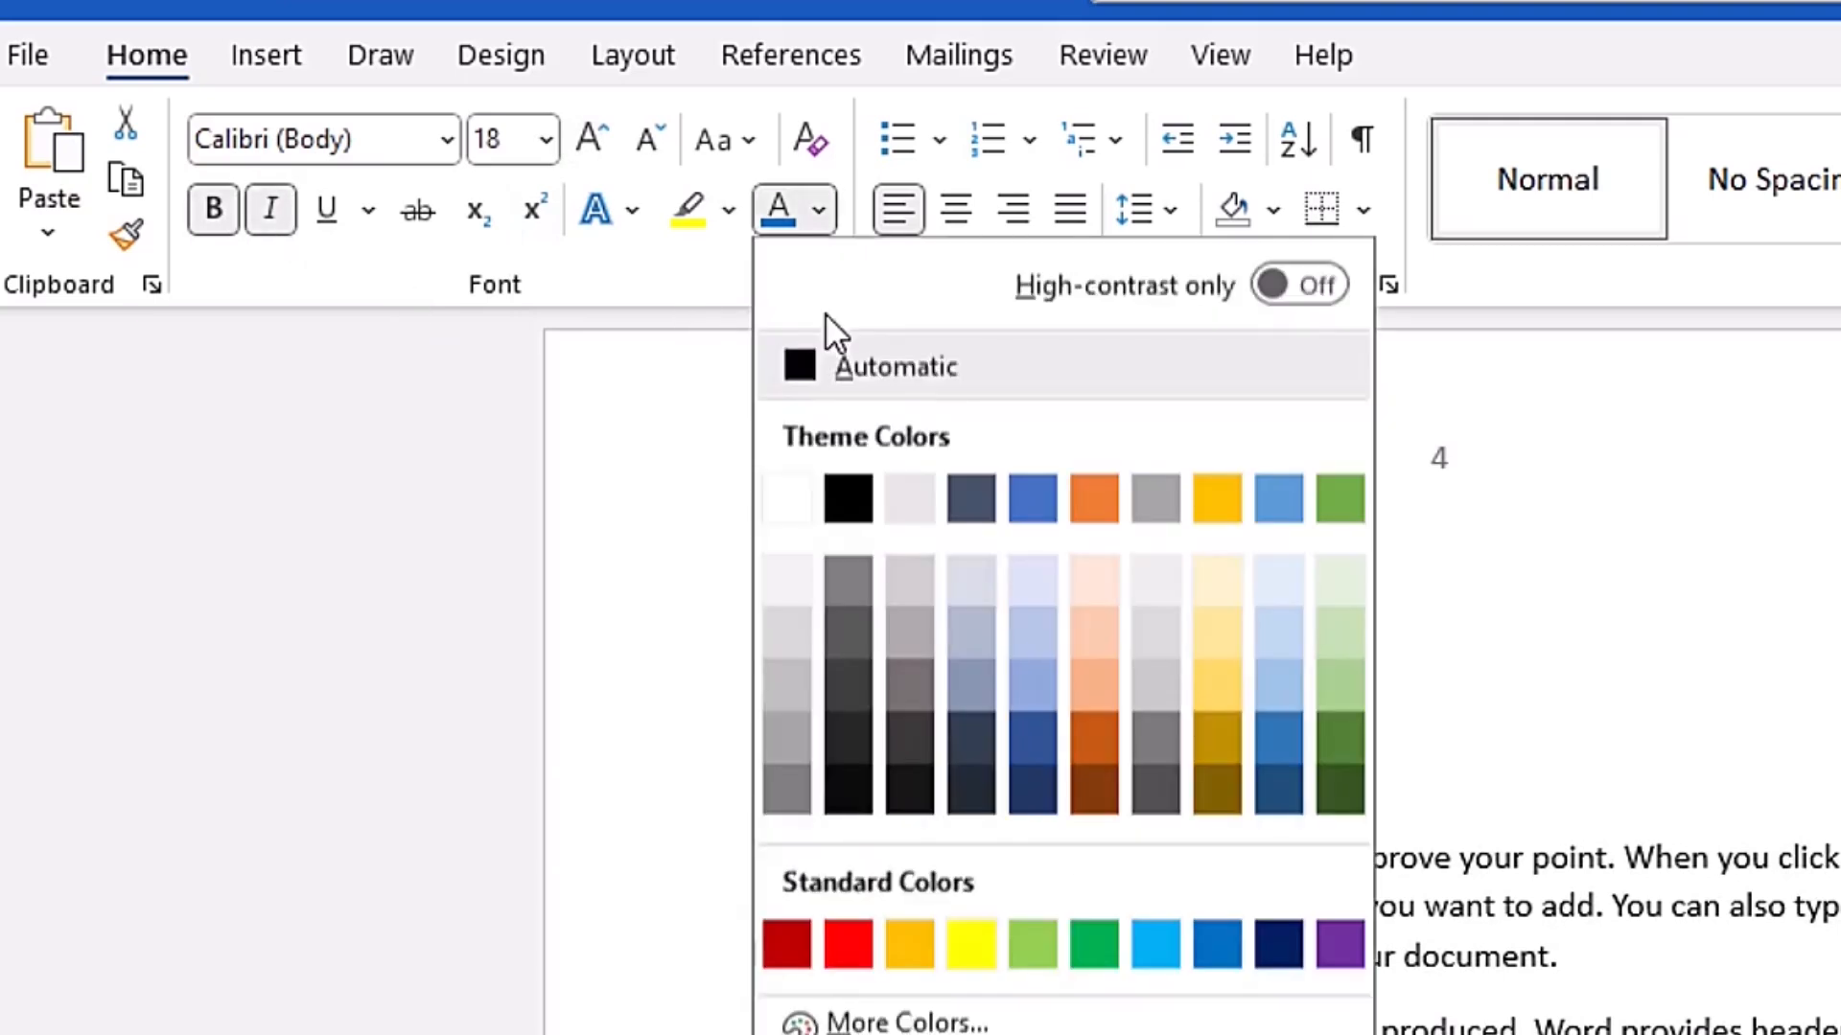
pyautogui.click(860, 947)
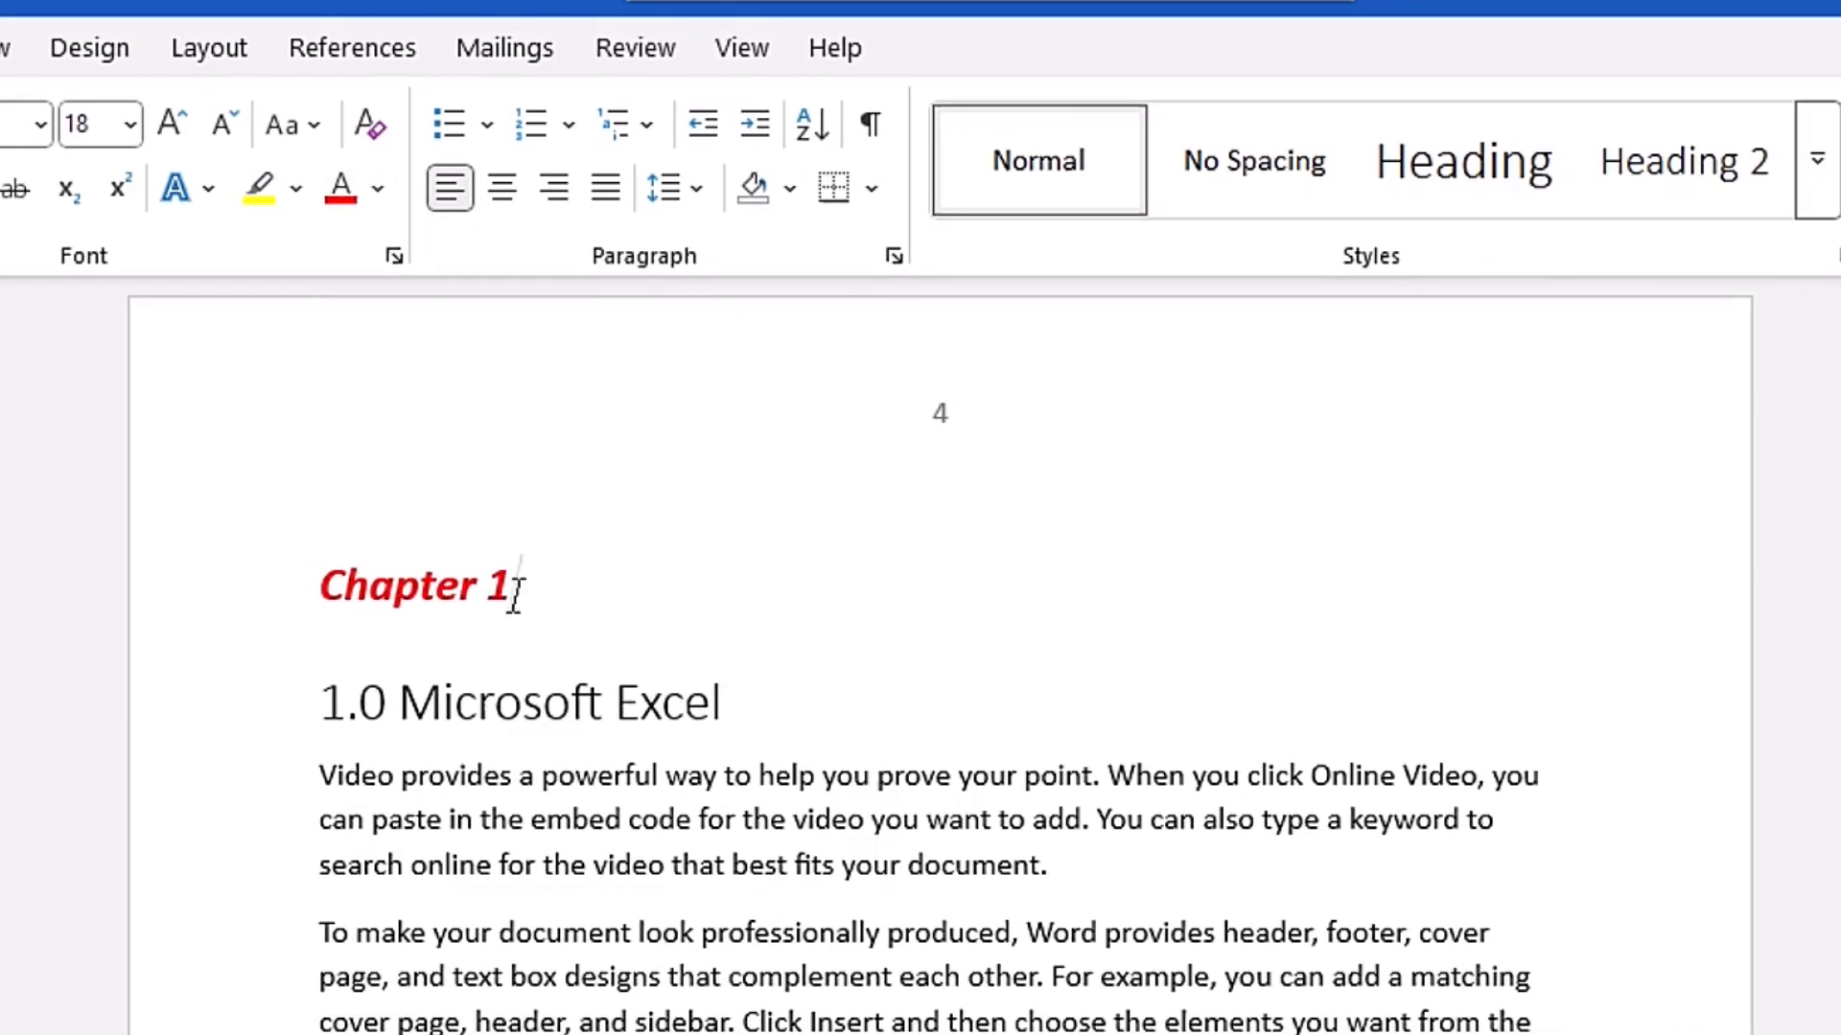
# - Create a new style named "HM&S Demo 1" from the formatting of the "Chapter 1" text
pyautogui.moveTo(259, 575); pyautogui.dragTo(501, 588)
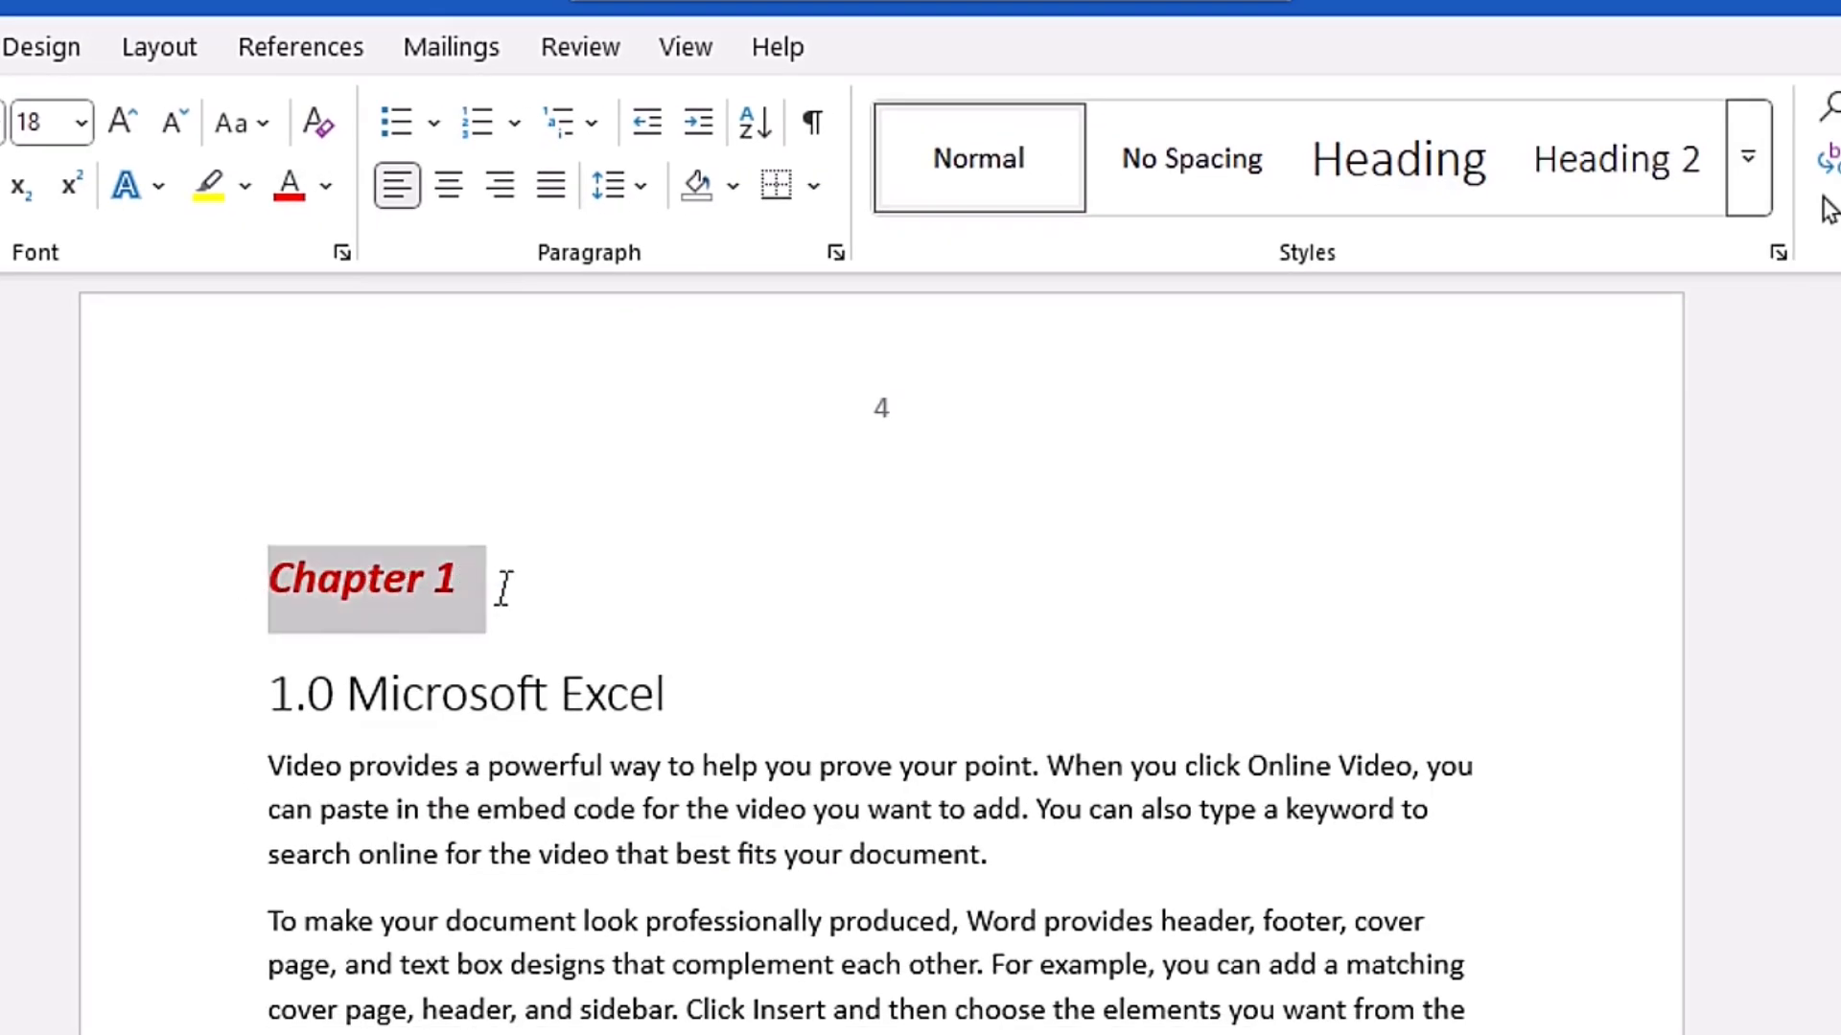
pyautogui.rightClick(383, 581)
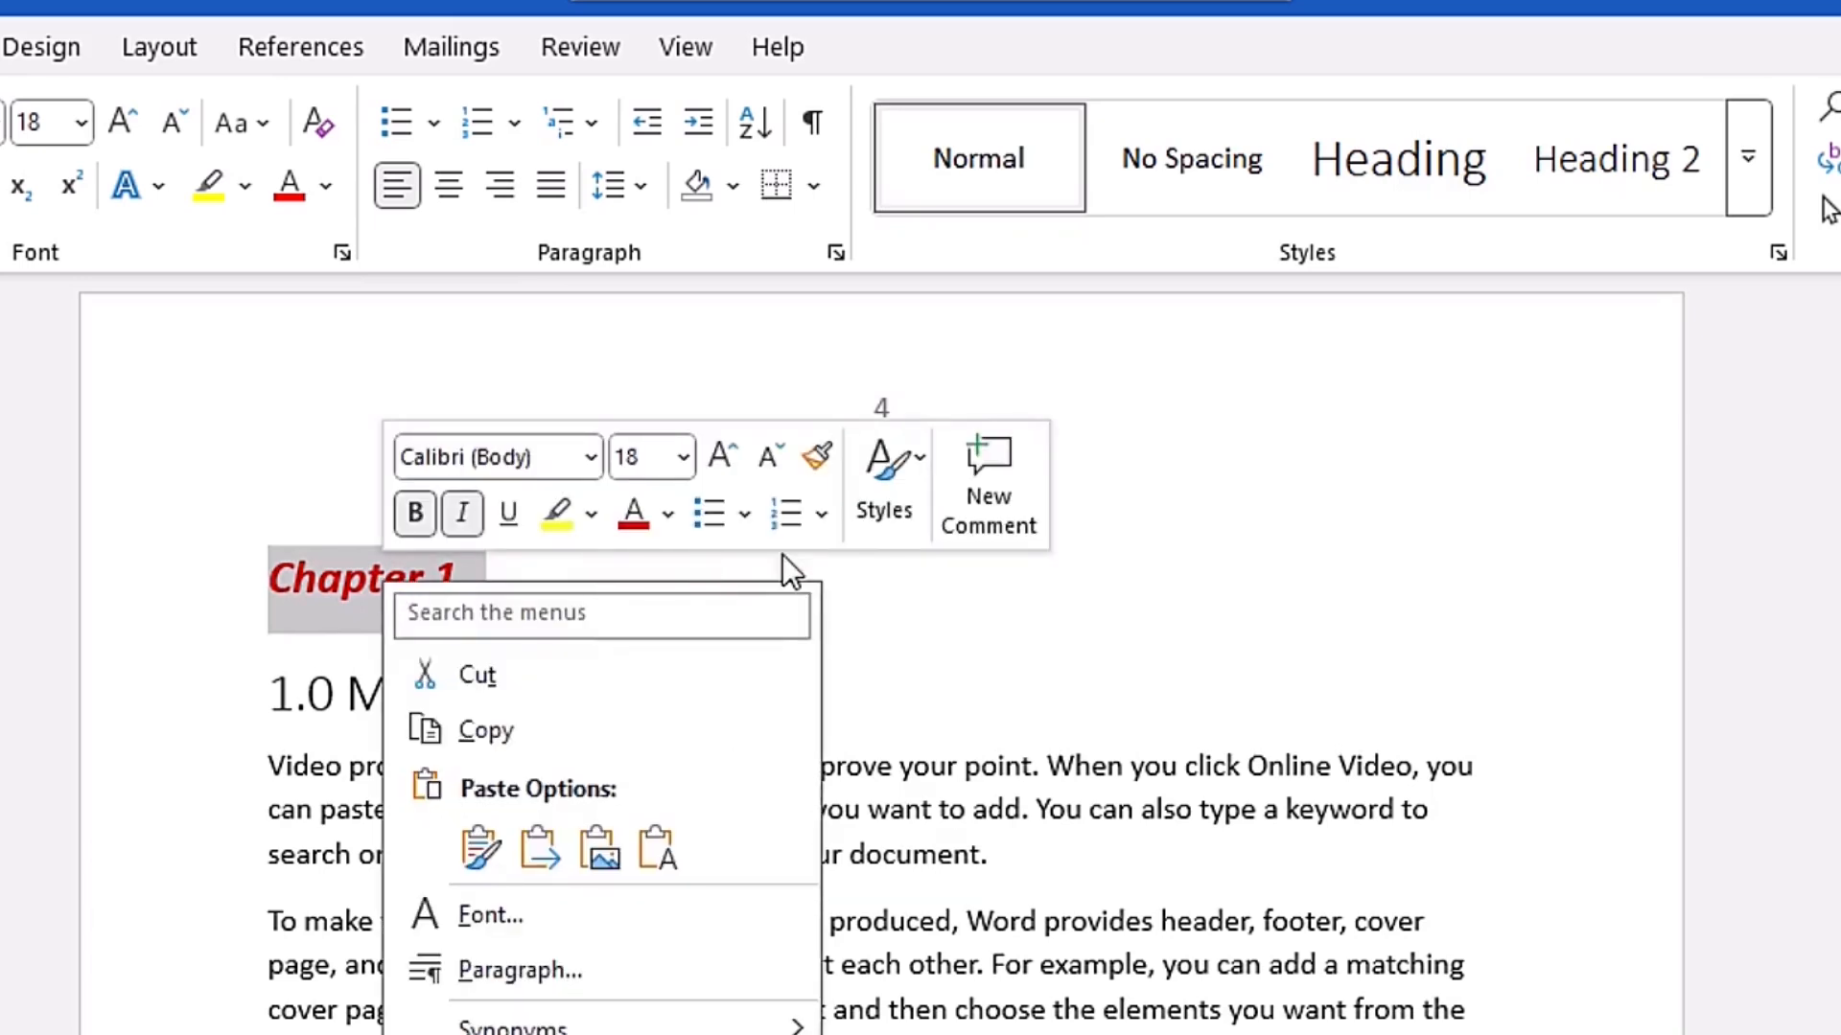
pyautogui.click(902, 517)
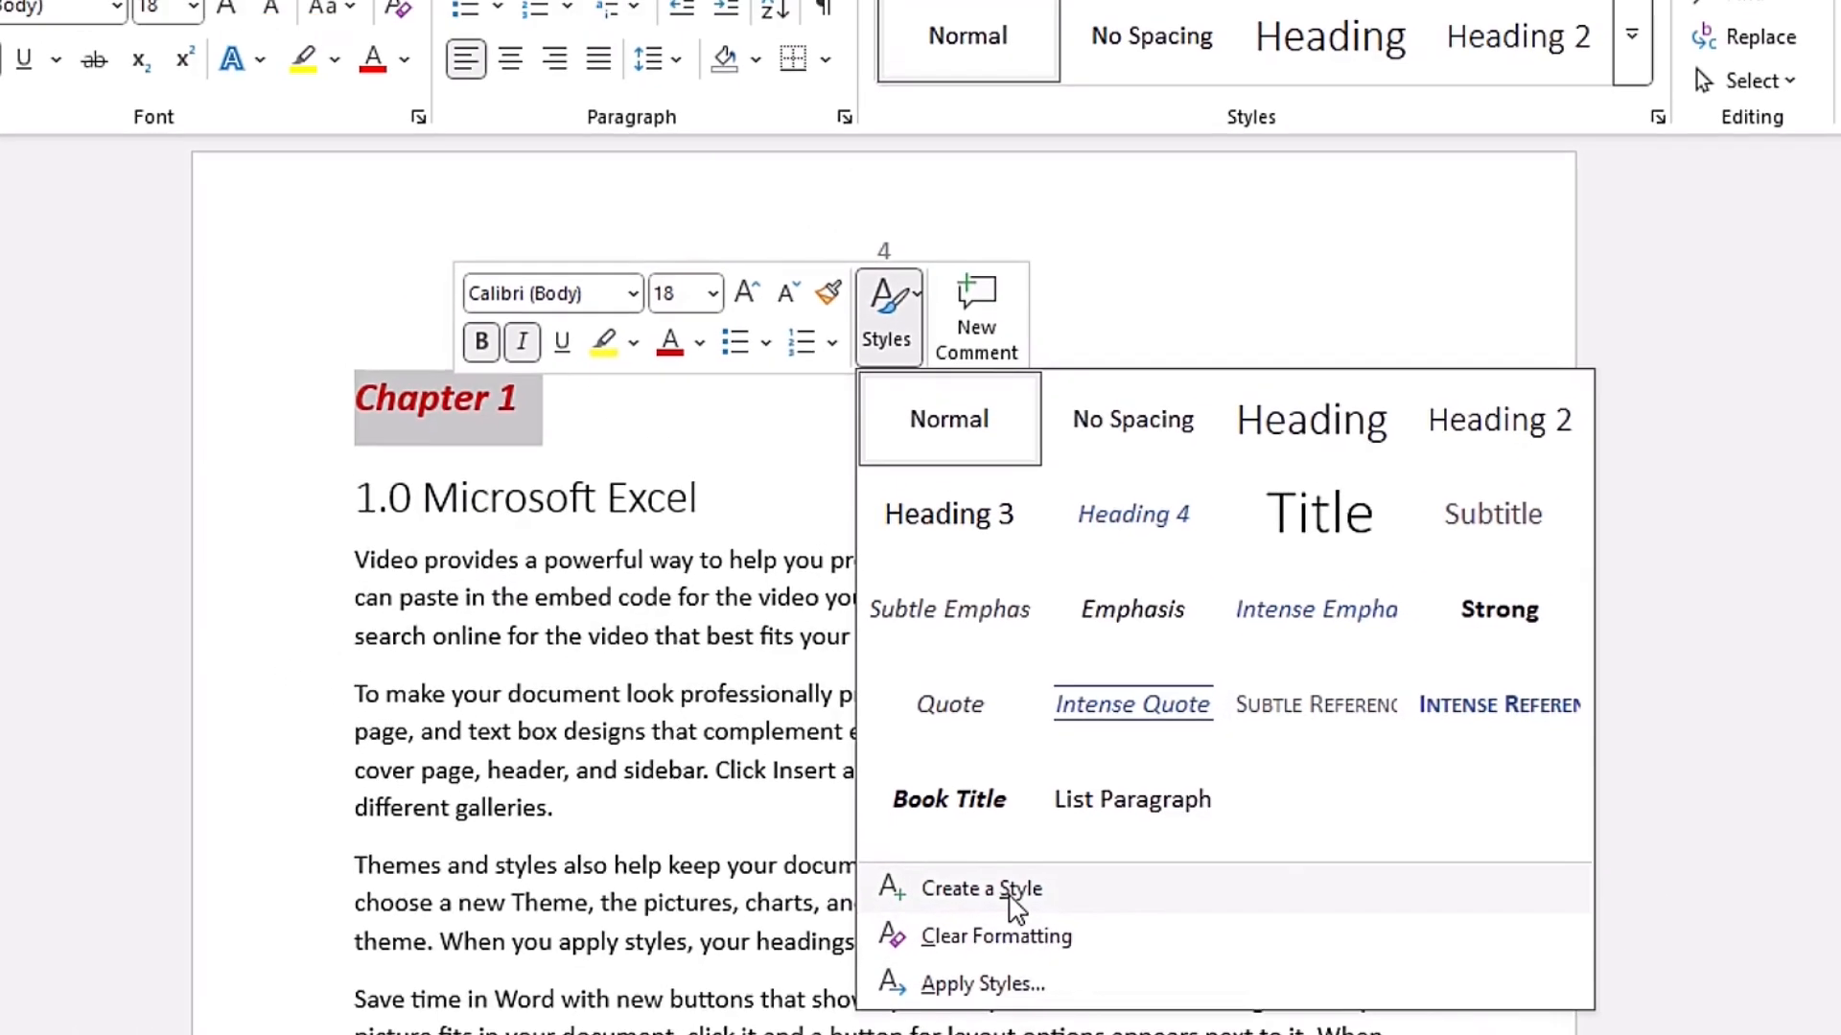
pyautogui.click(994, 825)
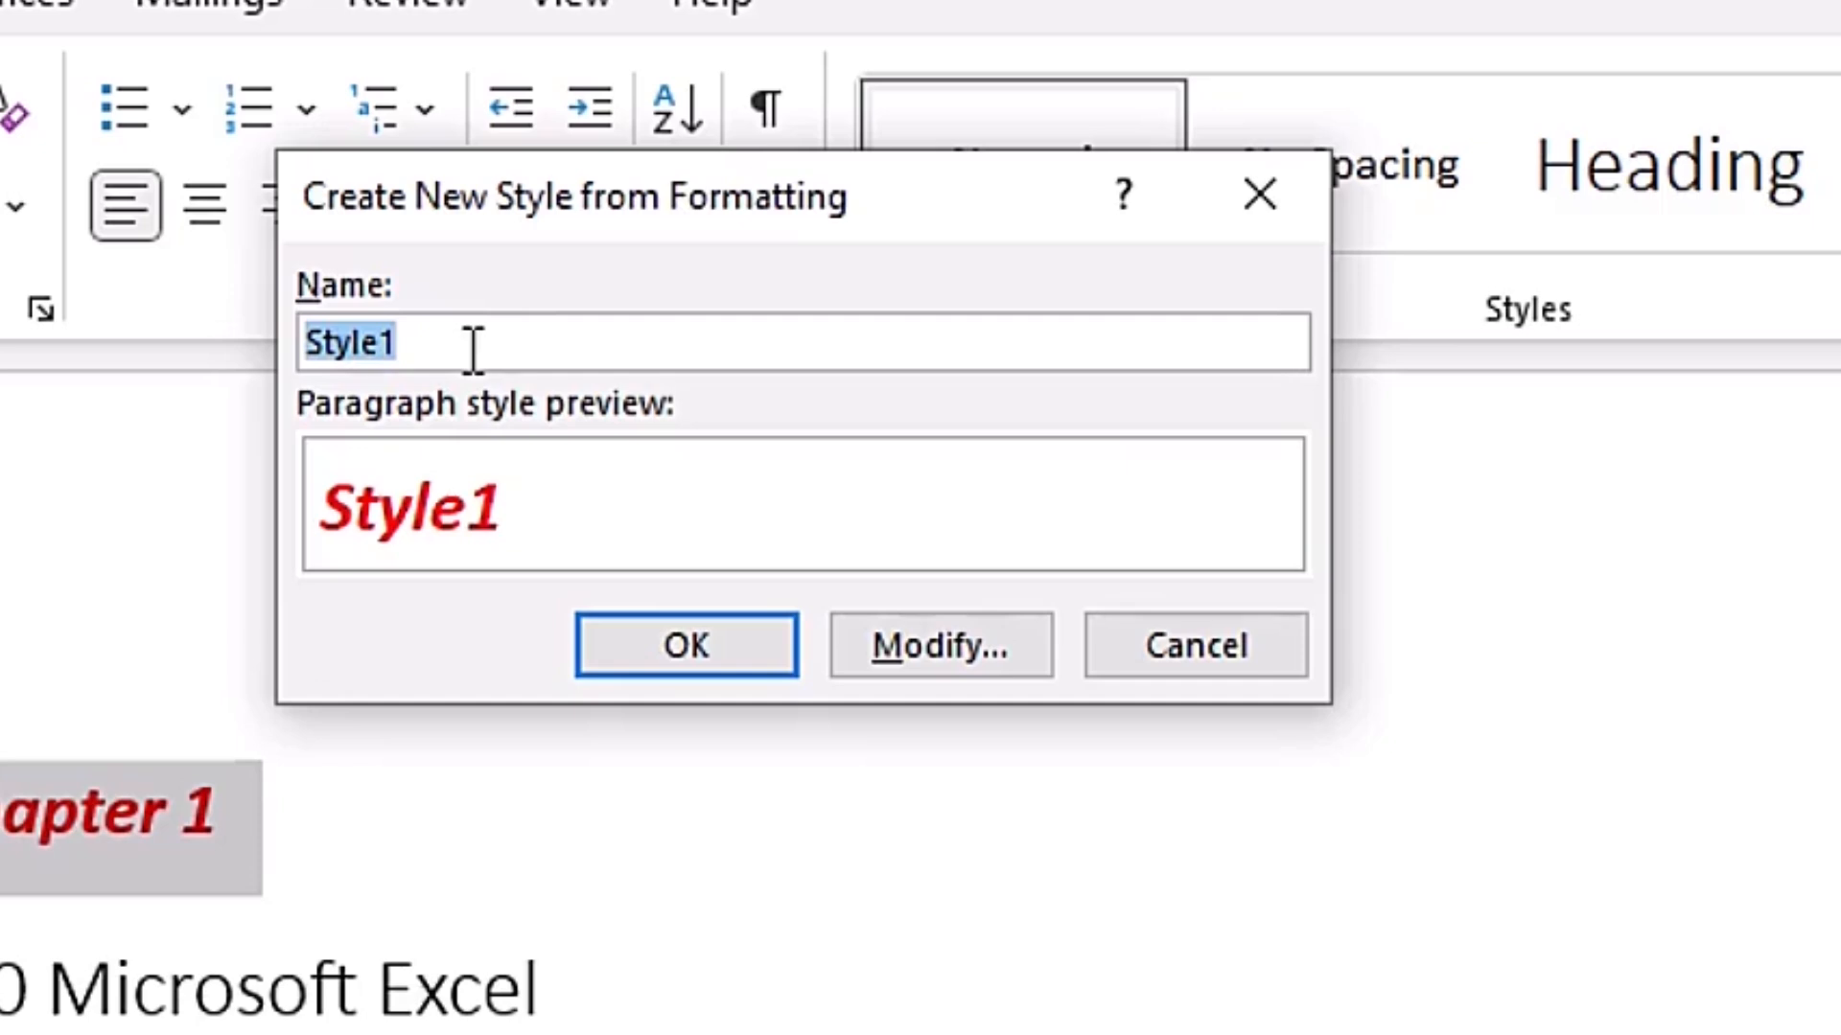
pyautogui.write('HM&S Demo 1')
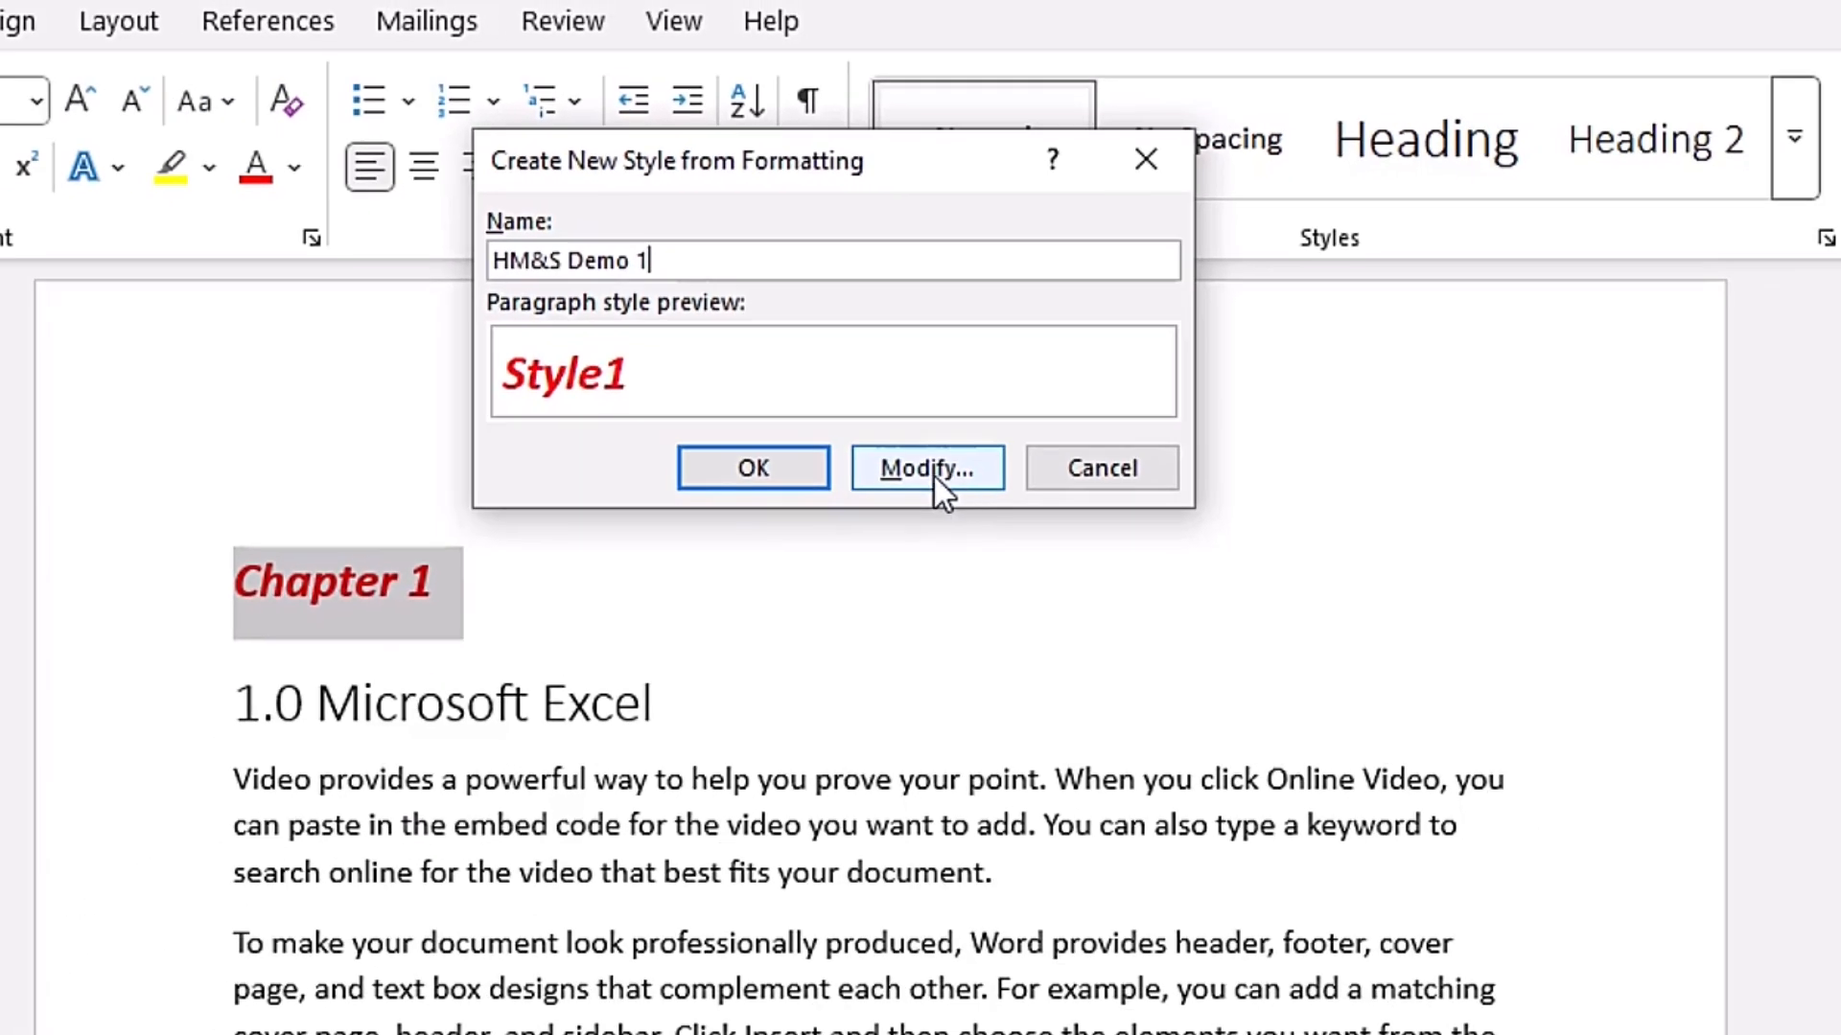
pyautogui.click(926, 469)
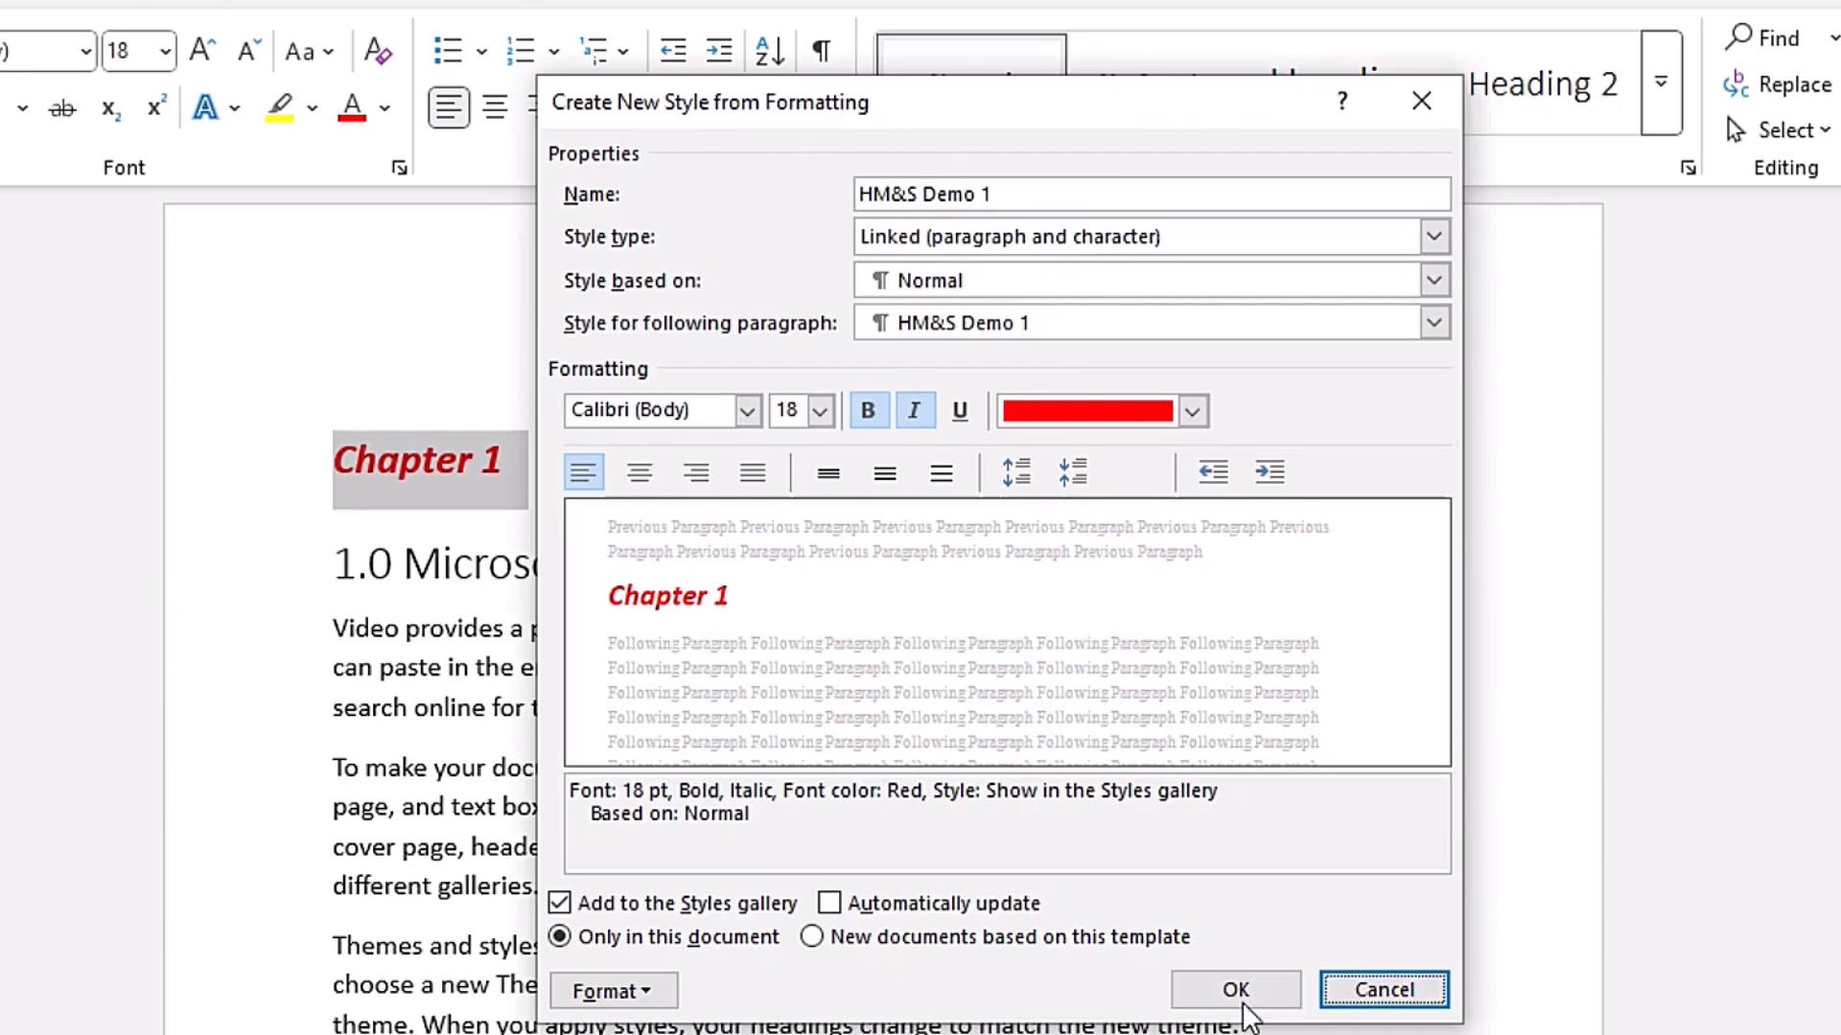
pyautogui.click(1235, 987)
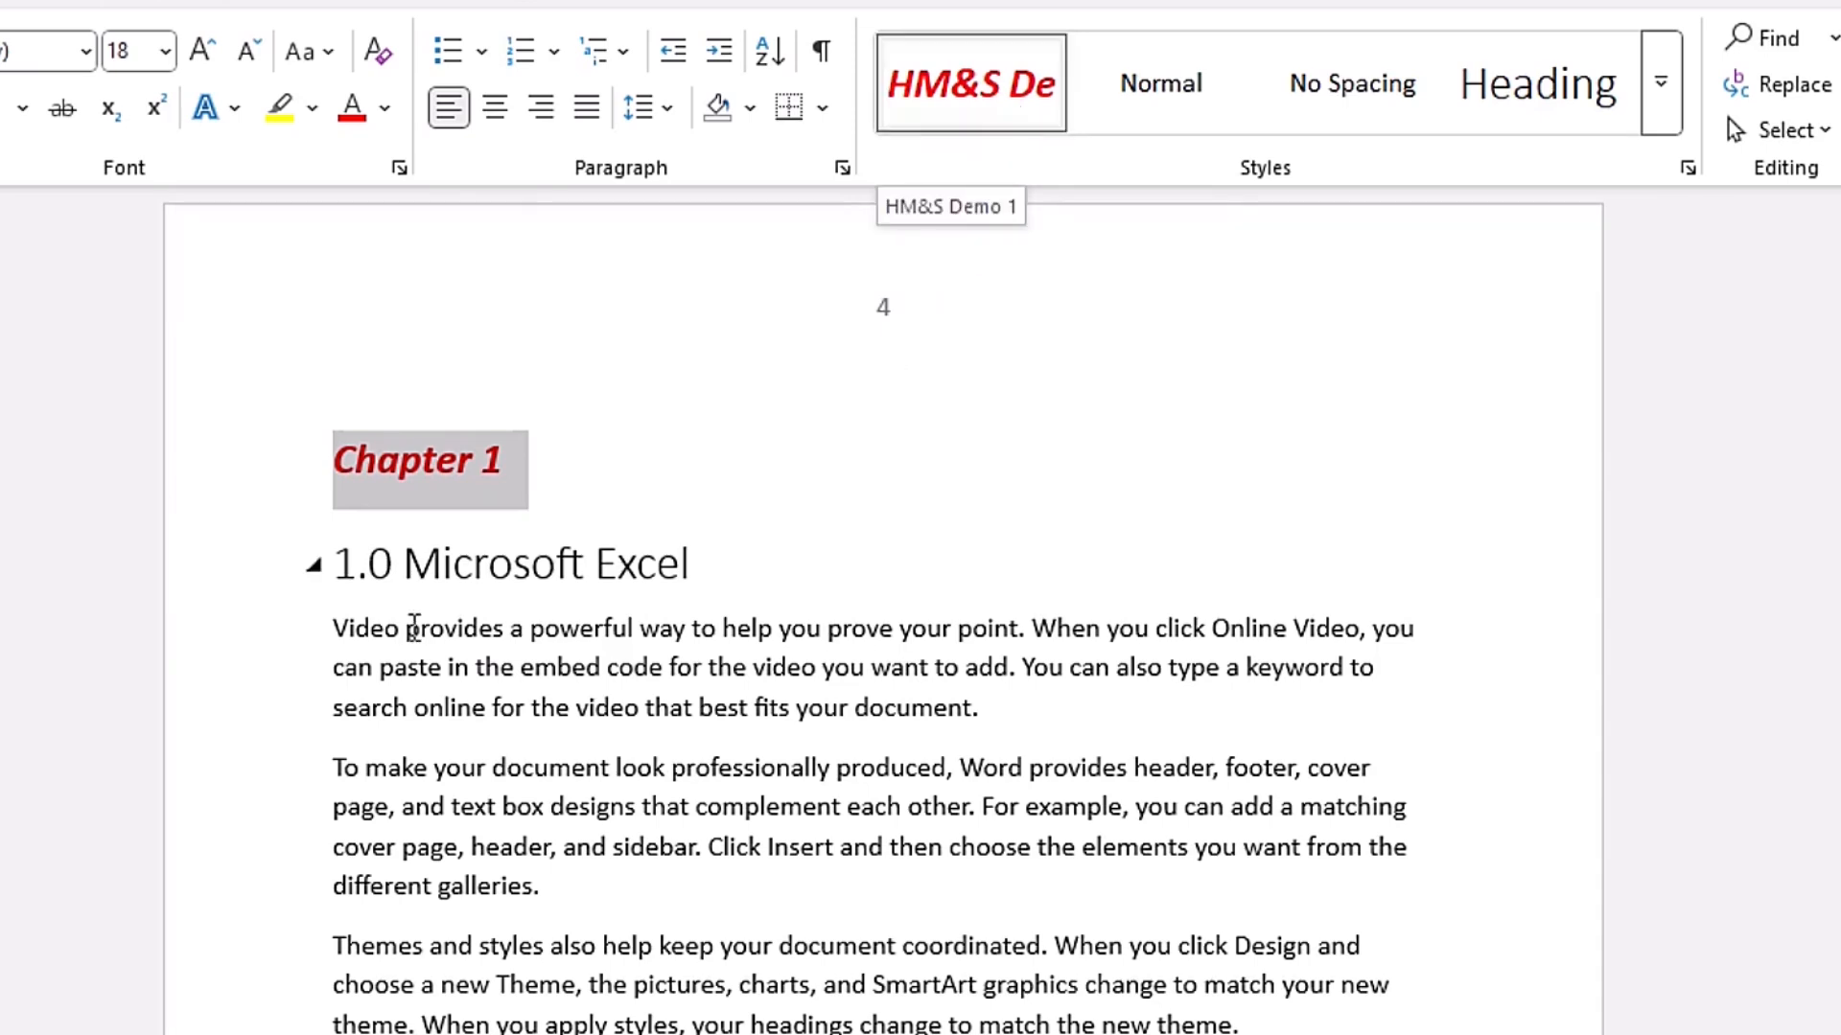
# - Try the HM&S Demo 1 style on the "1.0 Microsoft Excel" heading, and undo it
pyautogui.click(344, 566)
pyautogui.press('Left')
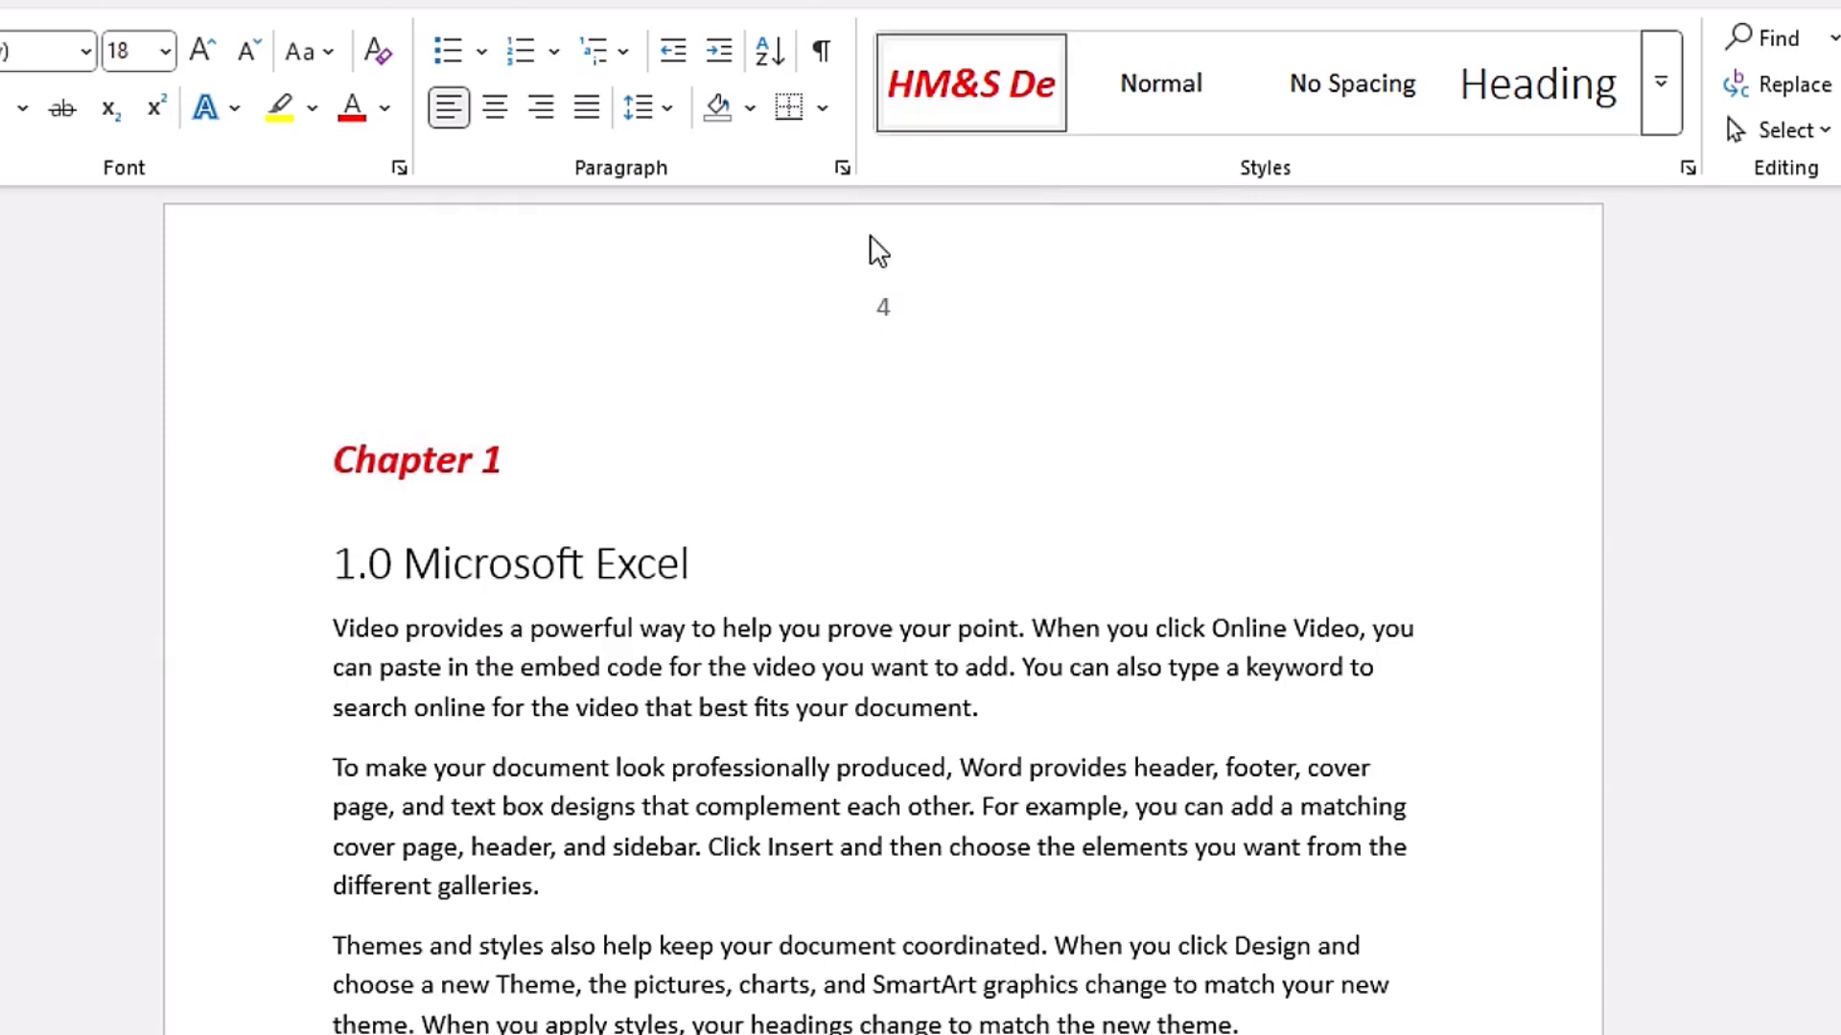
pyautogui.click(345, 563)
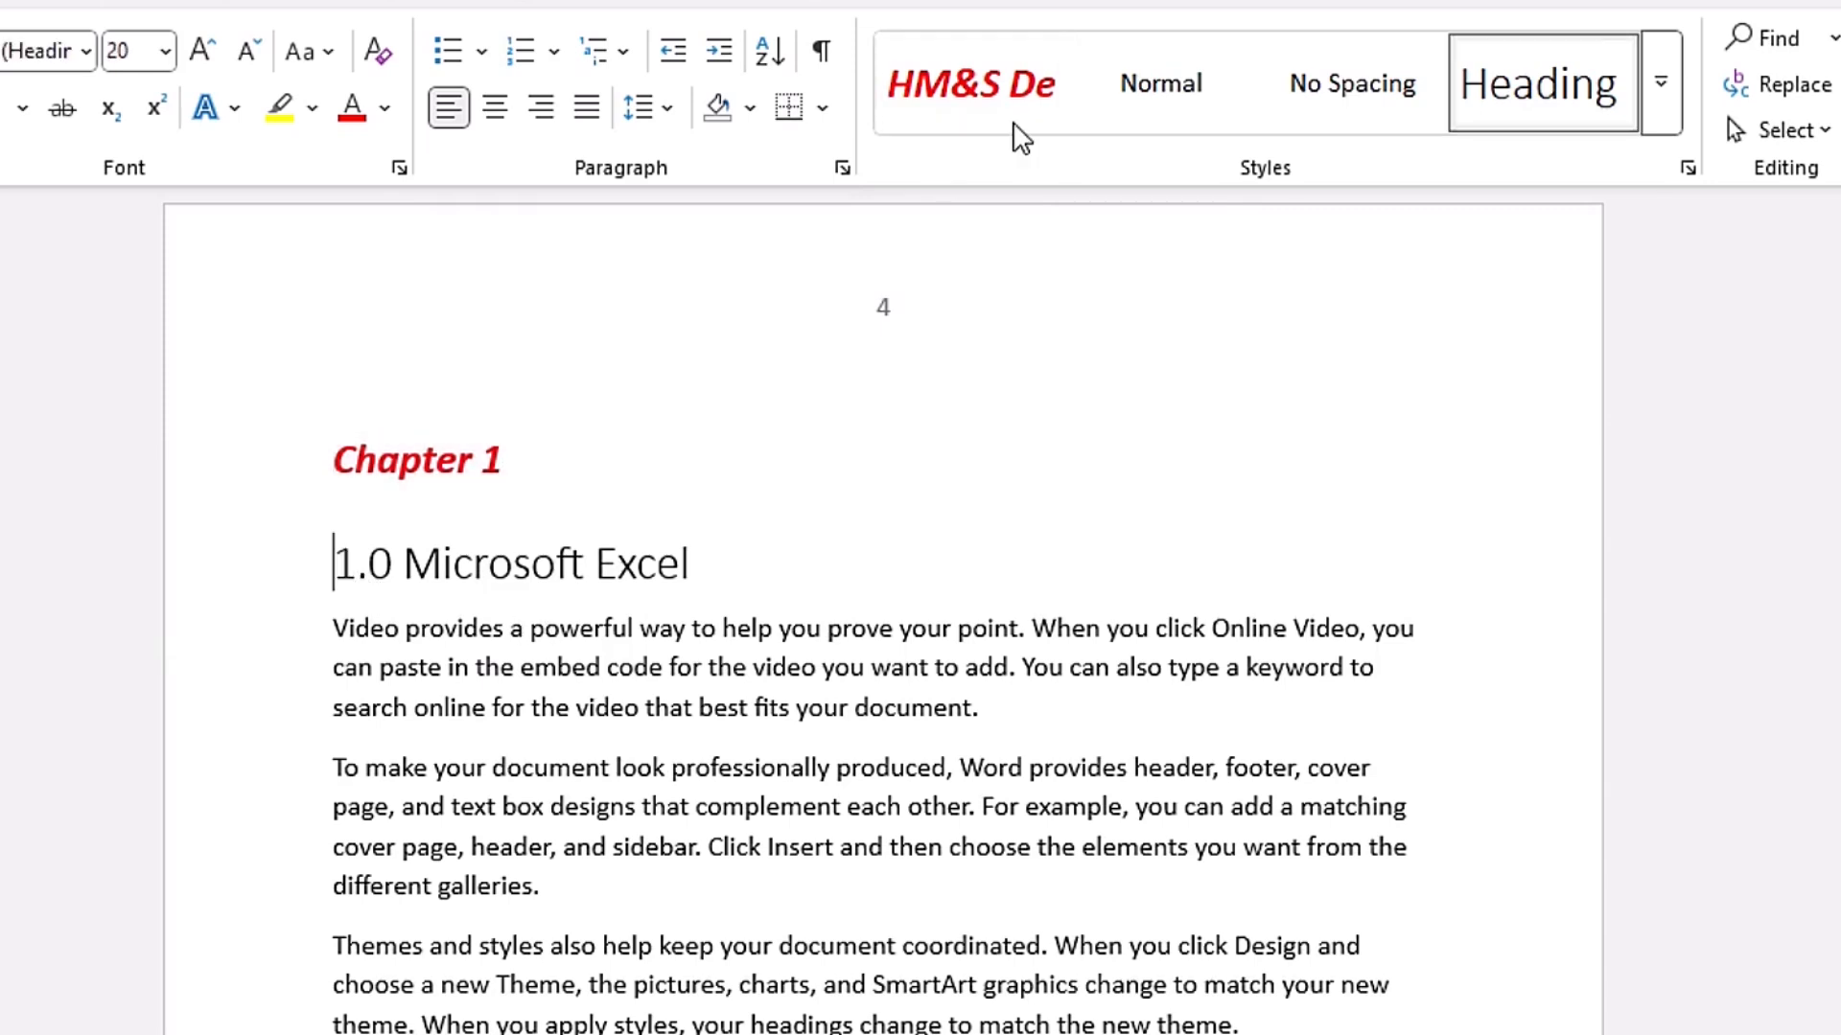
pyautogui.click(998, 92)
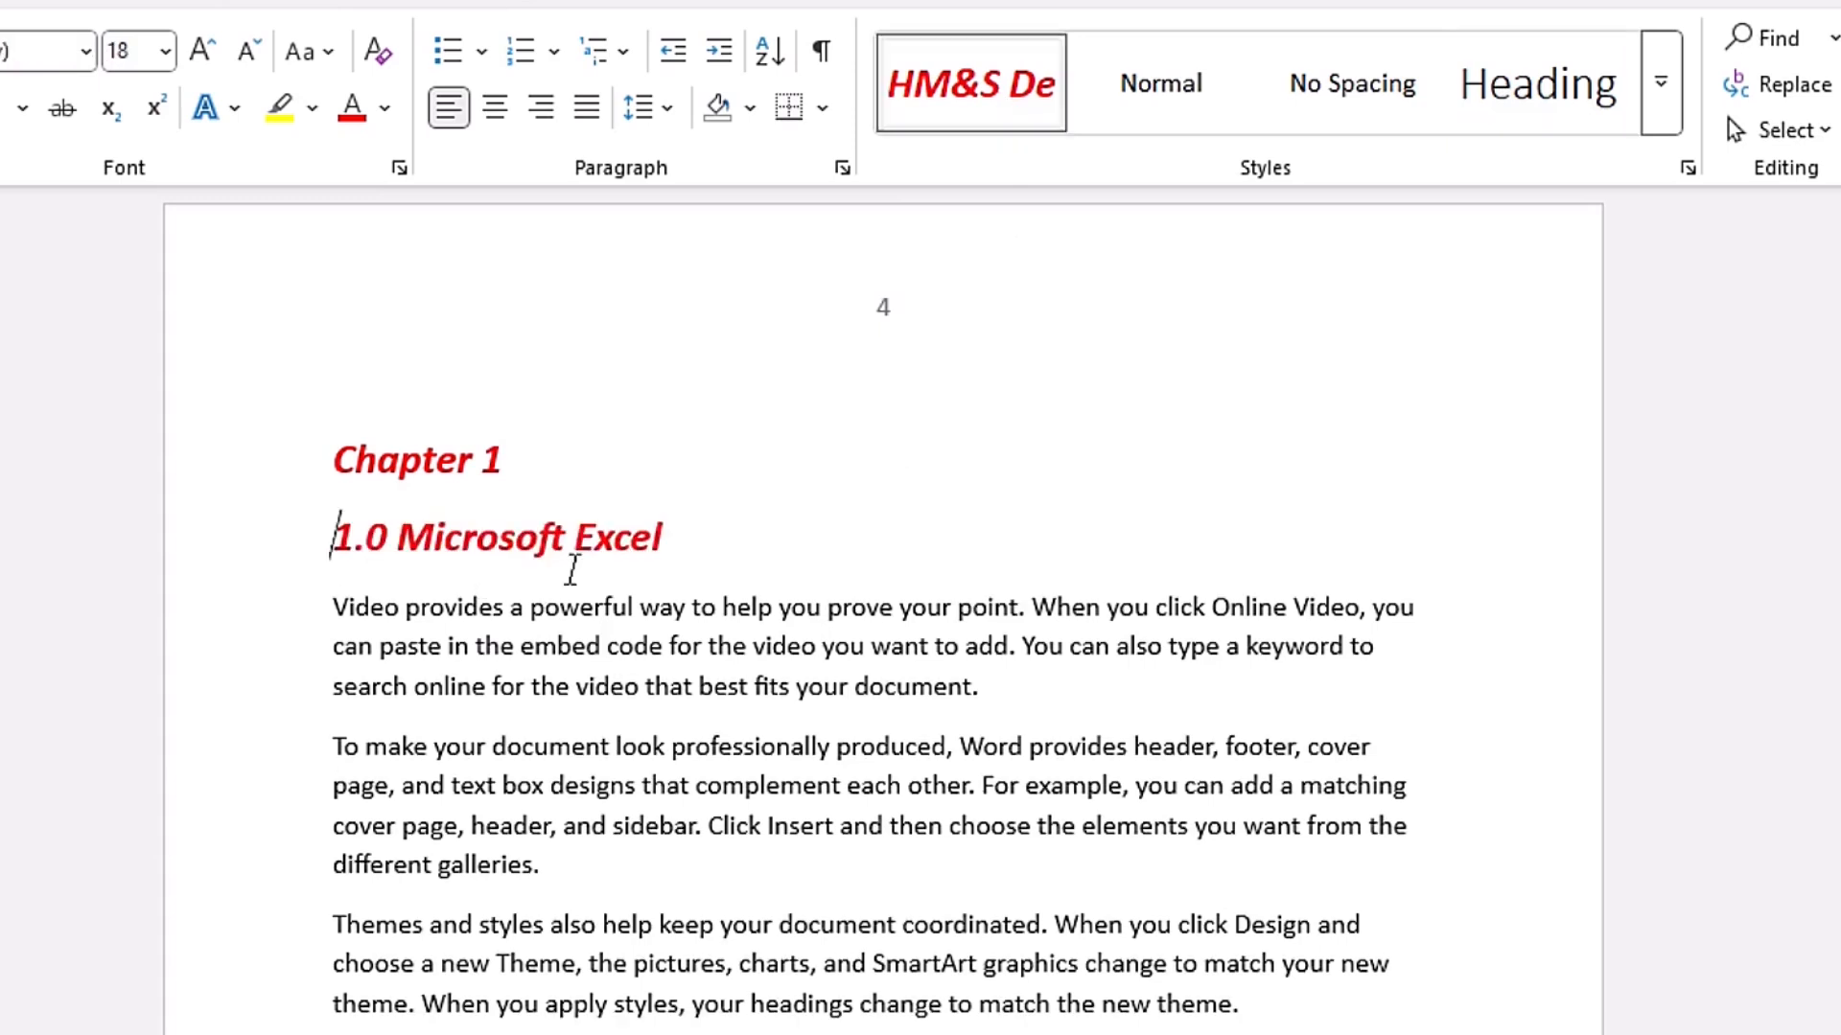
pyautogui.hotkey('ctrl', 'z')
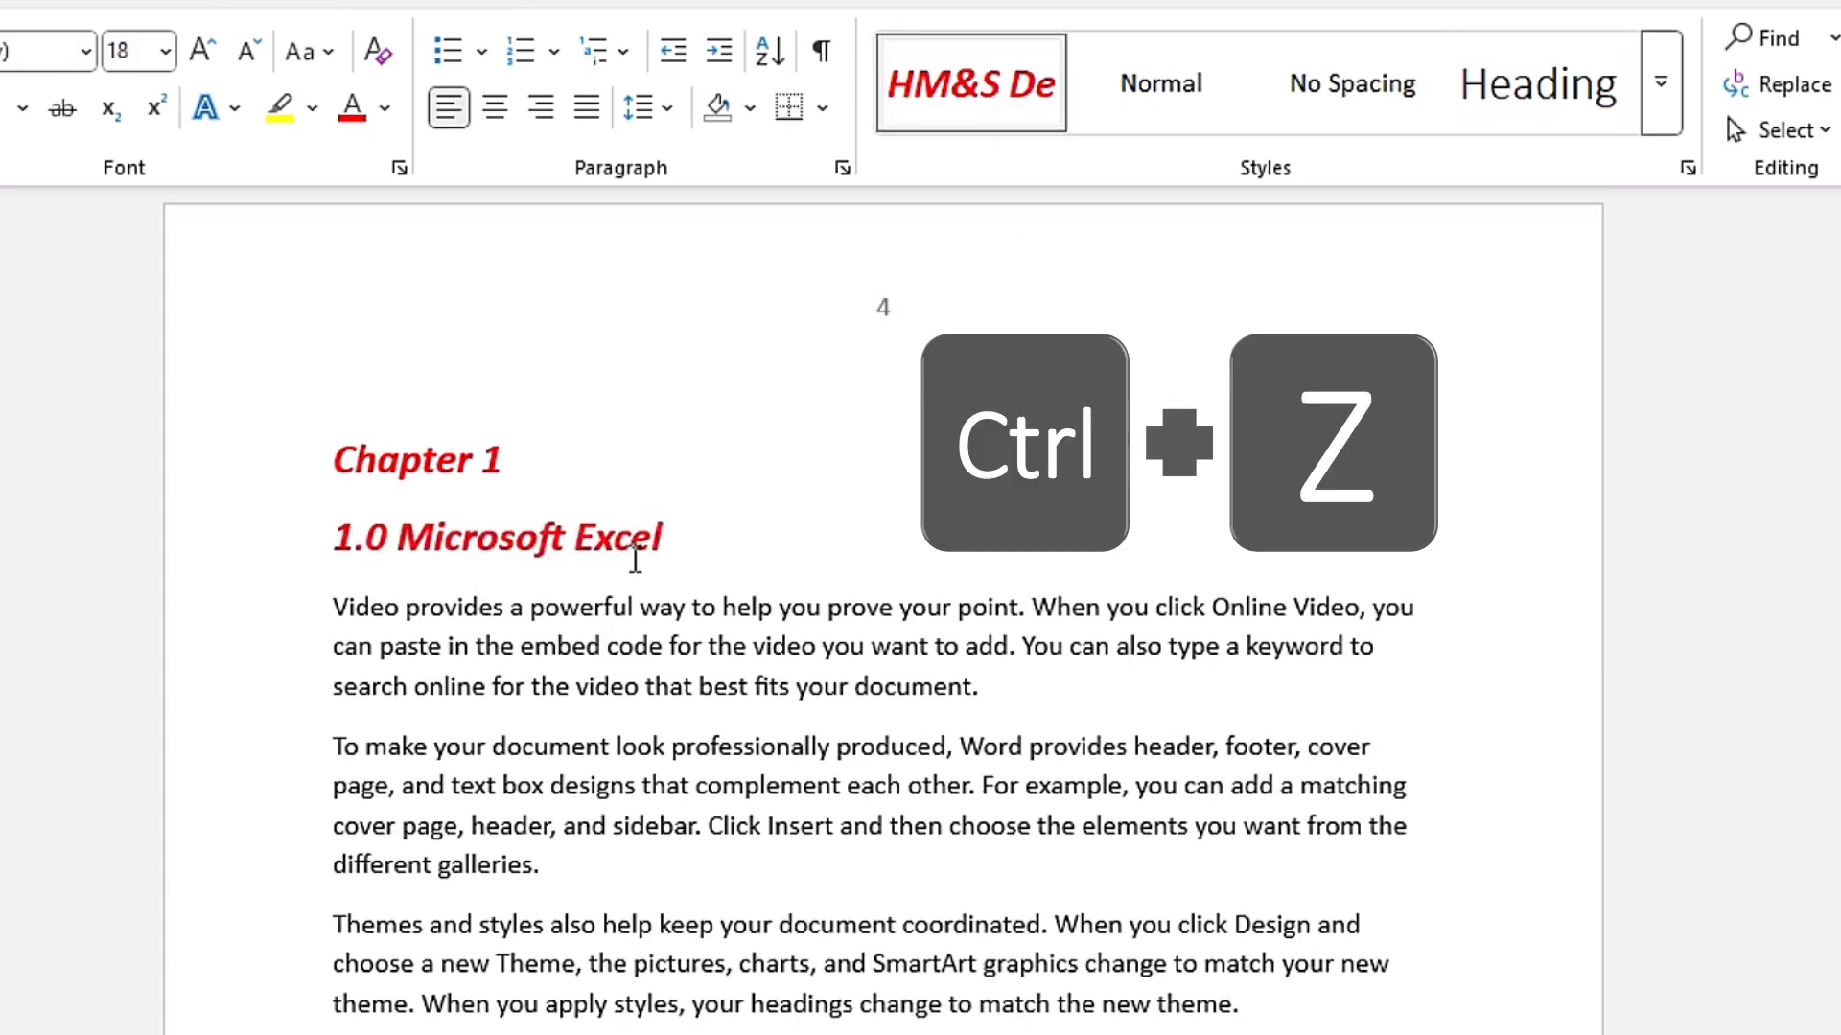
pyautogui.click(1665, 117)
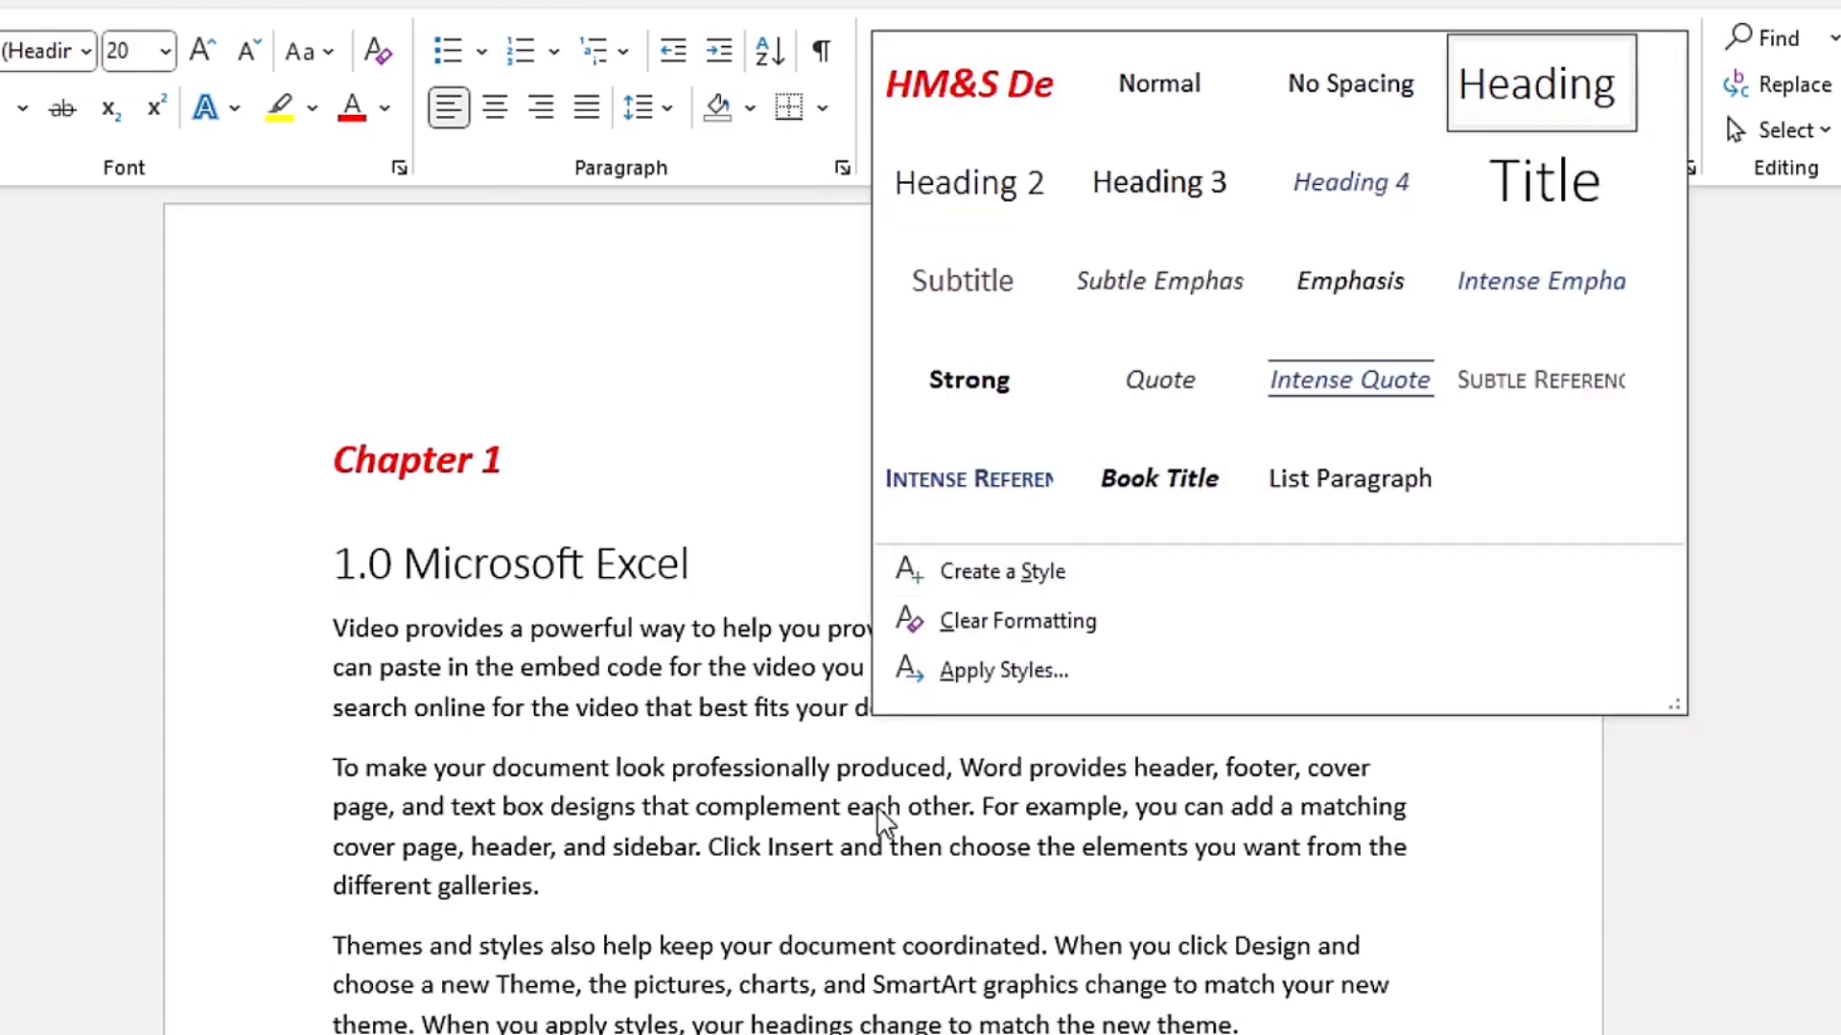
pyautogui.click(1082, 572)
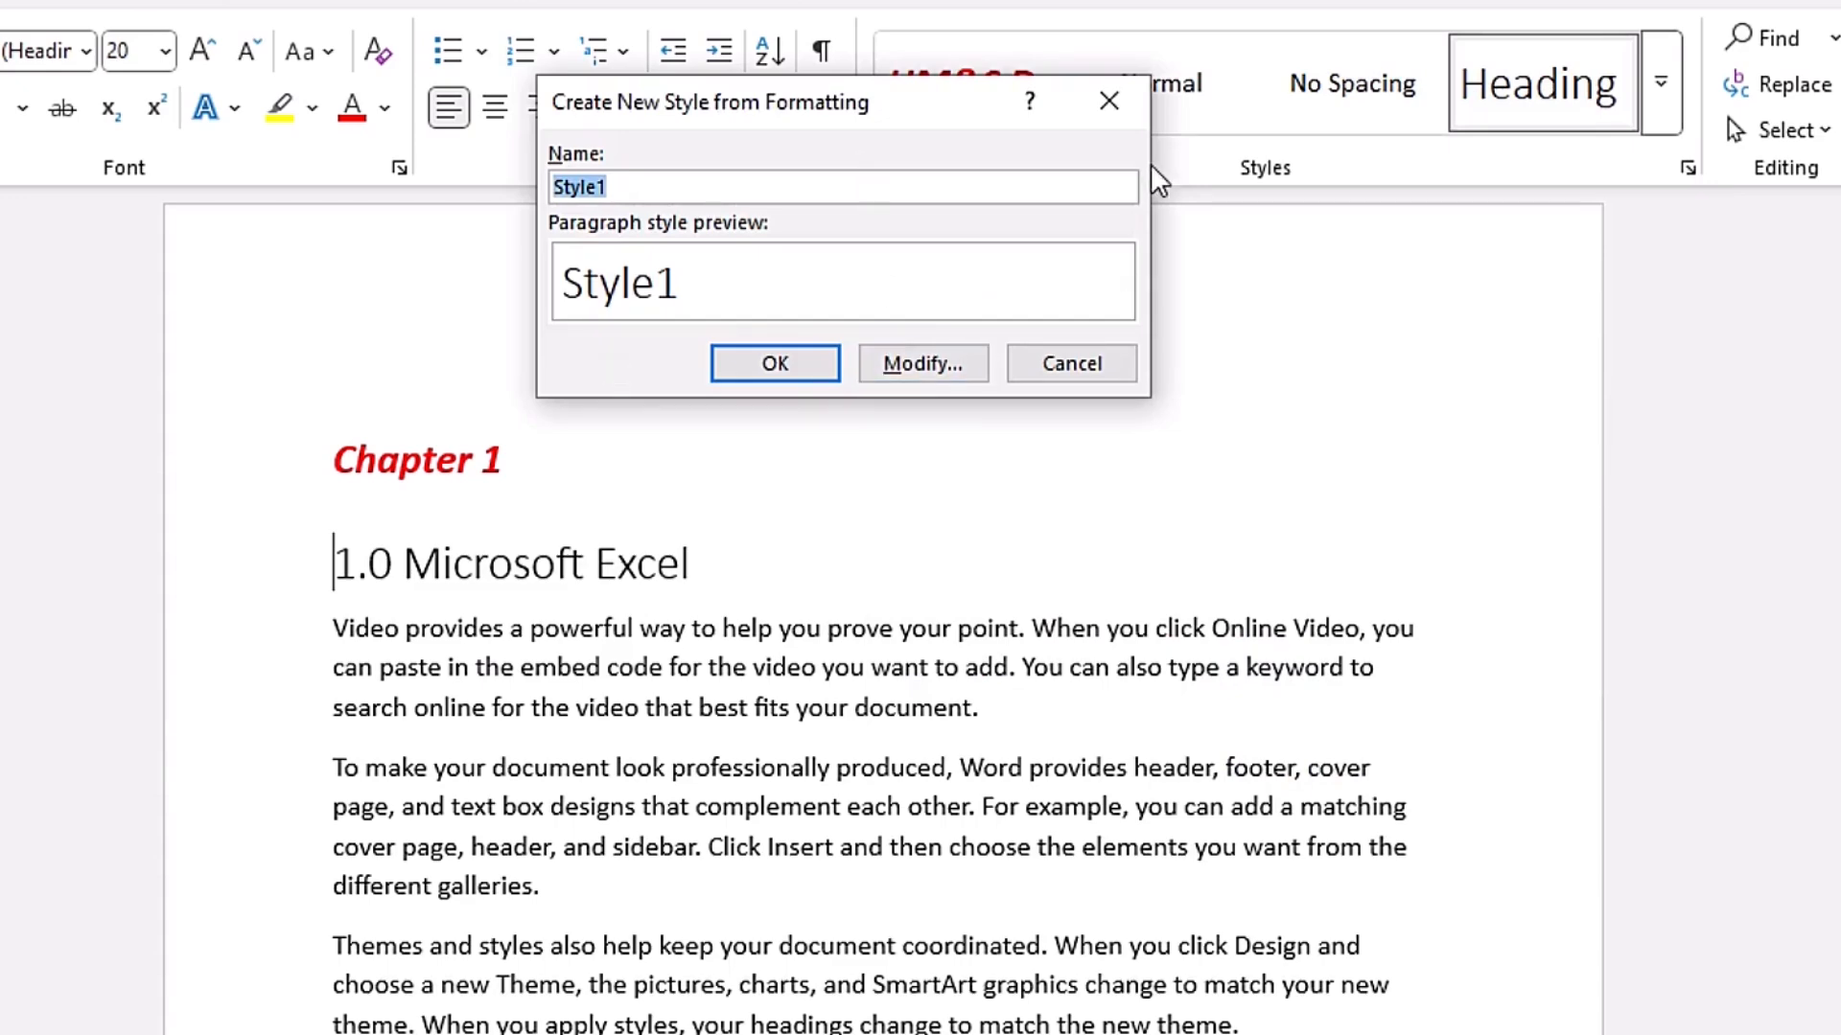
pyautogui.press('Escape')
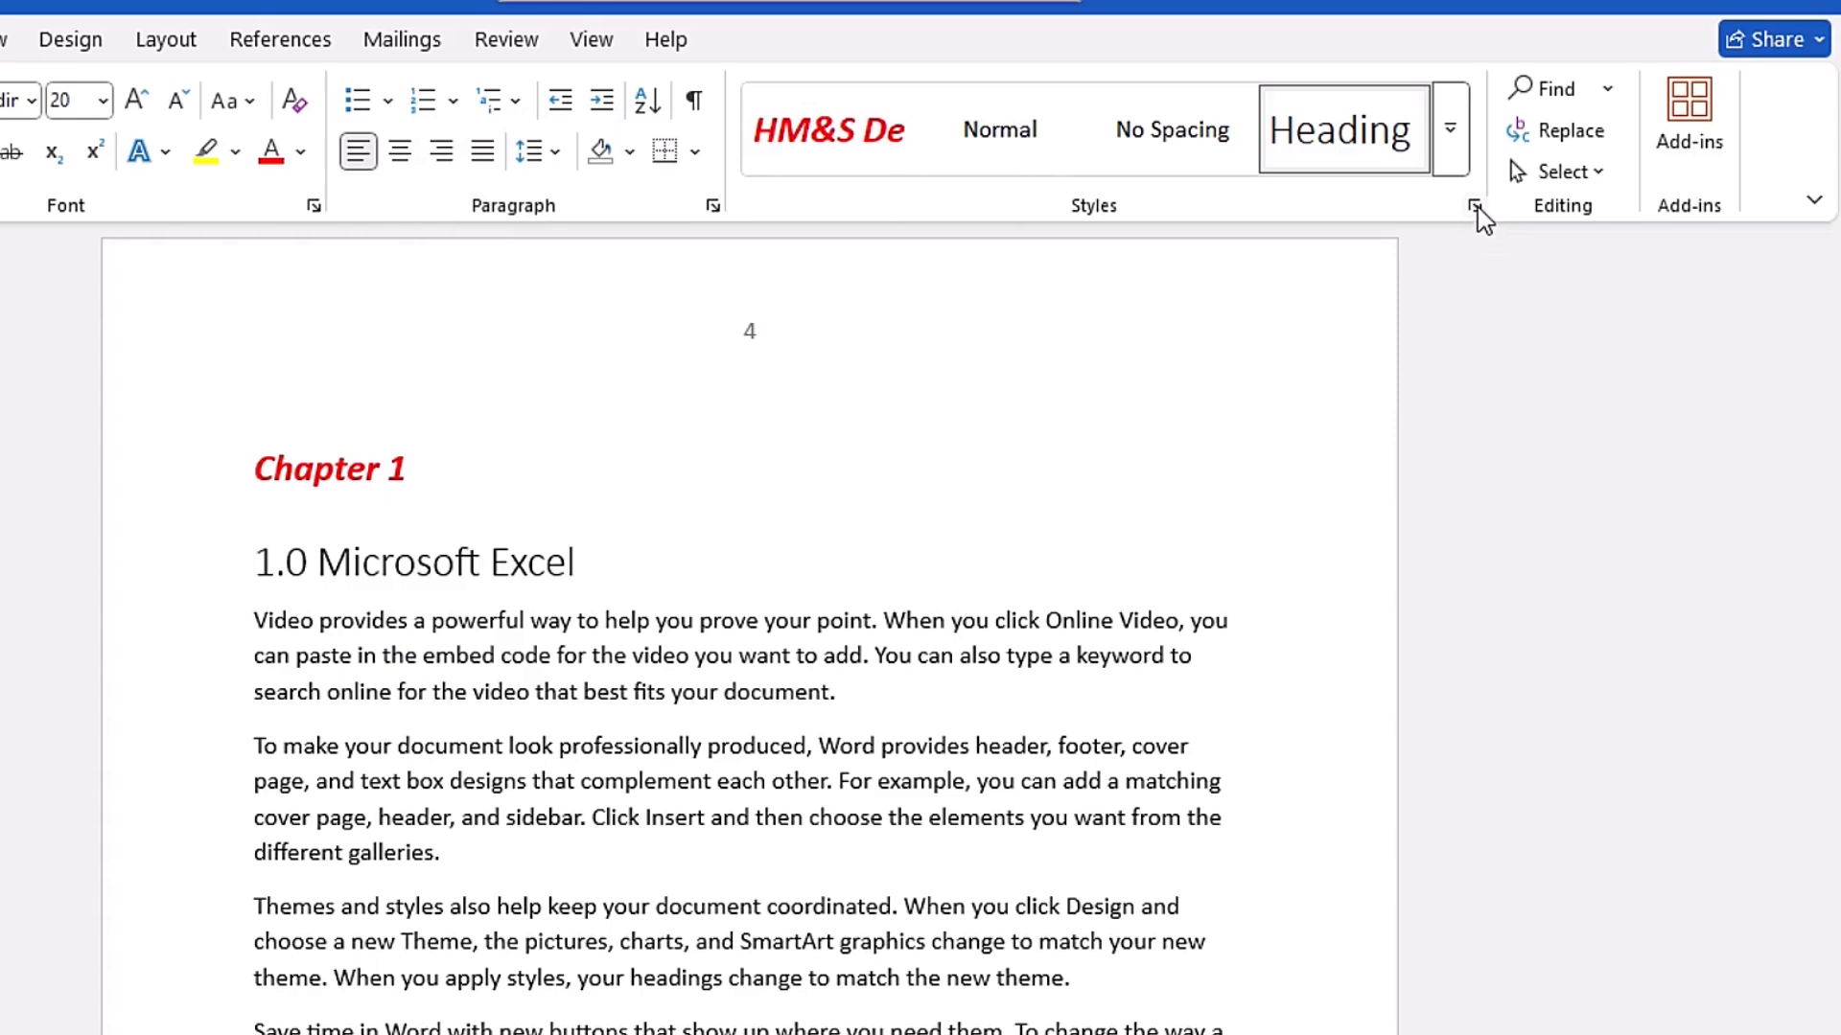
# - Start a new style from the "1.0 Microsoft Excel" heading, named "Demo 2", with the style type Linked (paragraph and character)
pyautogui.click(1475, 206)
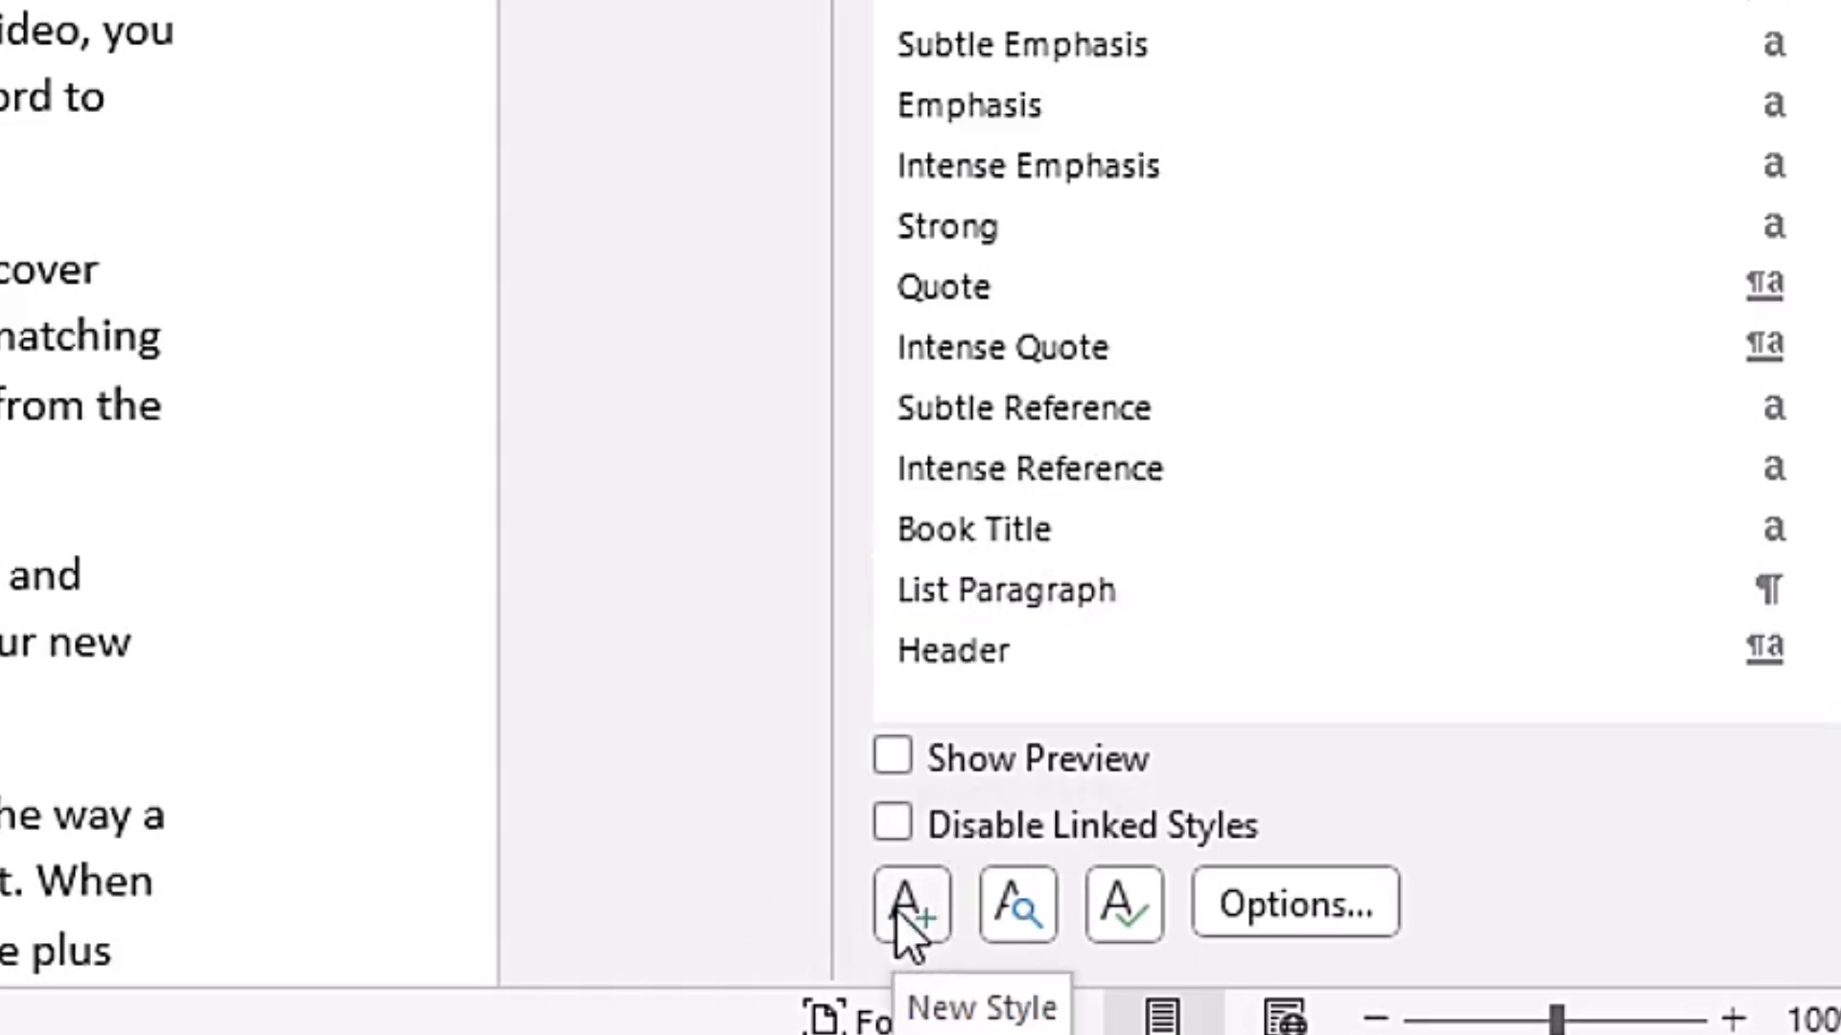
pyautogui.click(914, 912)
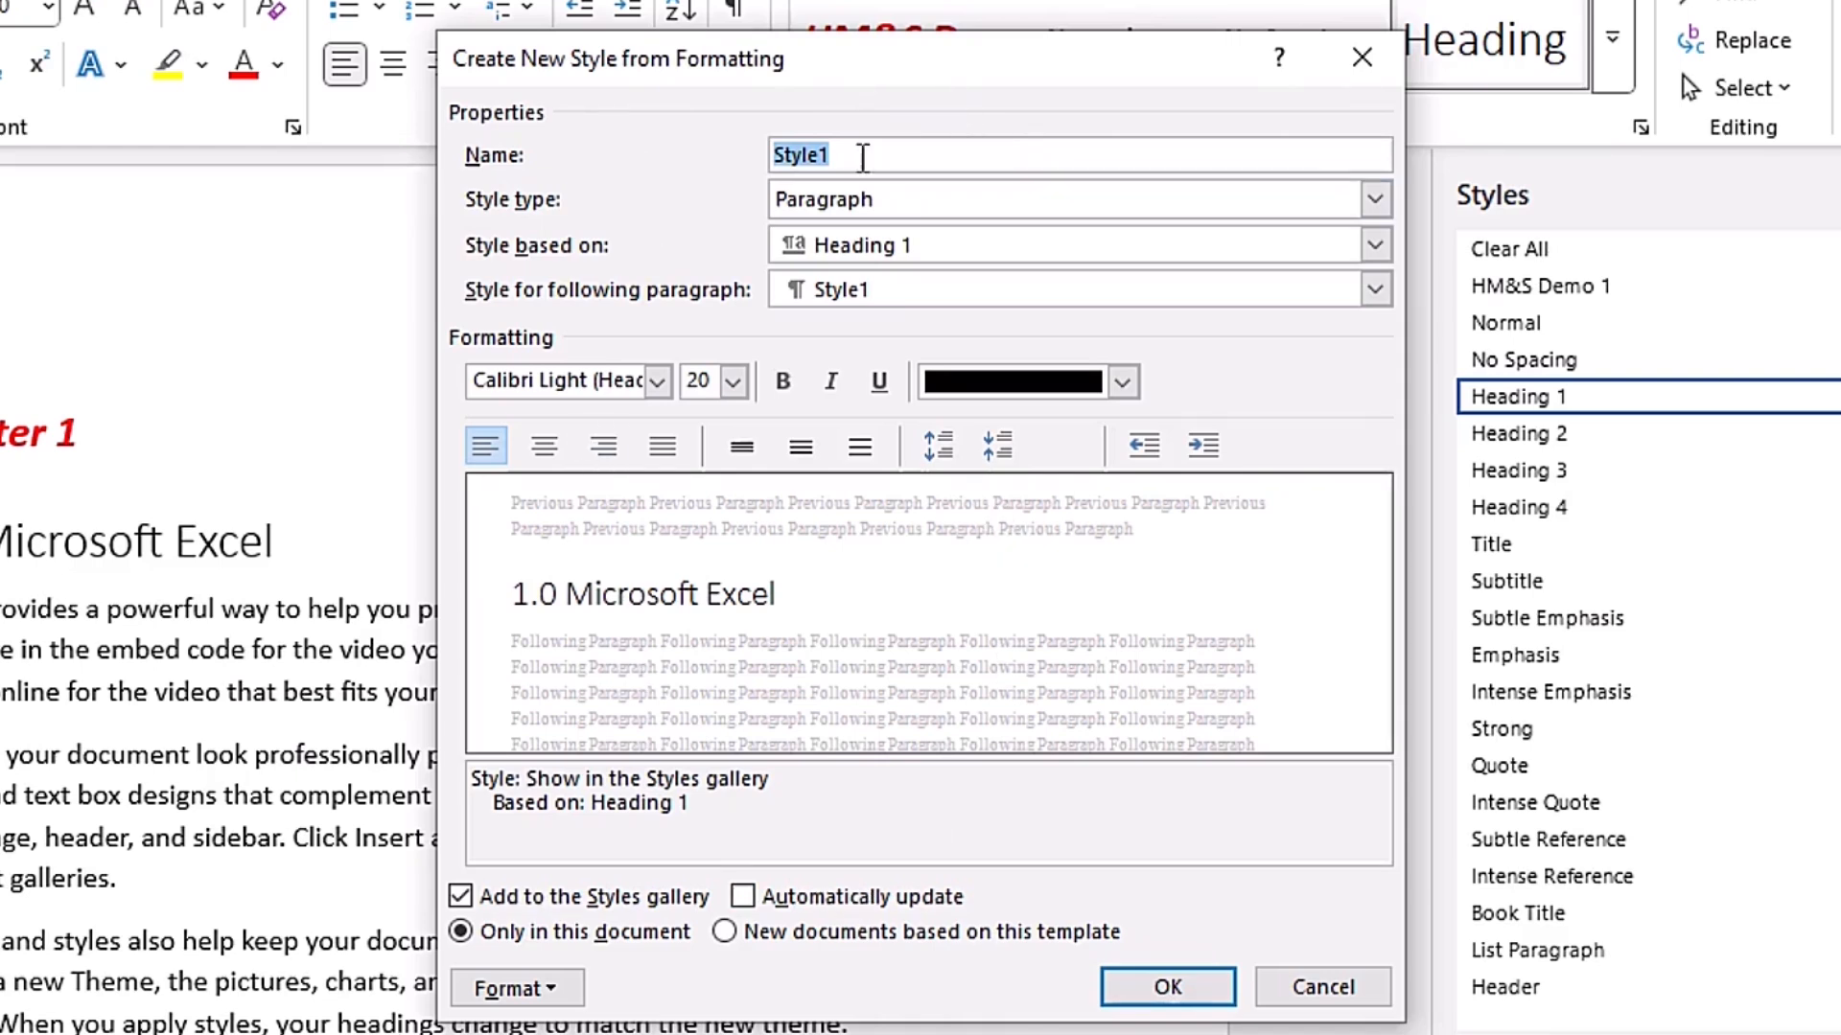
pyautogui.write('Demo 2')
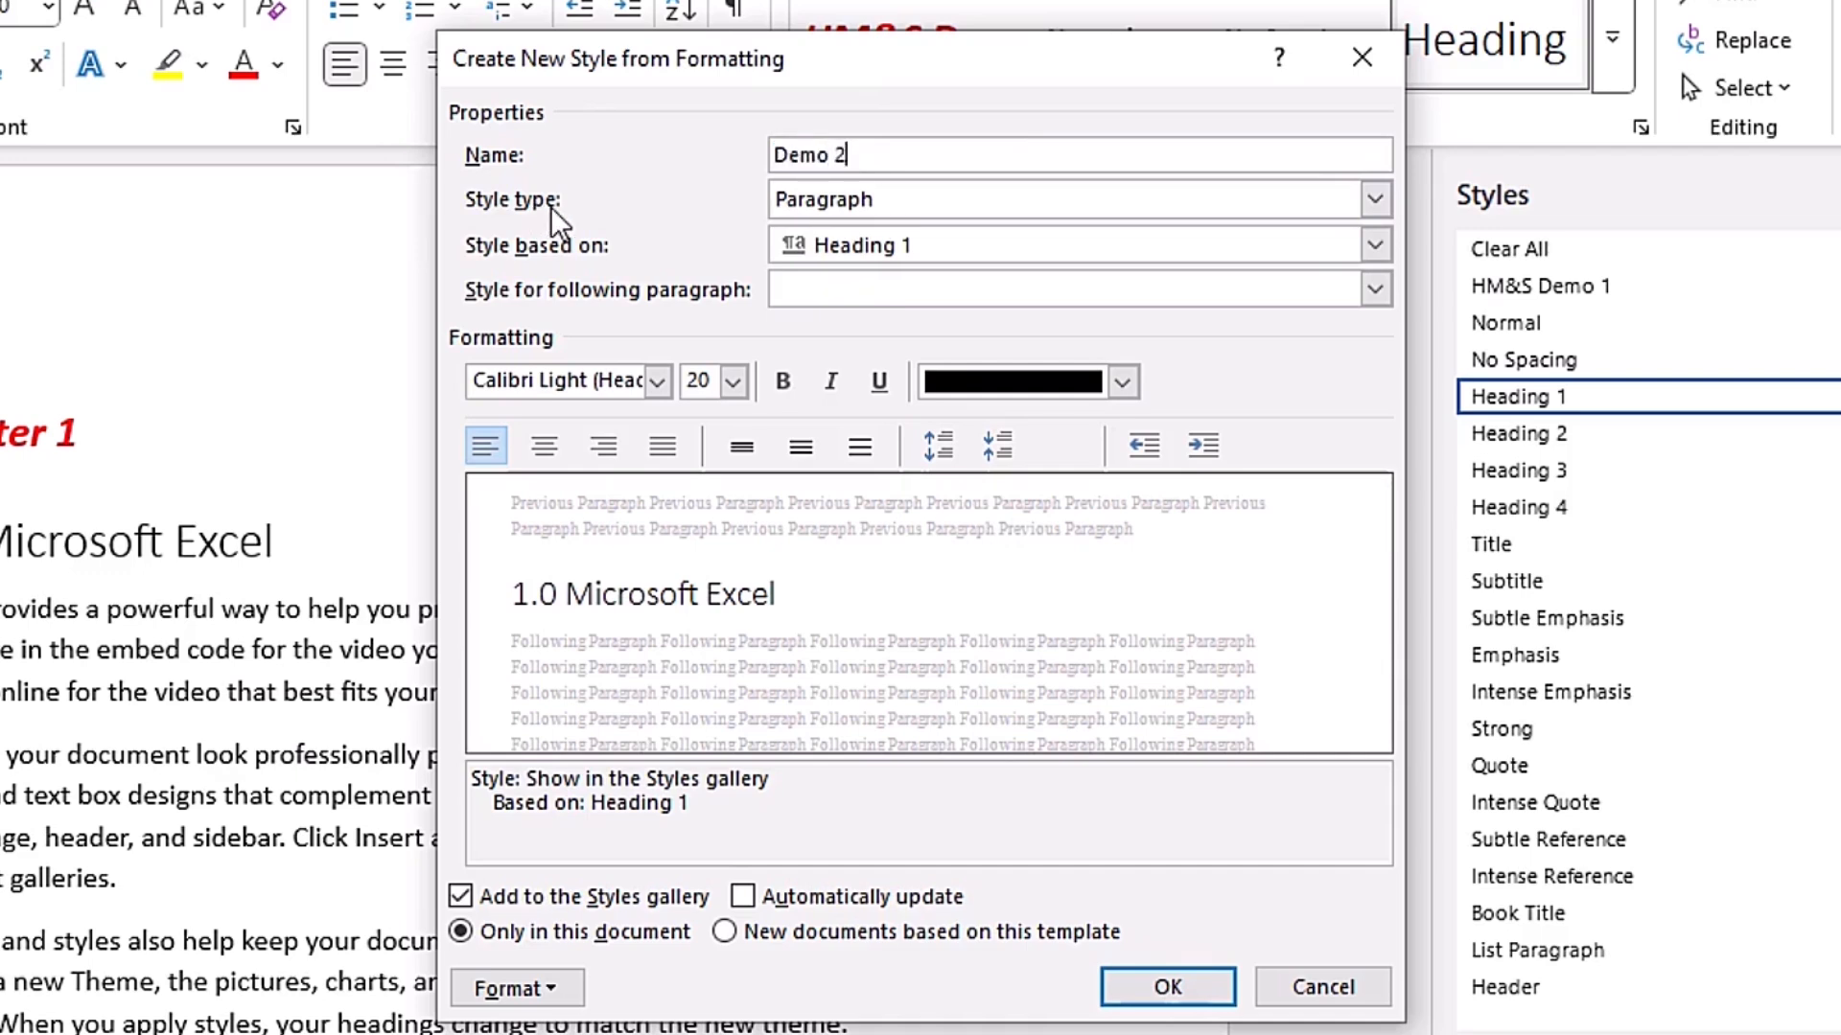
pyautogui.click(1375, 200)
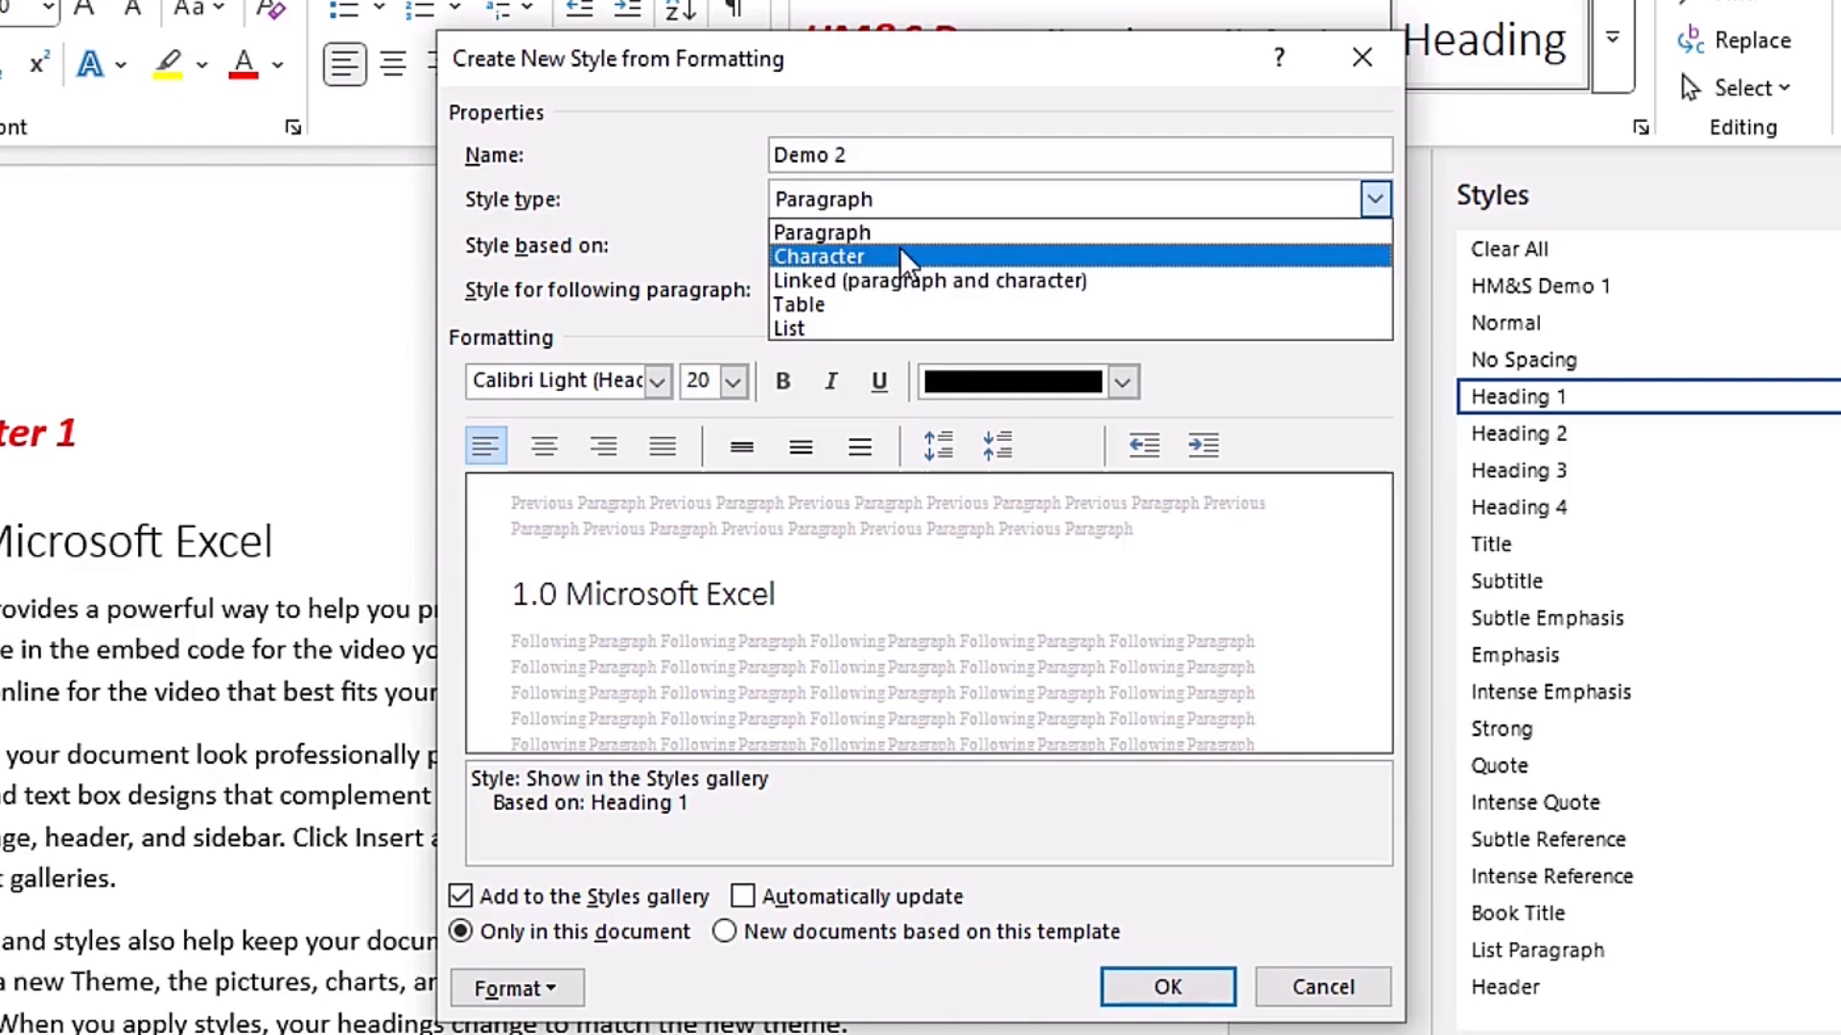
pyautogui.click(842, 280)
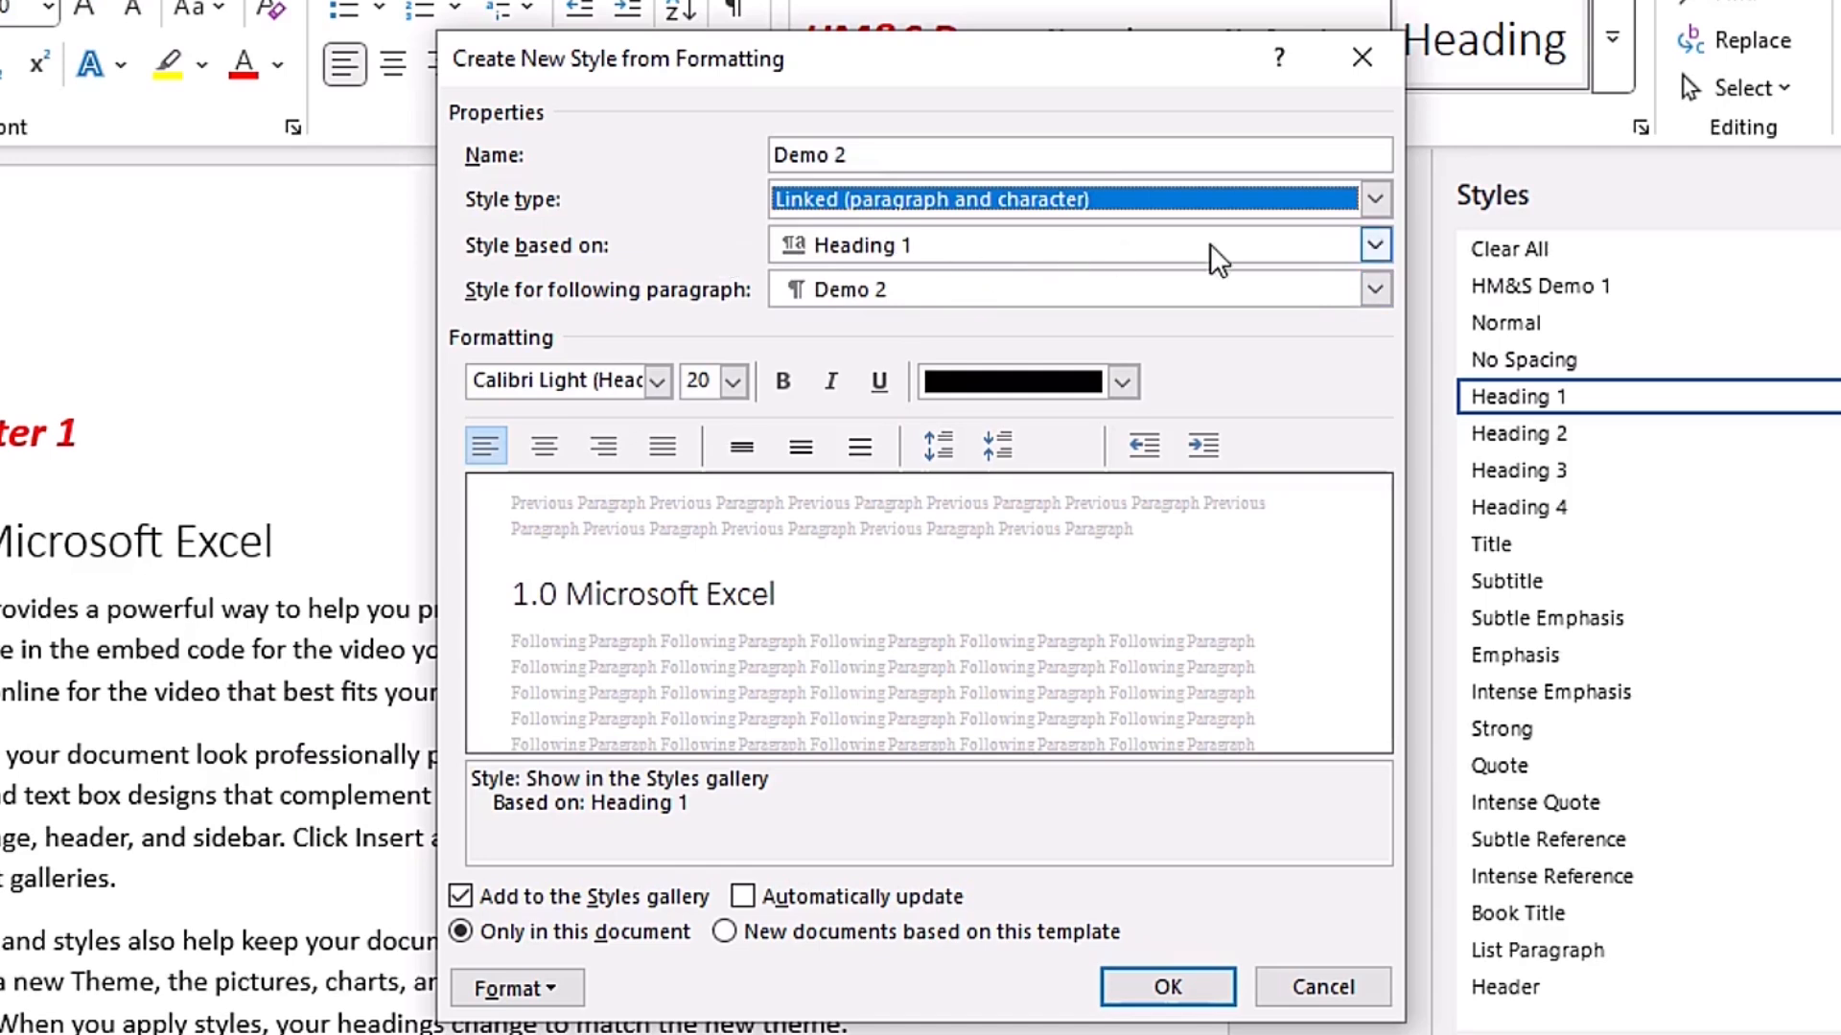
# - Base the Demo 2 style on Normal and set Normal as the style for the following paragraph
pyautogui.click(1372, 245)
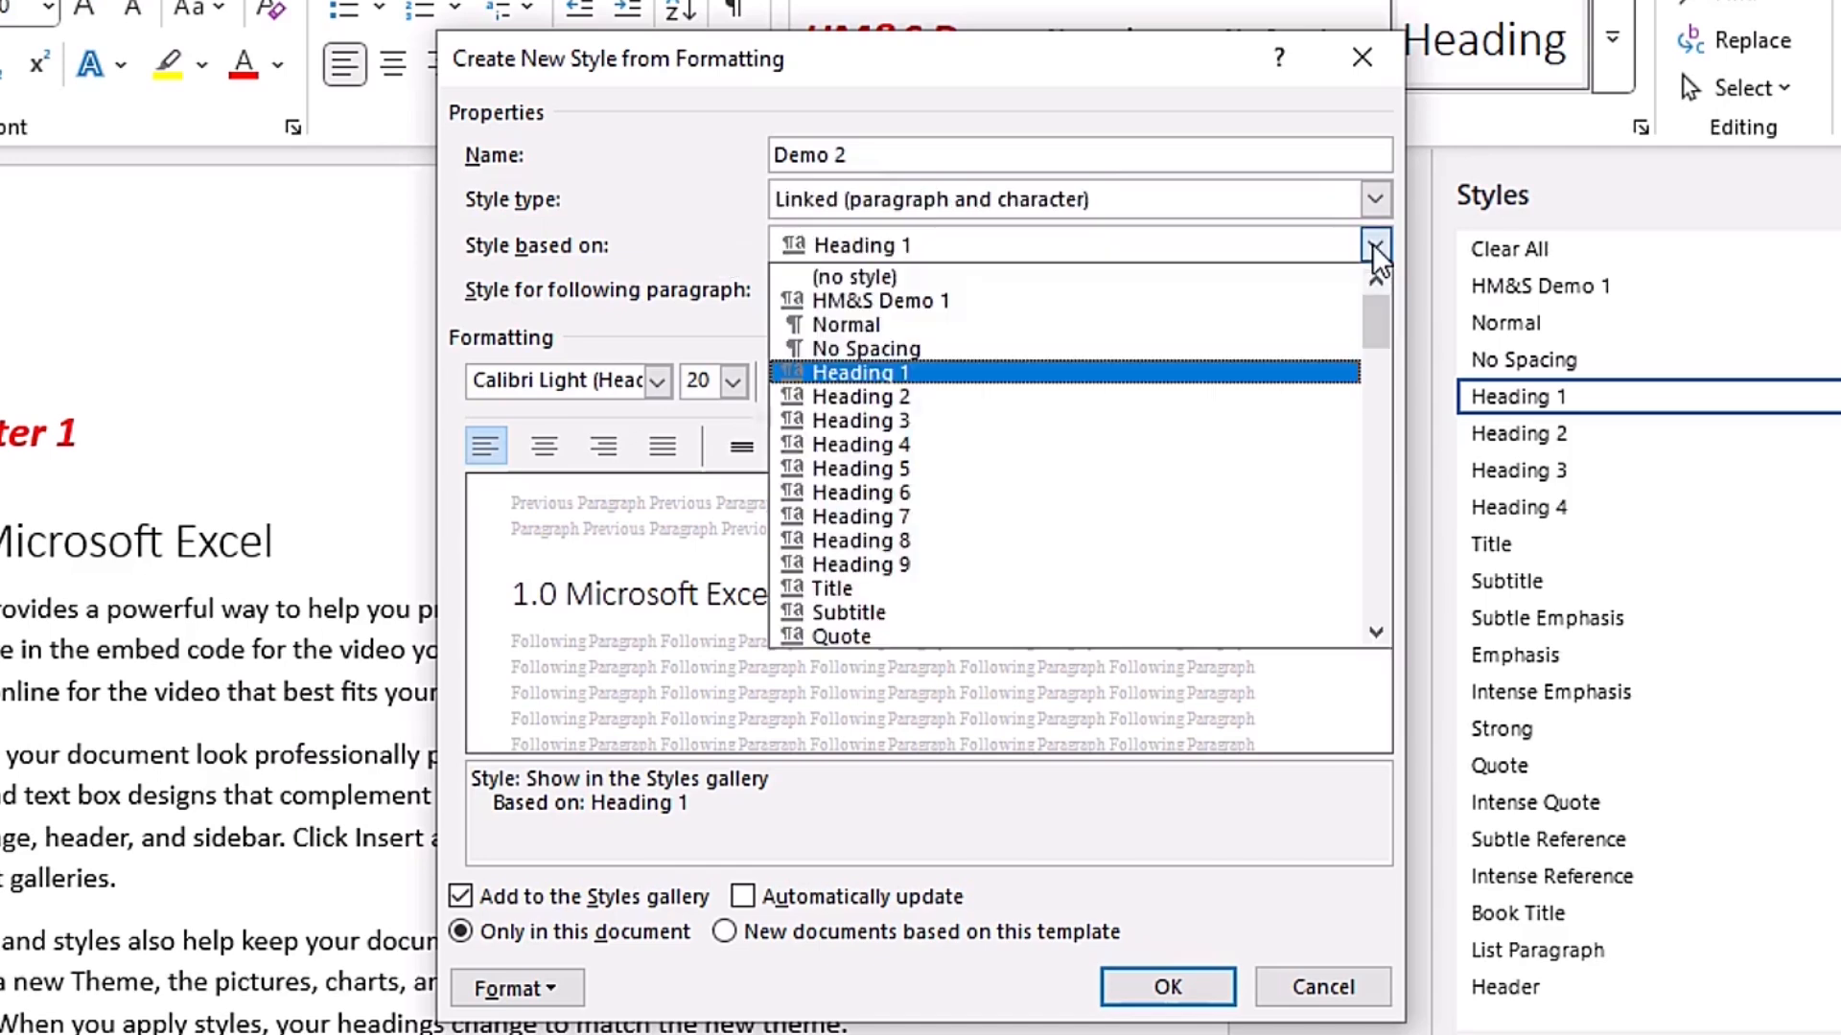
pyautogui.click(999, 324)
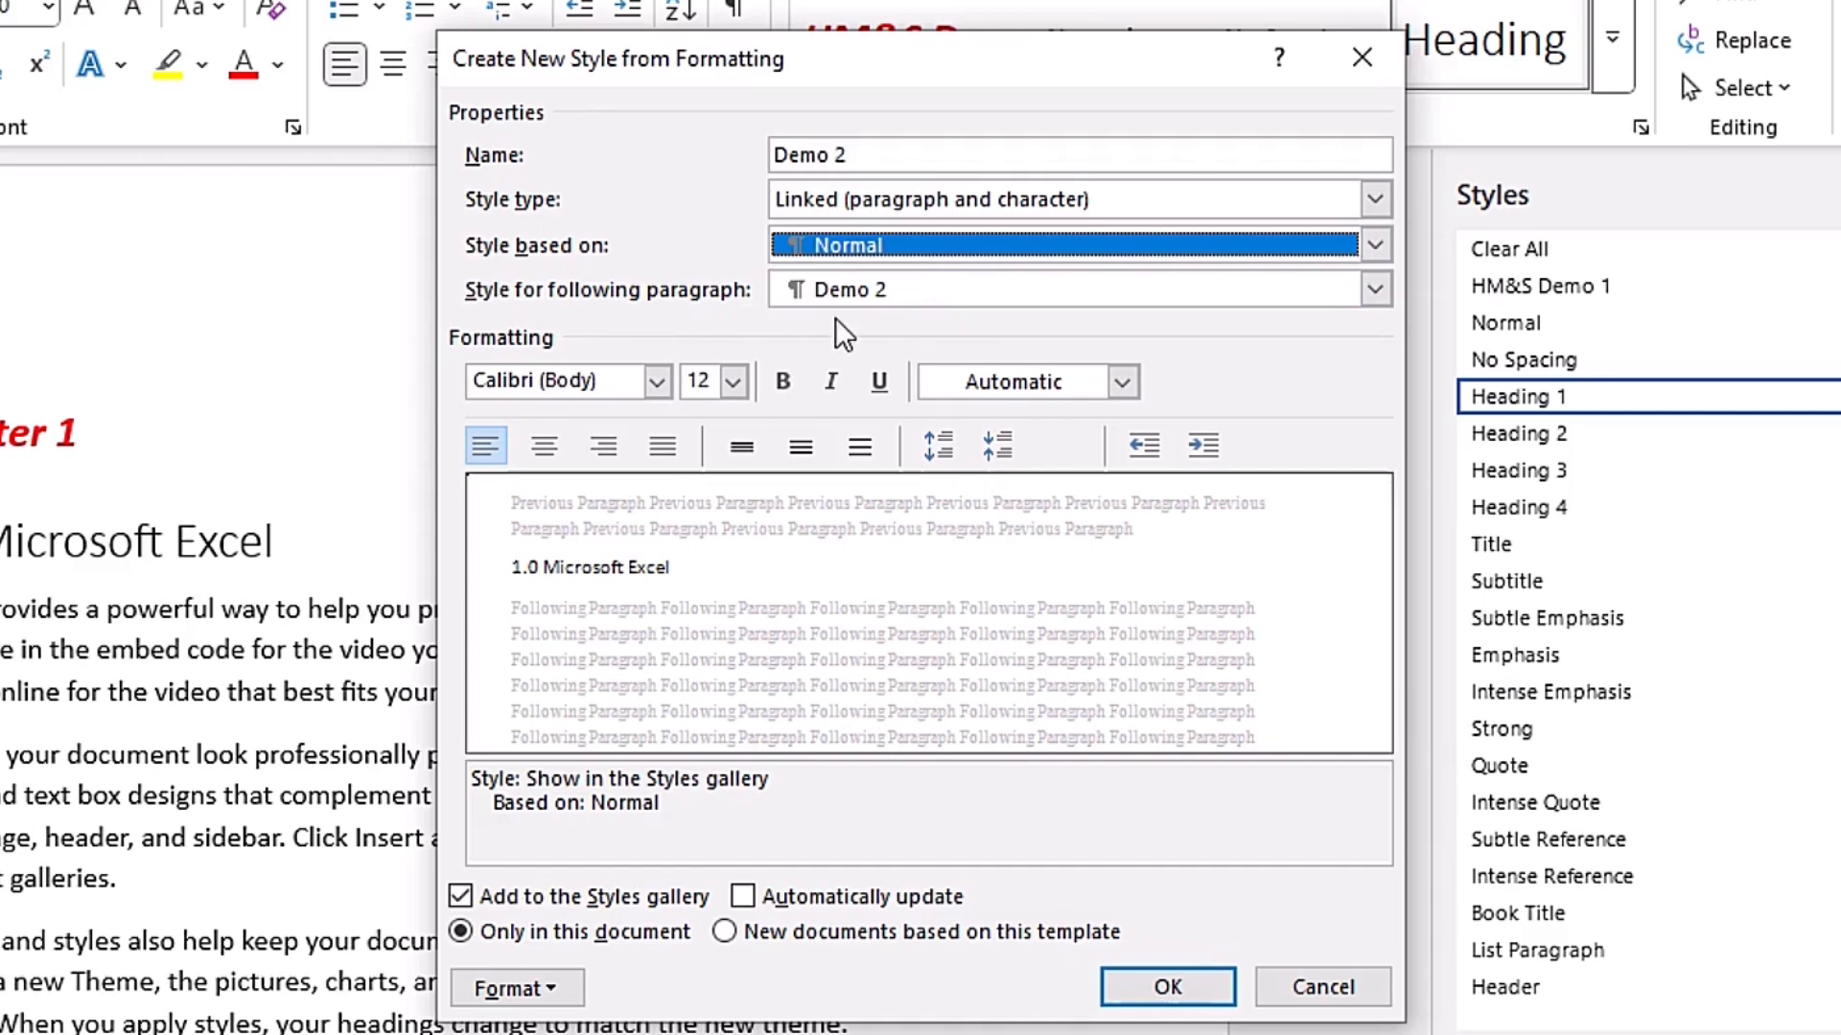
pyautogui.click(1376, 290)
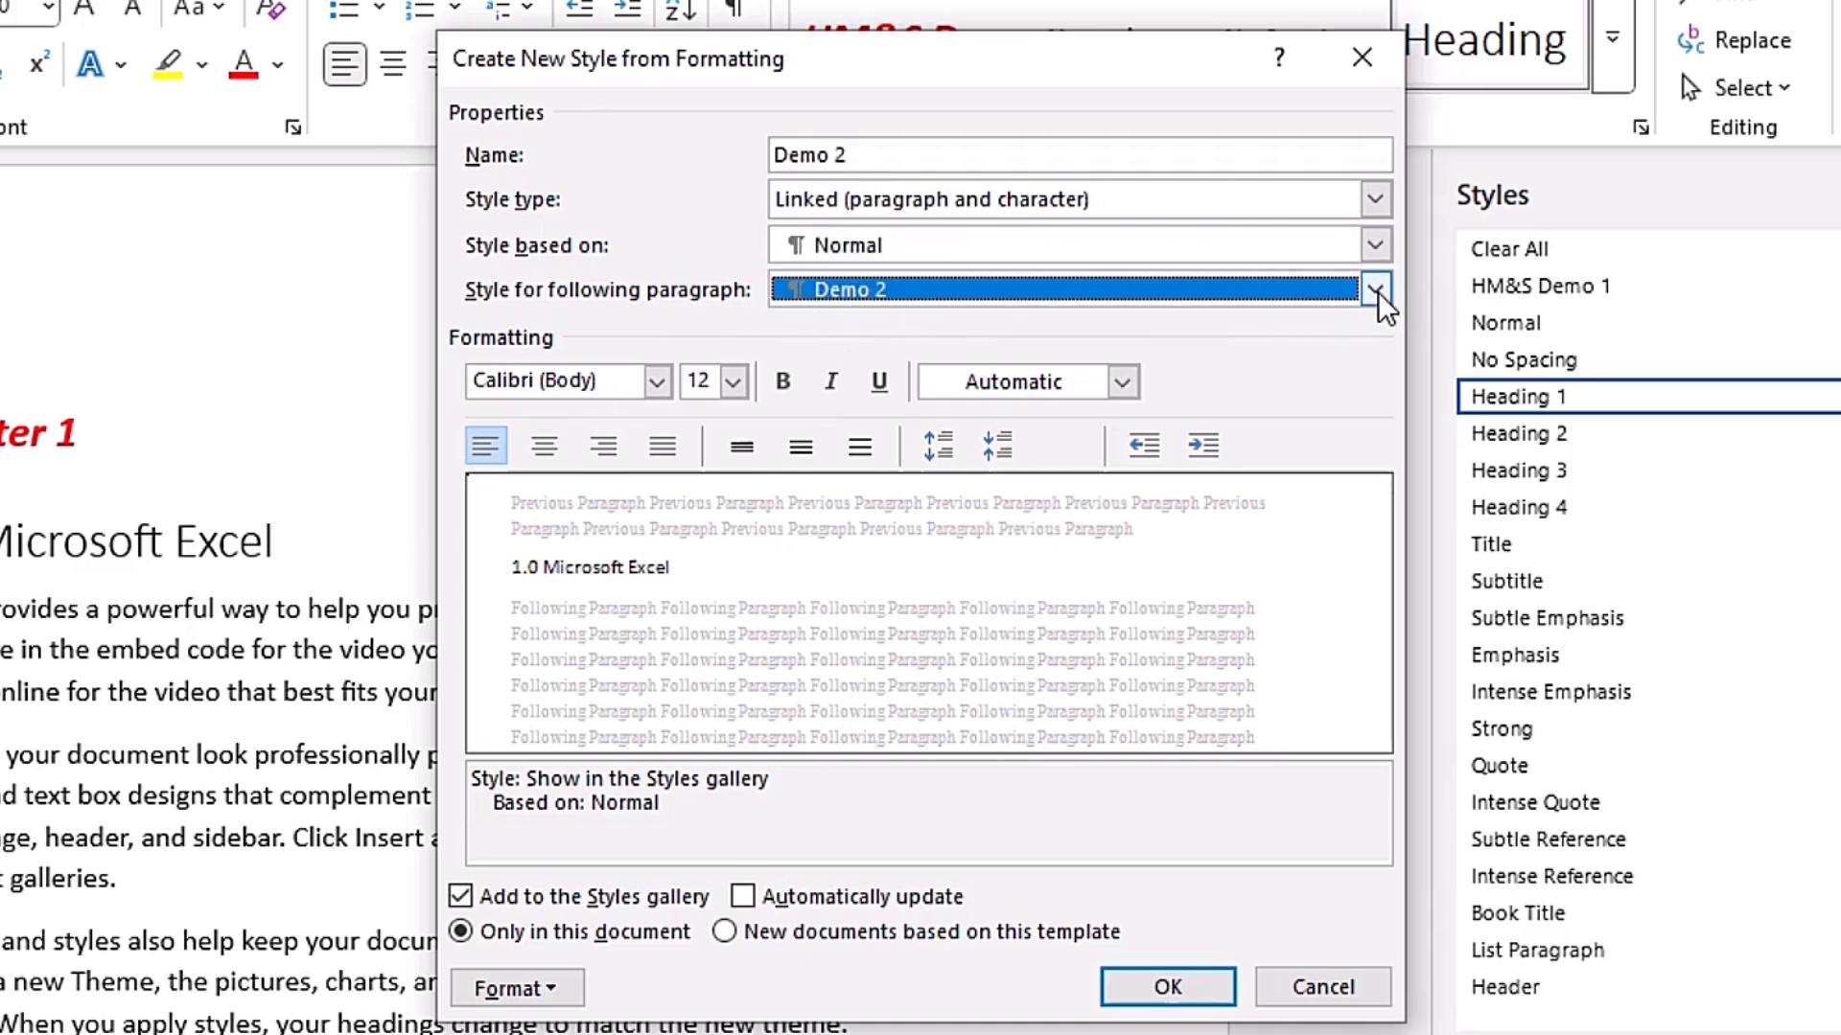
pyautogui.click(1381, 290)
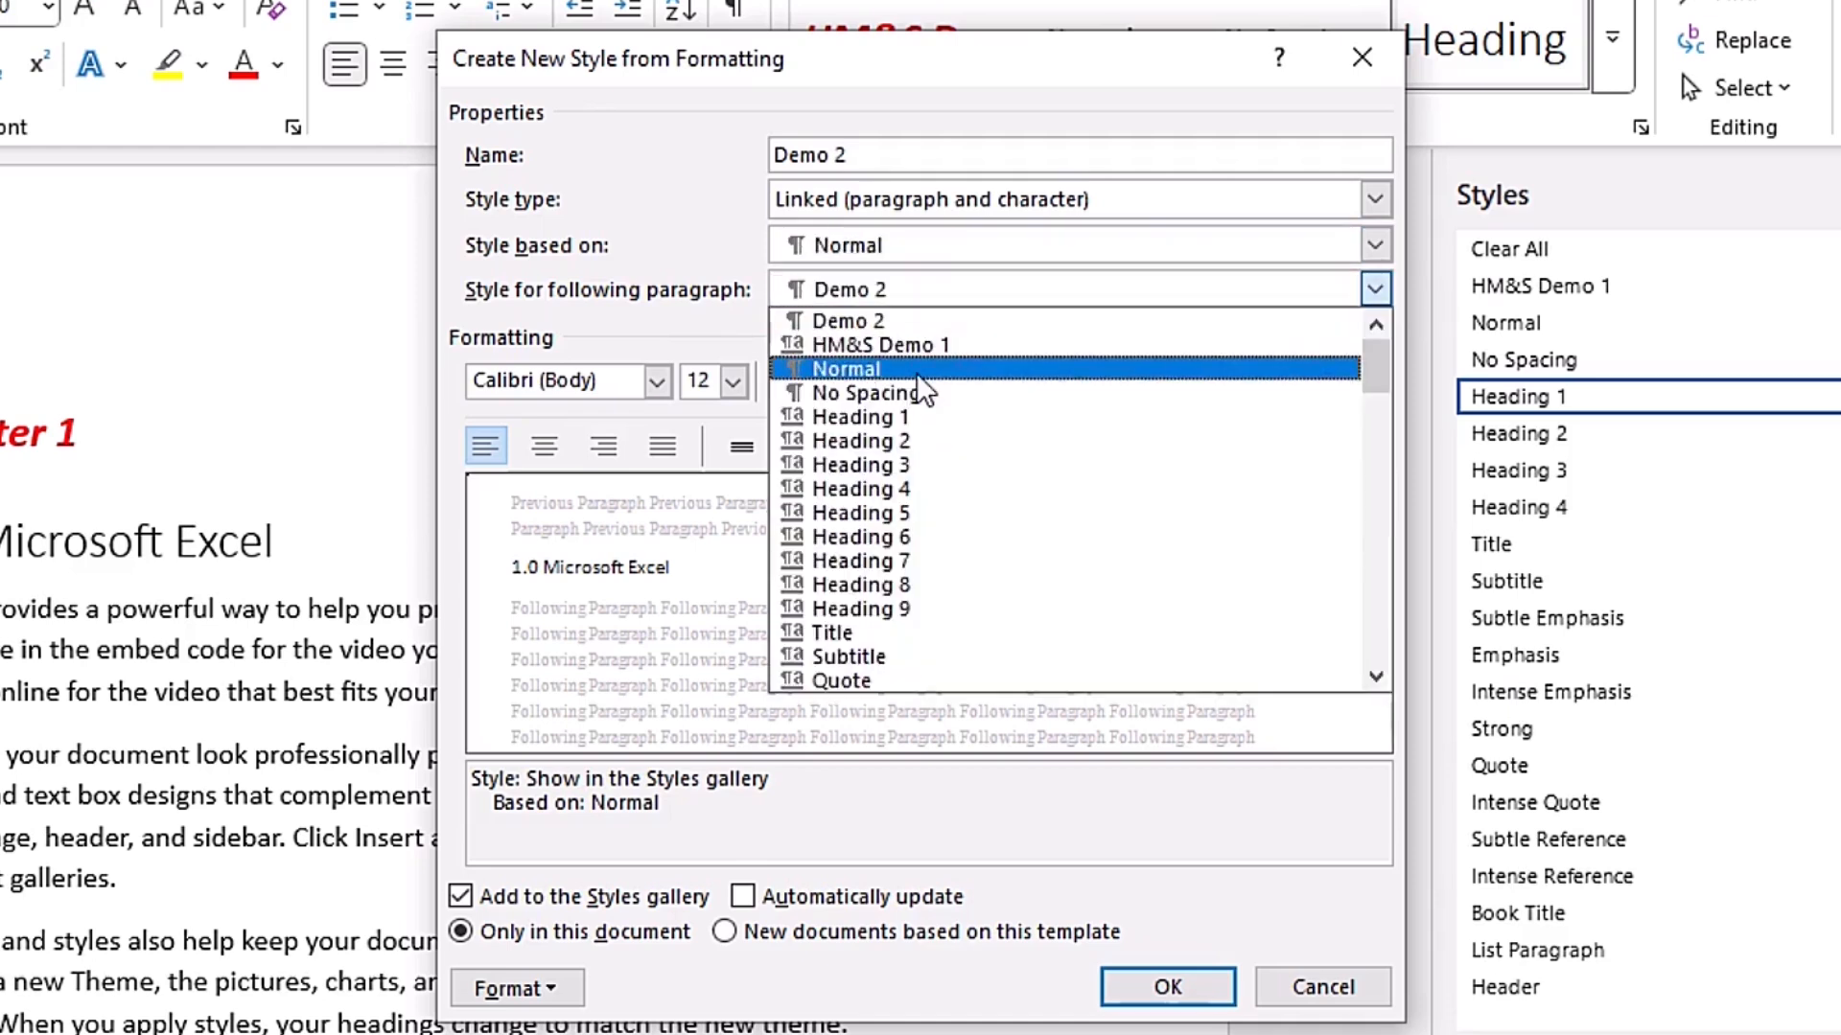
pyautogui.click(991, 370)
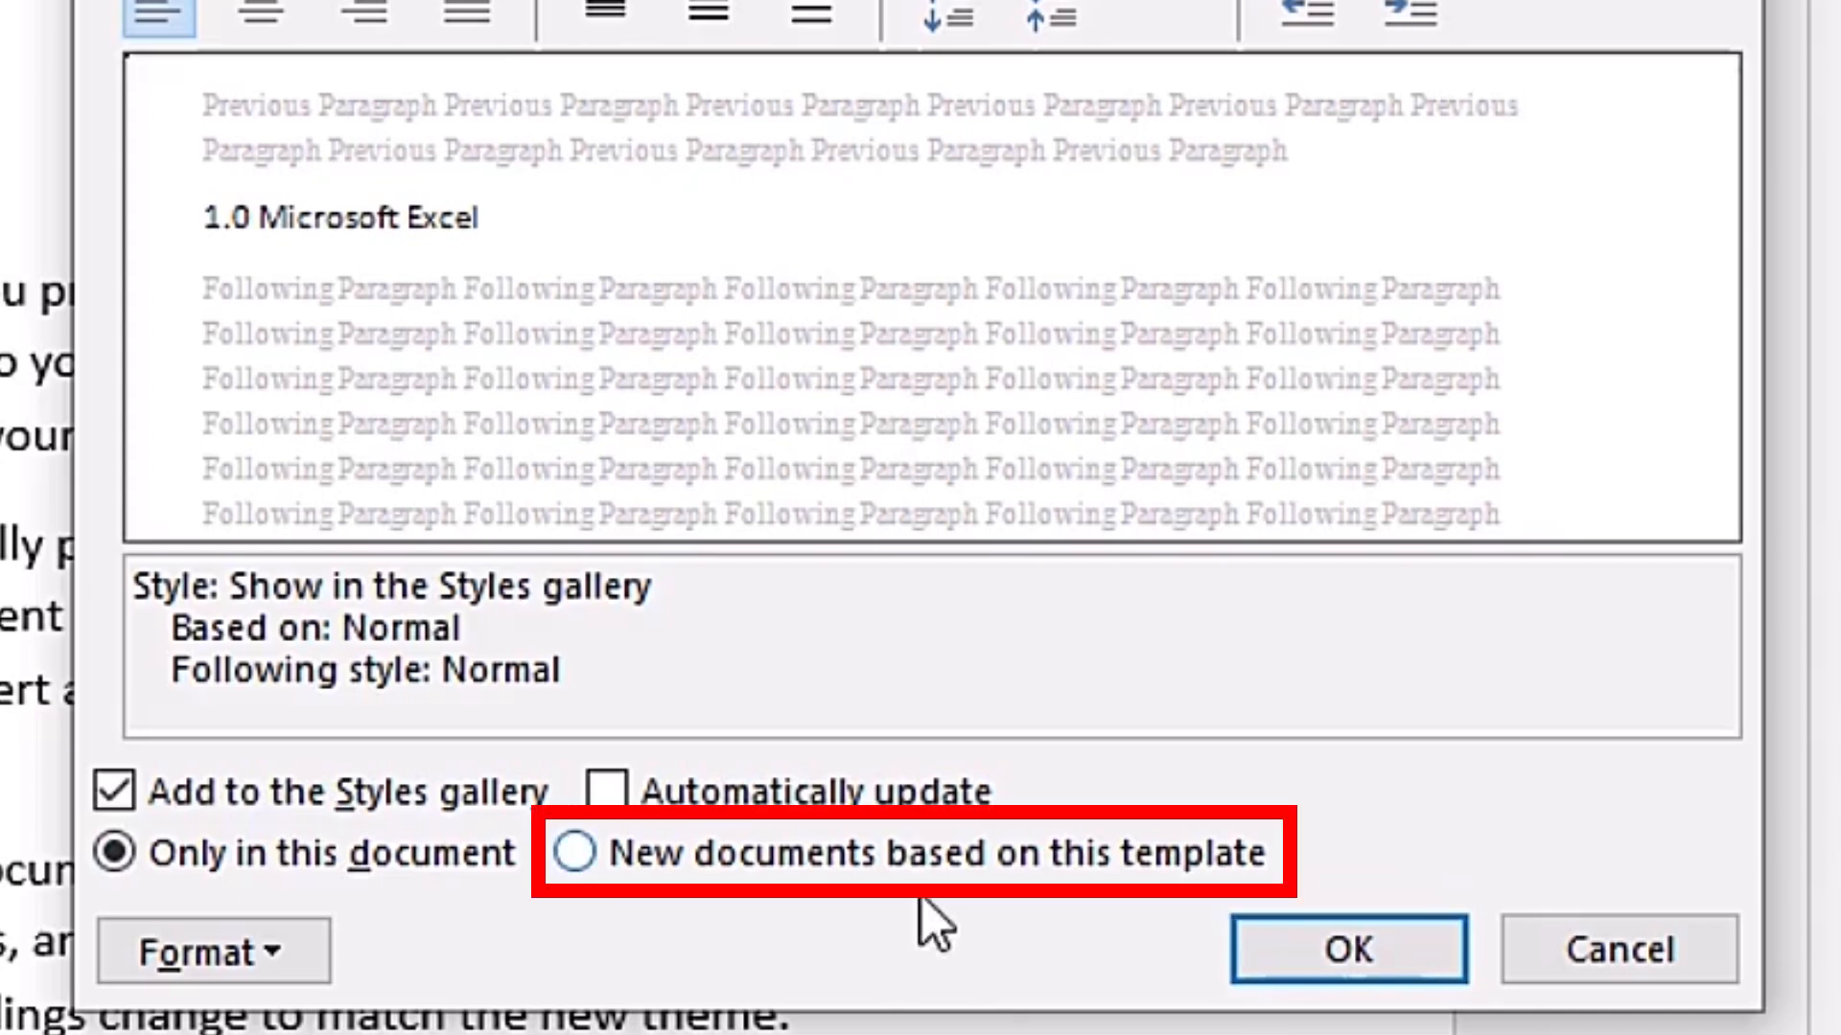
# - Make Demo 2 available in new documents based on this template, colour its font standard green, and save the style
pyautogui.click(573, 852)
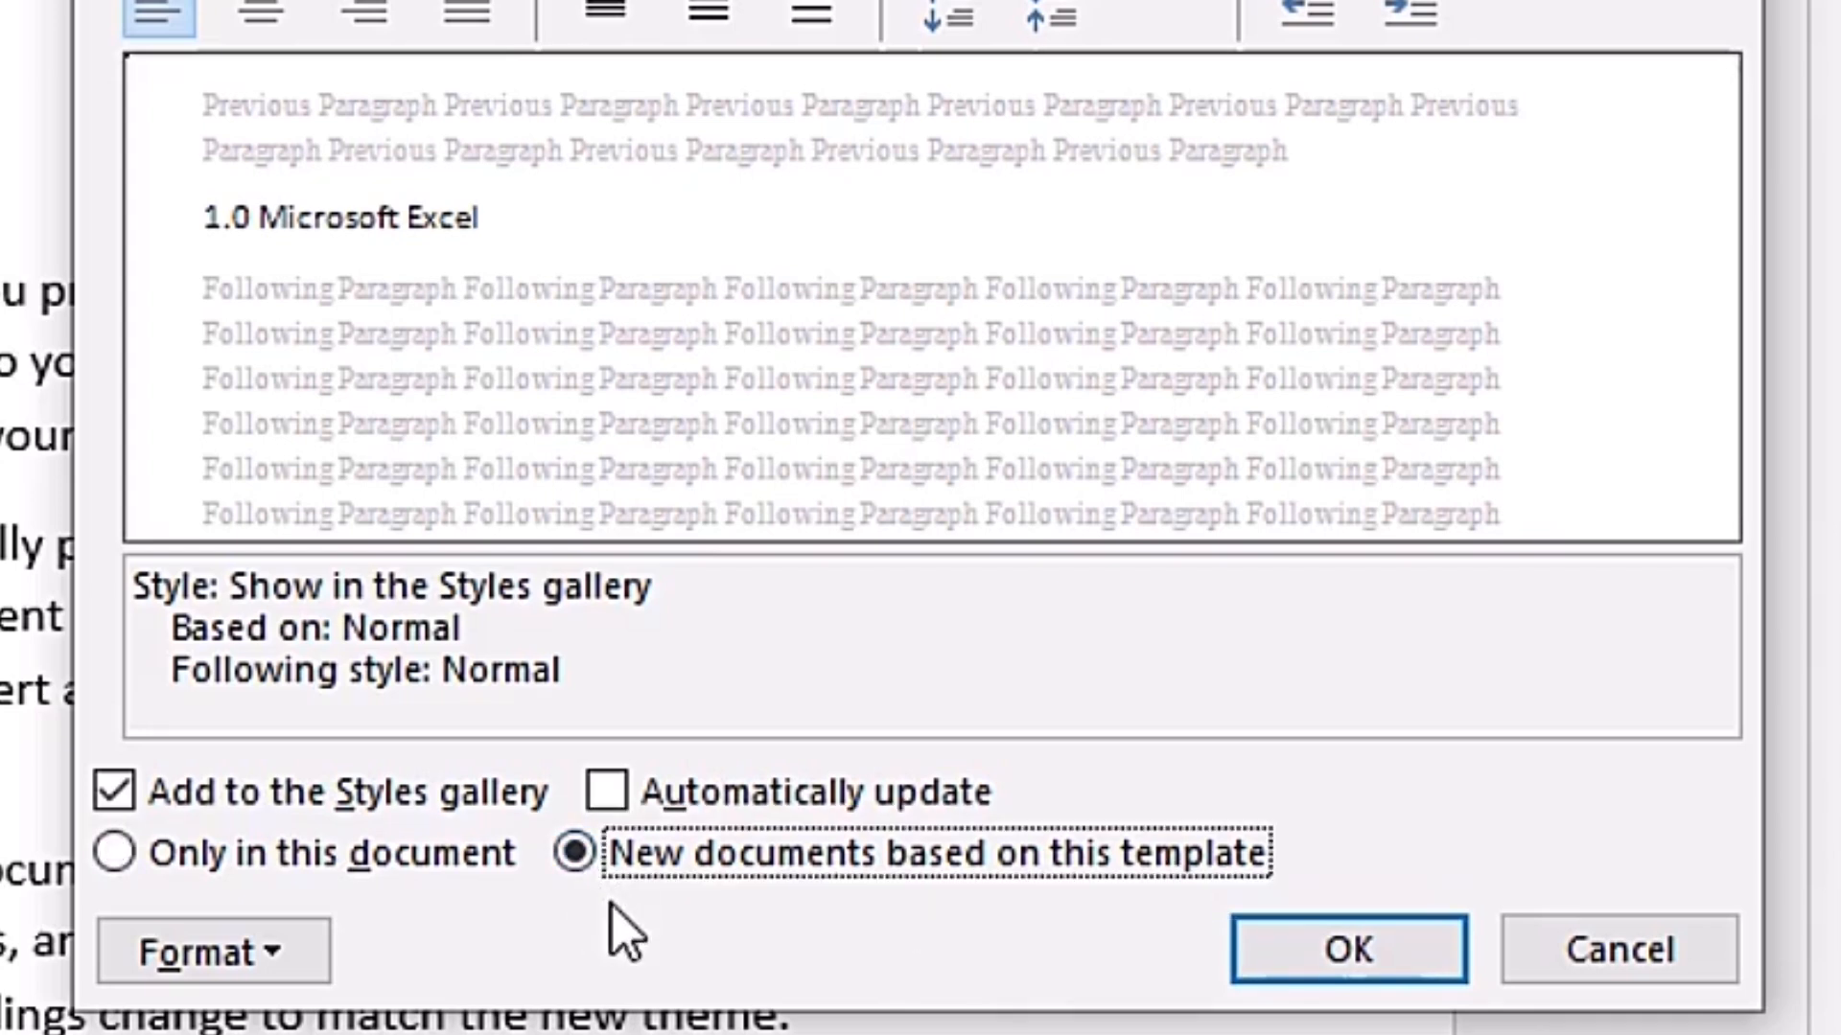
pyautogui.click(278, 949)
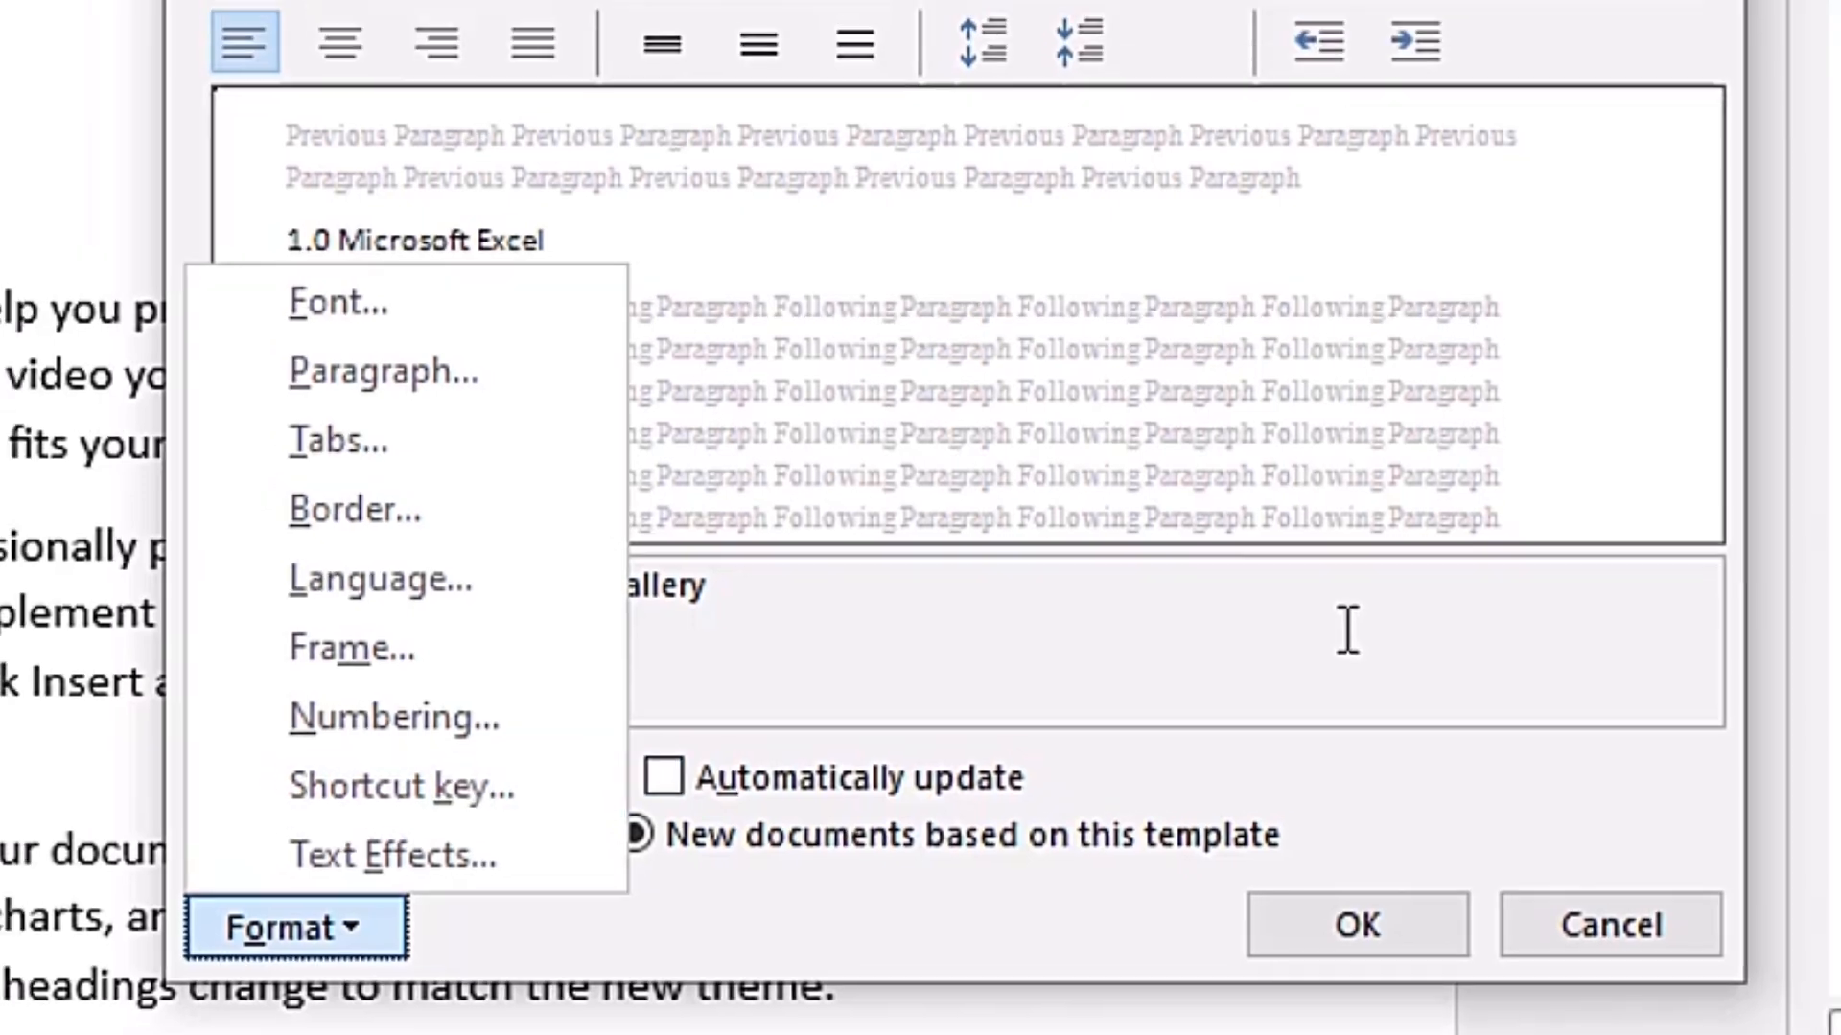
pyautogui.click(1348, 629)
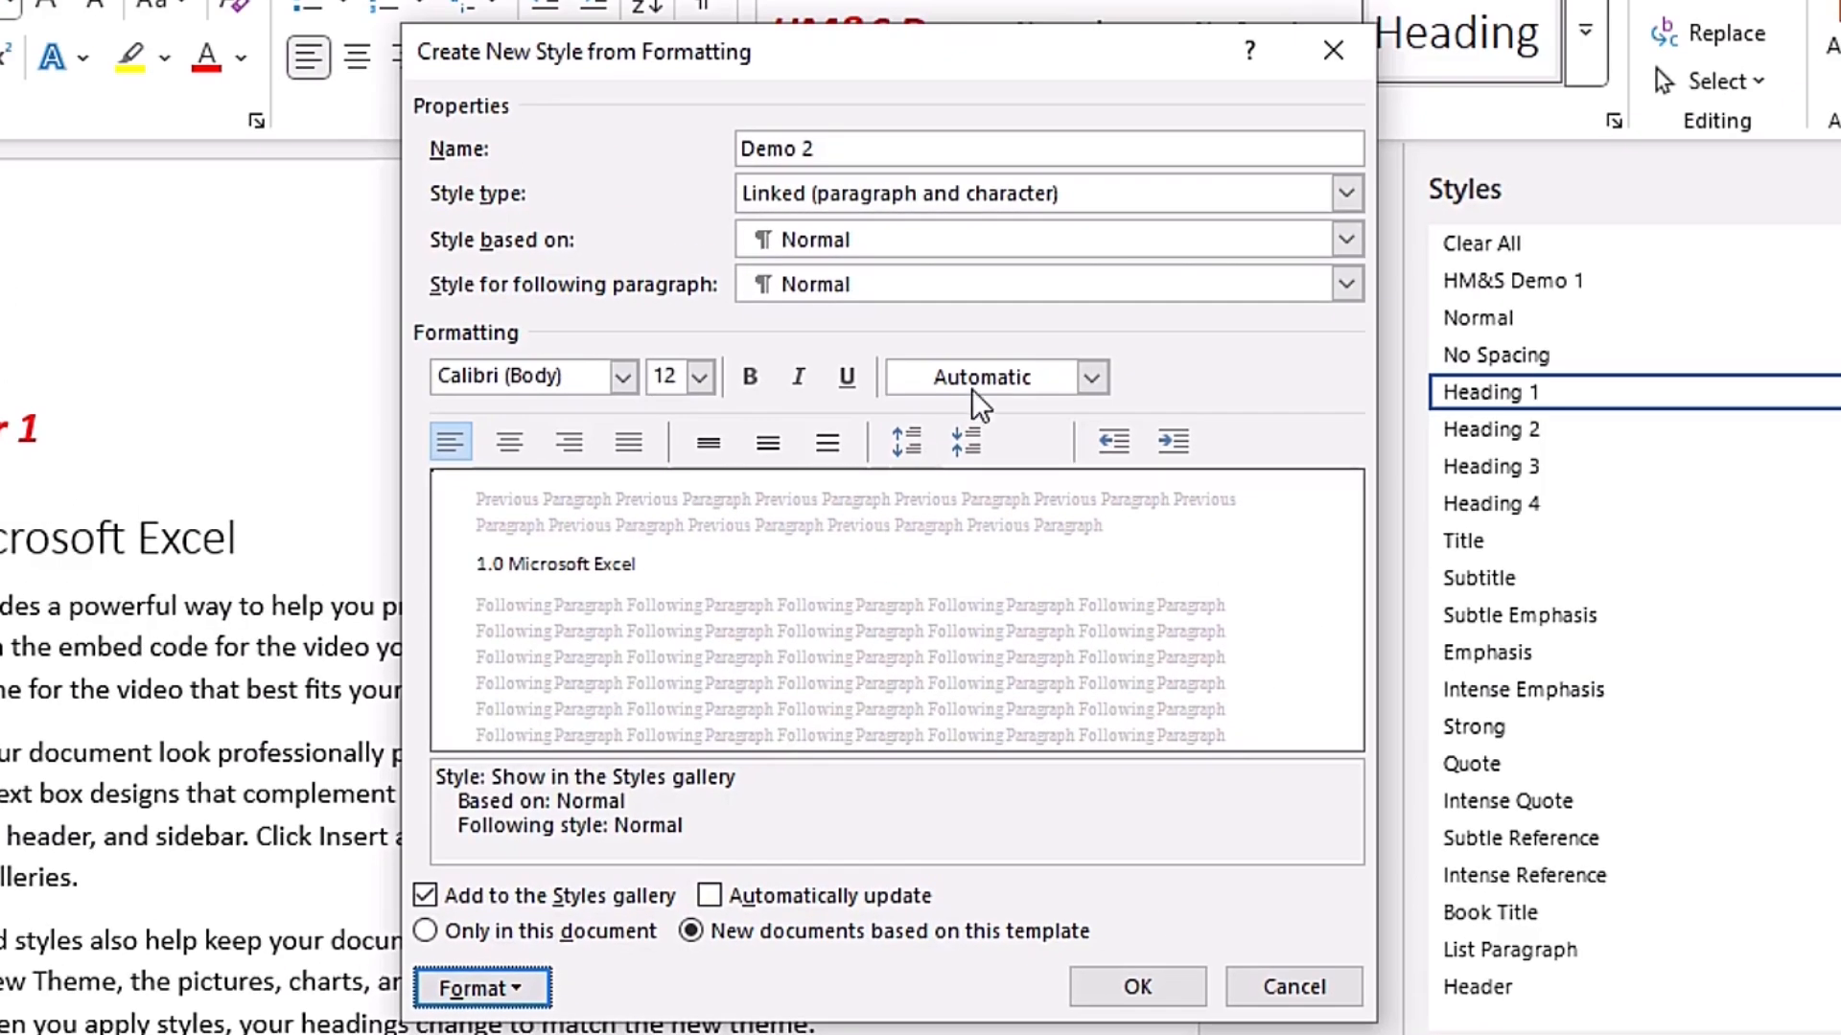
pyautogui.click(1091, 377)
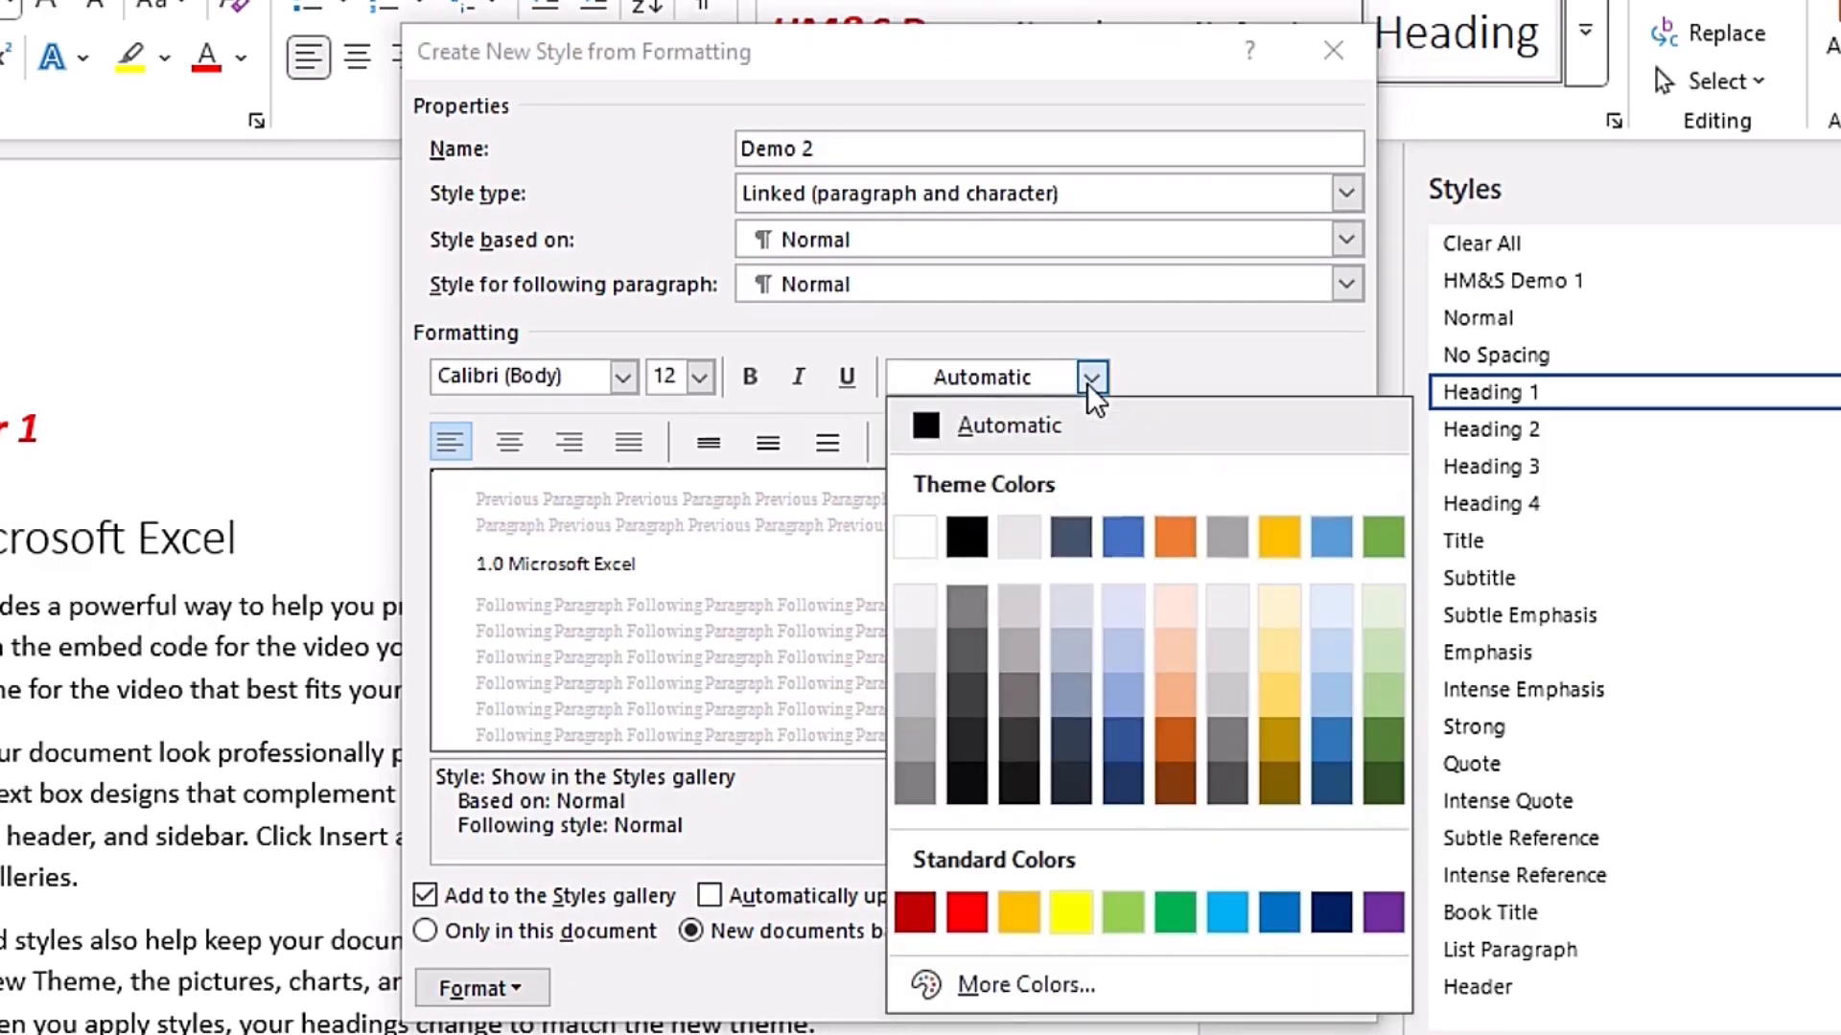
pyautogui.click(1171, 916)
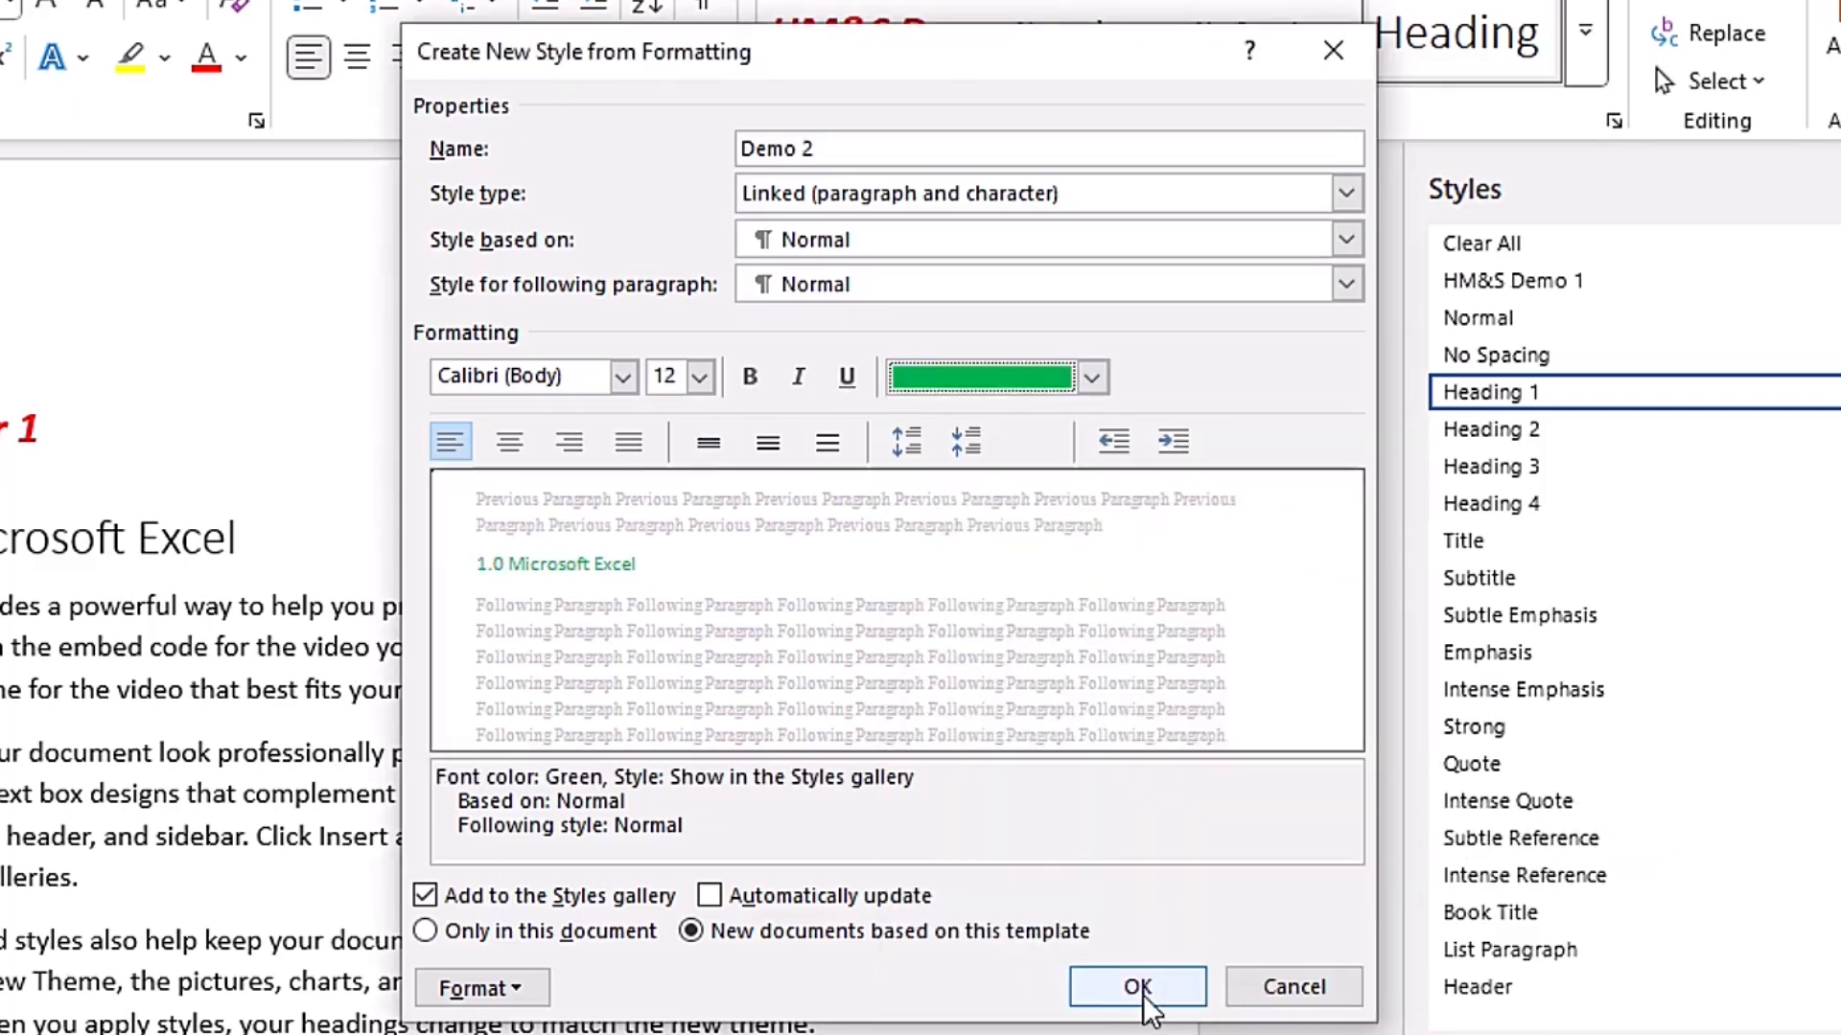
pyautogui.click(1141, 987)
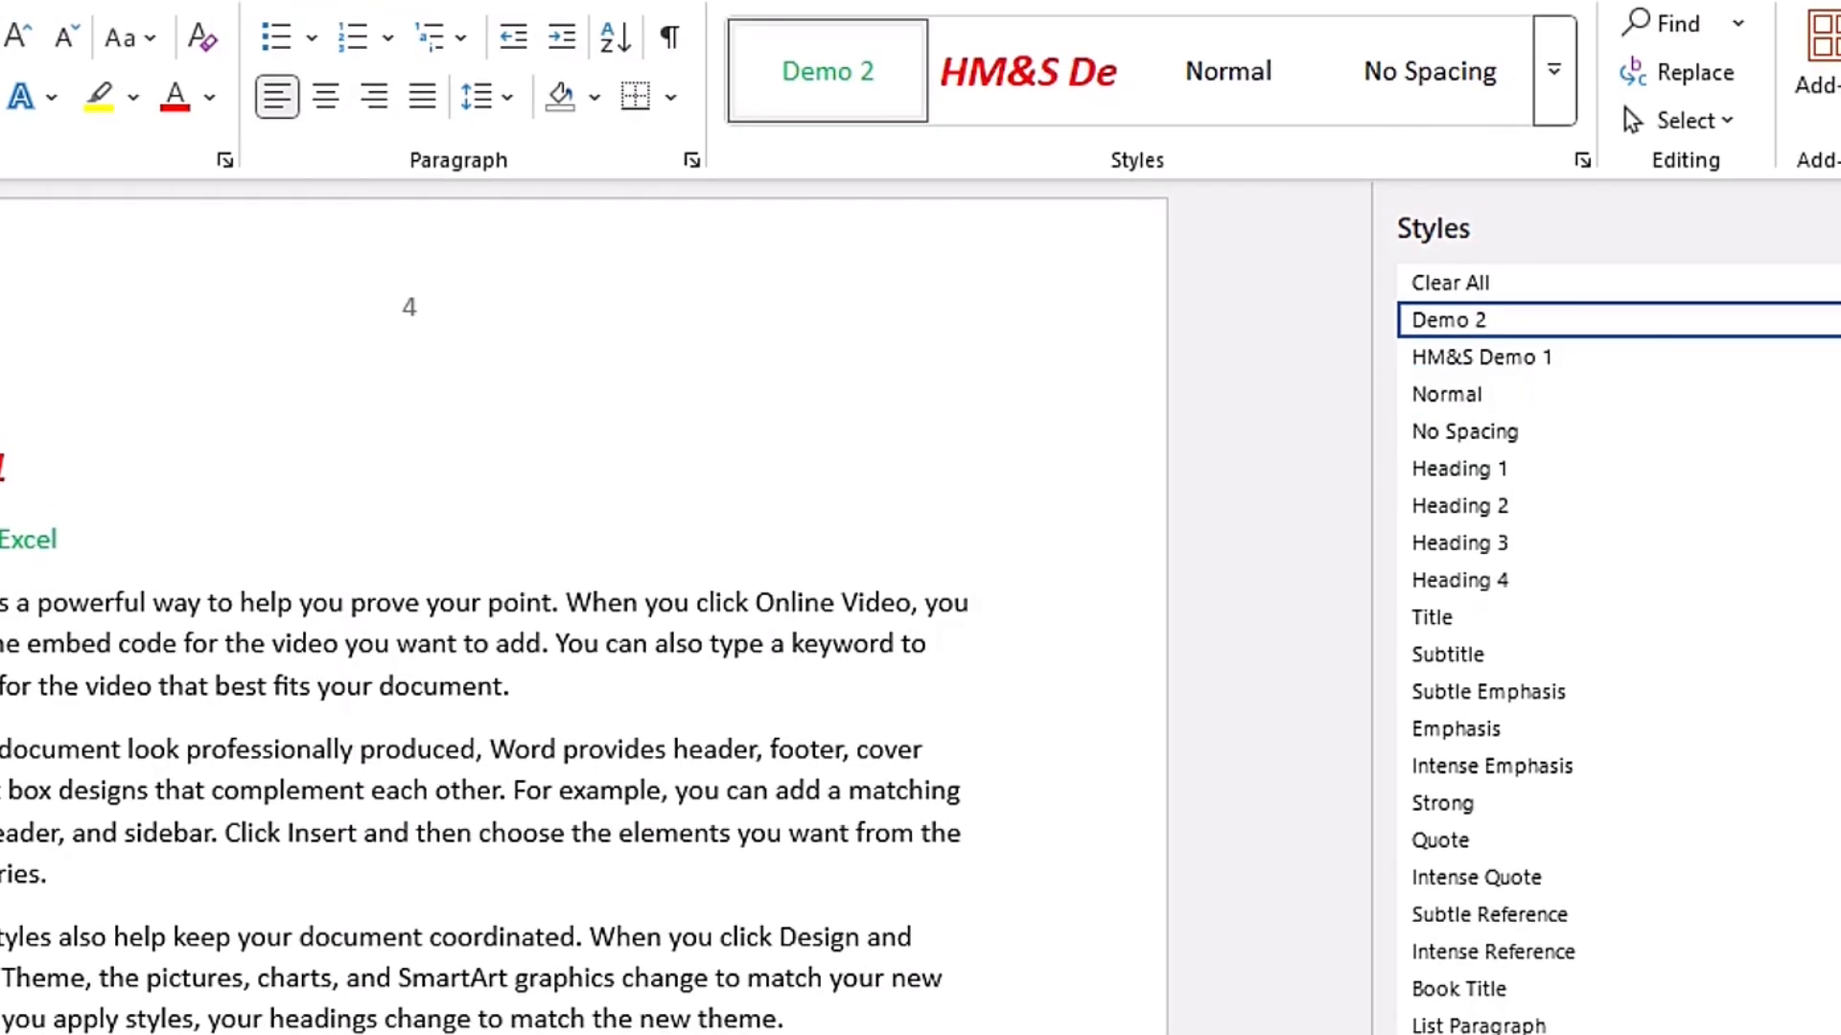
pyautogui.click(1840, 228)
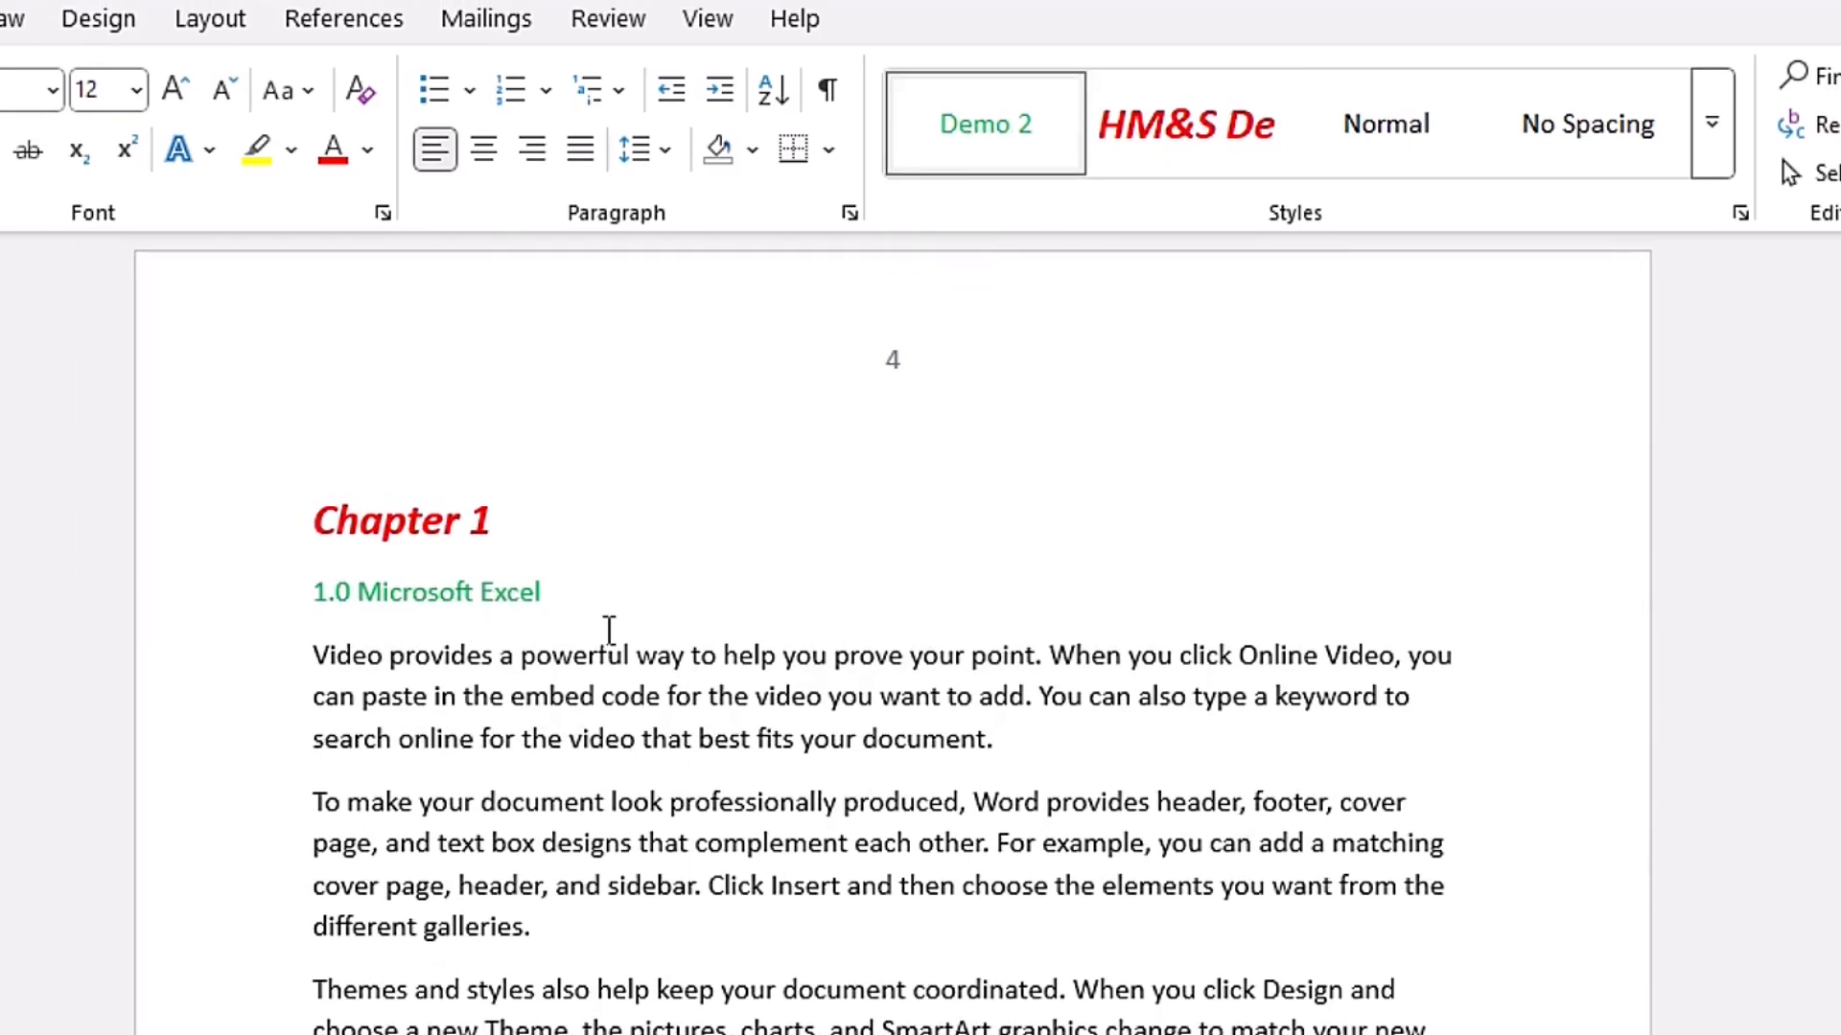
# - Create a new blank document and examine its style gallery for Demo 2, then return to the original document
pyautogui.click(763, 655)
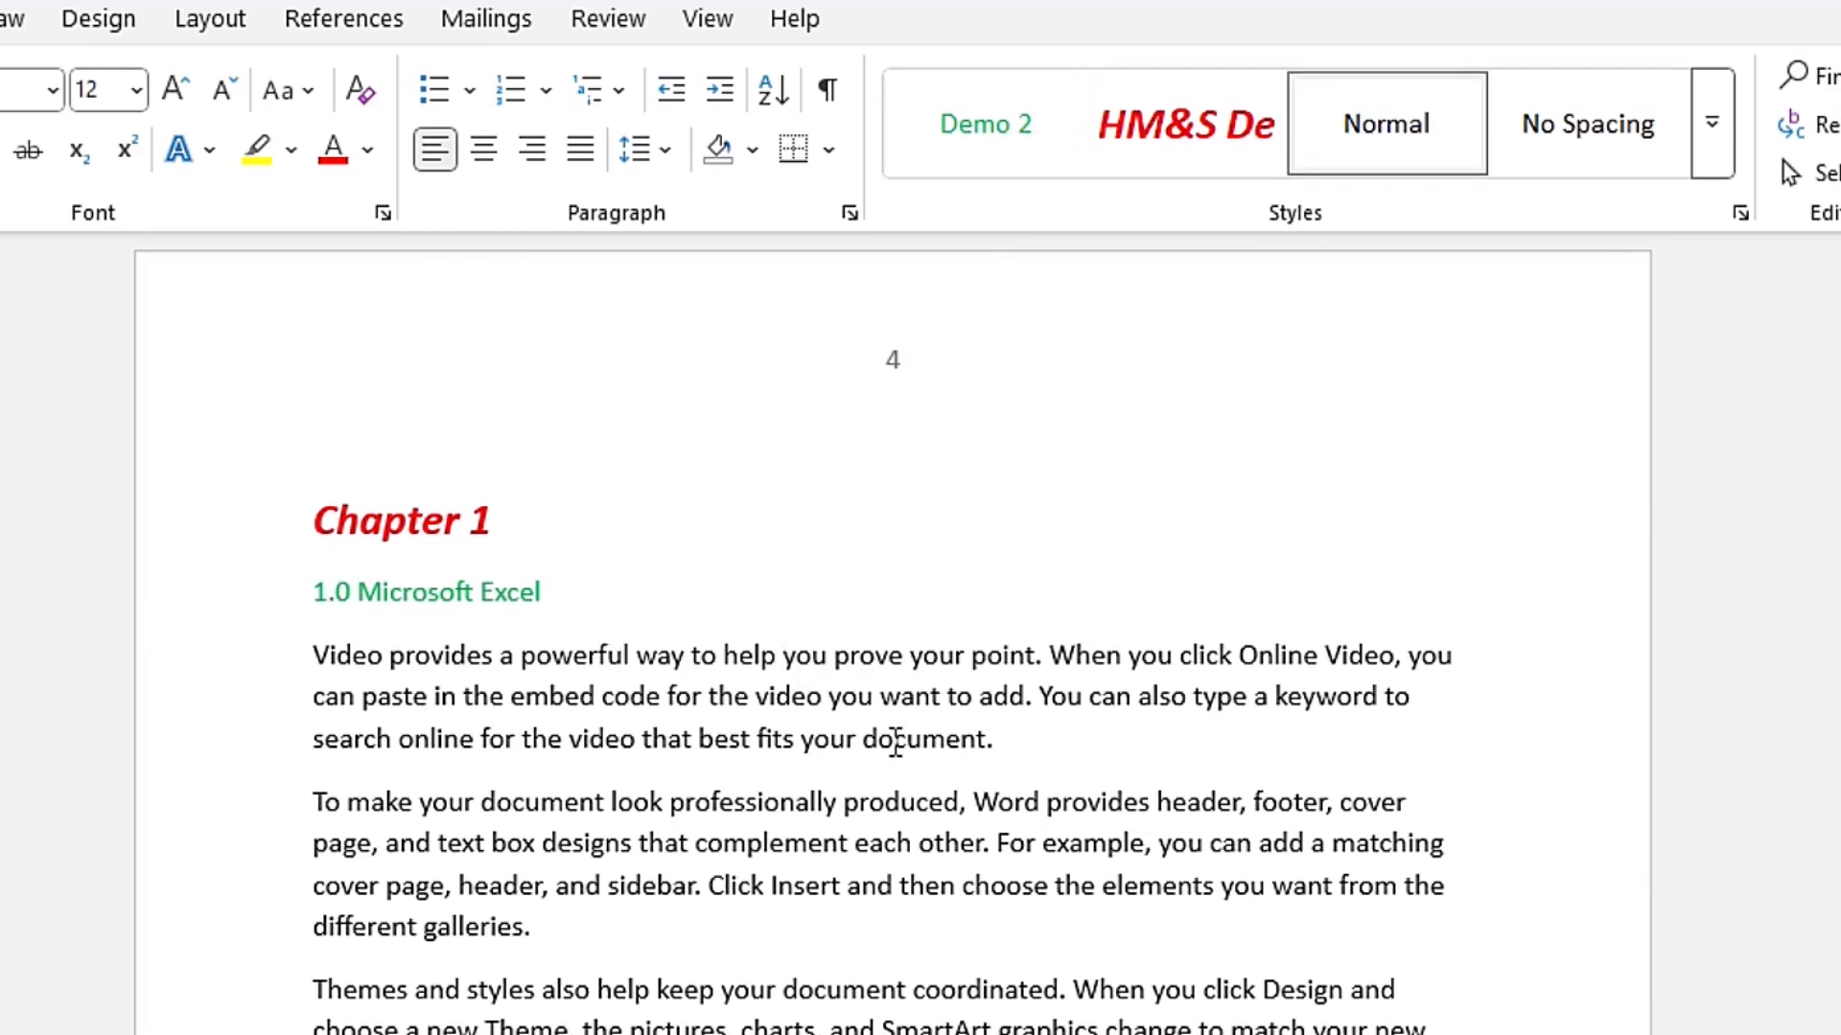
pyautogui.hotkey('ctrl', 'n')
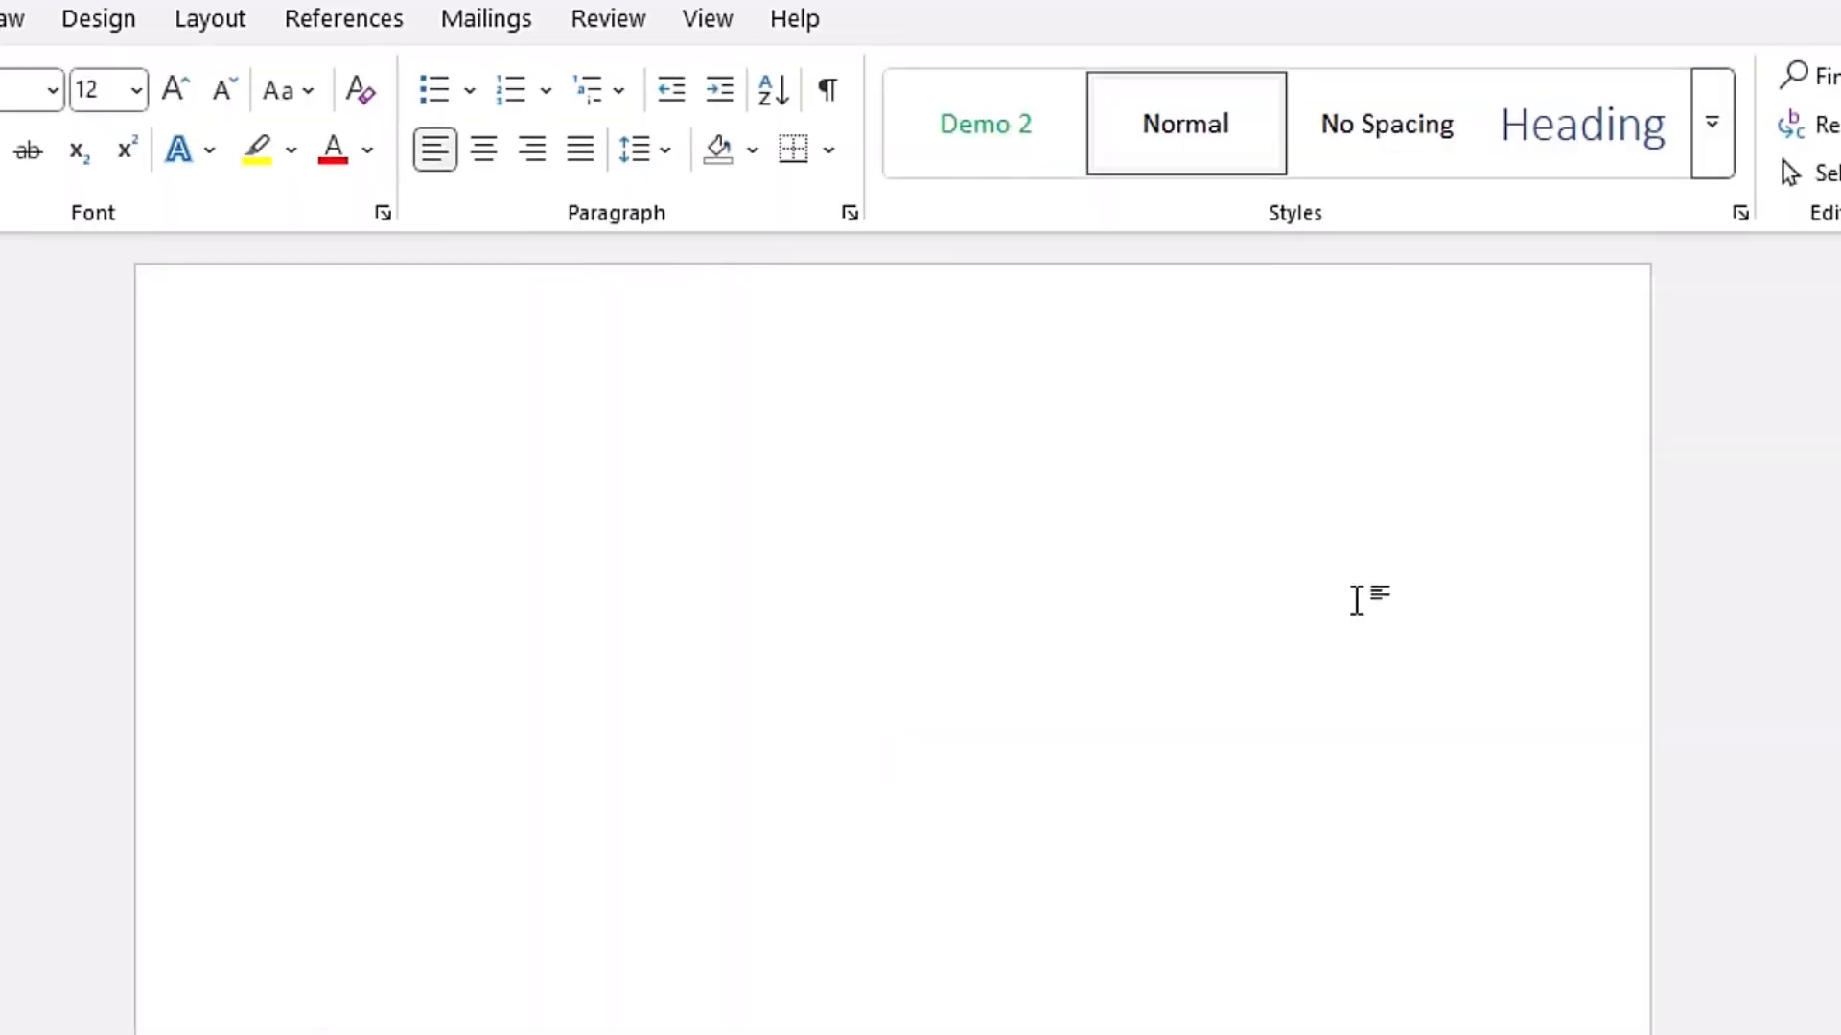
pyautogui.click(1712, 143)
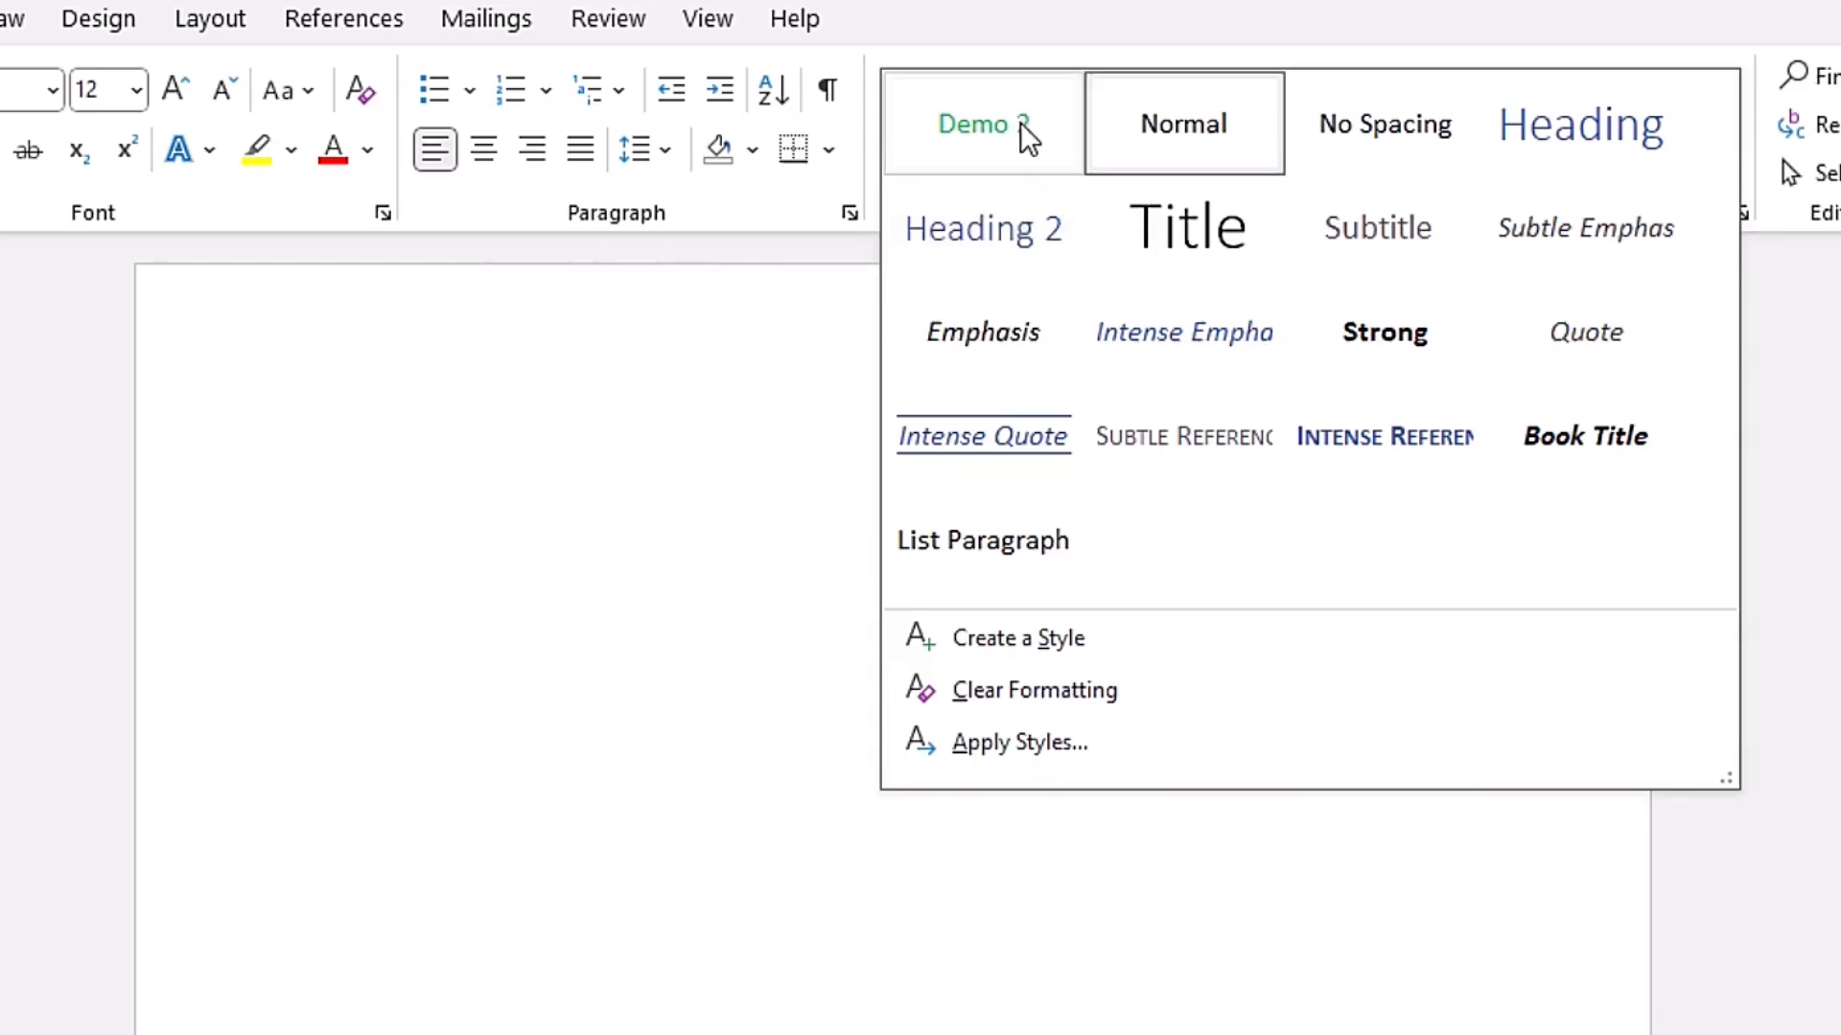
pyautogui.click(752, 288)
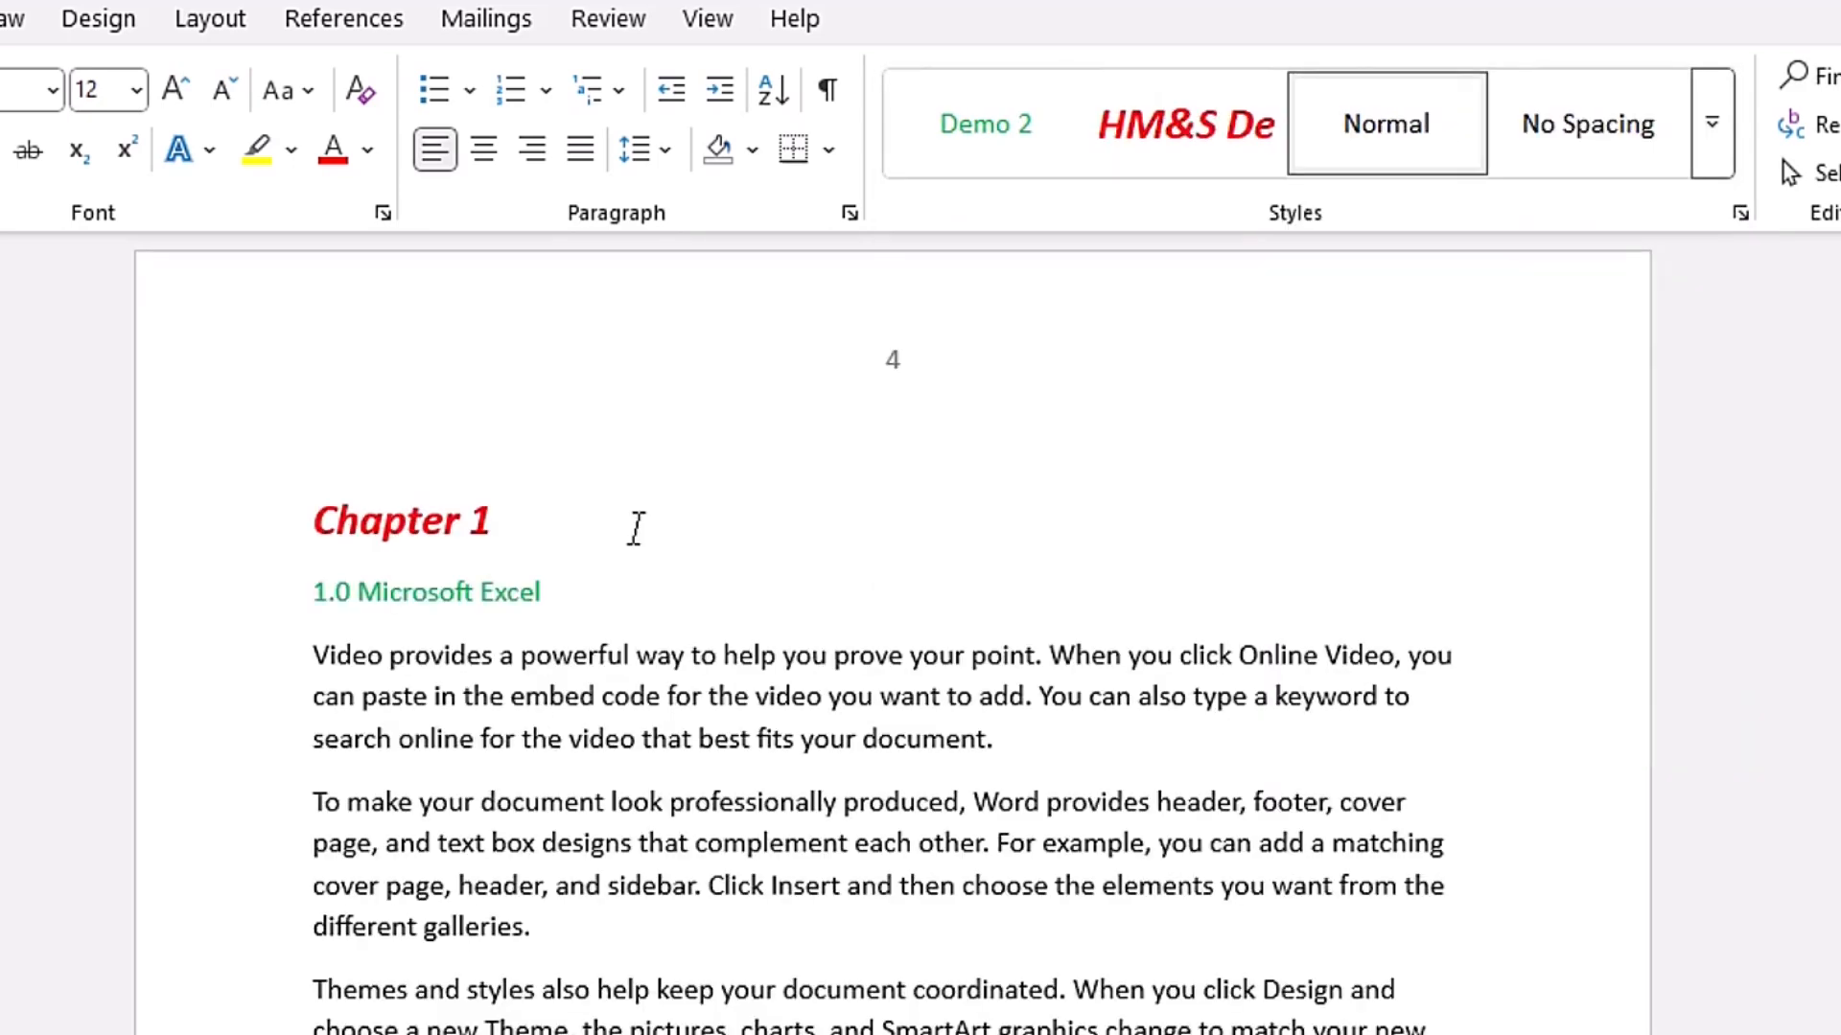
# - Examine the formatting and availability settings of the HM&S Demo 1 style without changing them
pyautogui.rightClick(1170, 111)
pyautogui.click(1305, 190)
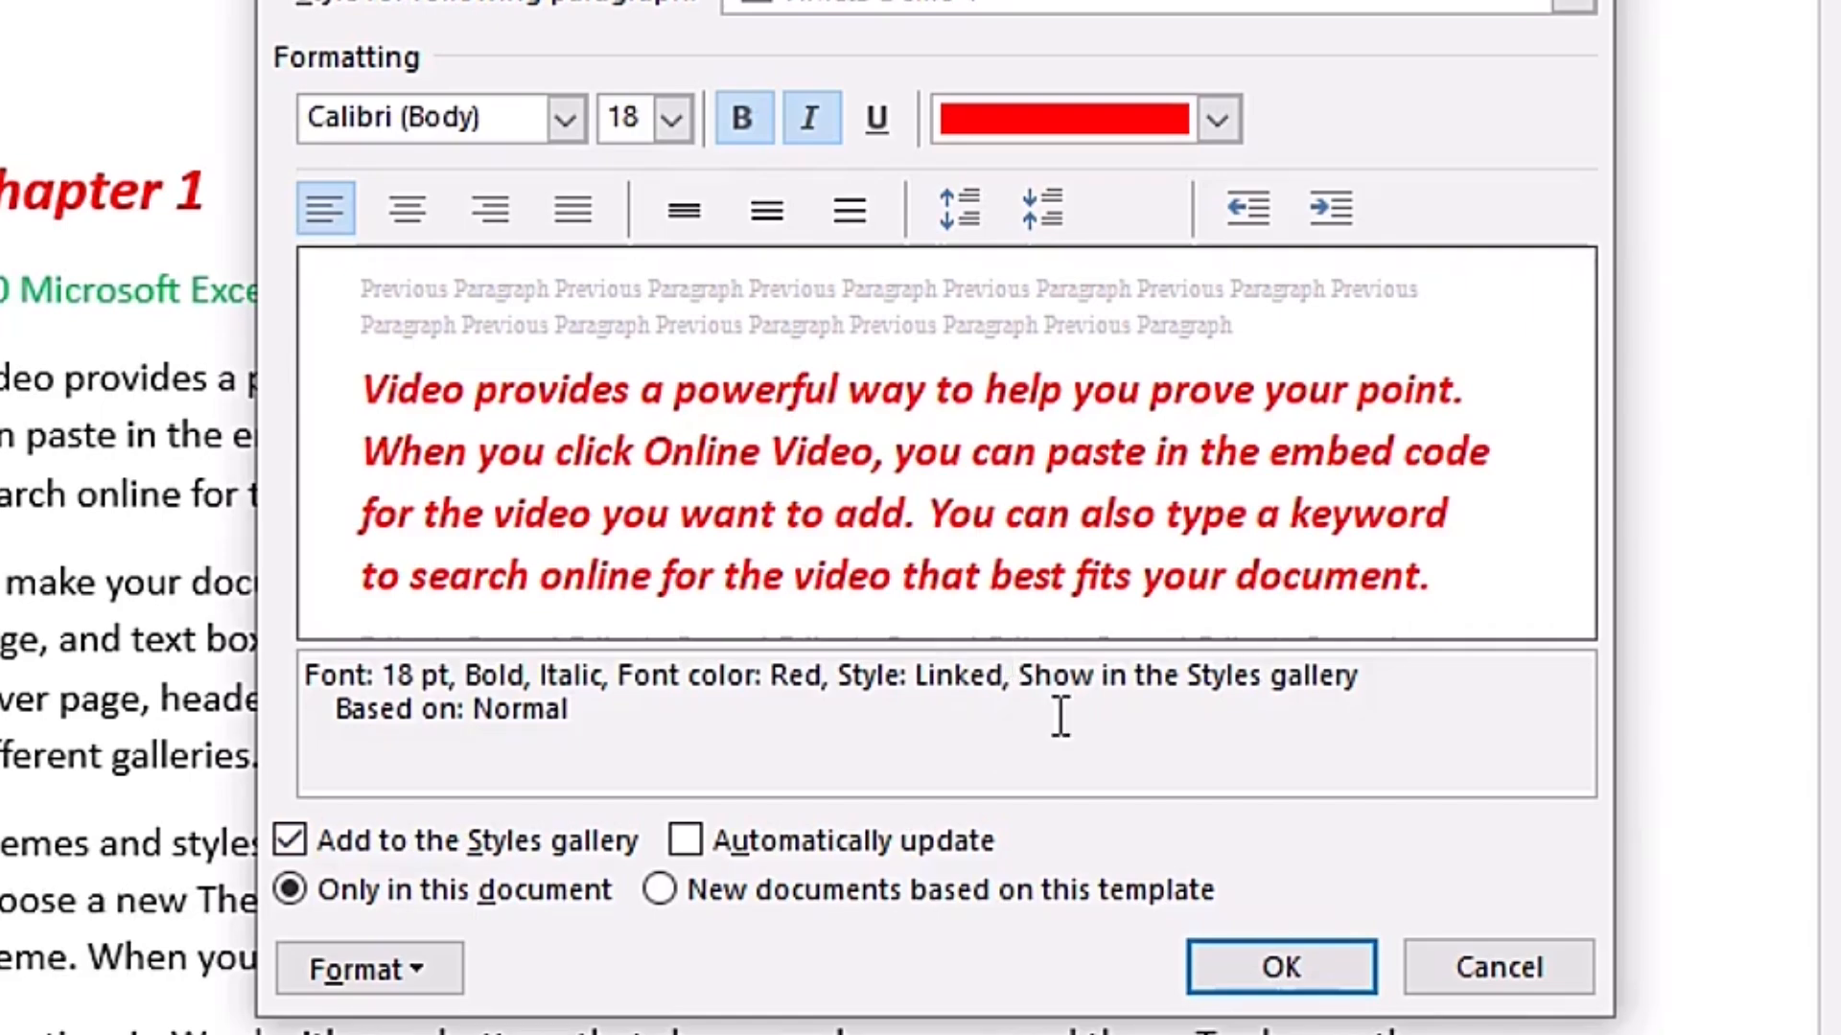
pyautogui.click(1524, 983)
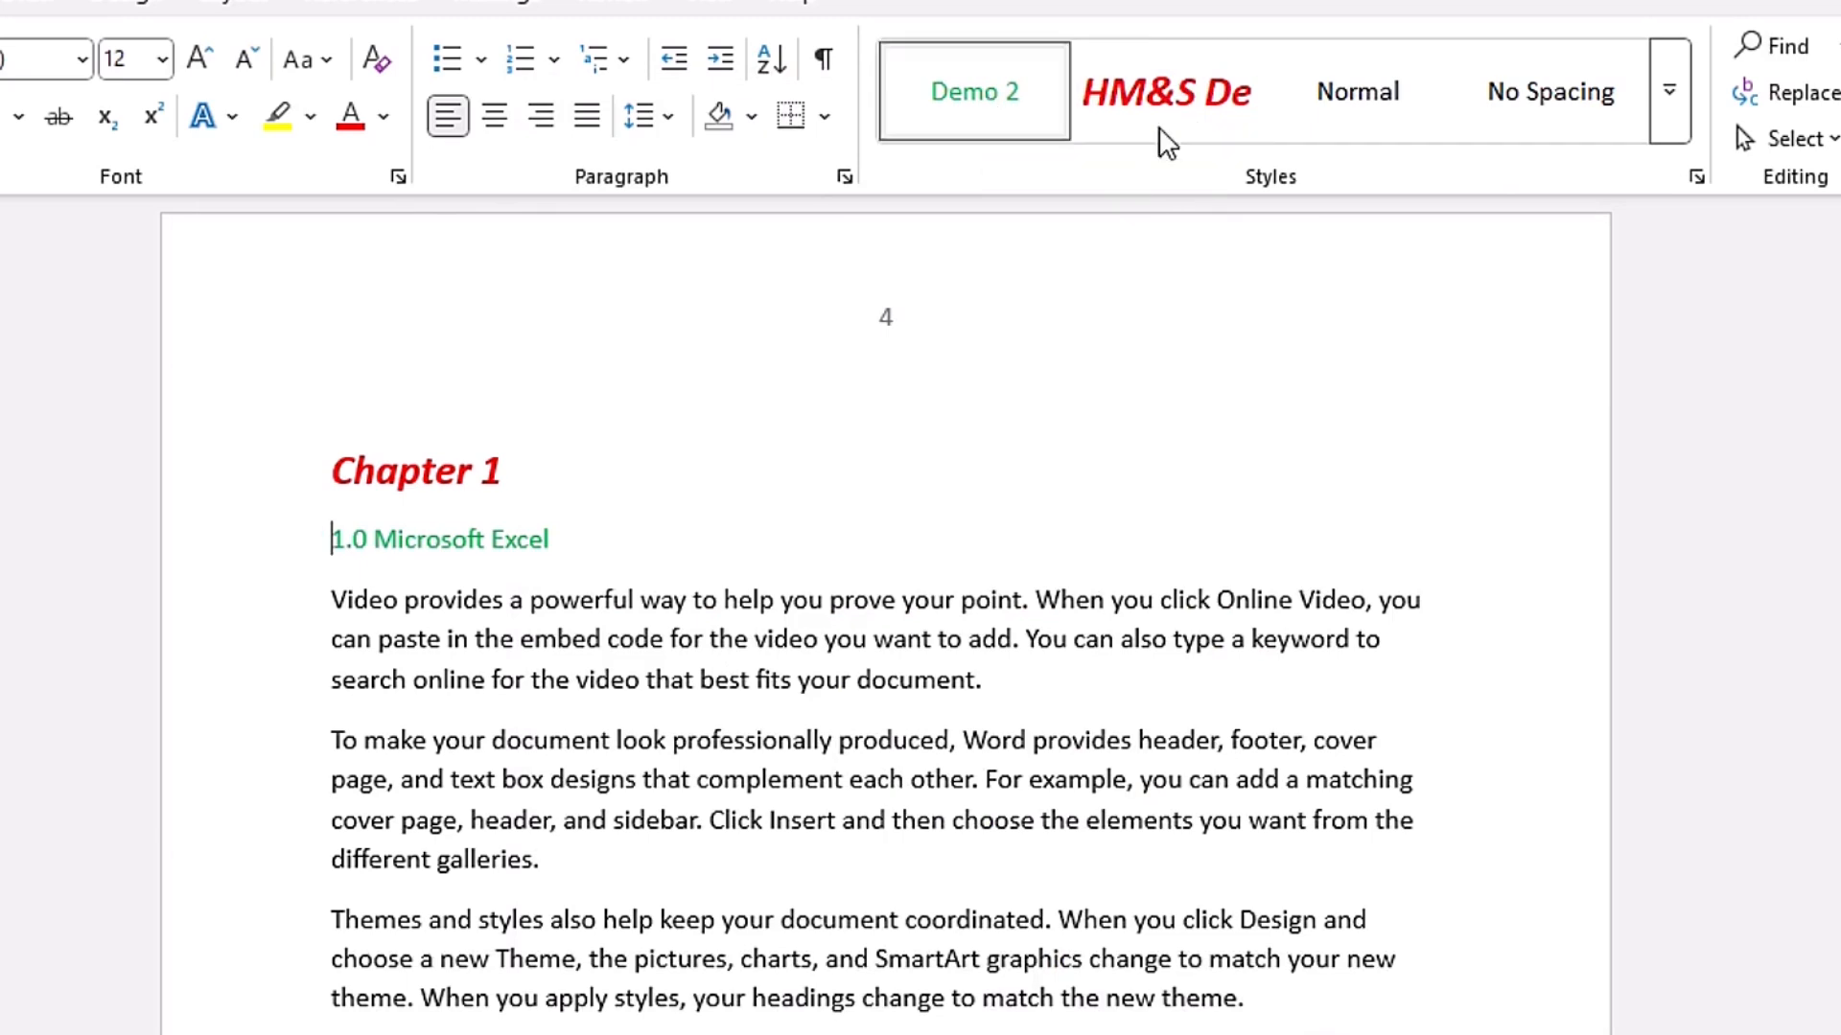
# - Remove the HM&S Demo 1 style from the style gallery
pyautogui.rightClick(1177, 104)
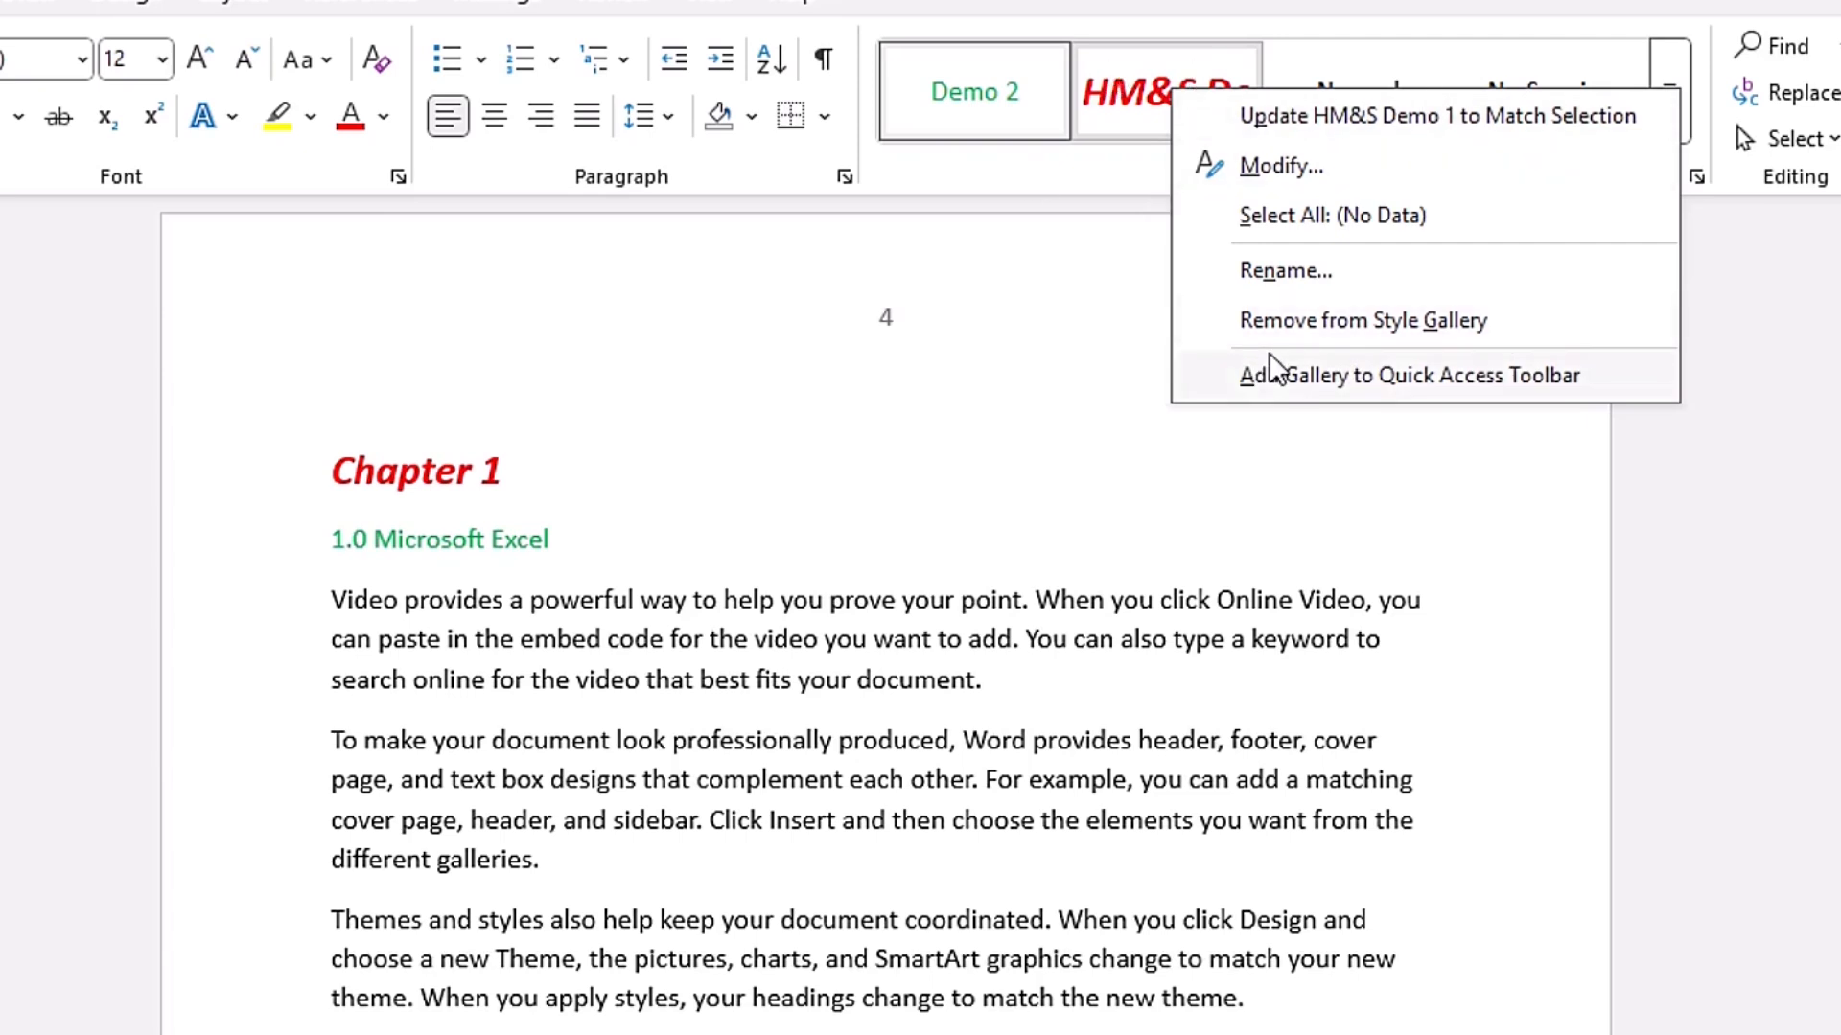
pyautogui.click(1389, 322)
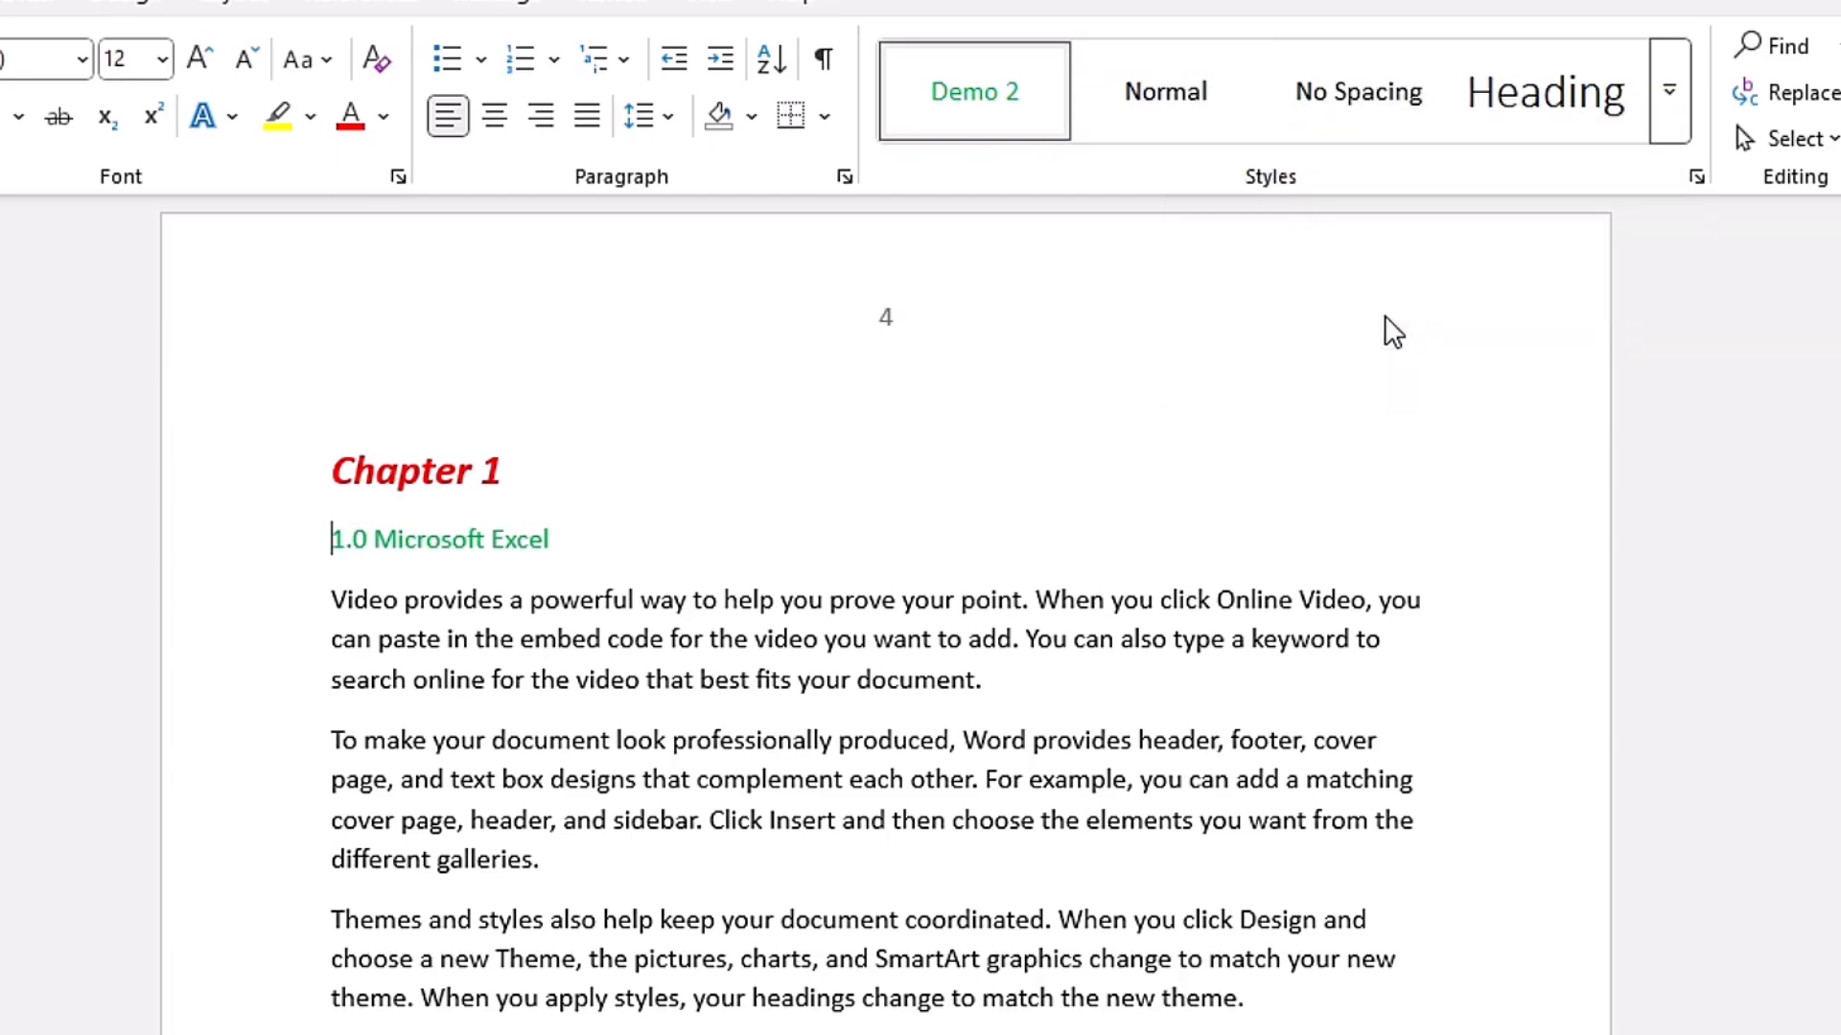
pyautogui.click(1271, 110)
pyautogui.hotkey('ctrl', 'z')
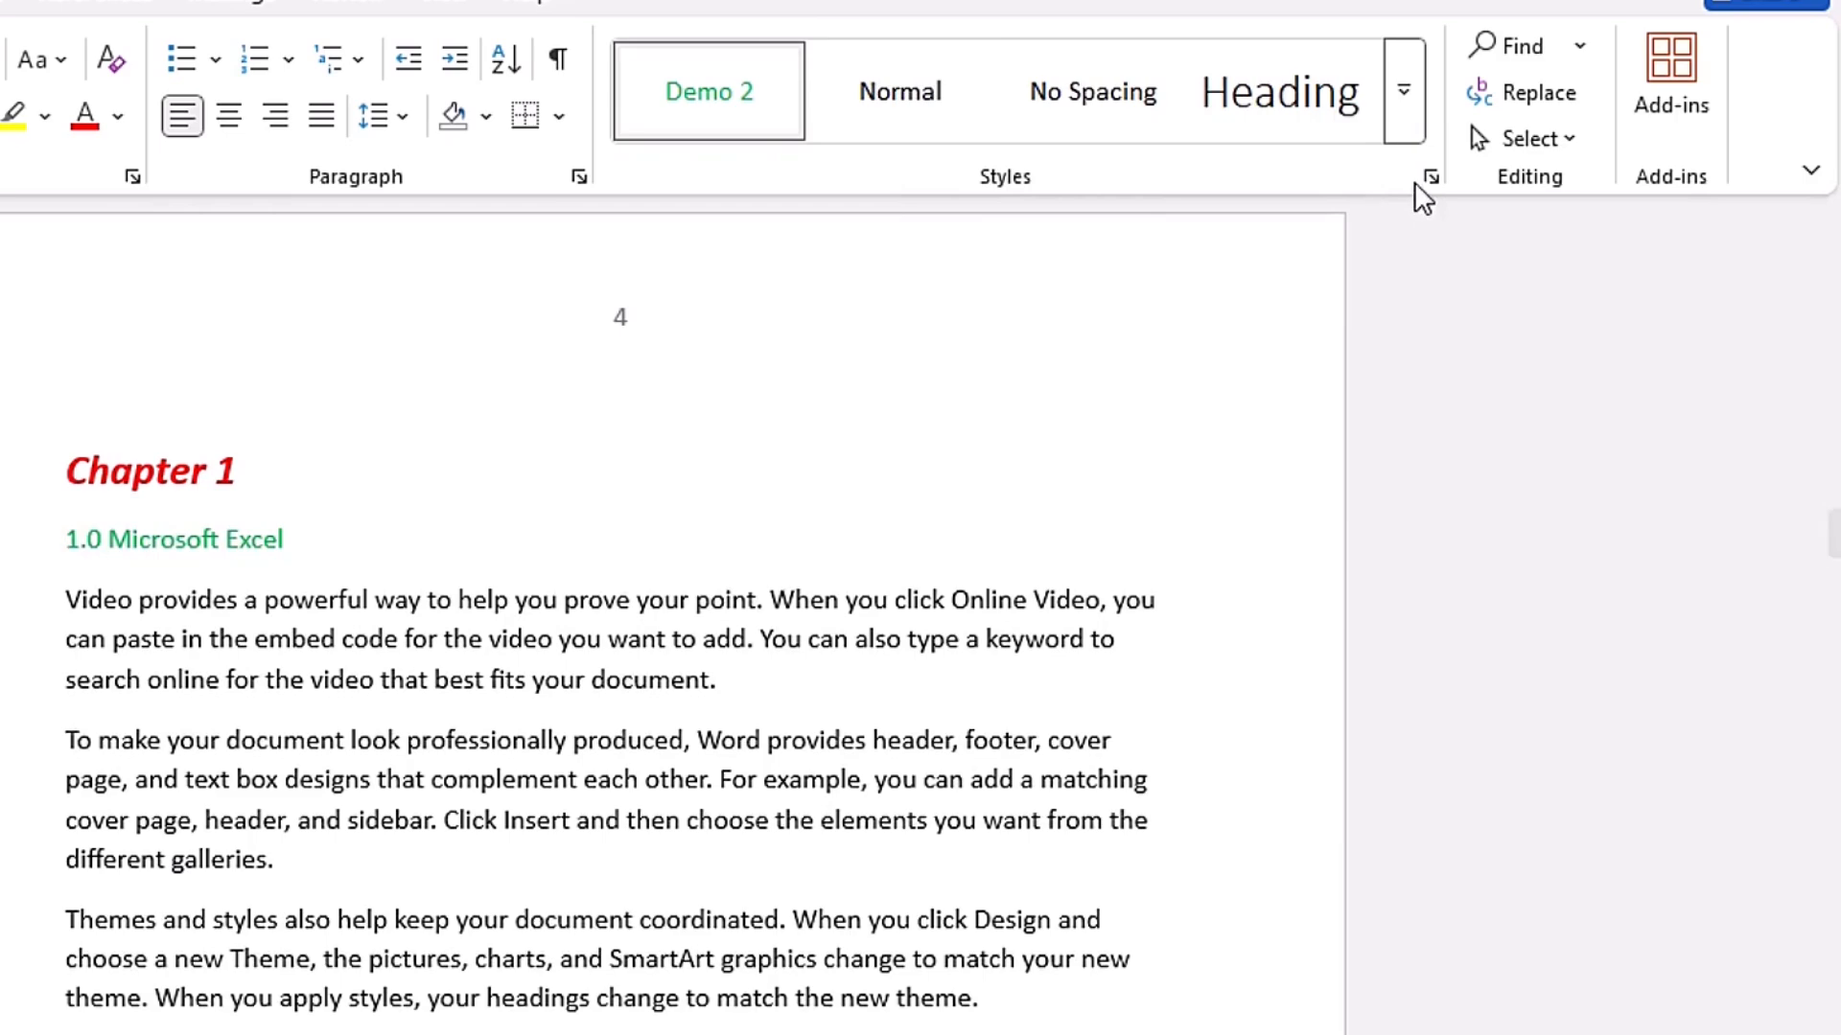
# - Delete the HM&S Demo 1 style from the document through the full list of styles
pyautogui.click(1430, 176)
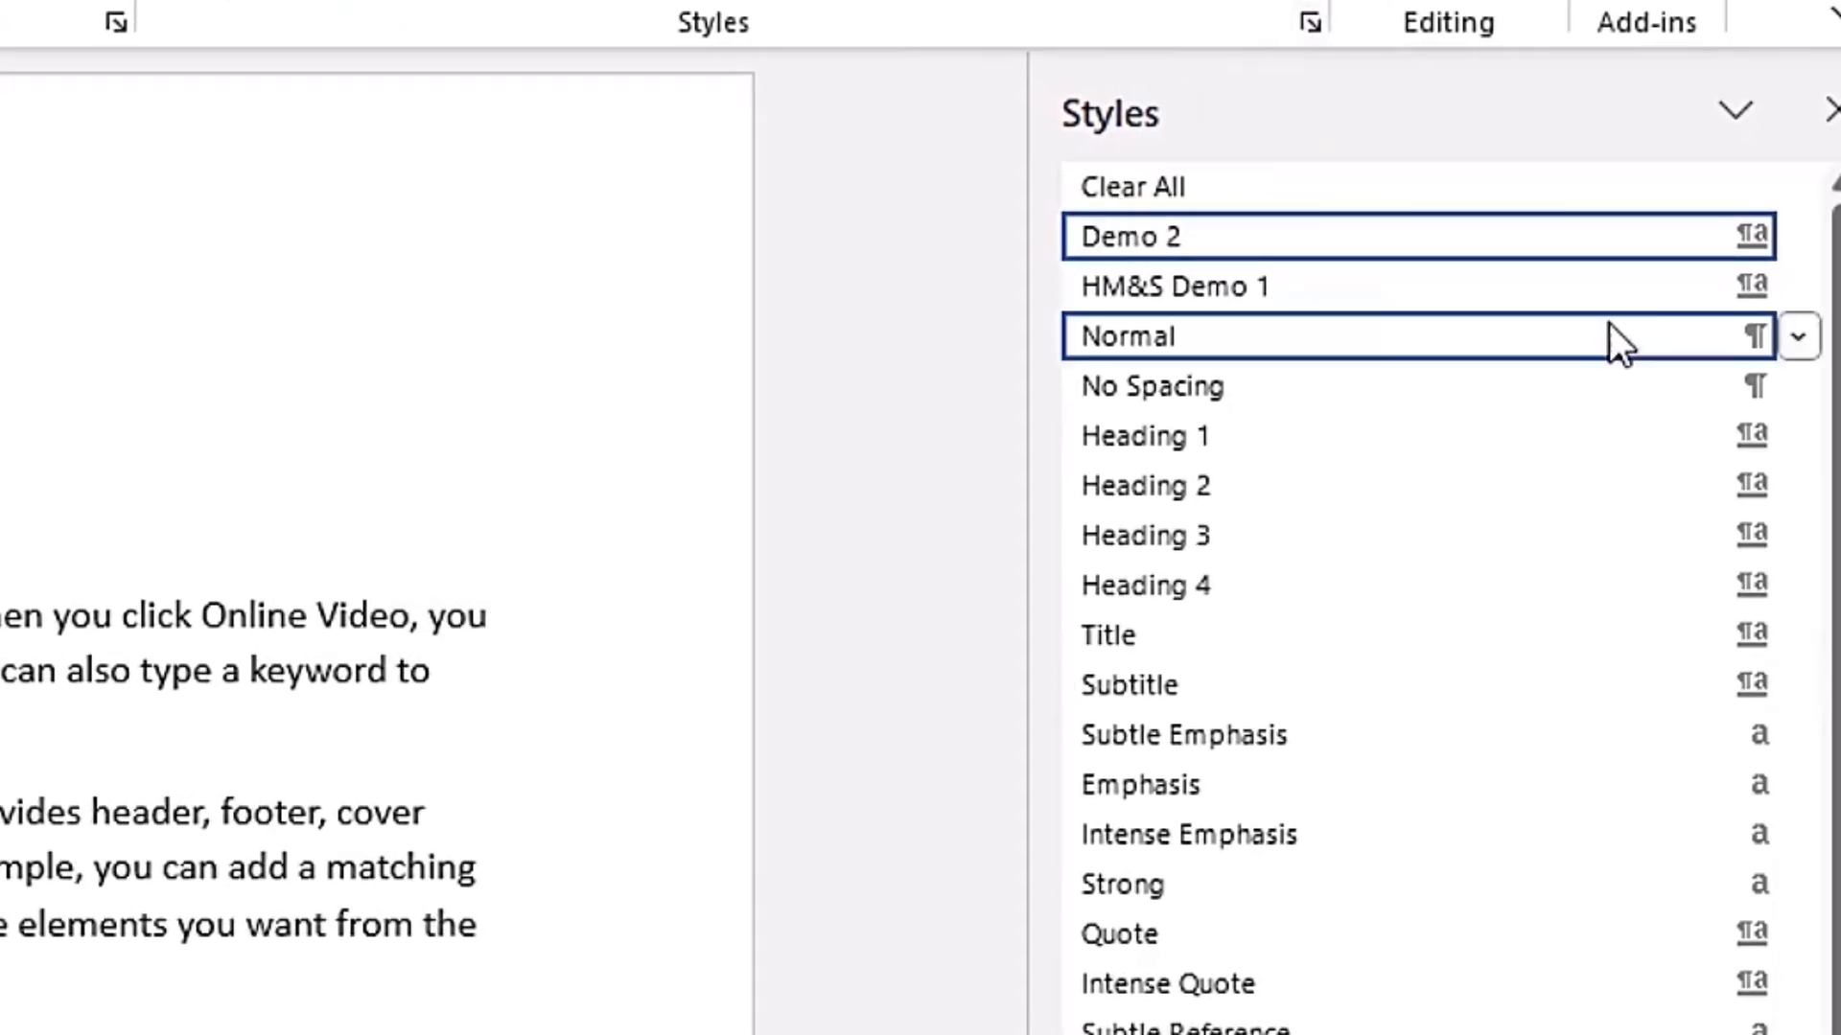
pyautogui.moveTo(1339, 291)
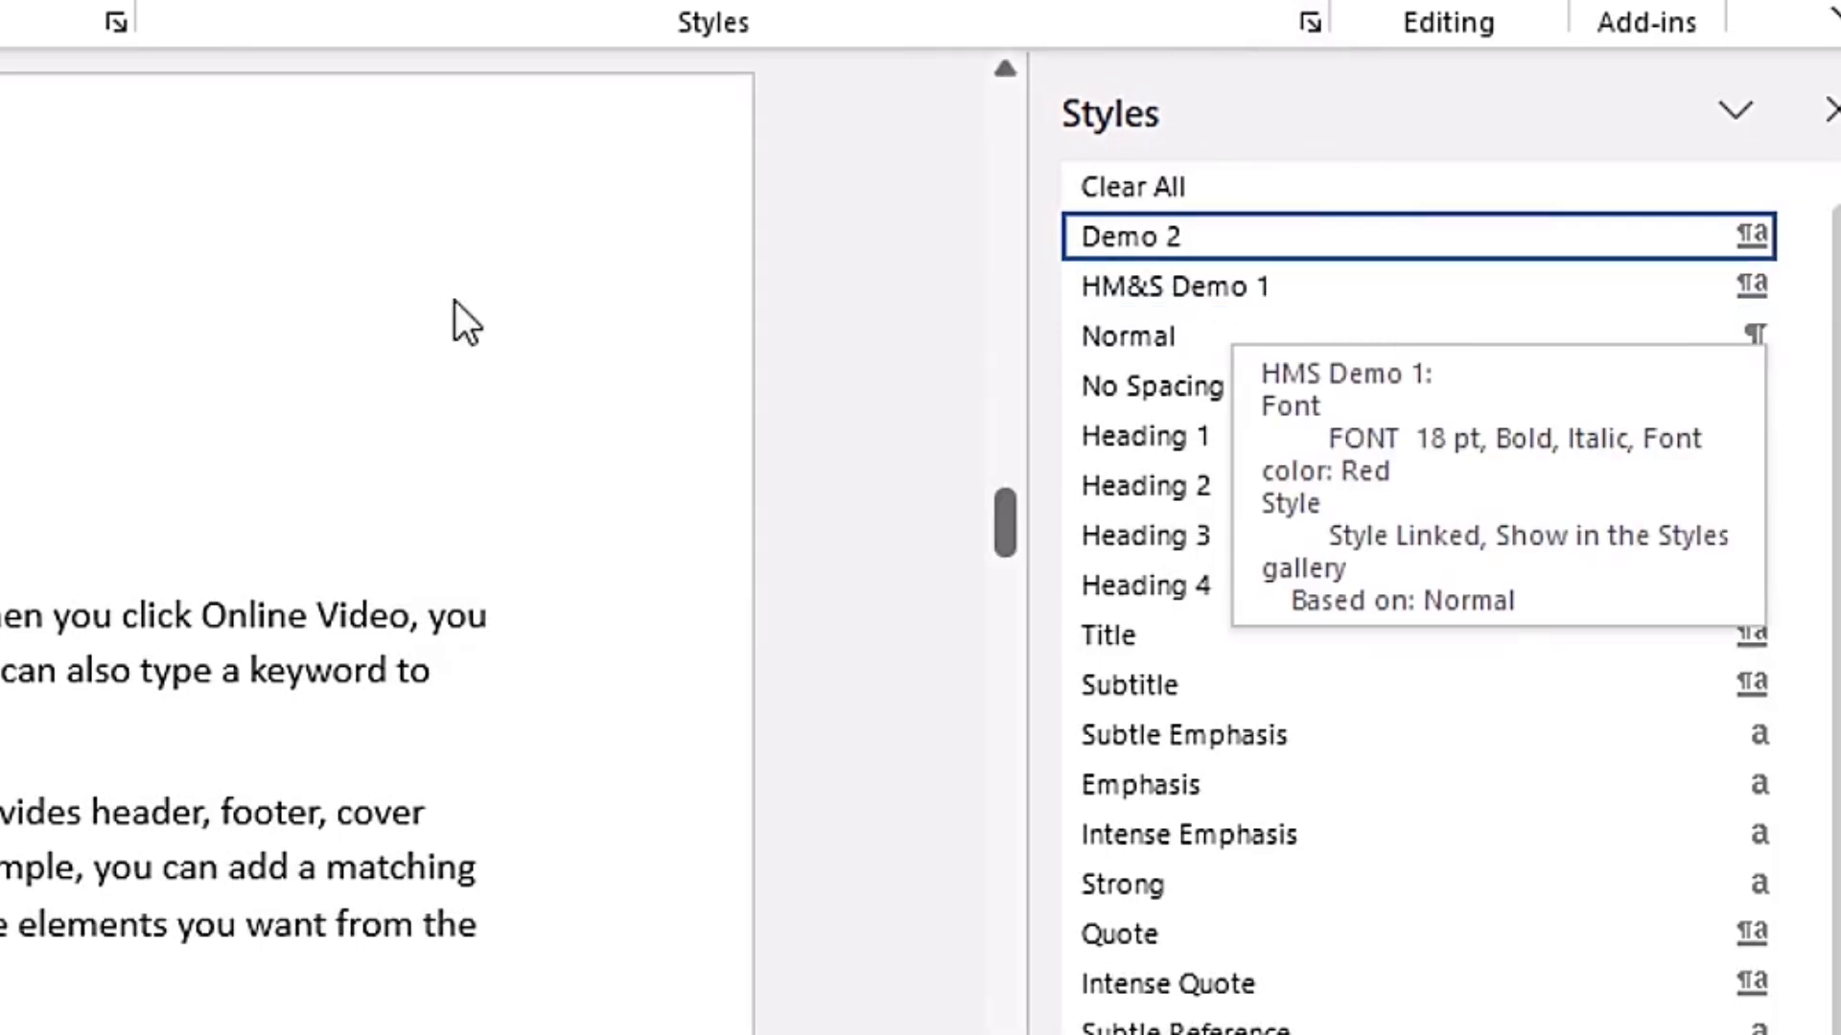
pyautogui.click(1269, 291)
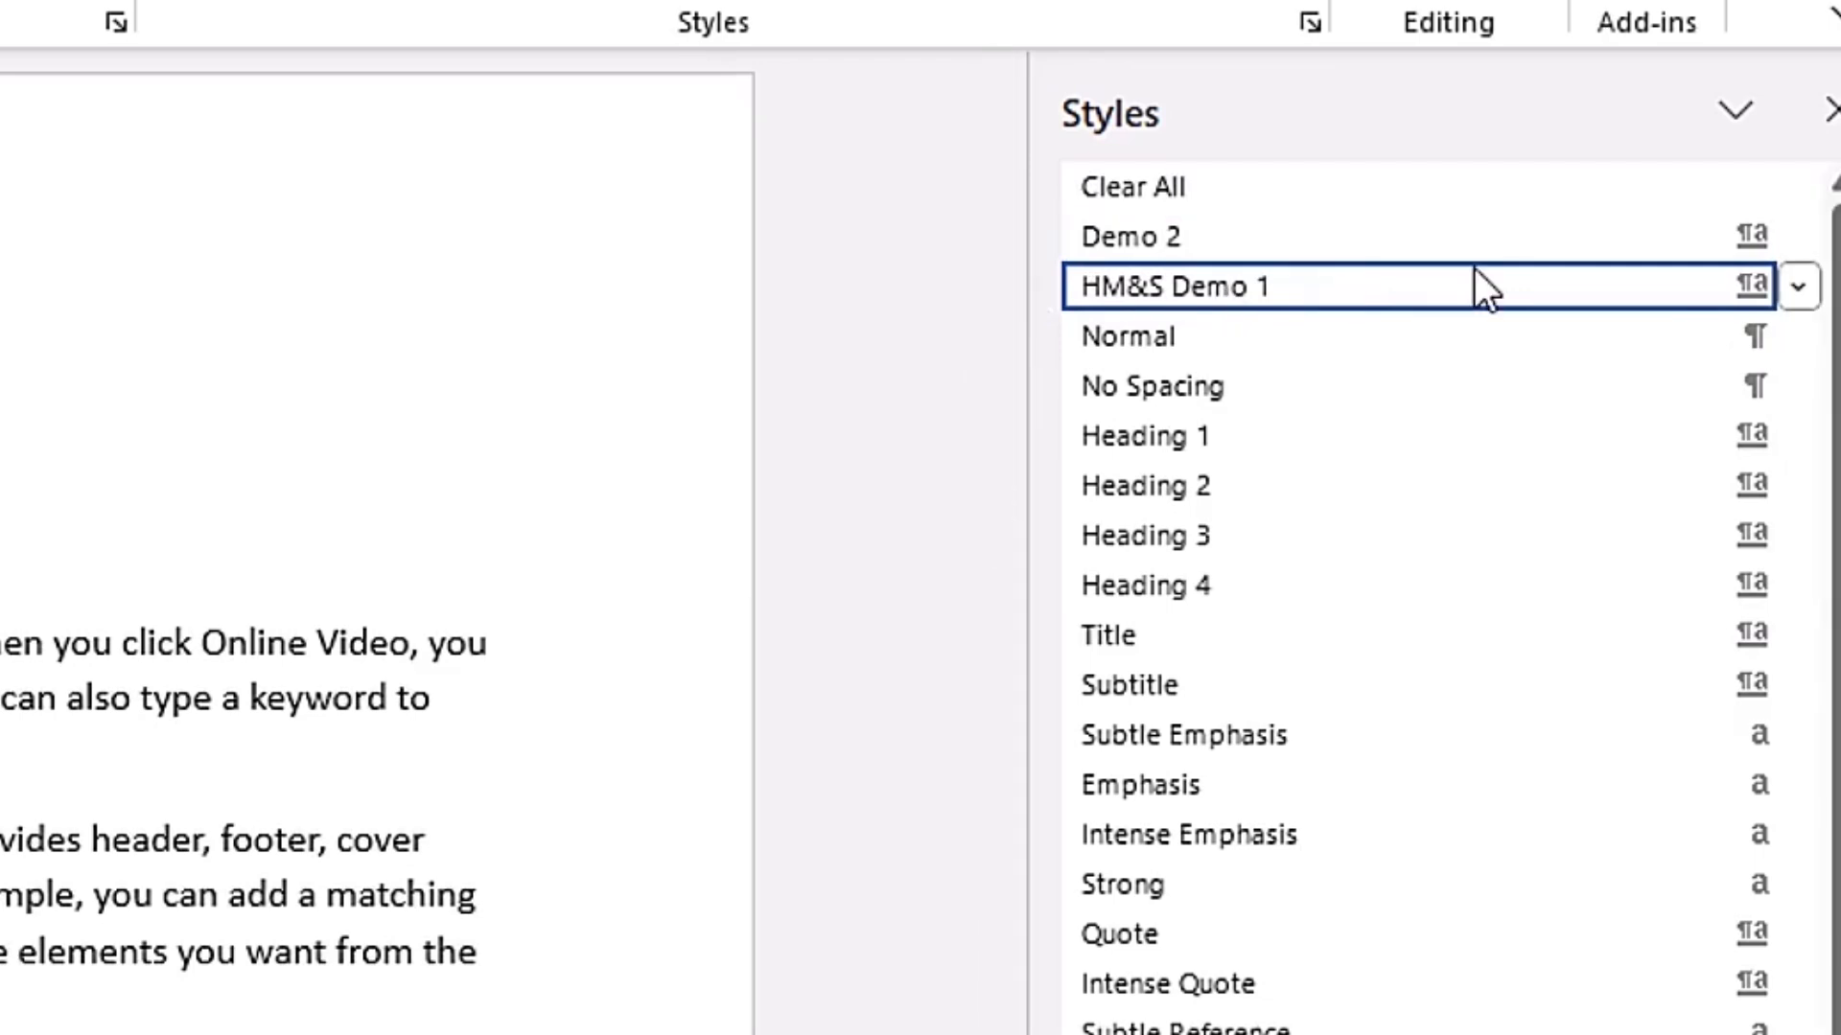
pyautogui.moveTo(1769, 276)
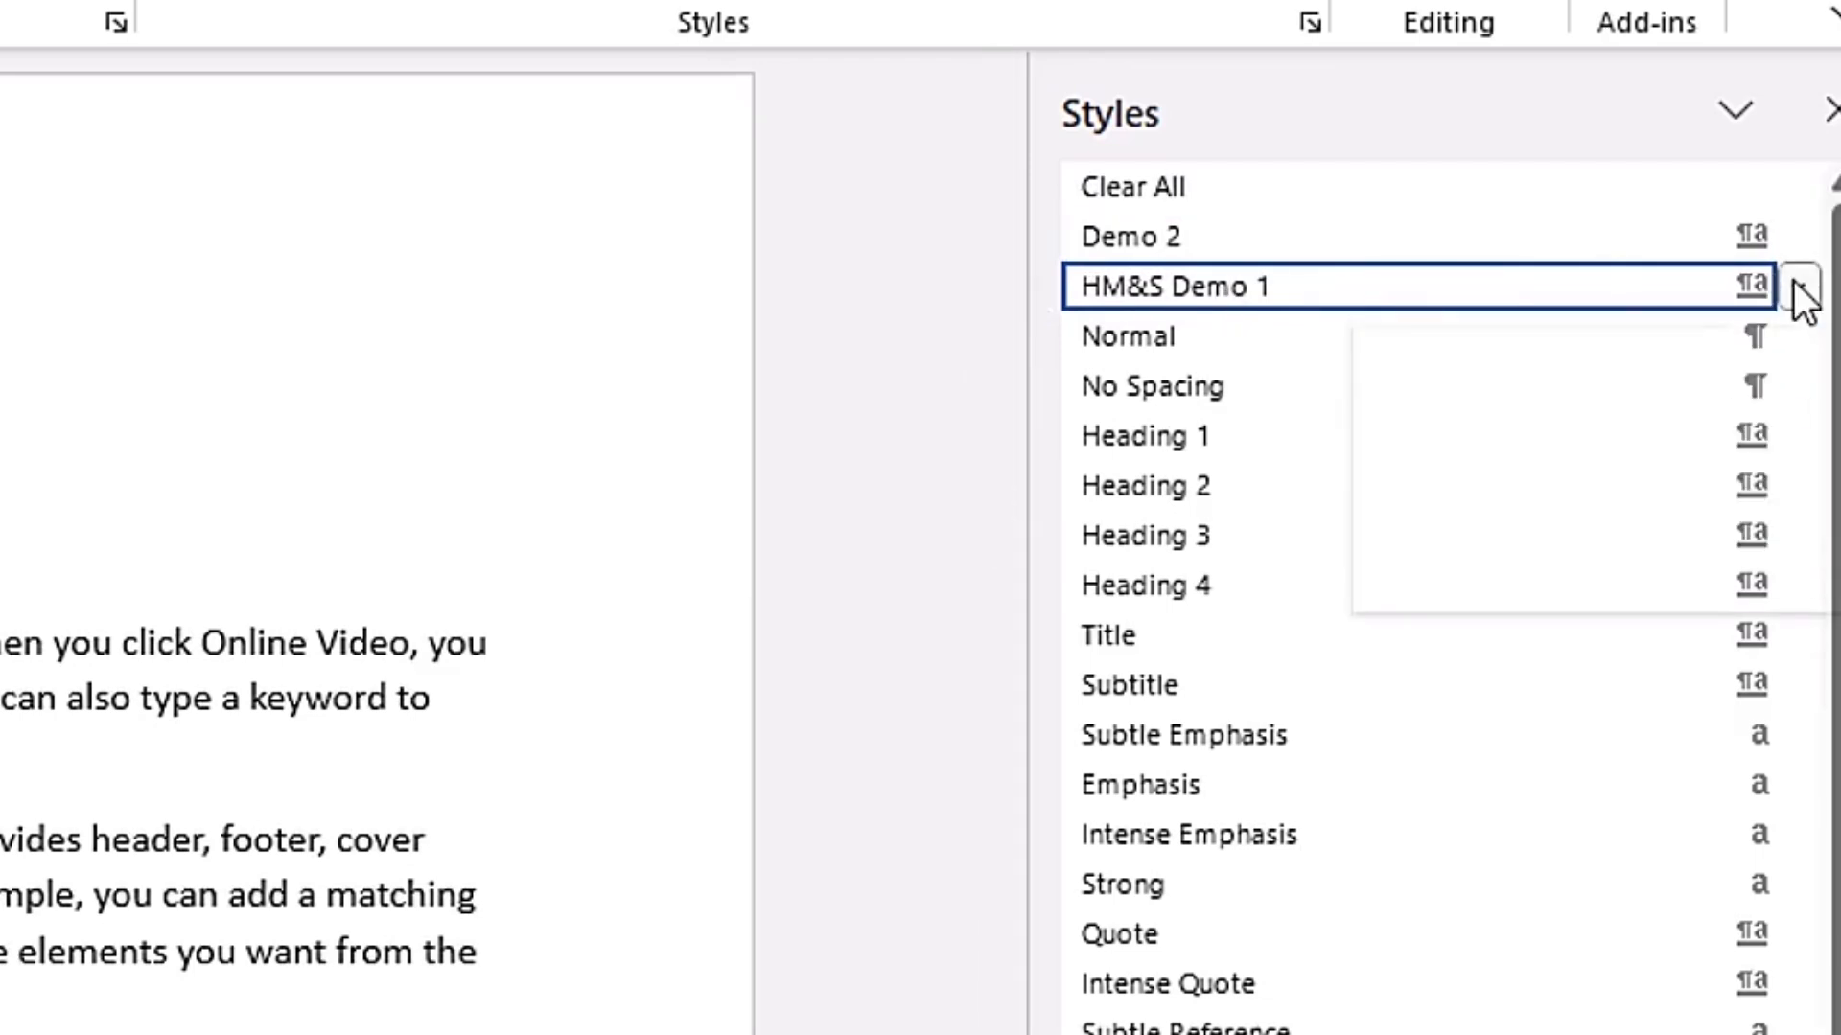
pyautogui.click(1797, 286)
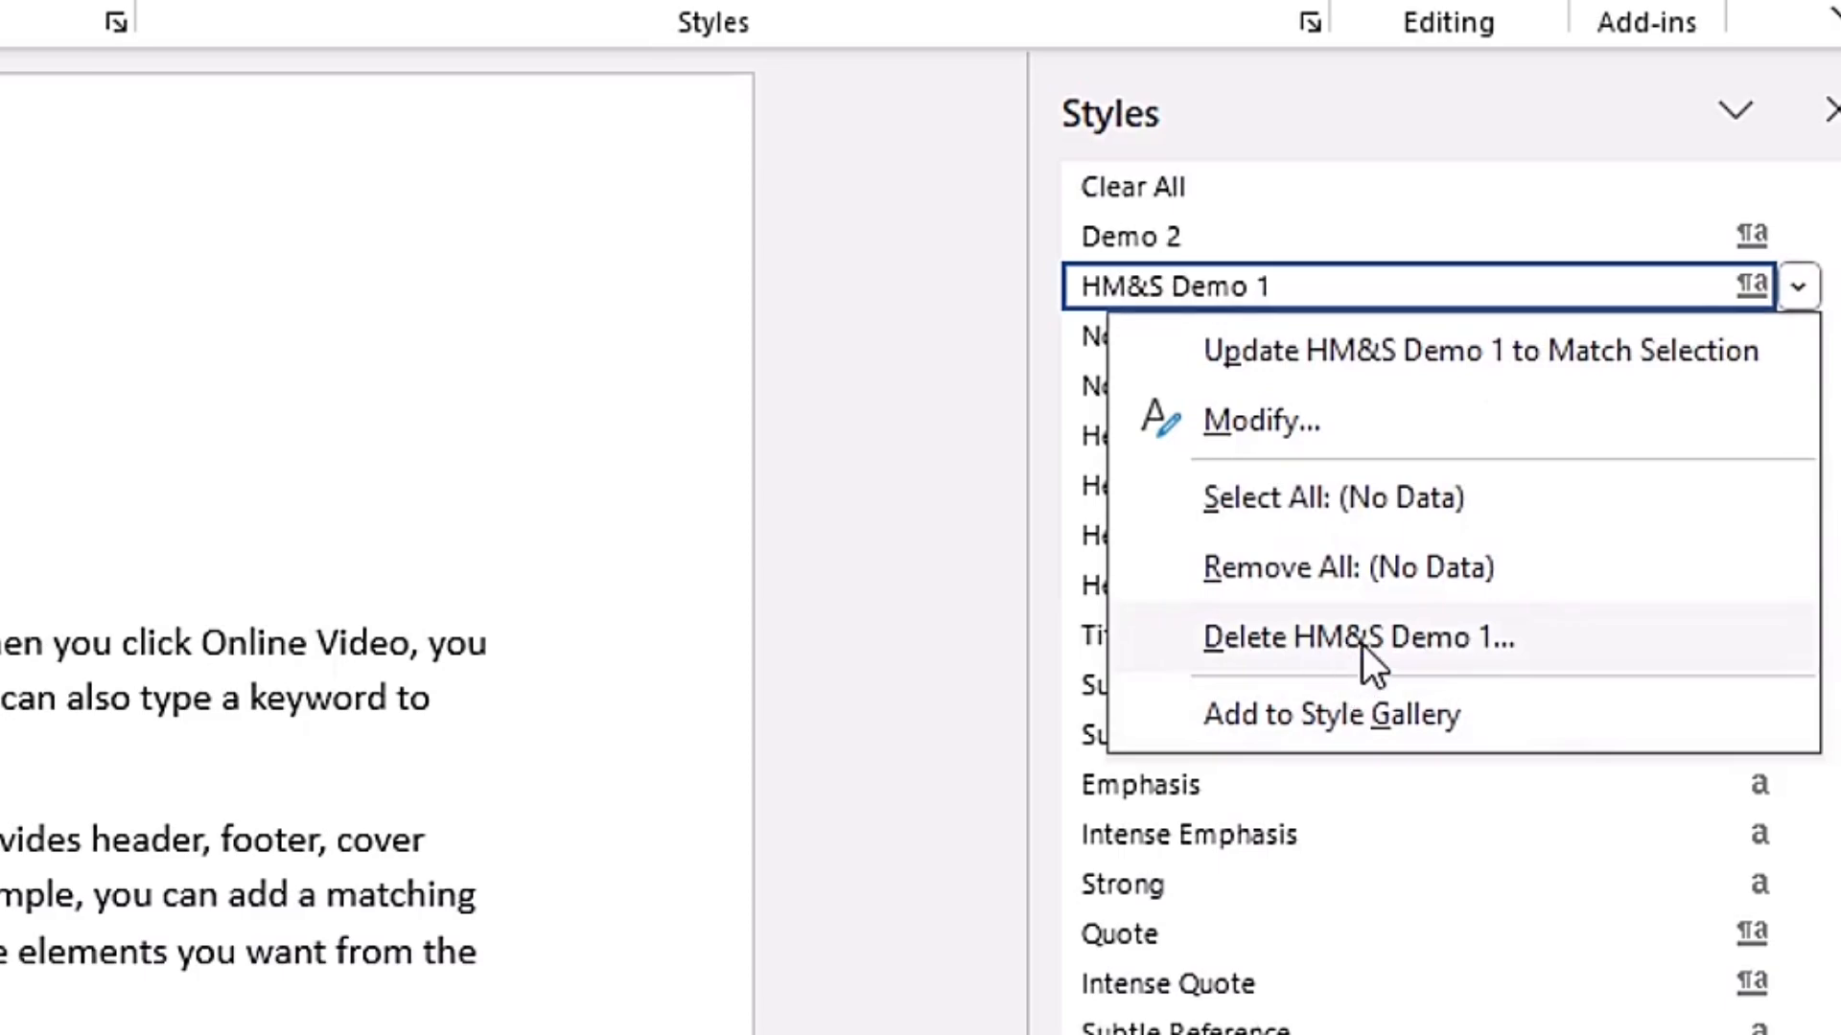
pyautogui.click(1415, 637)
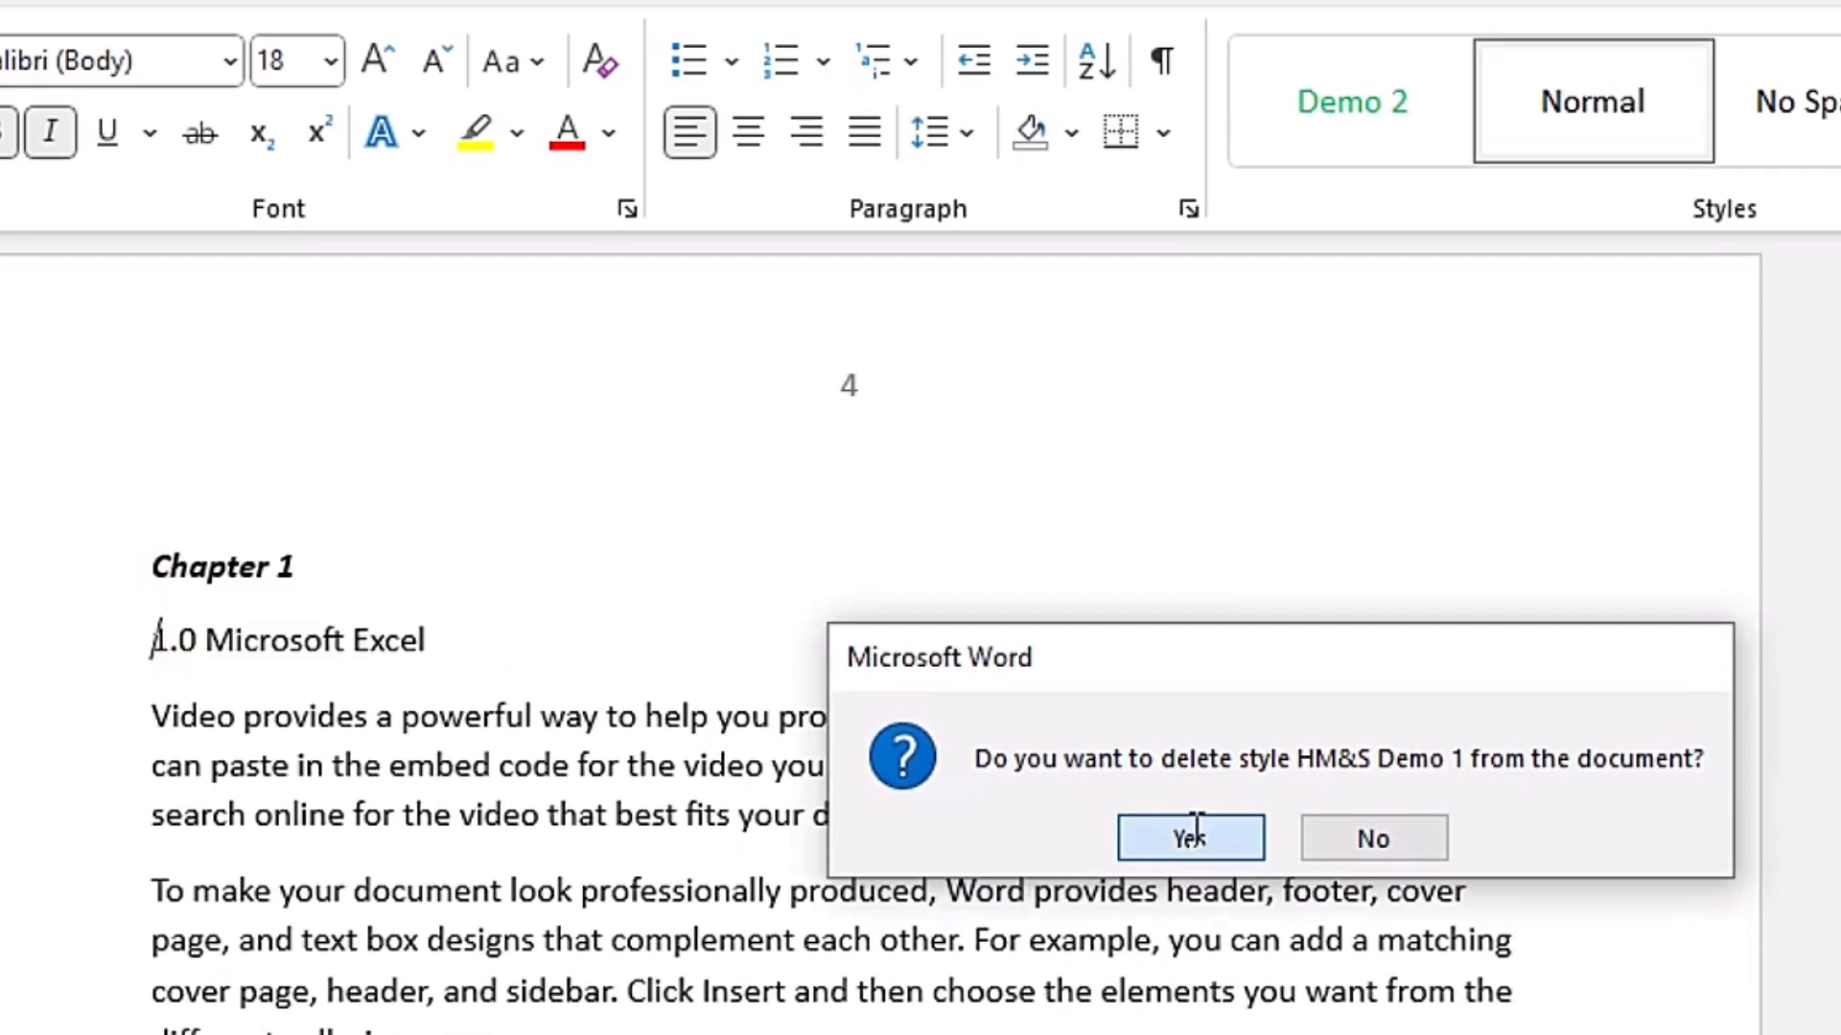
pyautogui.click(1192, 834)
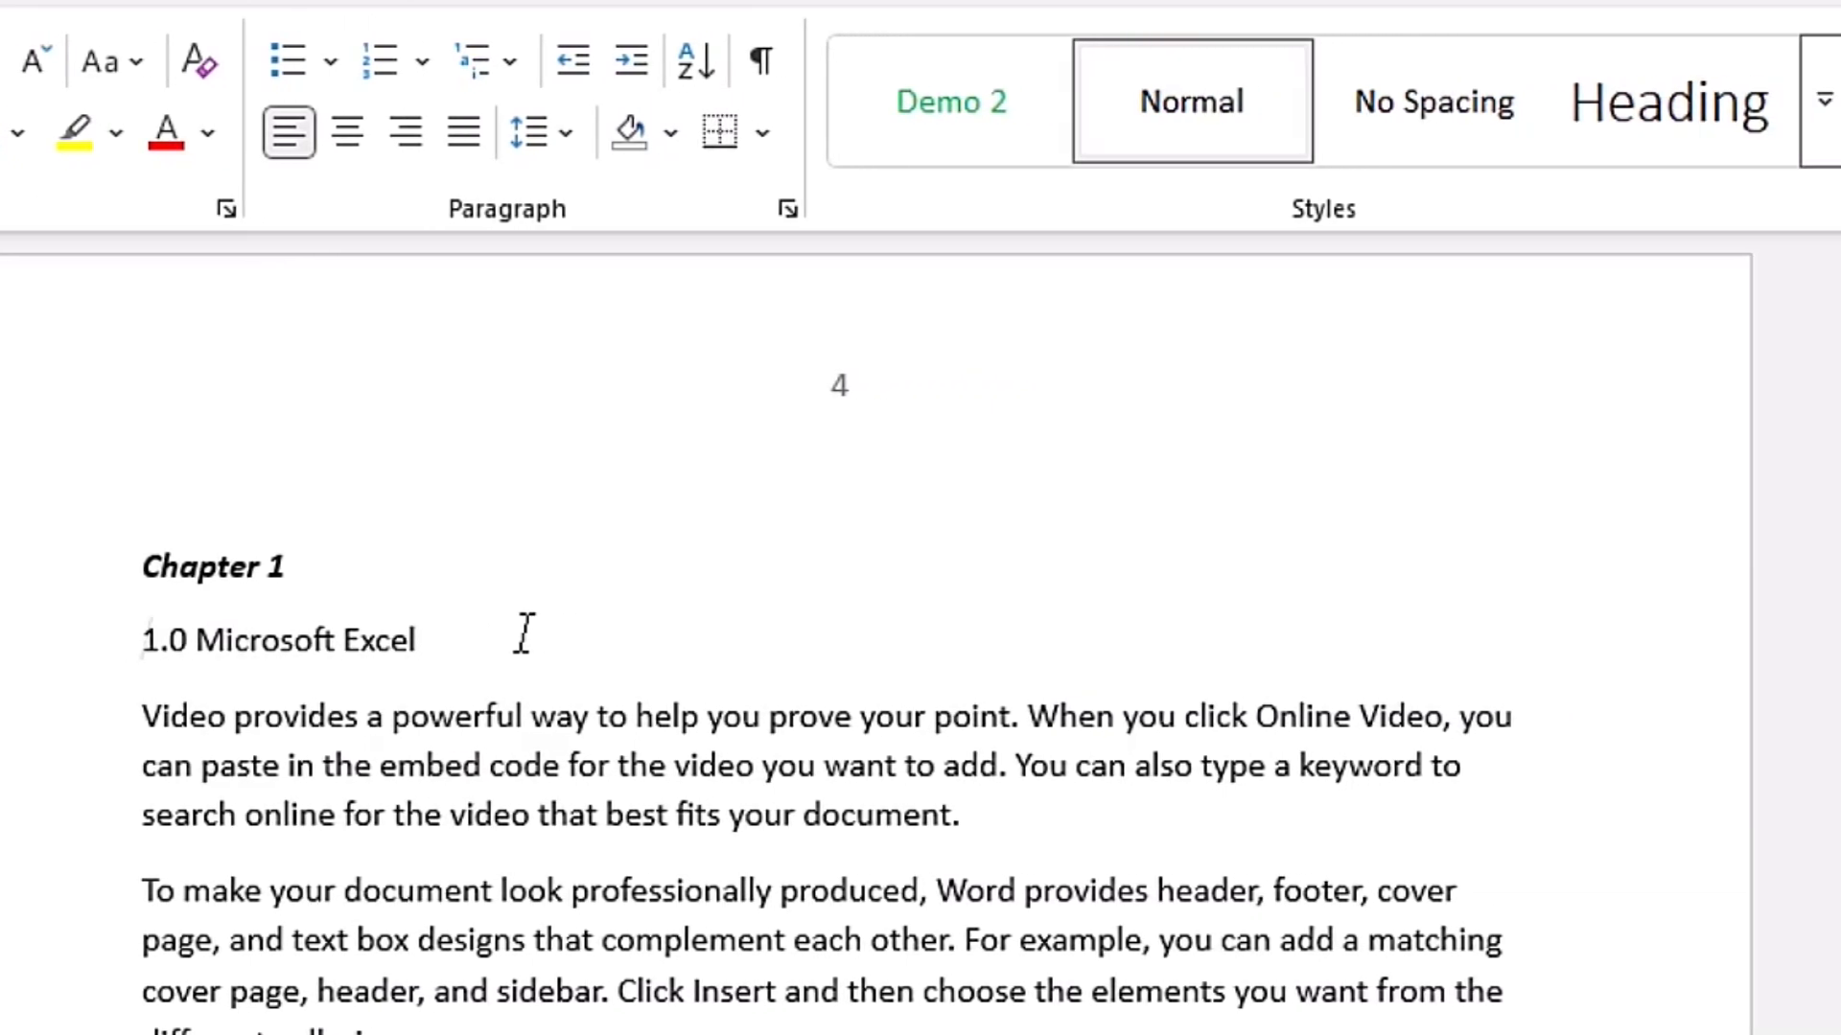
# - Delete the Demo 2 style from the document through the full list of styles, and close the list
pyautogui.scroll(-1, 678, 393)
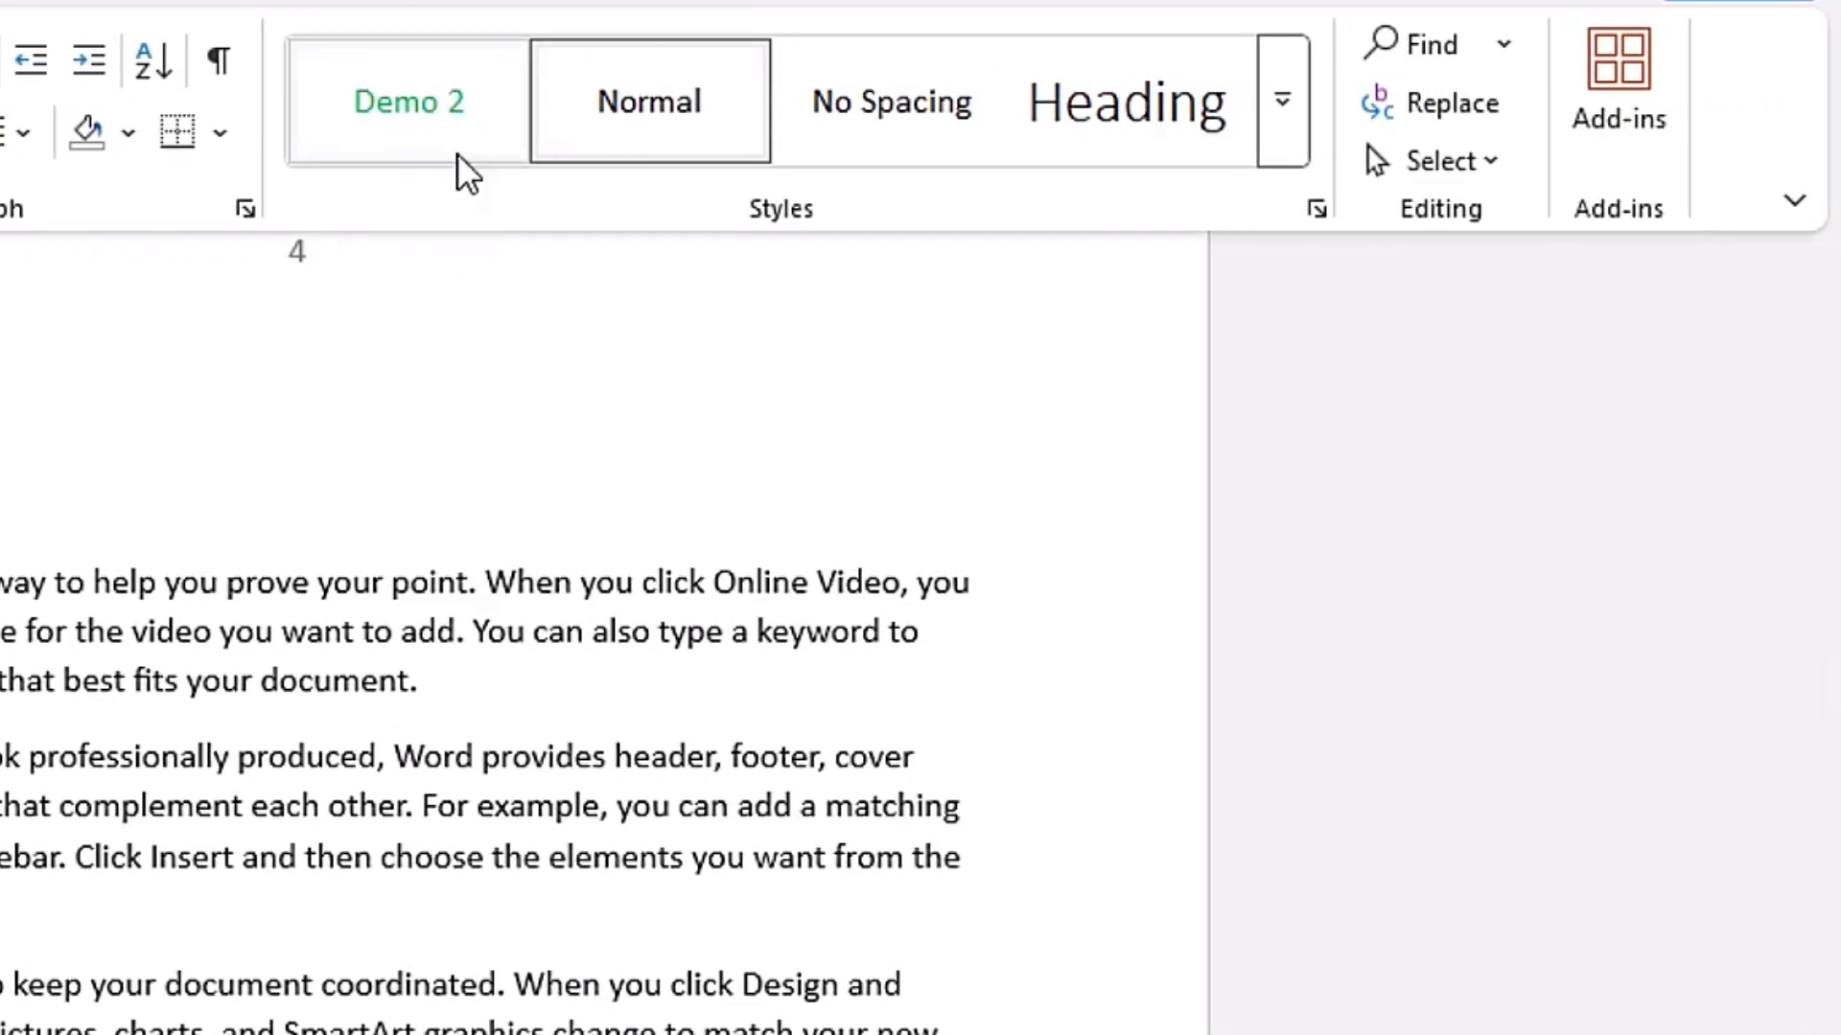
pyautogui.click(1318, 209)
pyautogui.click(1240, 412)
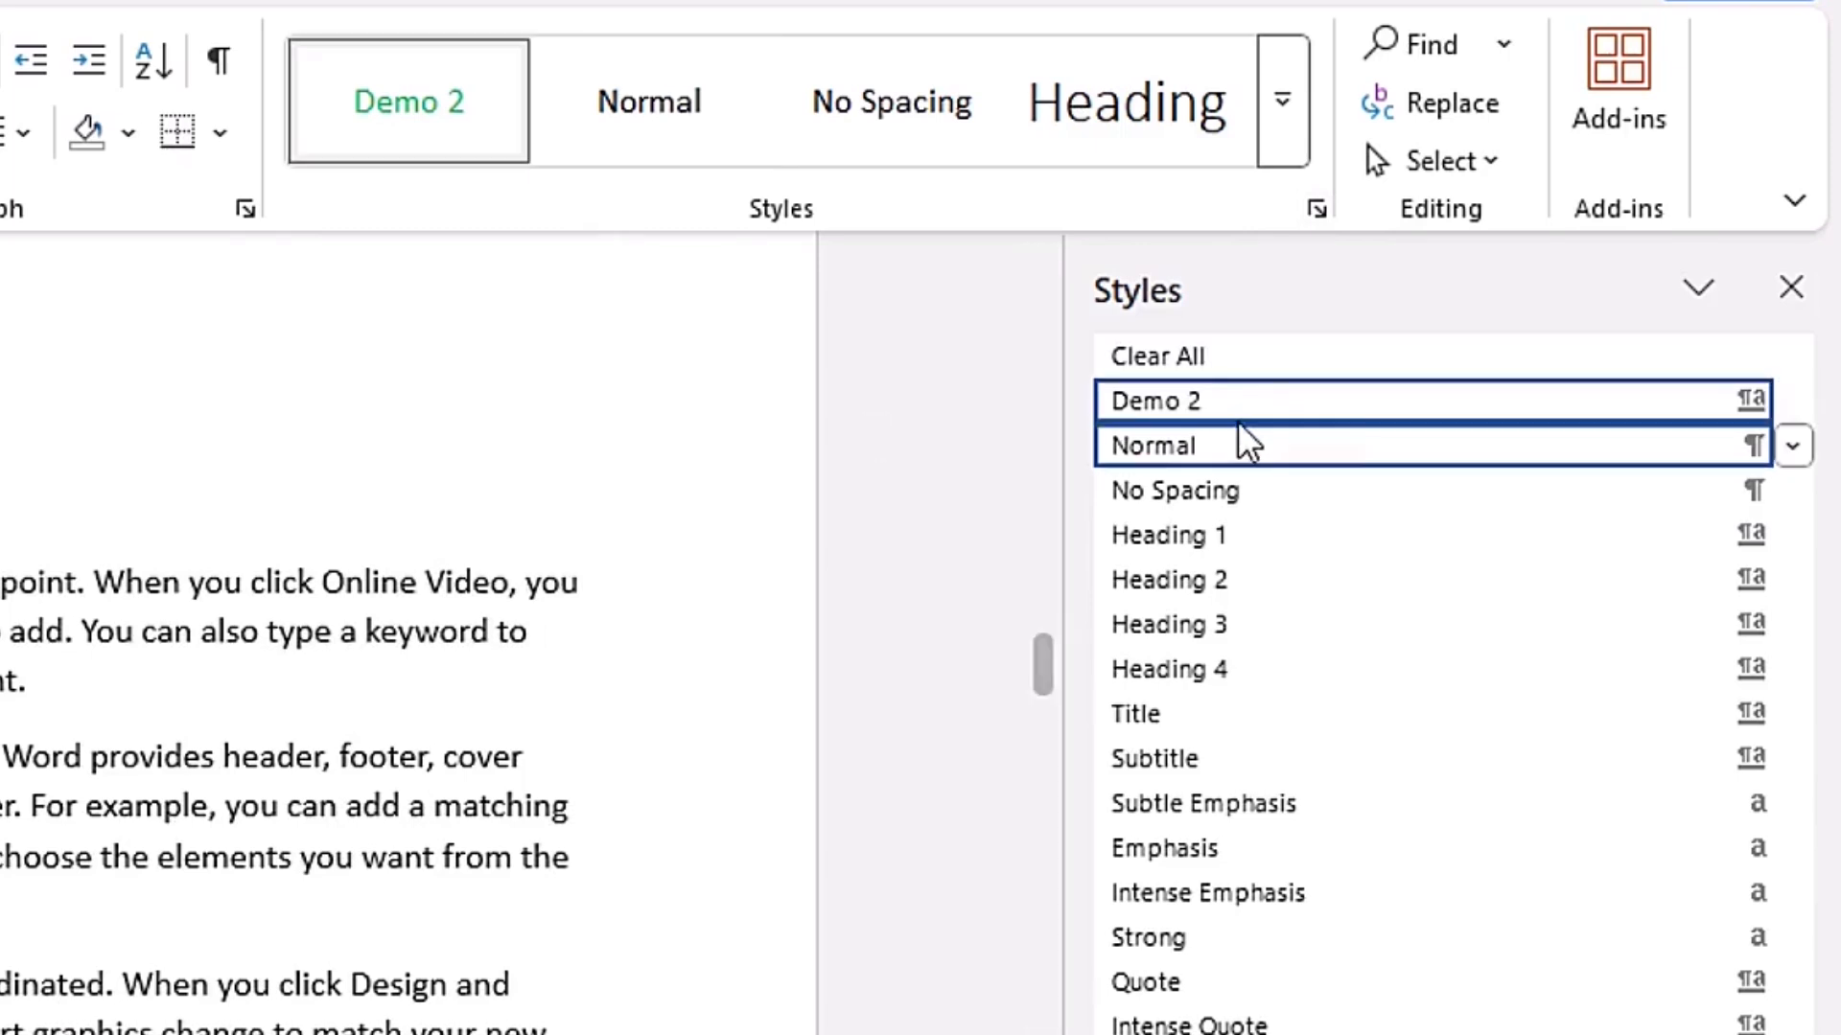
pyautogui.moveTo(1812, 422)
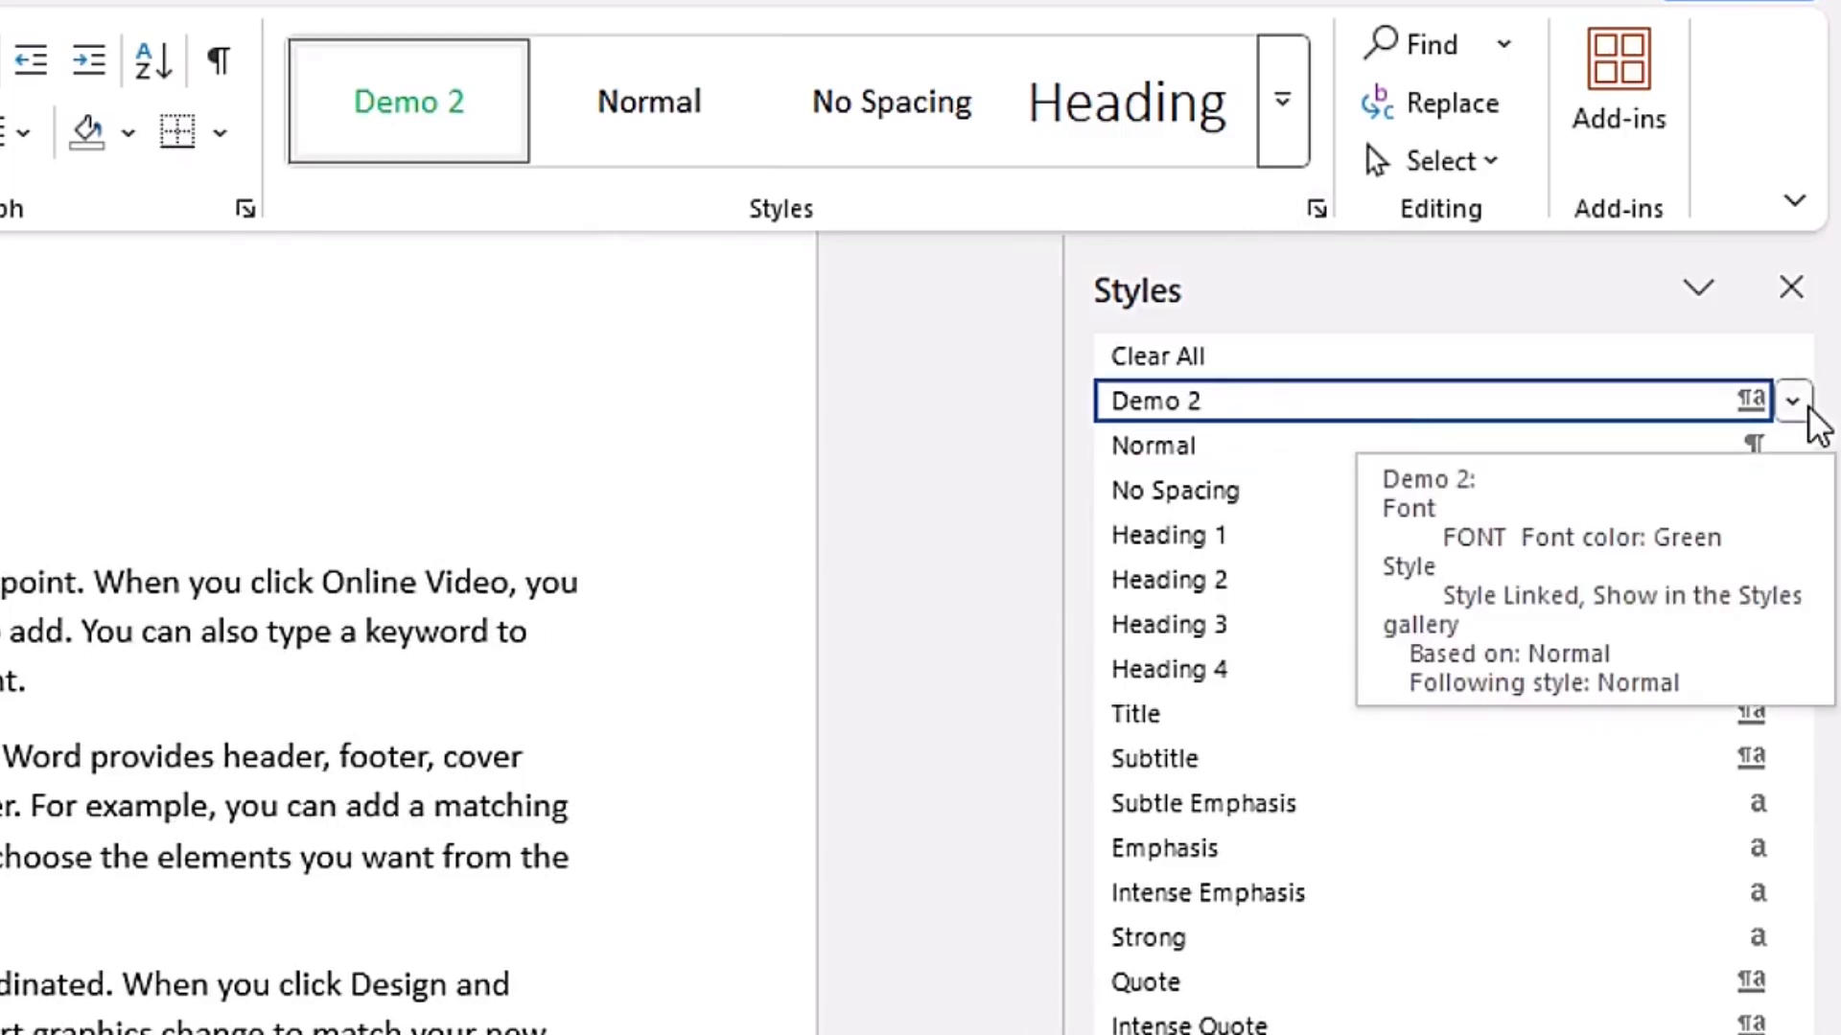
pyautogui.click(1808, 406)
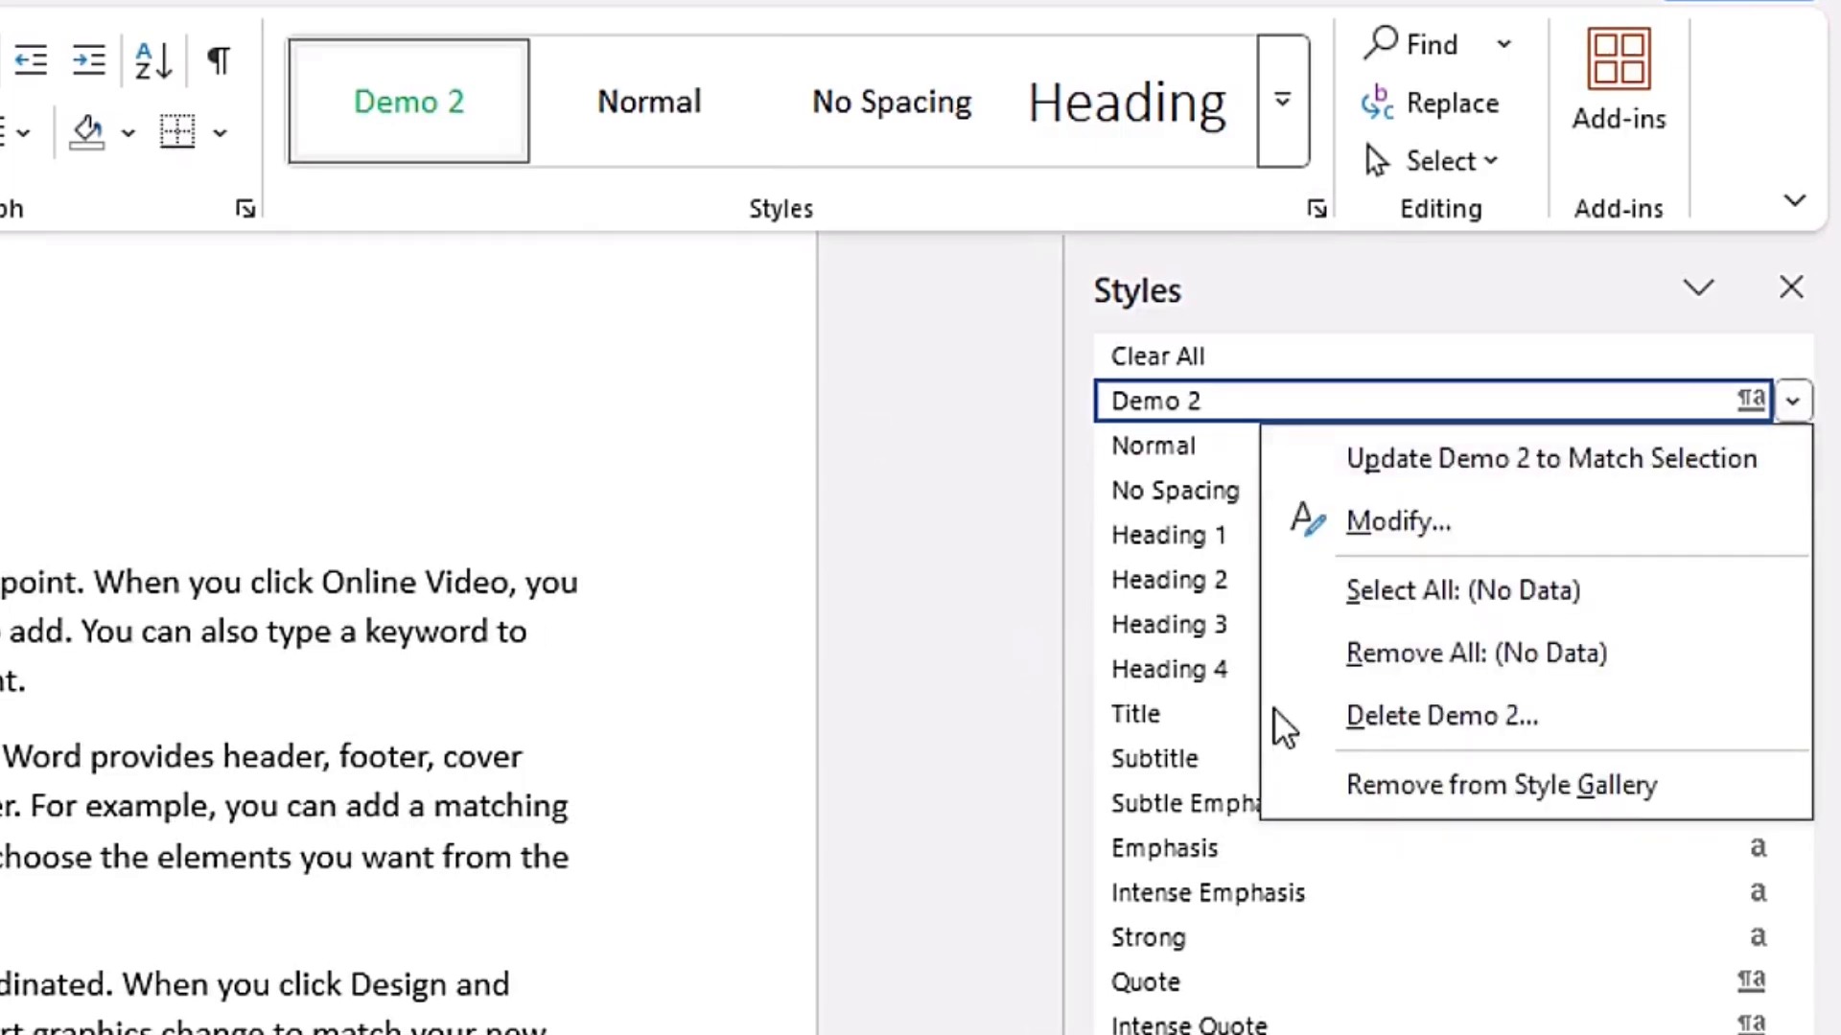
pyautogui.click(1503, 725)
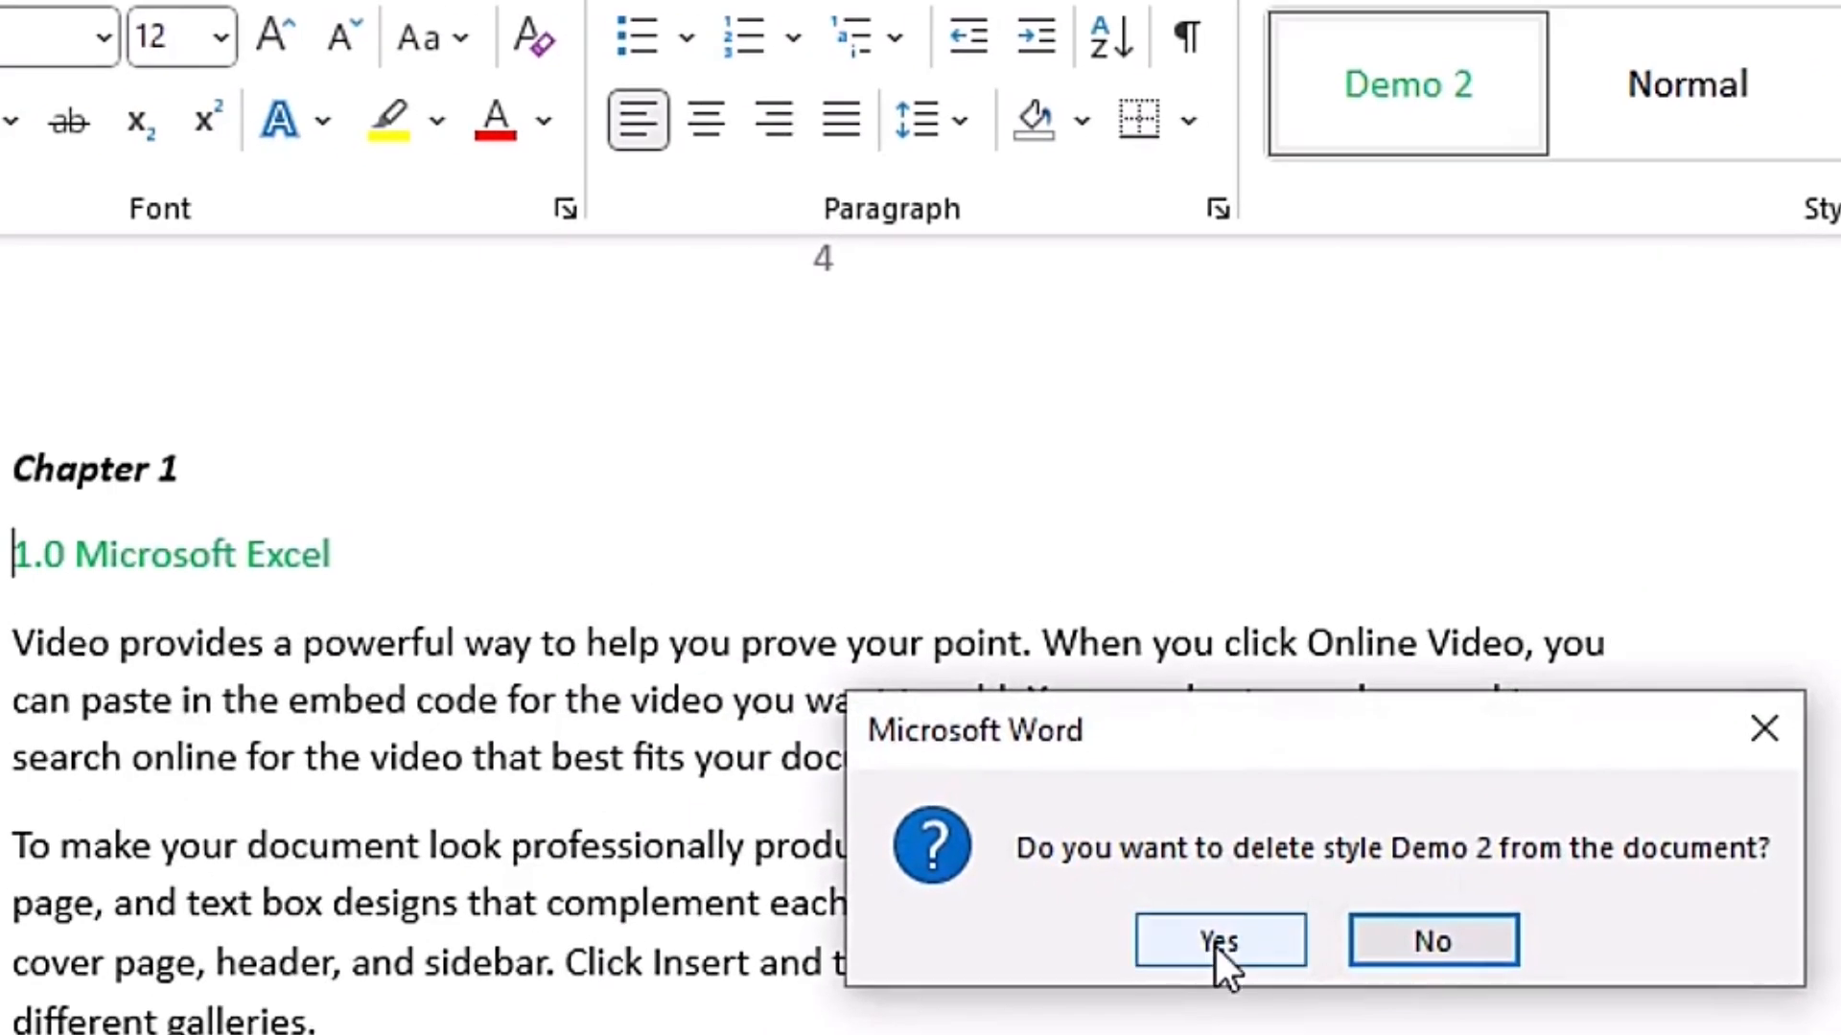
pyautogui.click(1216, 948)
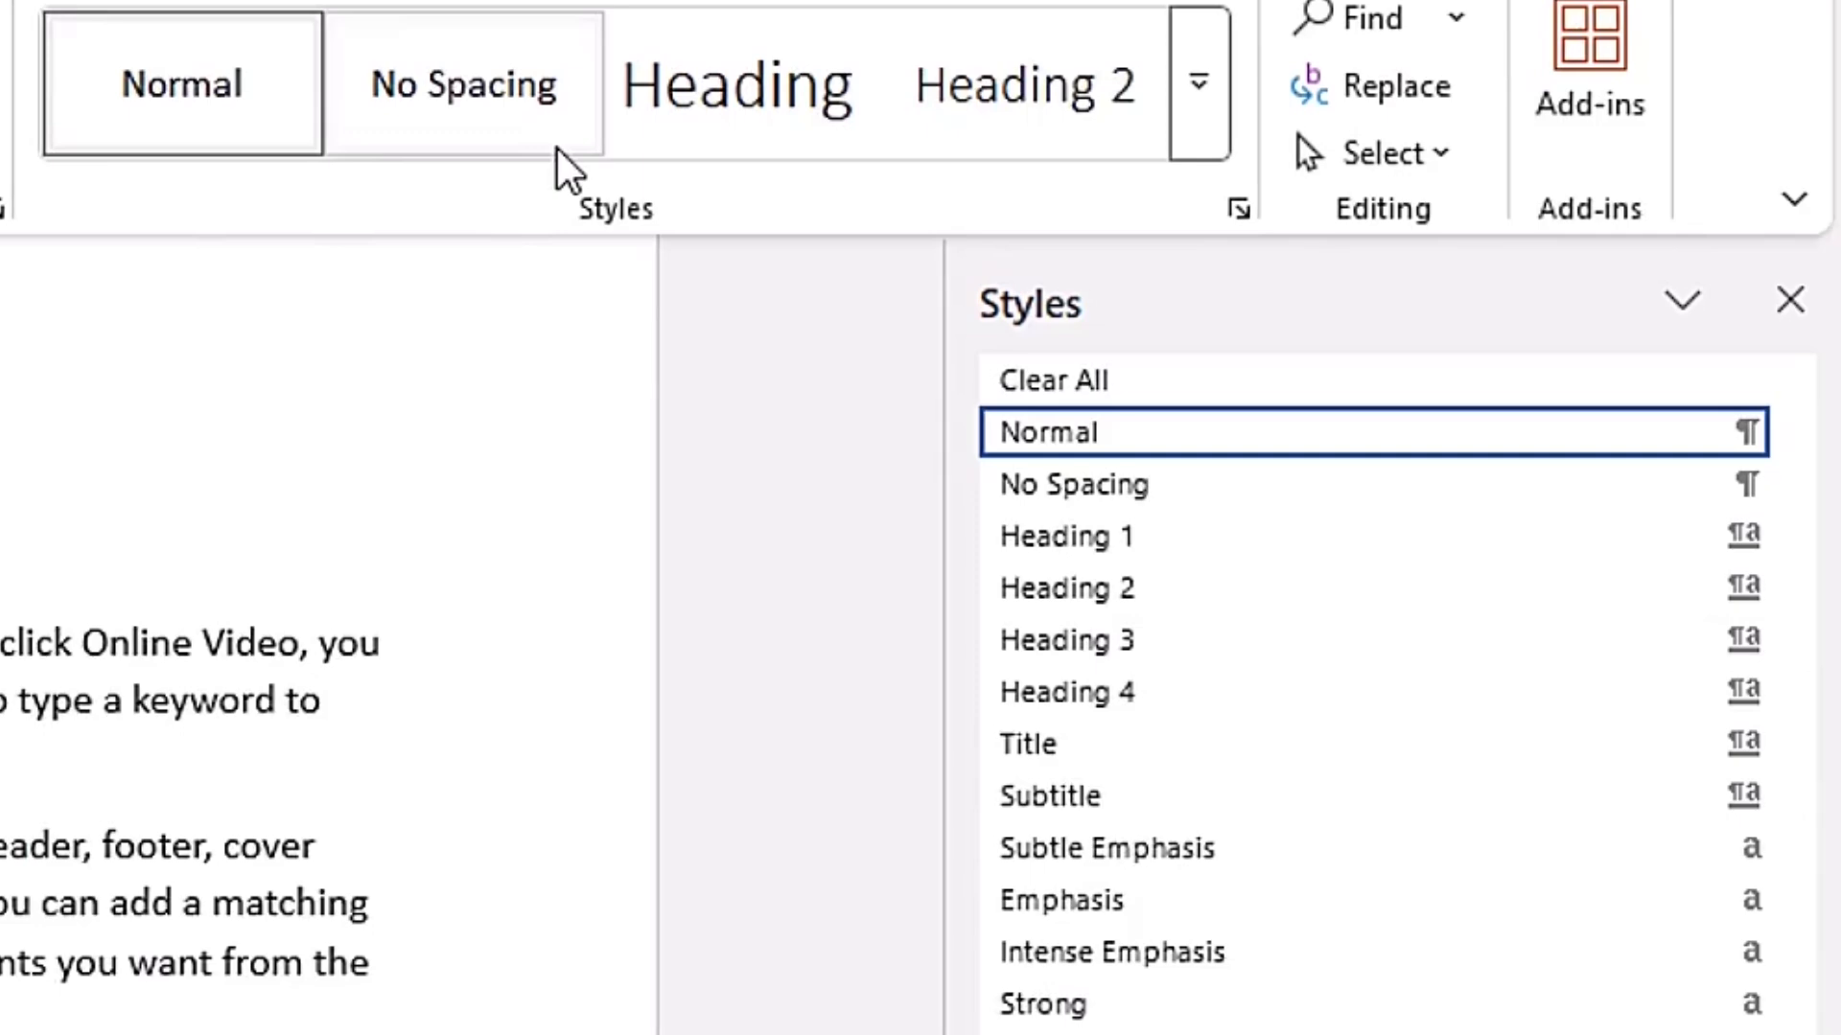
pyautogui.click(1790, 300)
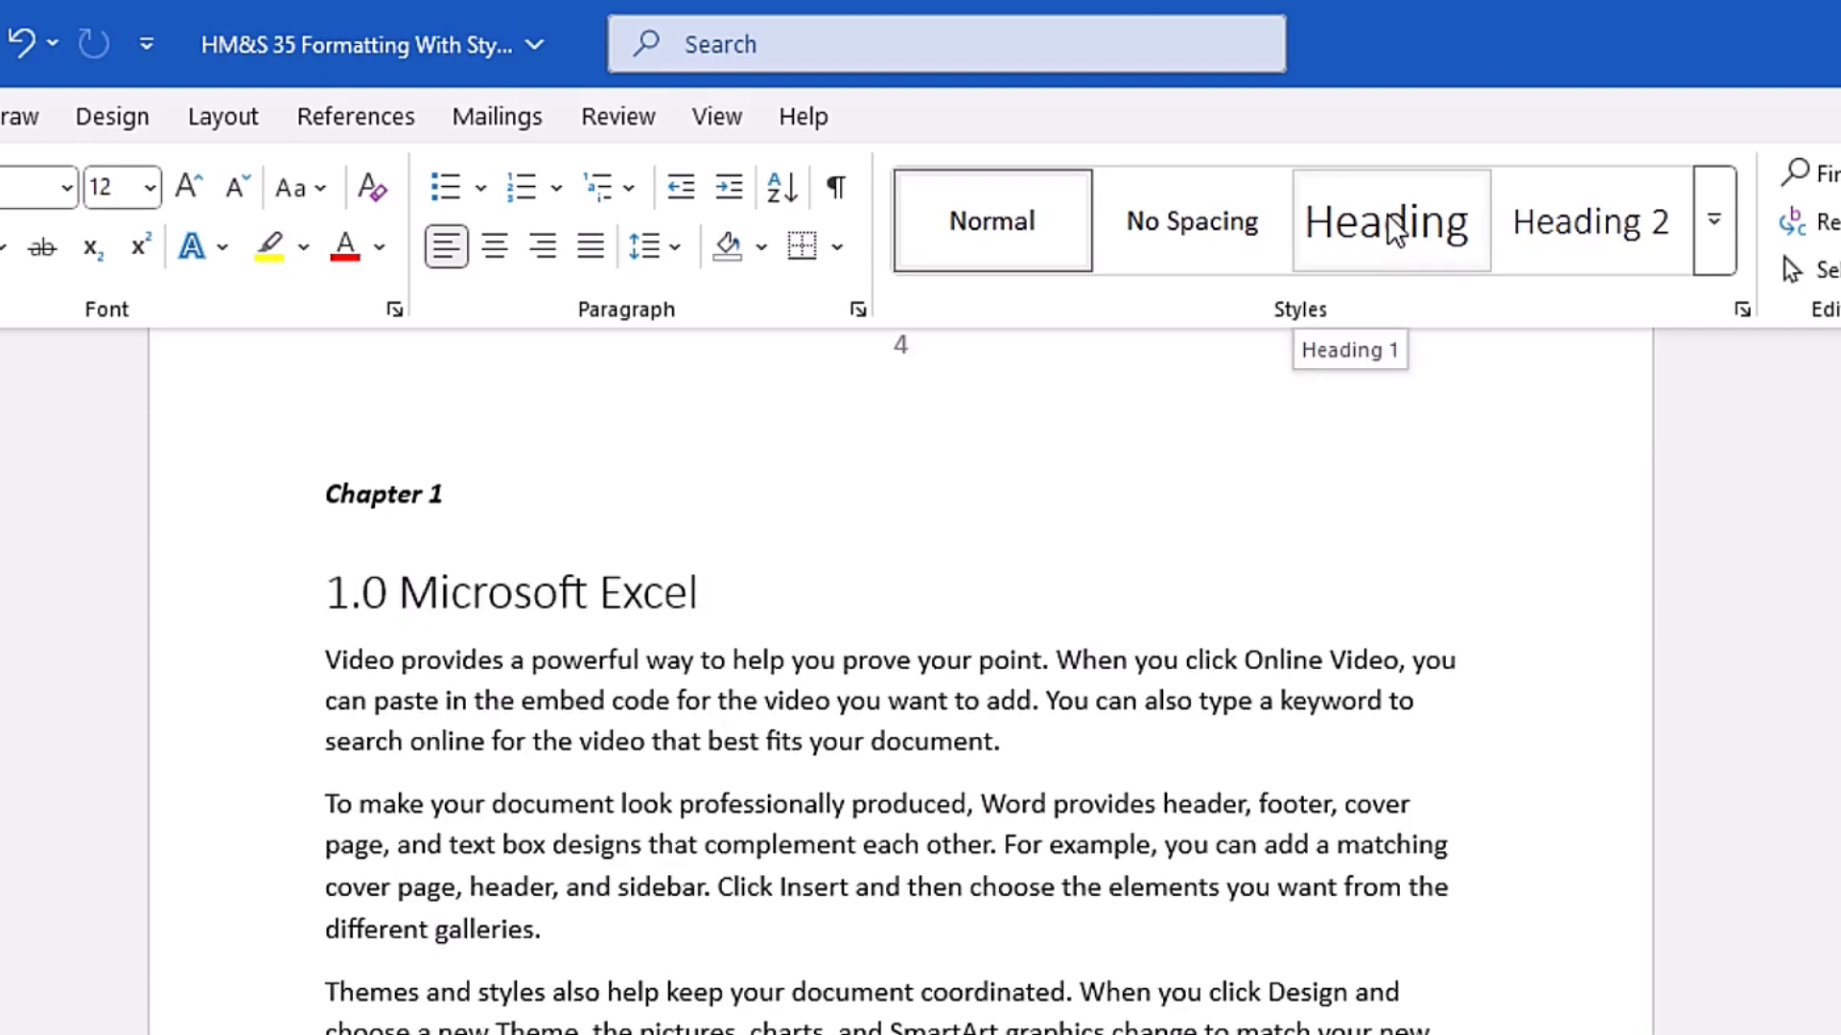
# - Remove the Ctrl+S,1 keyboard shortcut from the Heading 1 style and close the style's settings
pyautogui.rightClick(1388, 215)
pyautogui.click(1480, 297)
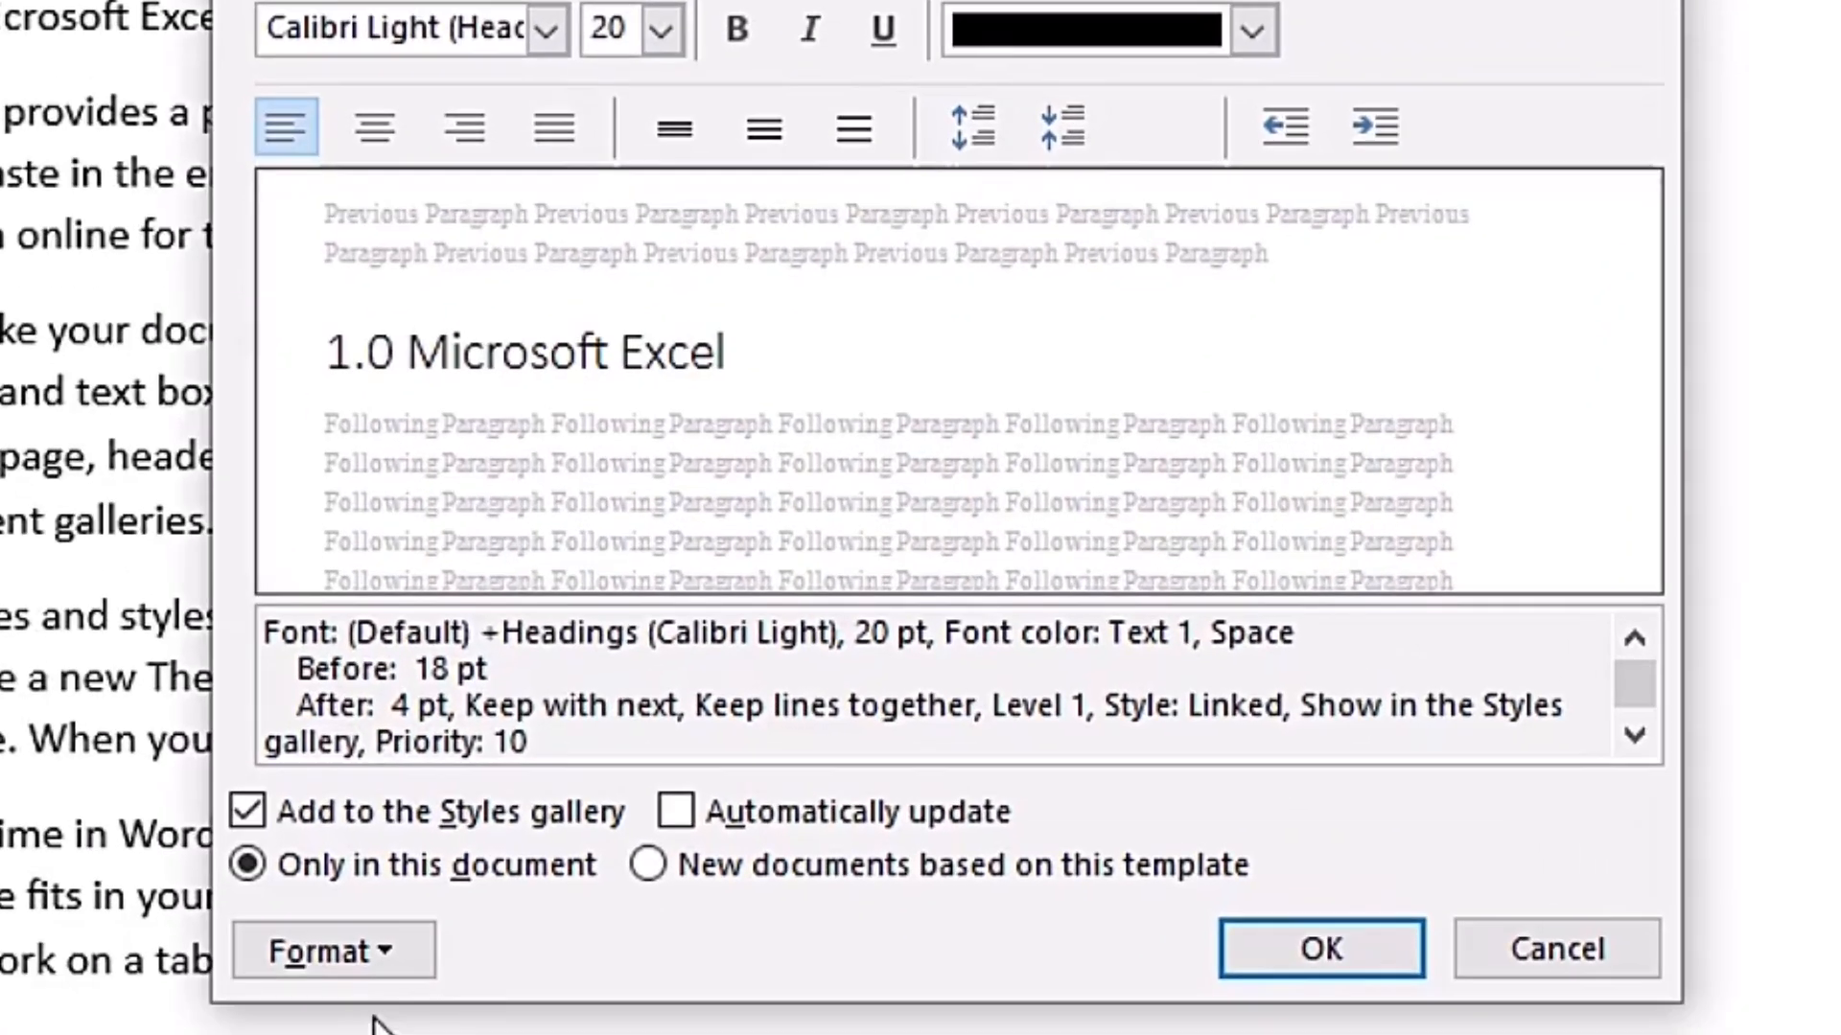
pyautogui.click(395, 958)
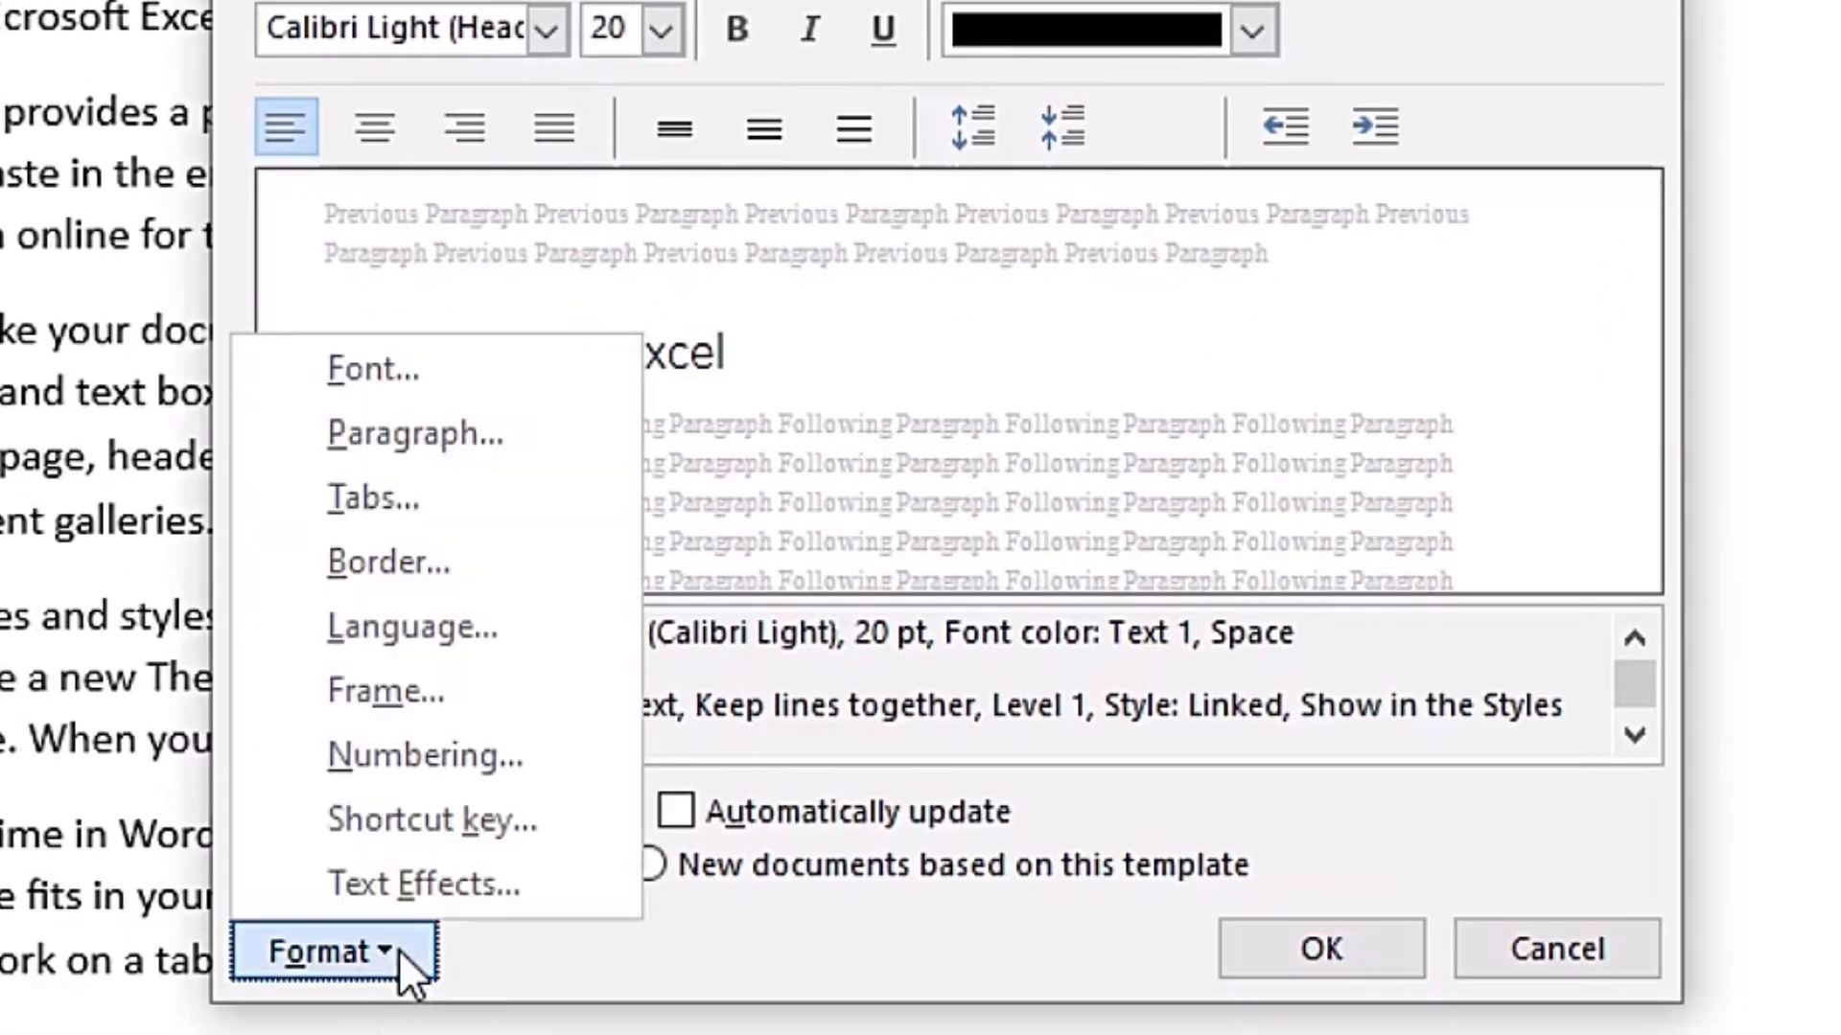
pyautogui.click(416, 821)
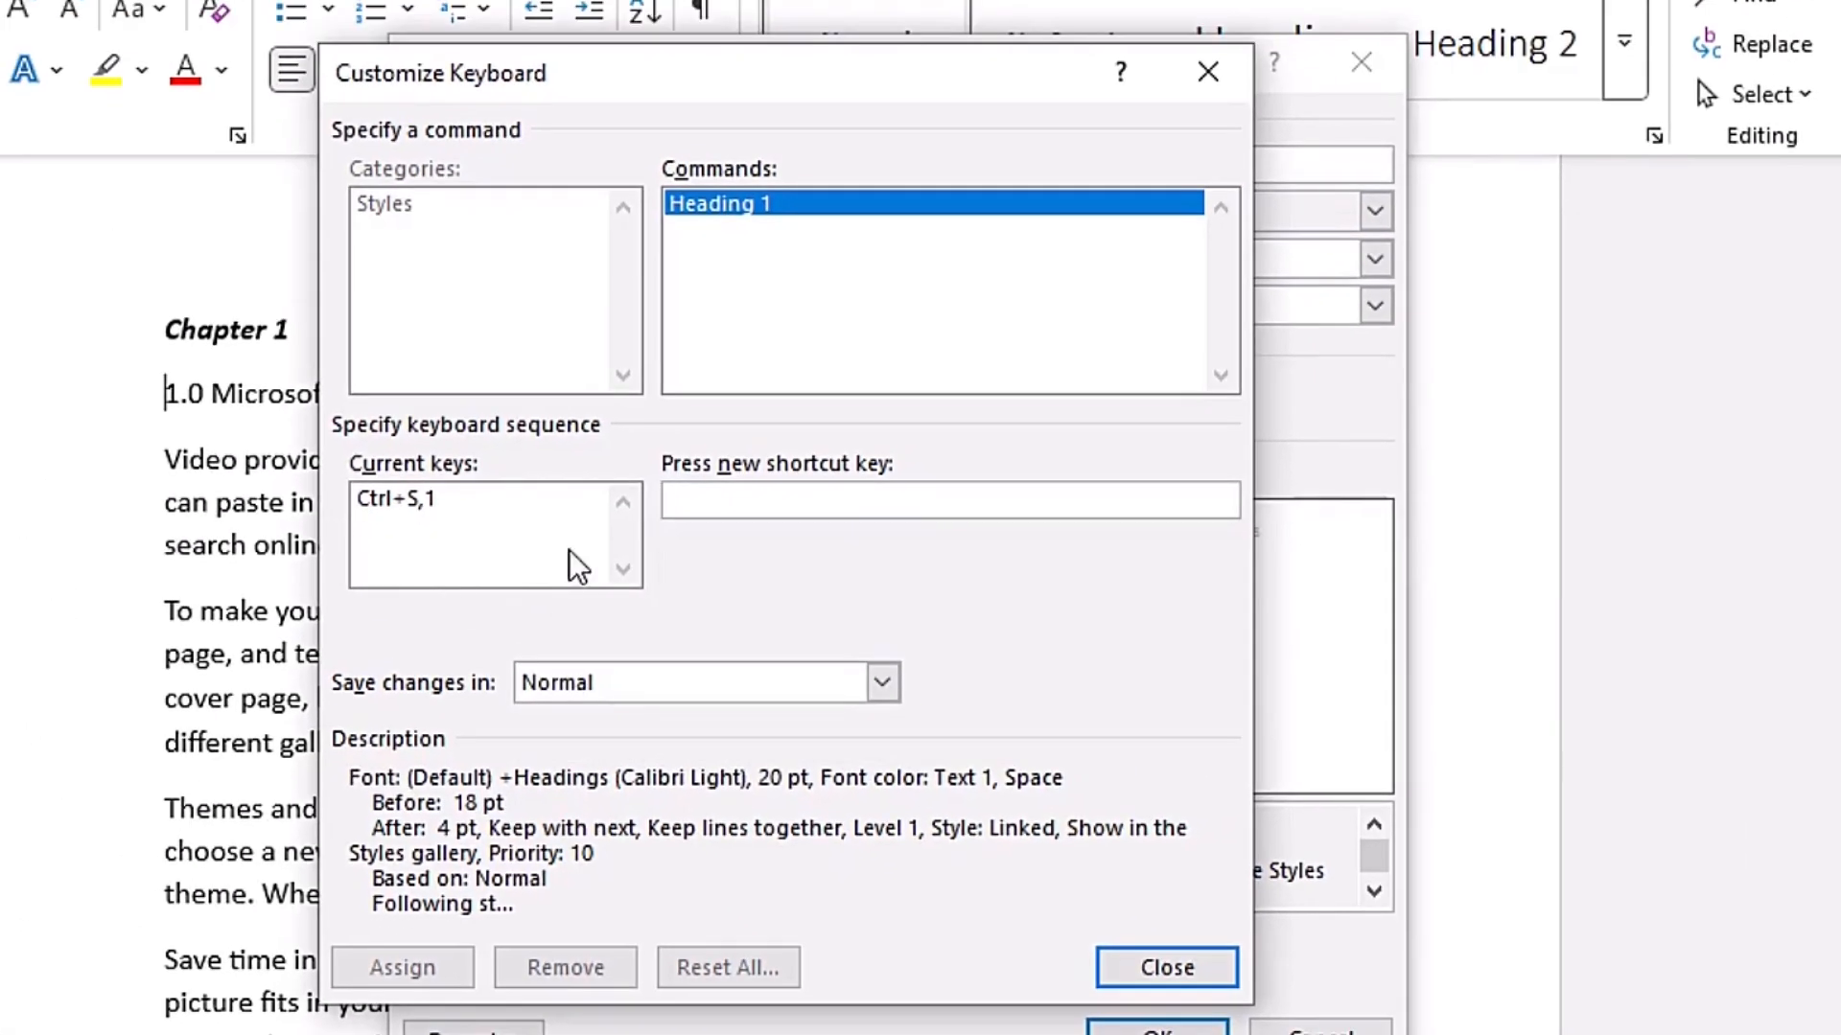
pyautogui.click(423, 496)
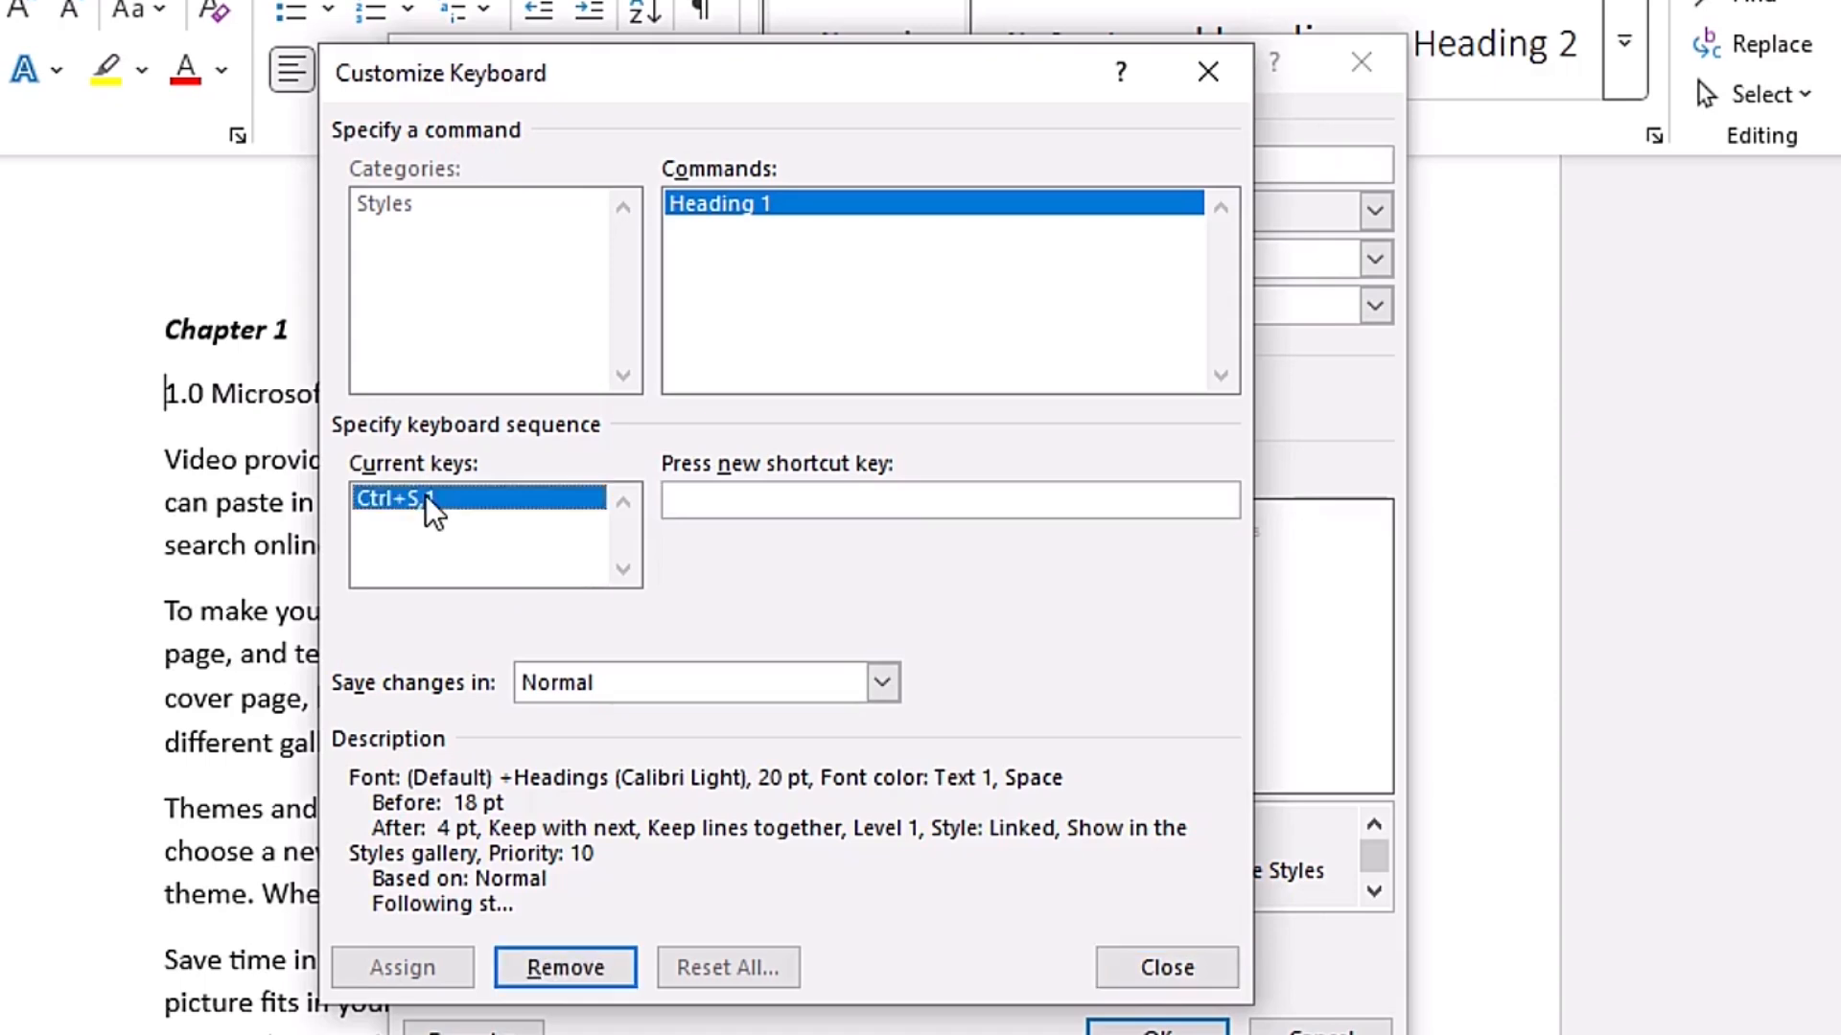
pyautogui.click(583, 968)
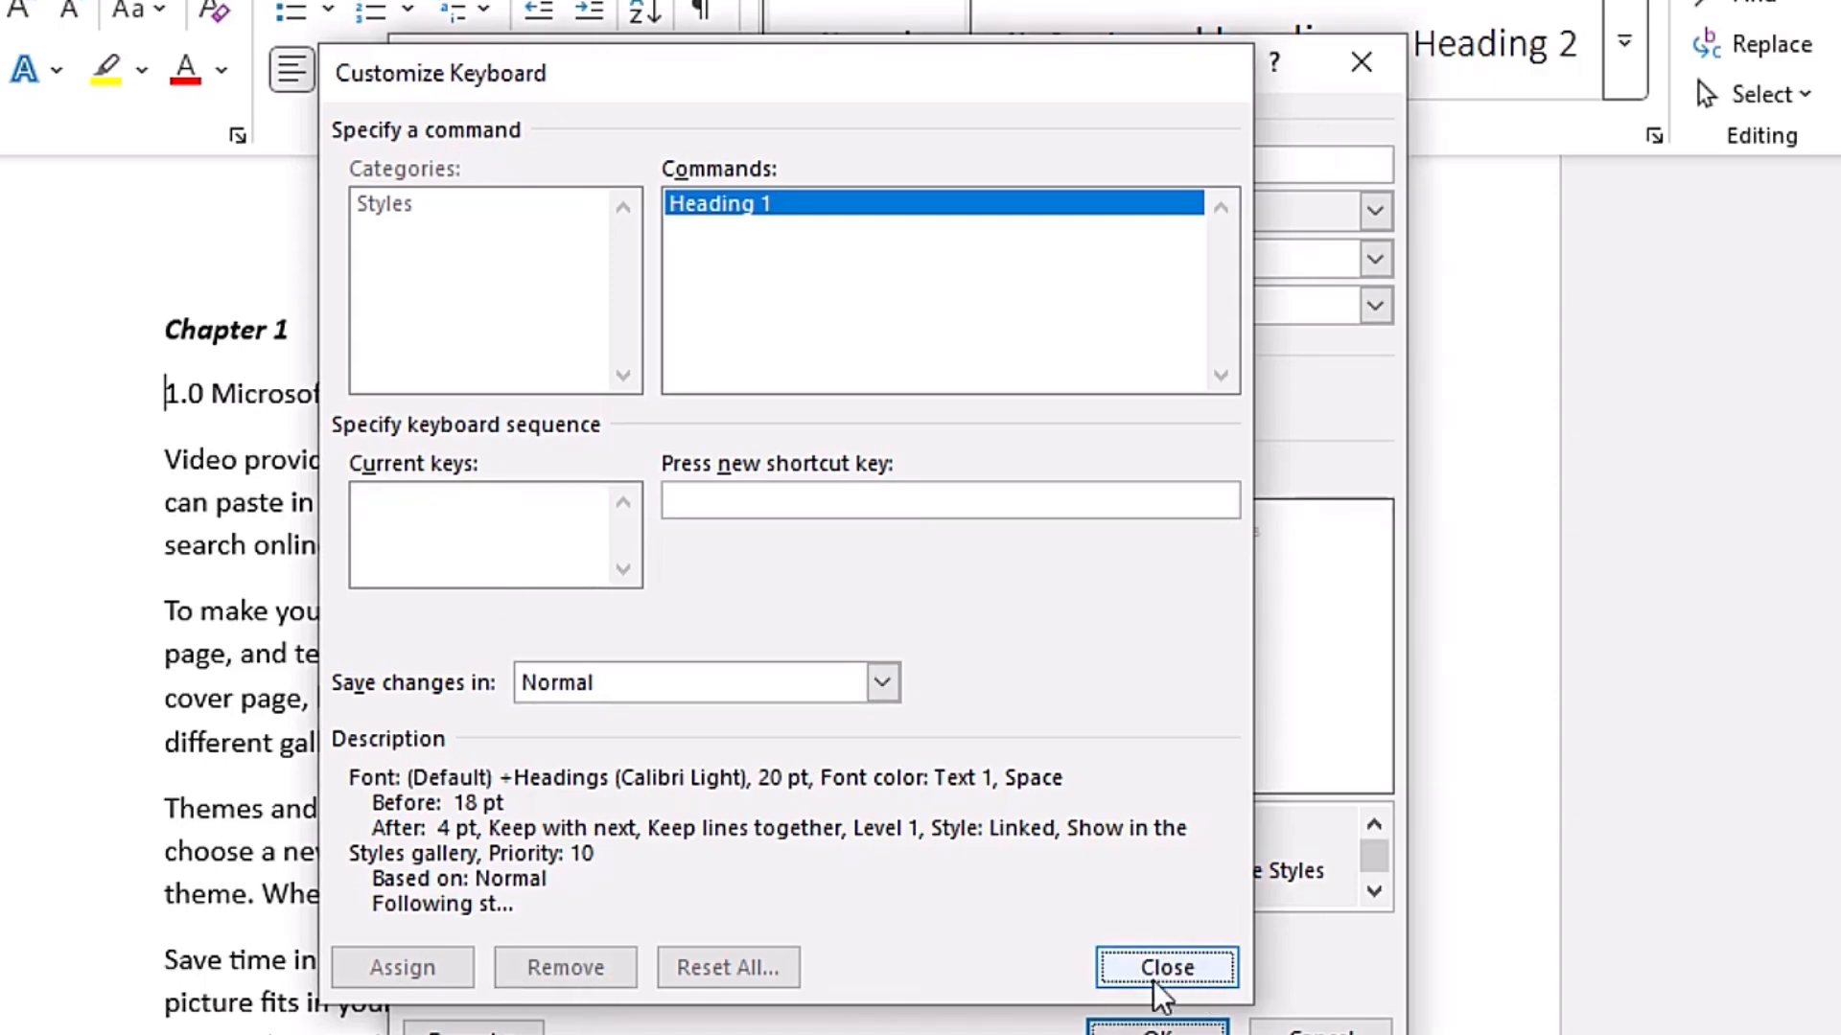
pyautogui.click(1160, 976)
pyautogui.click(1157, 978)
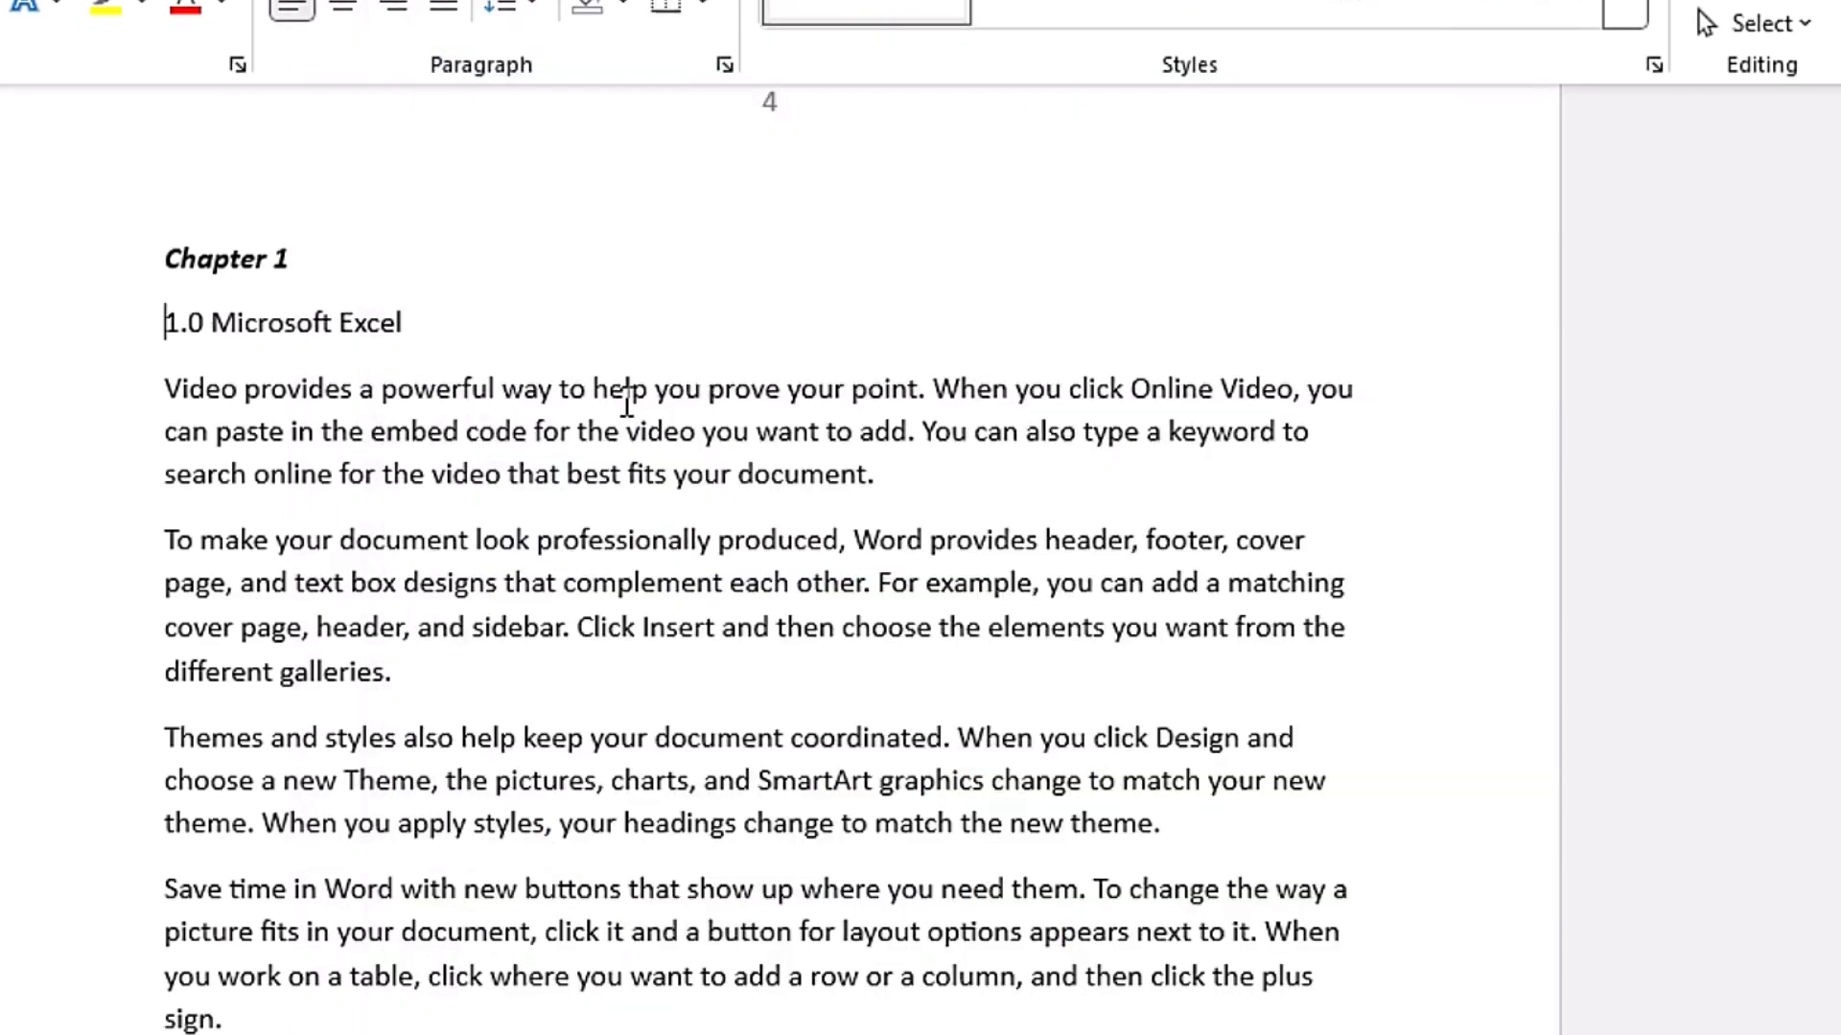